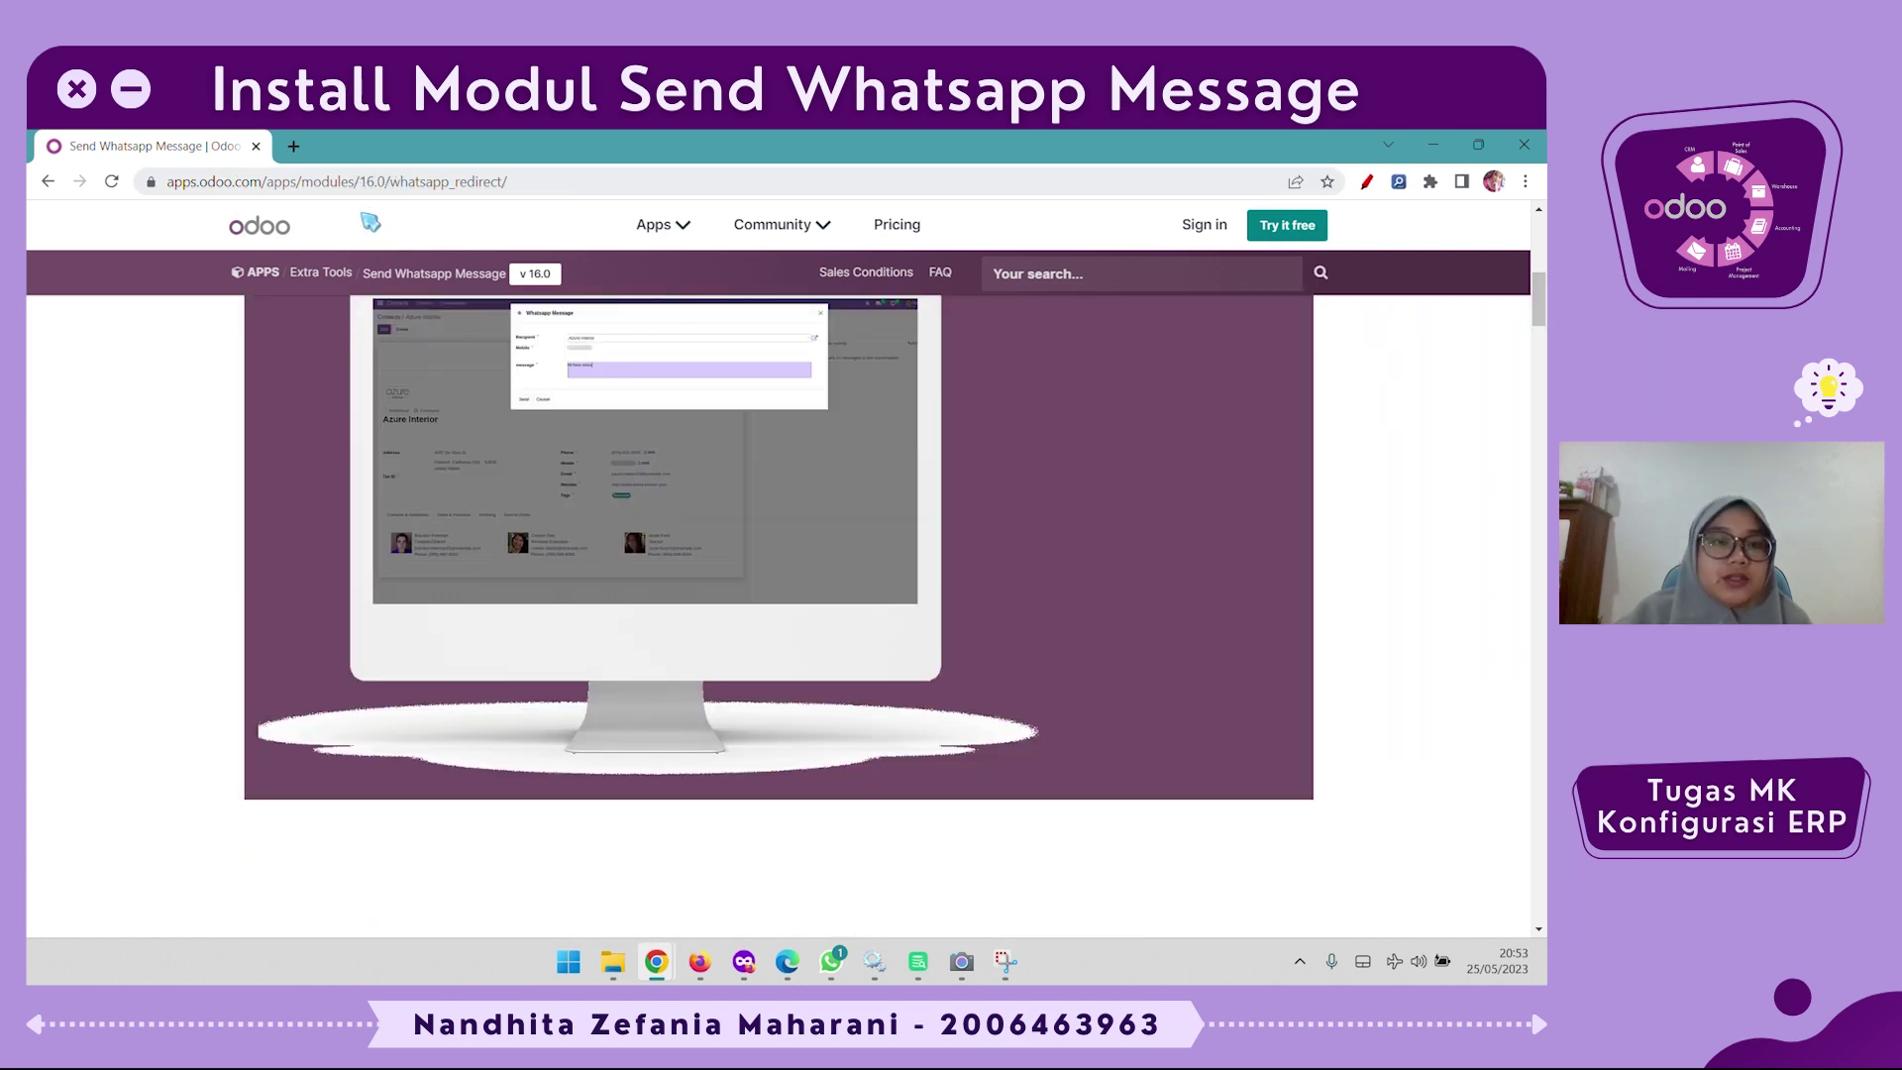
Review the Send Whatsapp Message module page, switch to File Explorer and select the whatsapp_redirect folder in Odoo's addons directory
{"action": "scroll", "coordinate": [1053, 539], "scroll_direction": "up", "scroll_amount": 10}
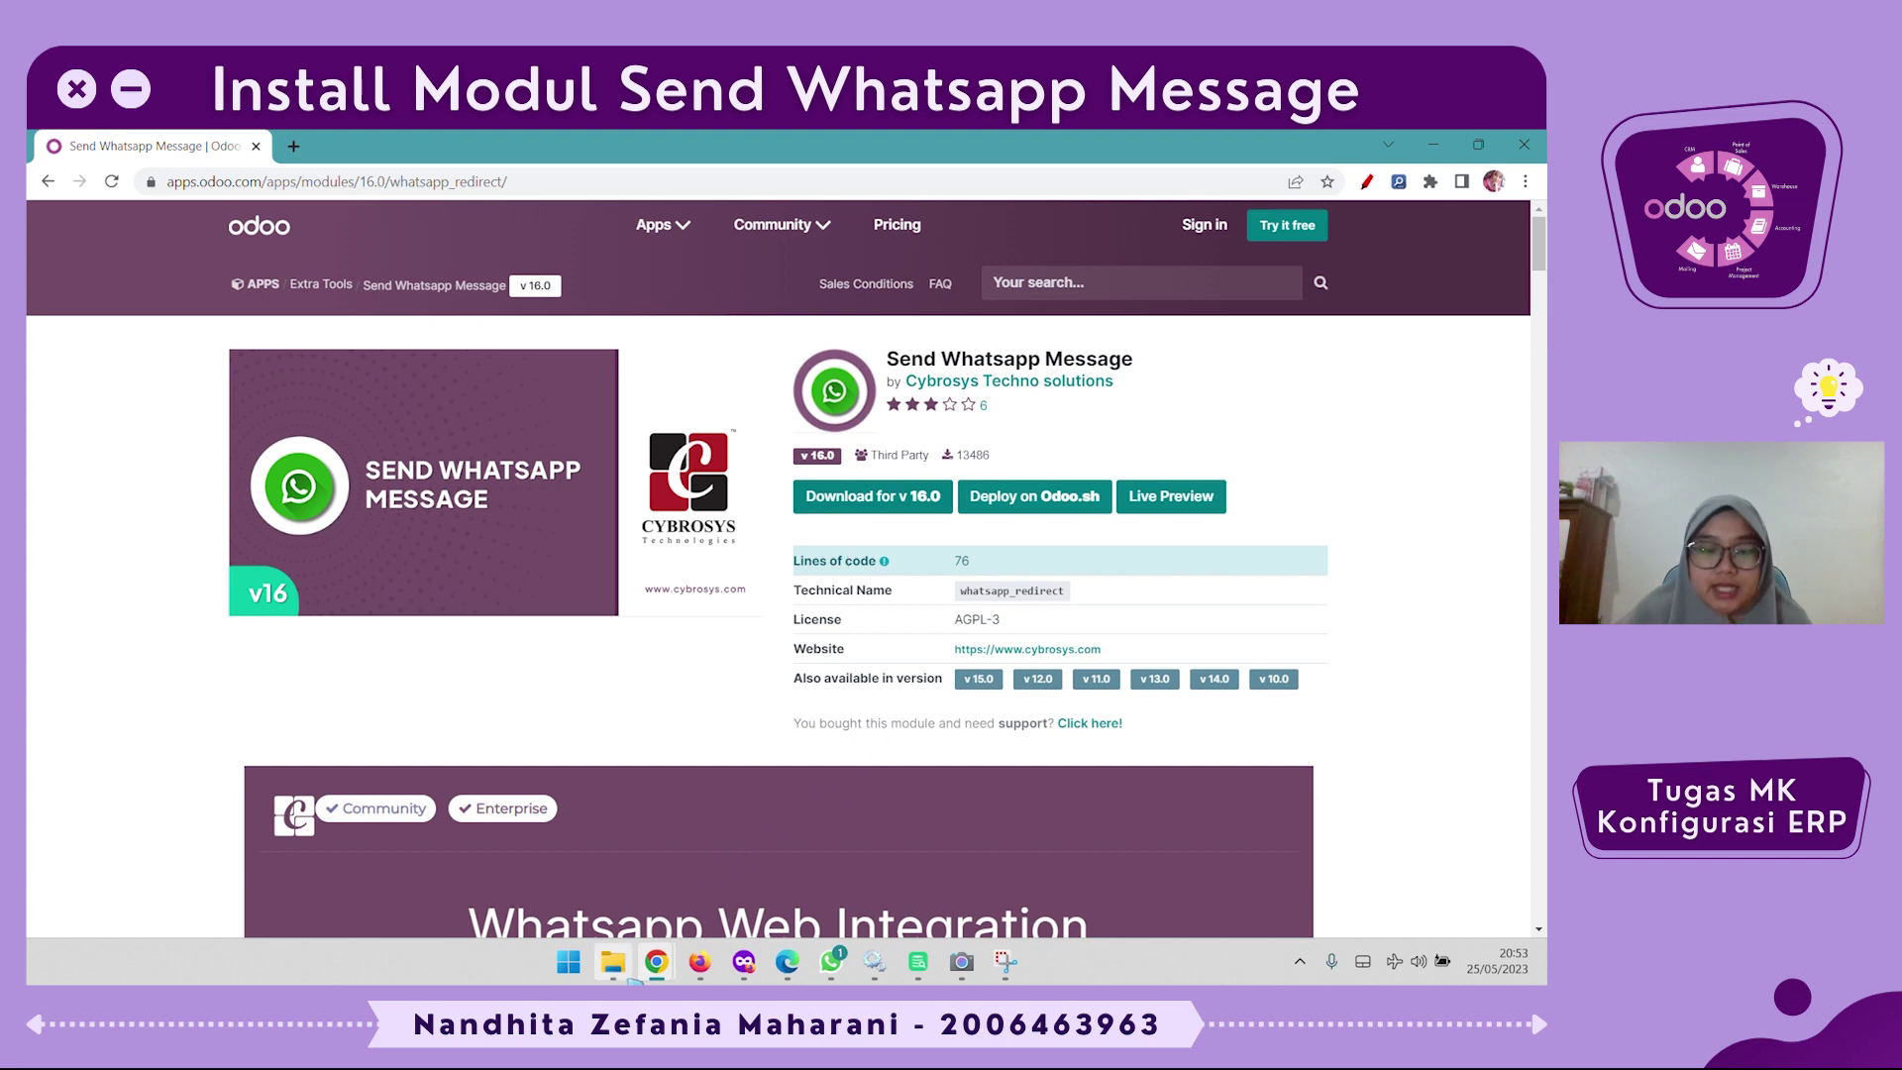
{"action": "left_click", "coordinate": [612, 961]}
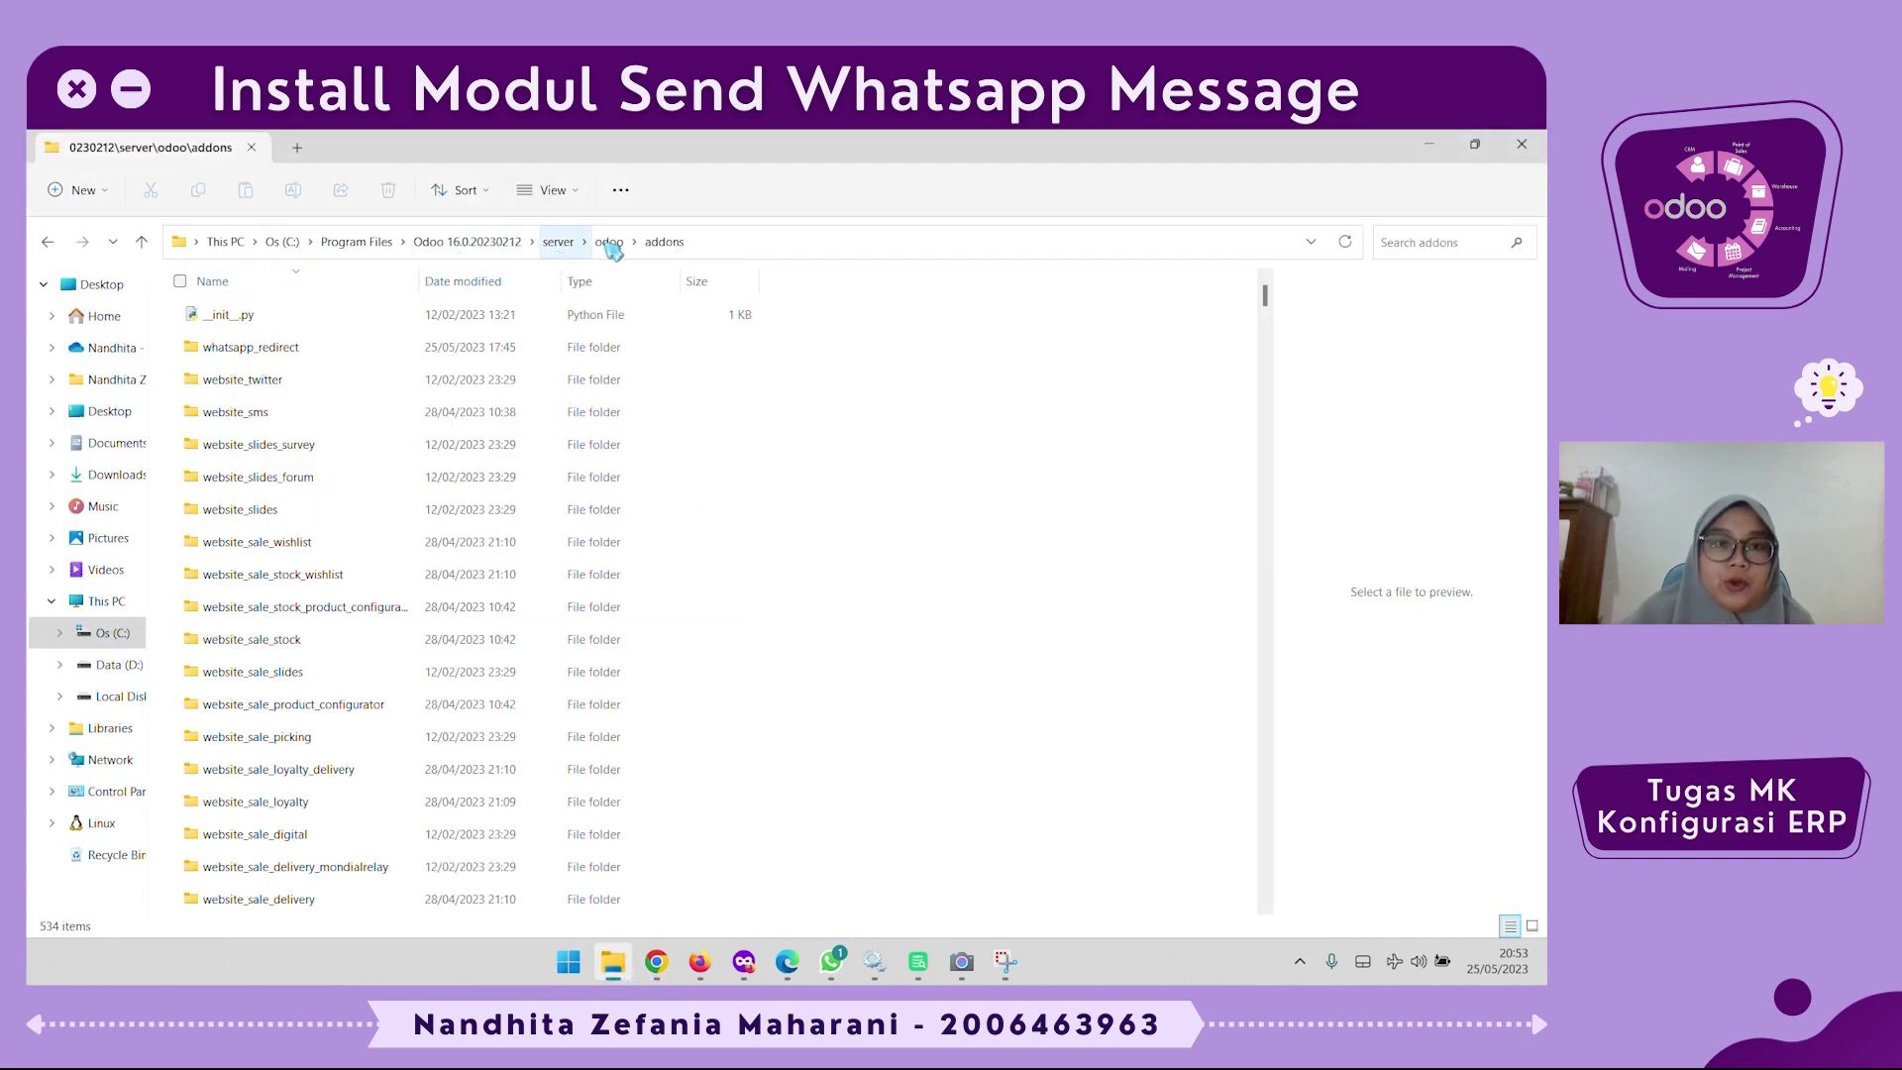
{"action": "left_click", "coordinate": [300, 350]}
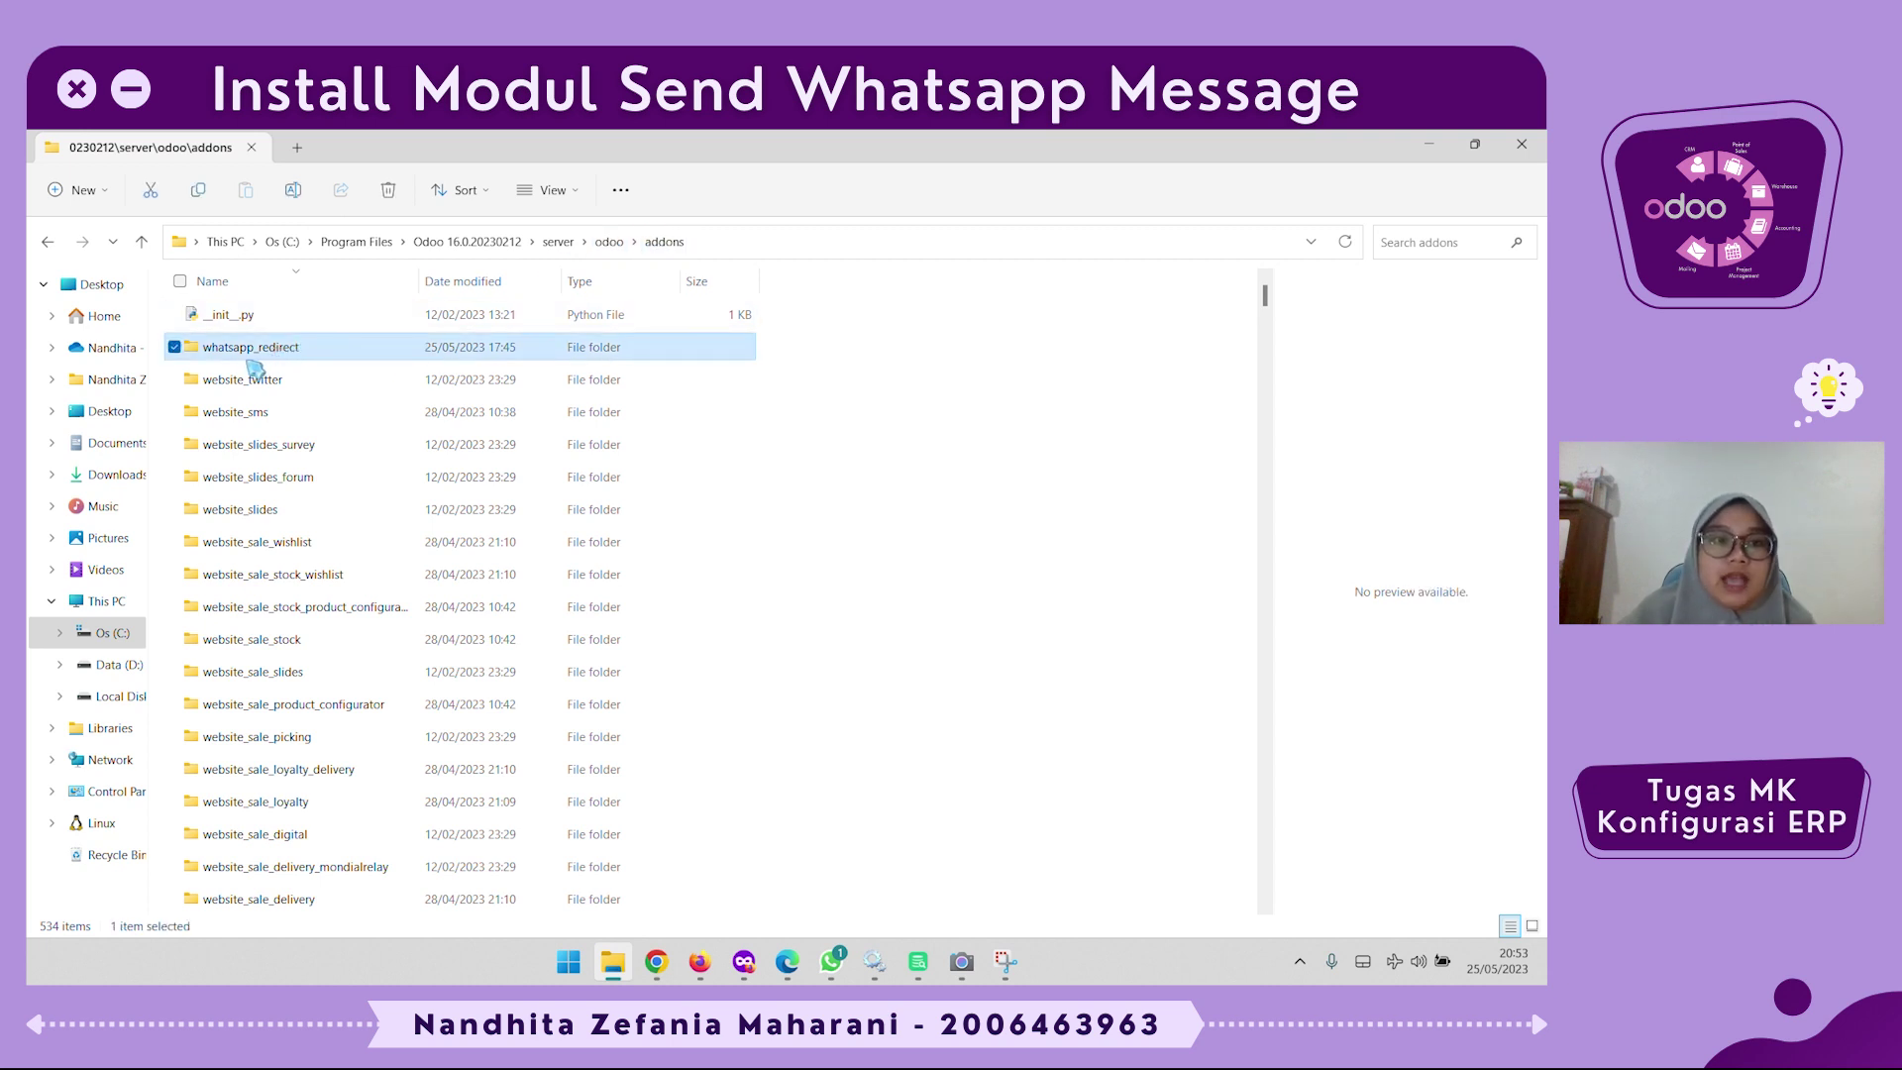
{"action": "mouse_move", "coordinate": [298, 366]}
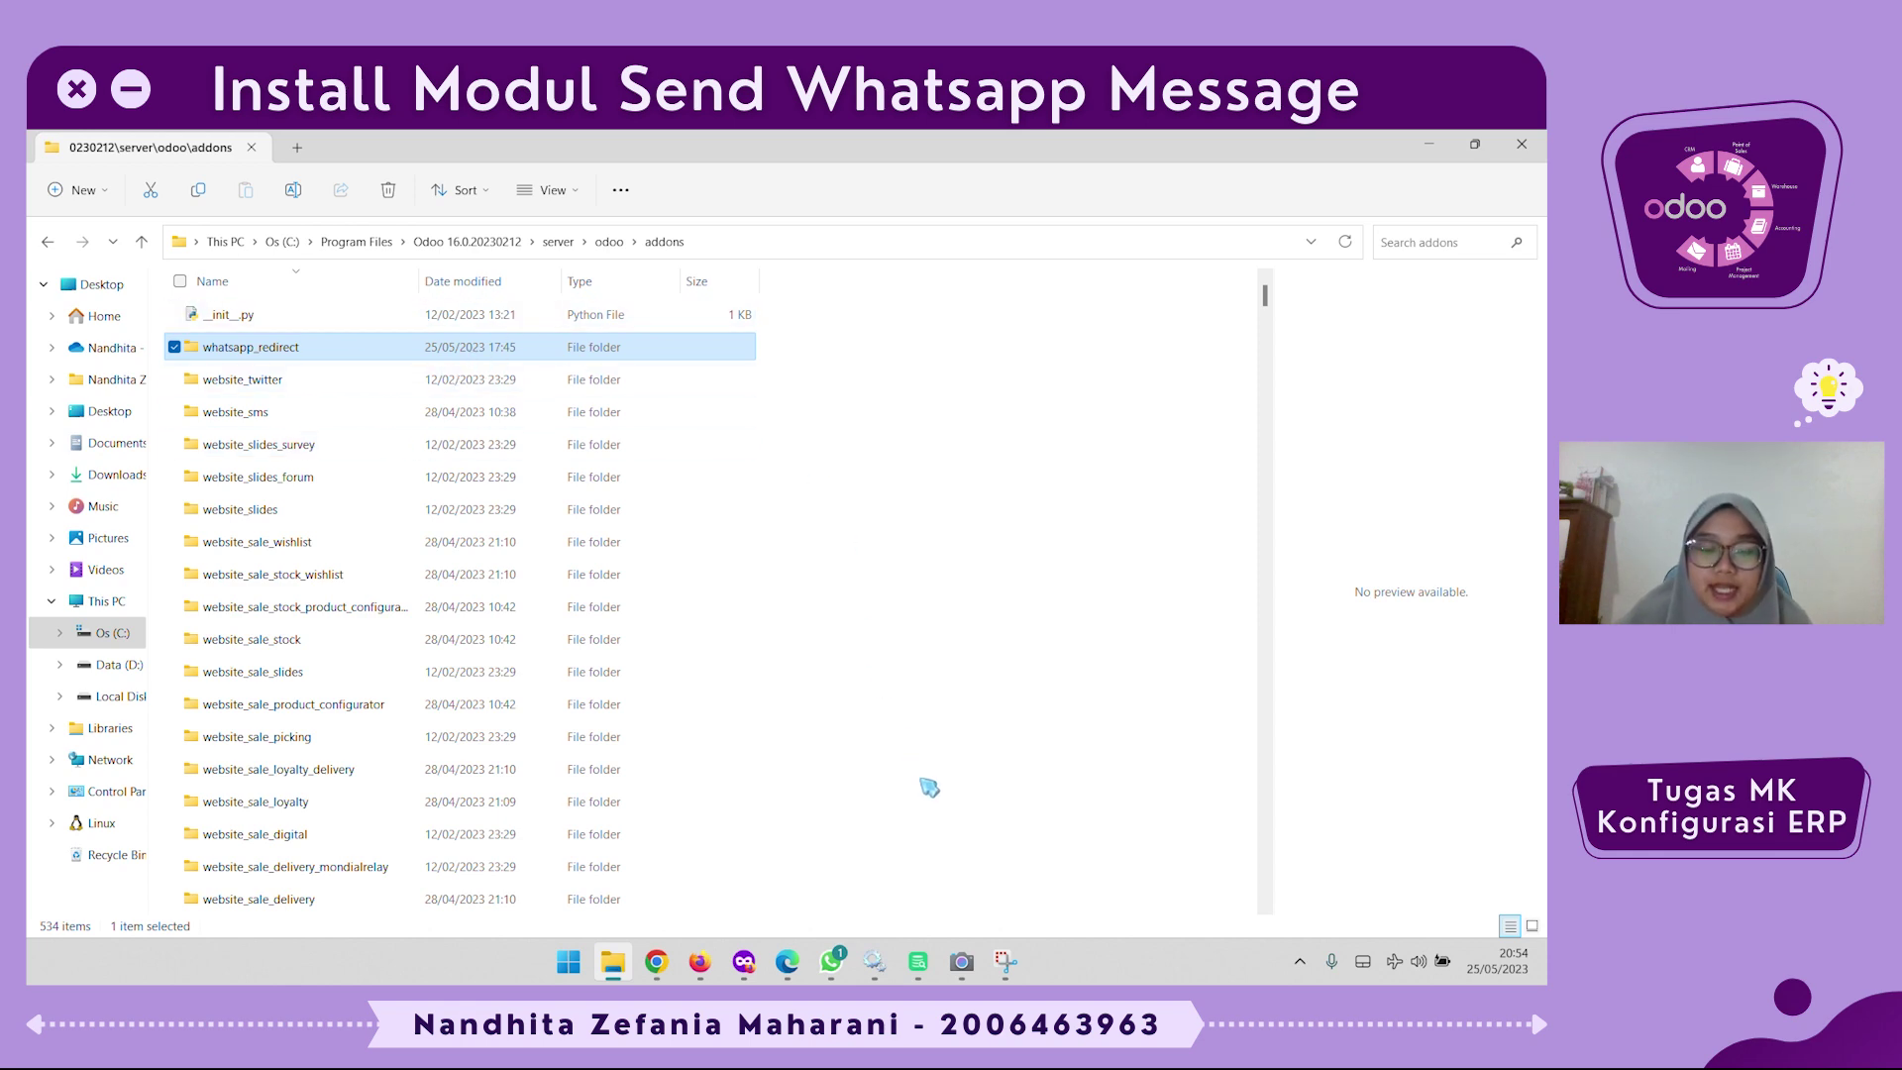
Switch to Services, restart the odoo-server-16.0 service and close the Services window
{"action": "left_click", "coordinate": [873, 961]}
{"action": "scroll", "coordinate": [702, 614], "scroll_direction": "down", "scroll_amount": 20}
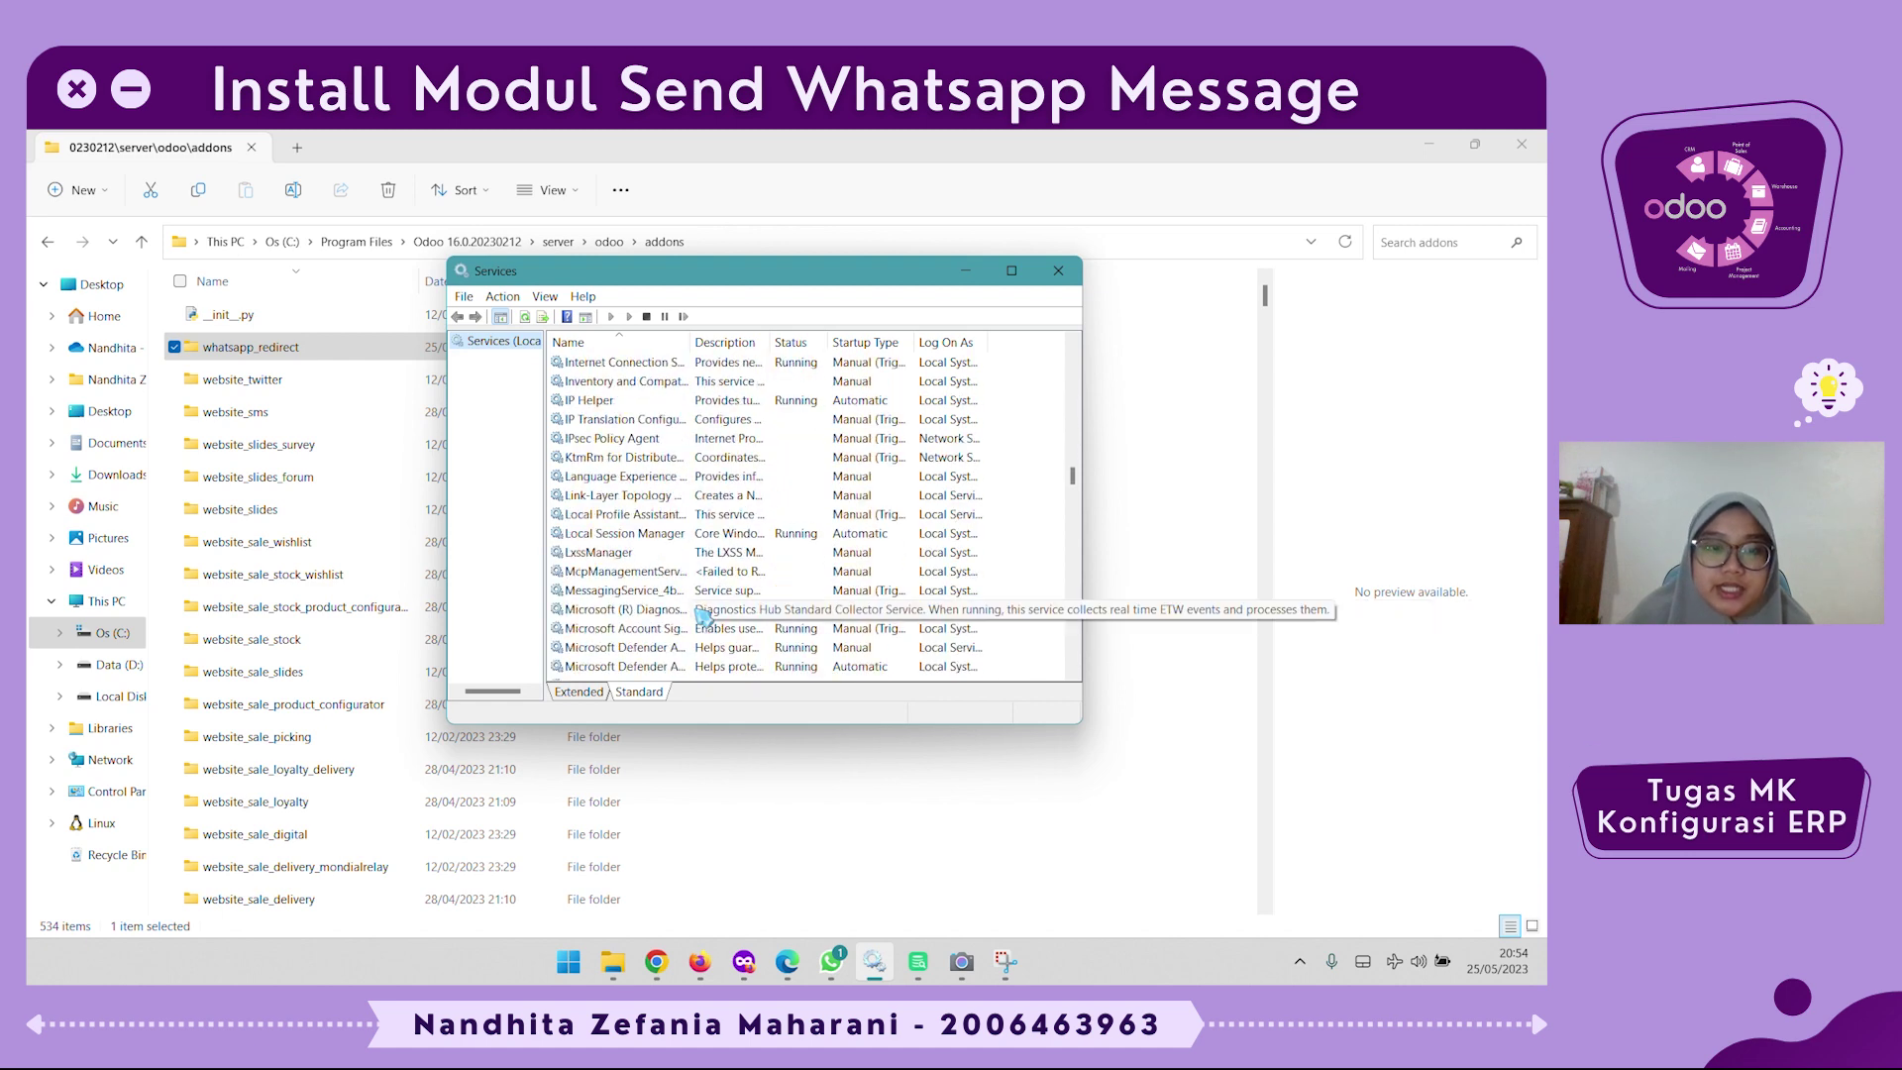
{"action": "scroll", "coordinate": [702, 615], "scroll_direction": "down", "scroll_amount": 12}
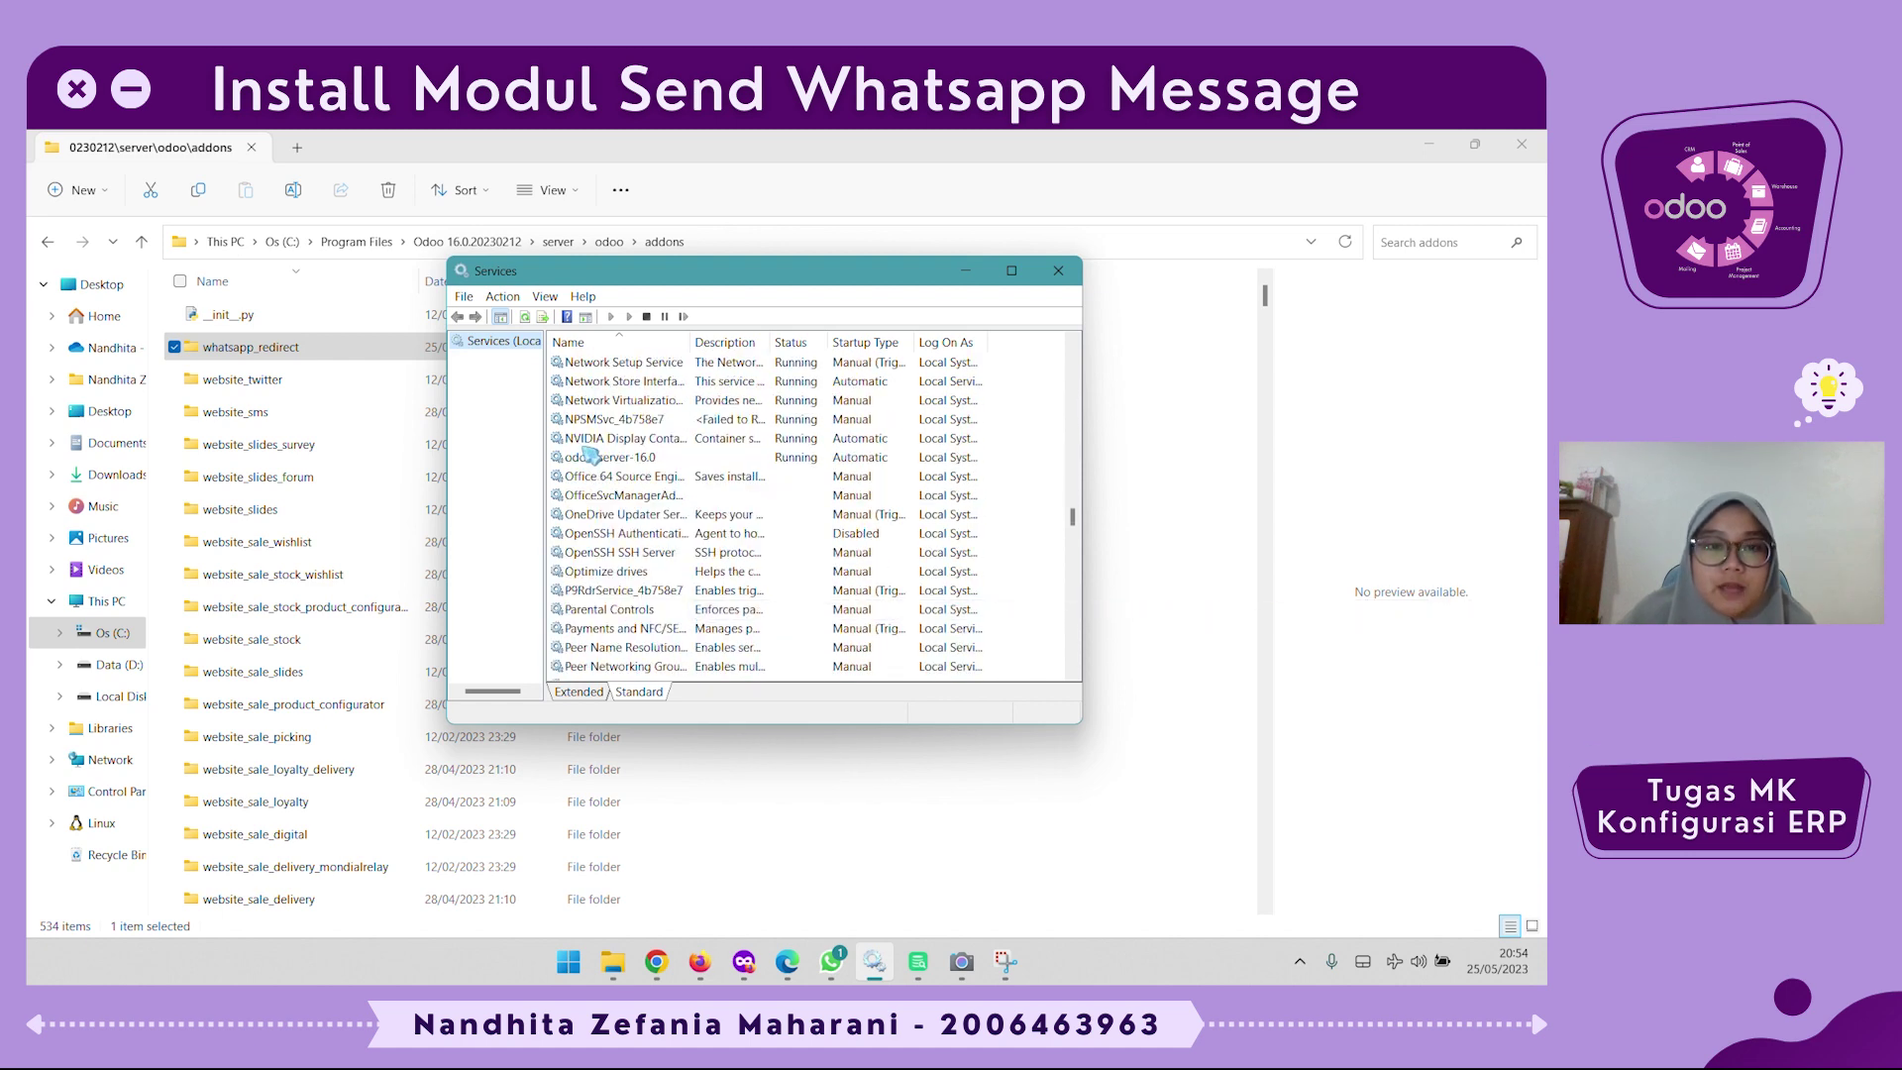
{"action": "scroll", "coordinate": [594, 464], "scroll_direction": "up", "scroll_amount": 1}
{"action": "left_click", "coordinate": [624, 515]}
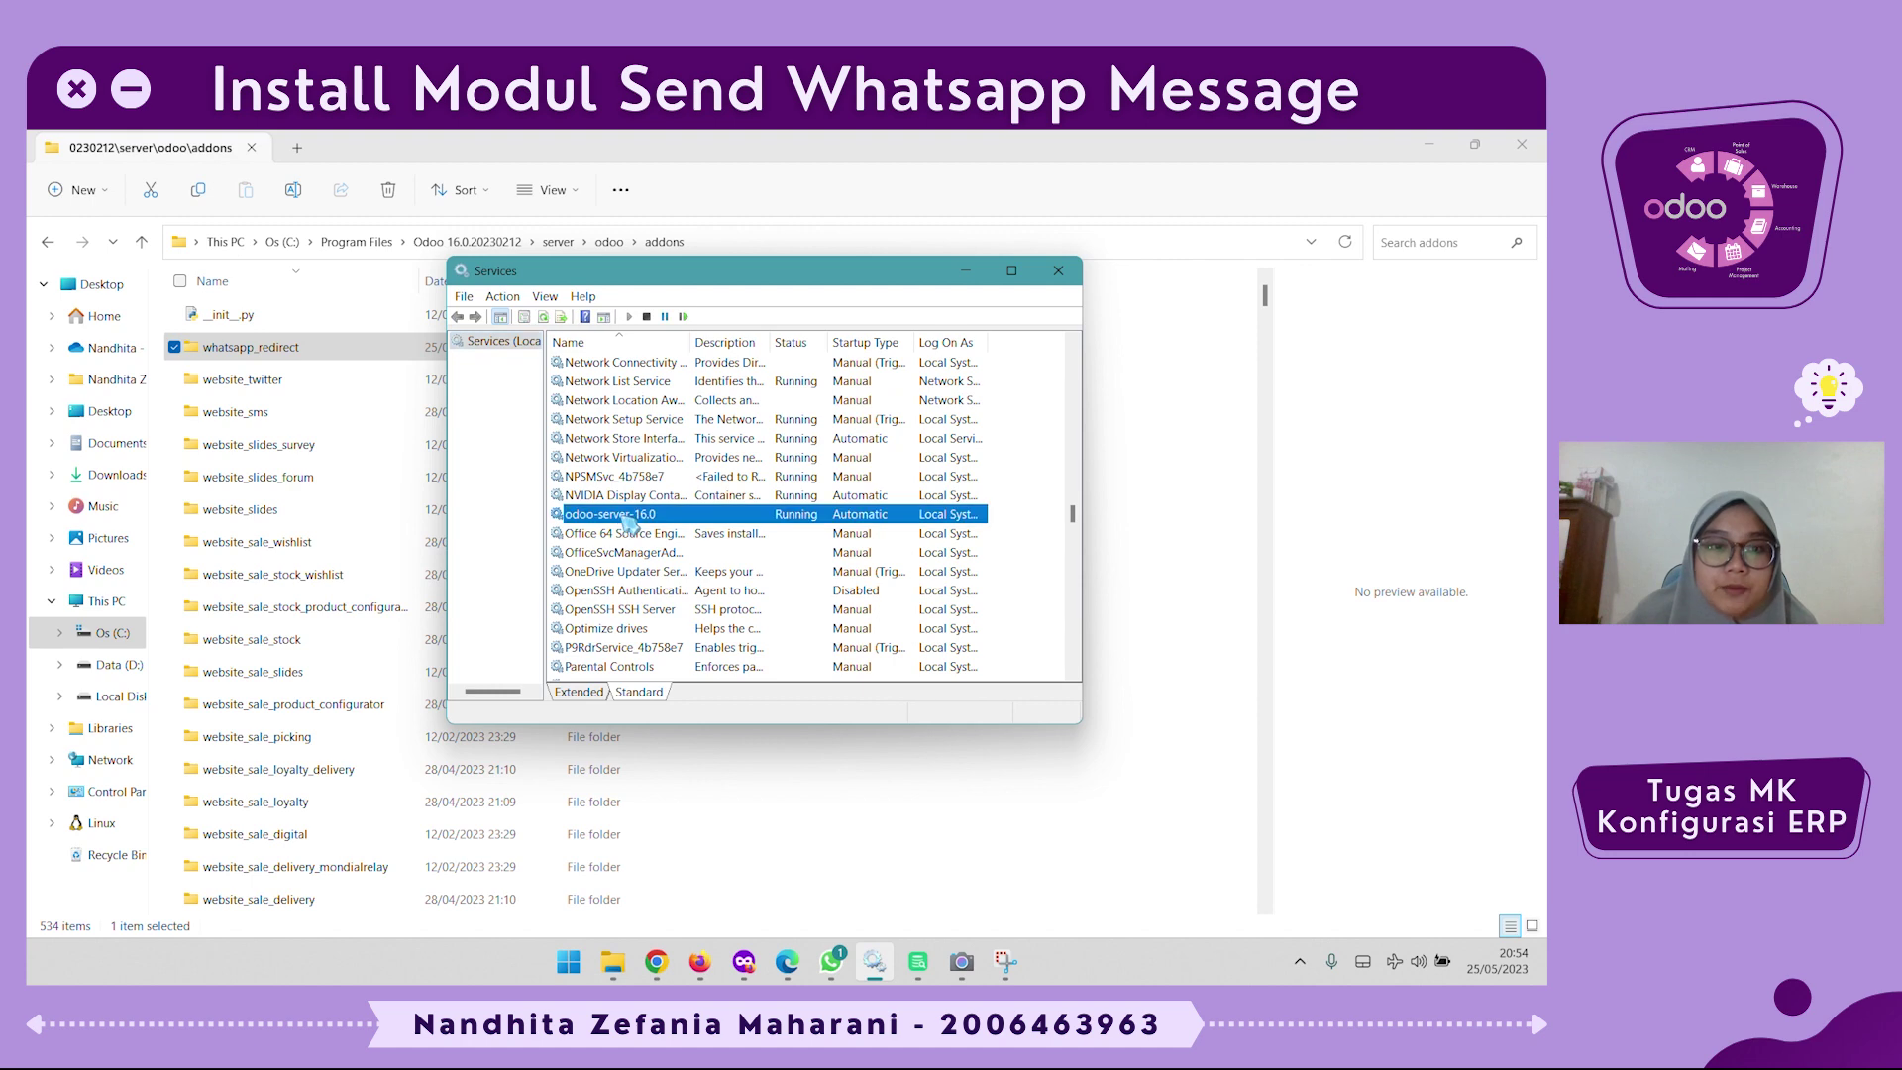
{"action": "right_click", "coordinate": [628, 520]}
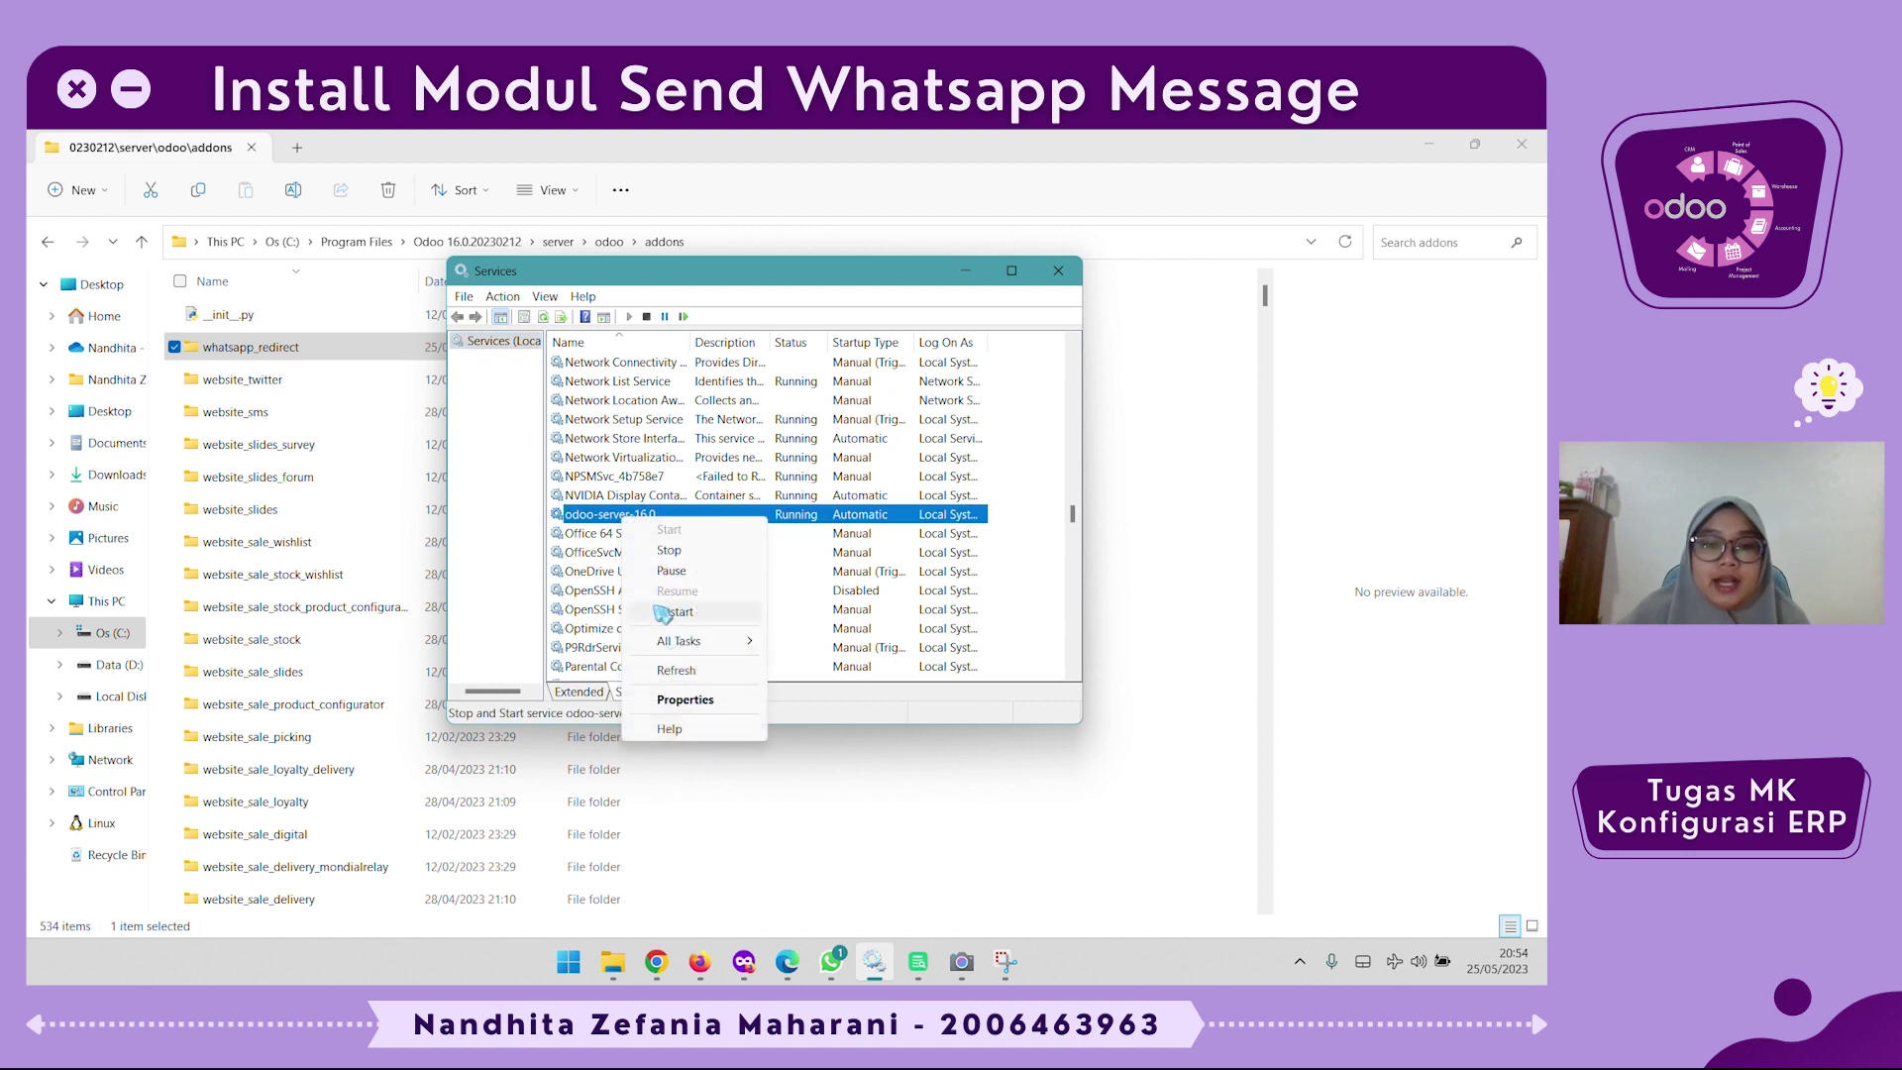
{"action": "left_click", "coordinate": [1060, 273]}
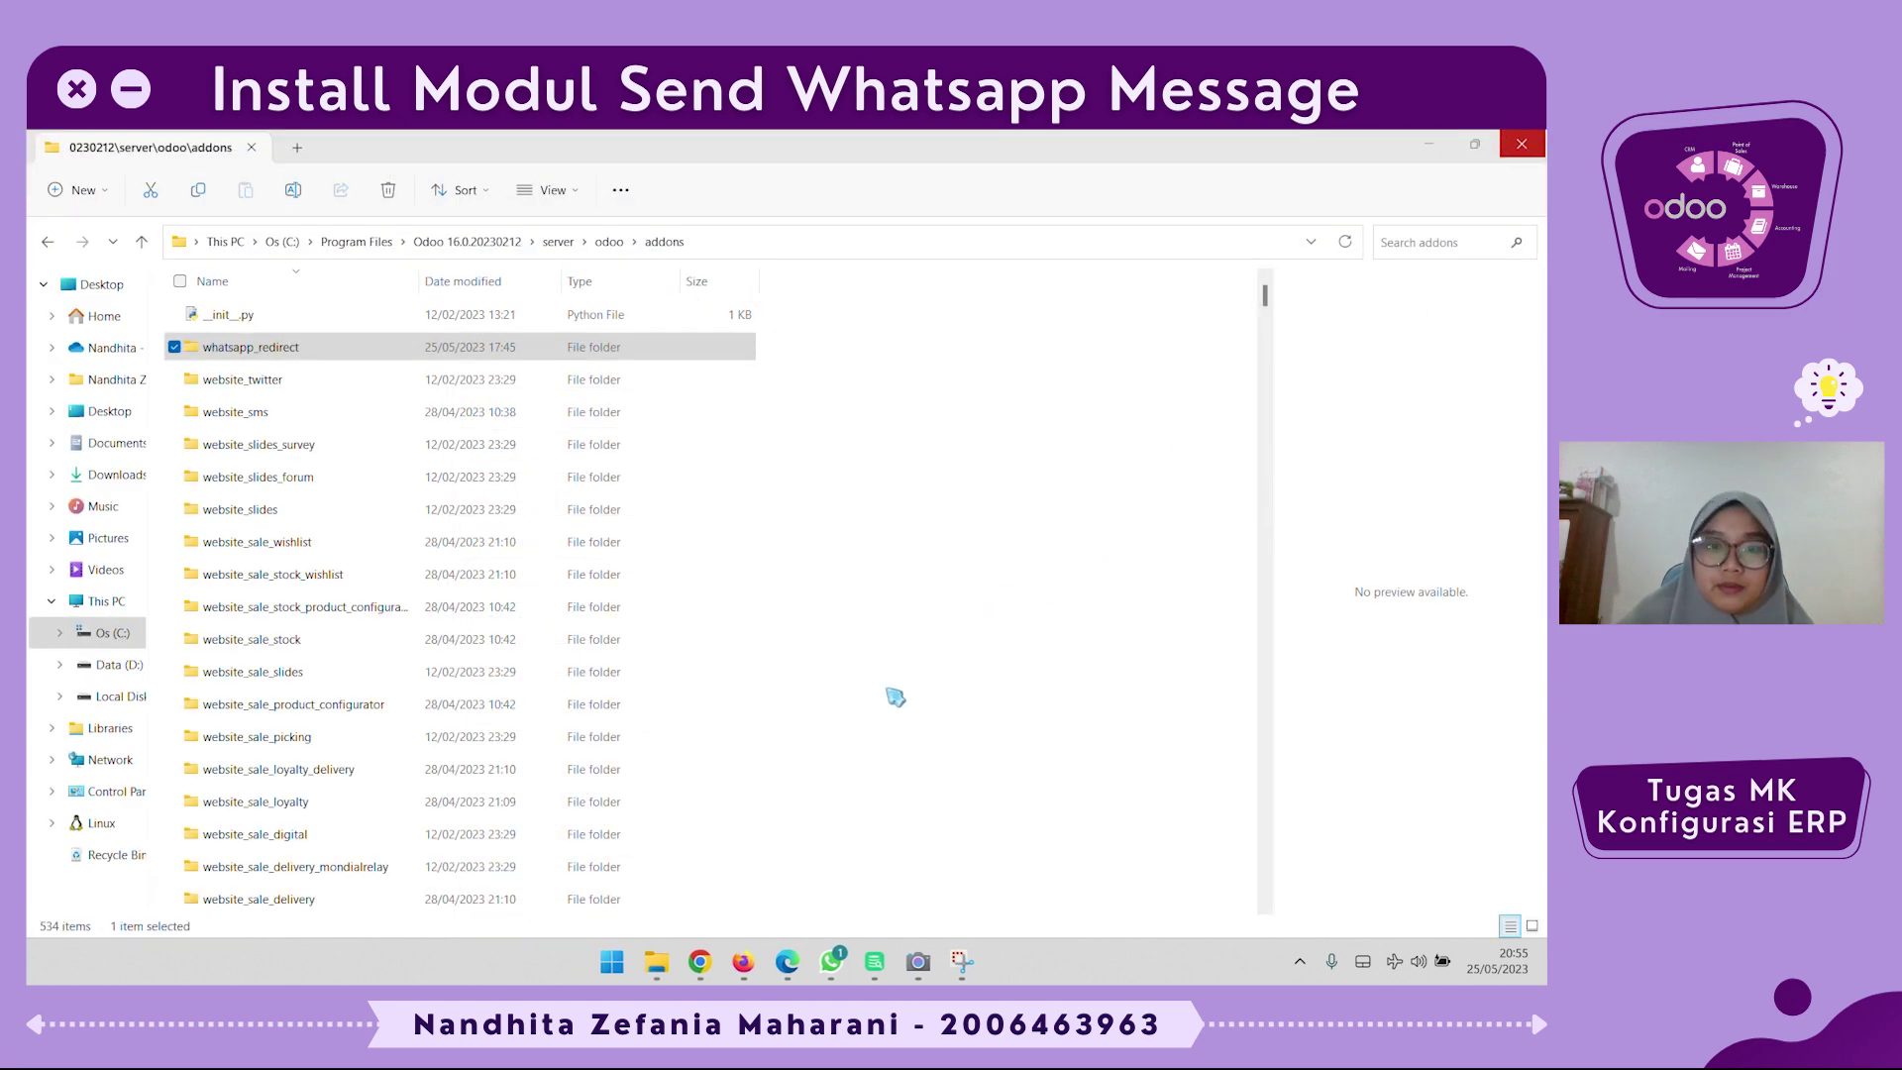
Compare the Odoo databases in Firefox and Edge, and open the Contacts app in the Firefox one
{"action": "left_click", "coordinate": [743, 962]}
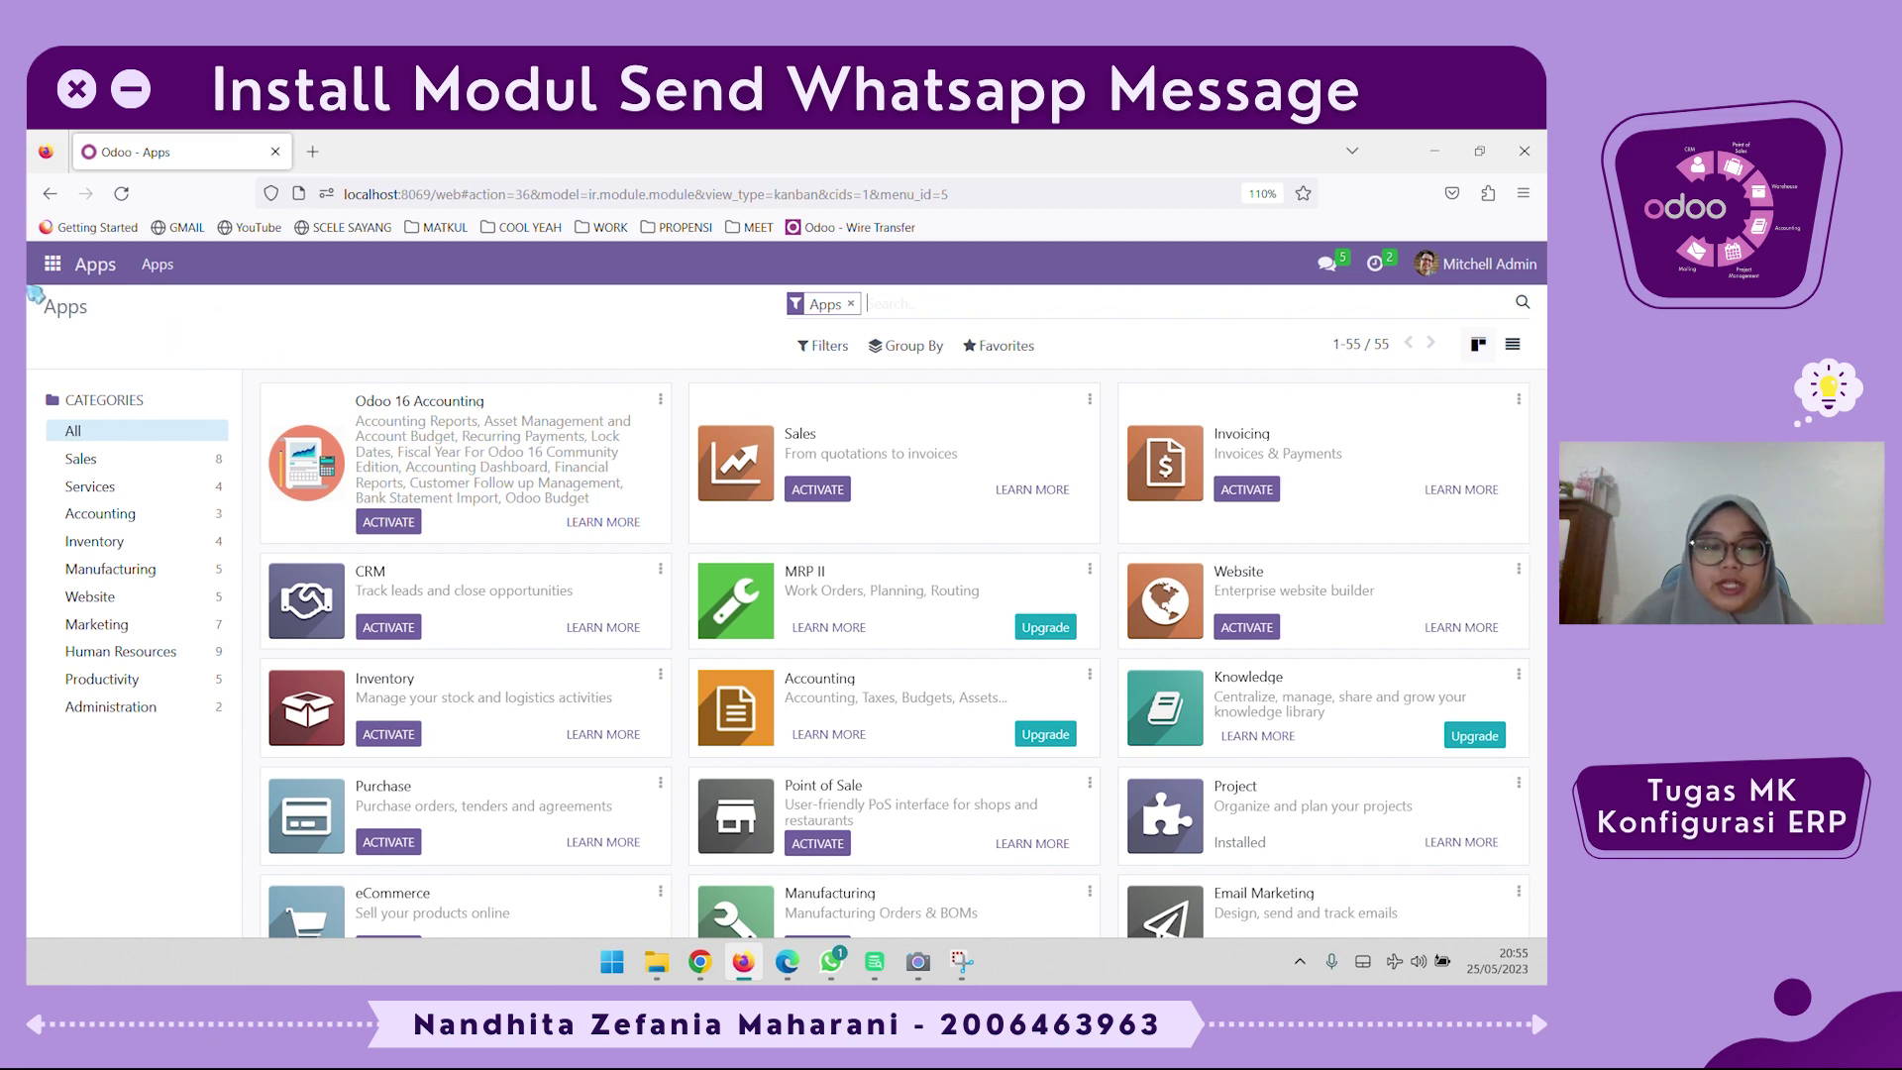
{"action": "left_click", "coordinate": [780, 979]}
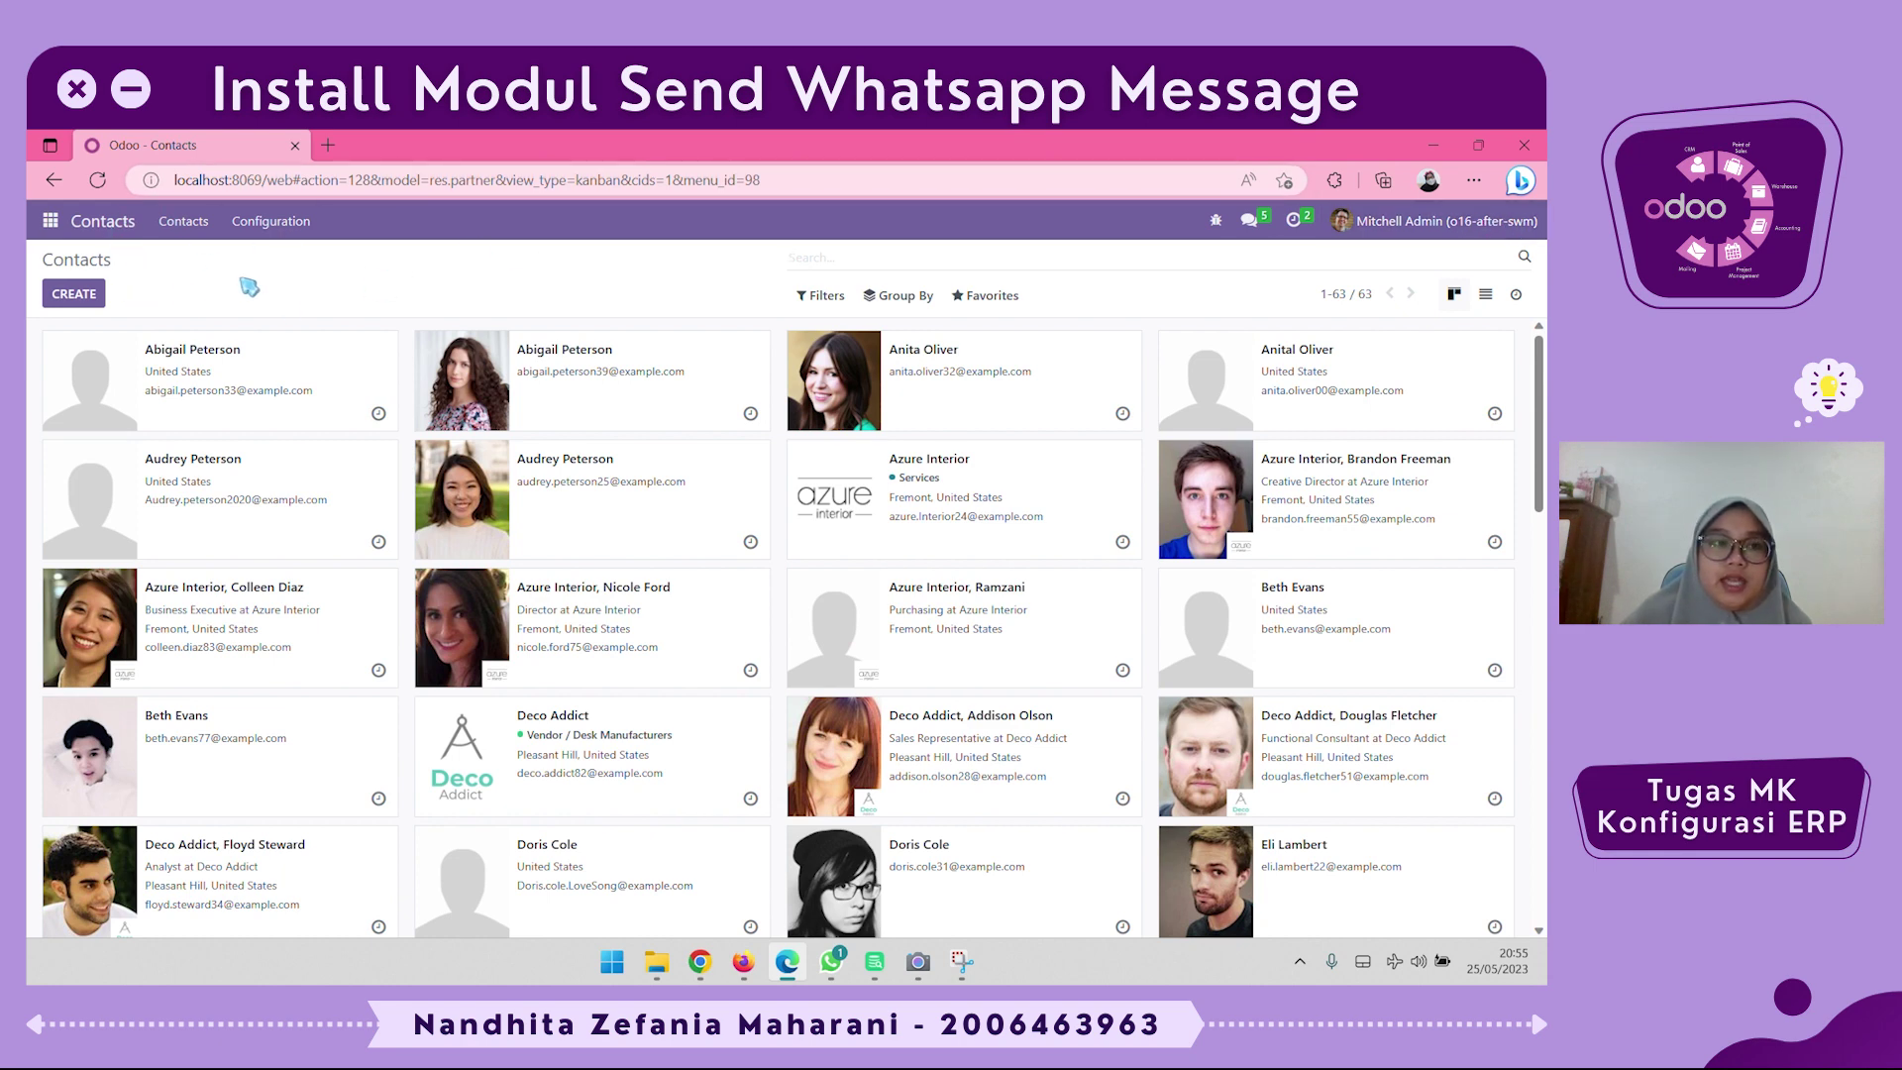
{"action": "left_click", "coordinate": [745, 971]}
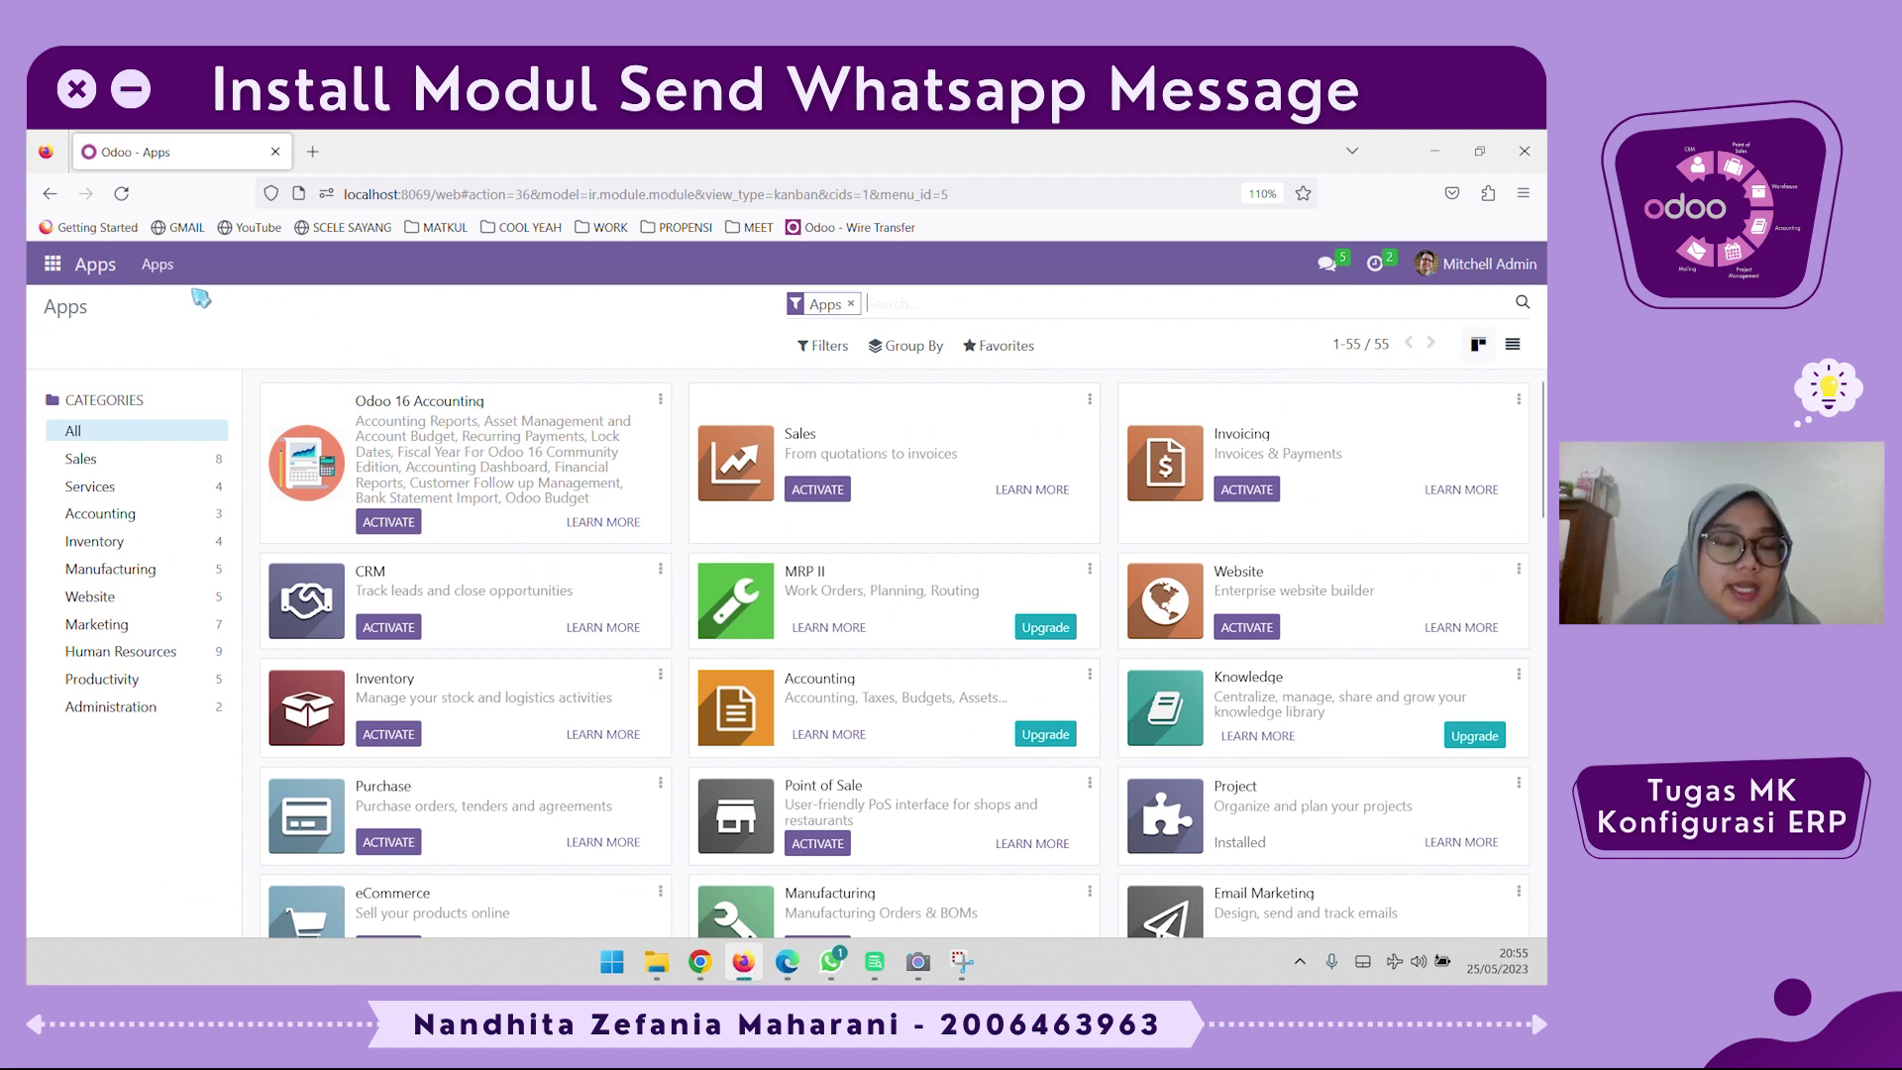
{"action": "left_click", "coordinate": [57, 269]}
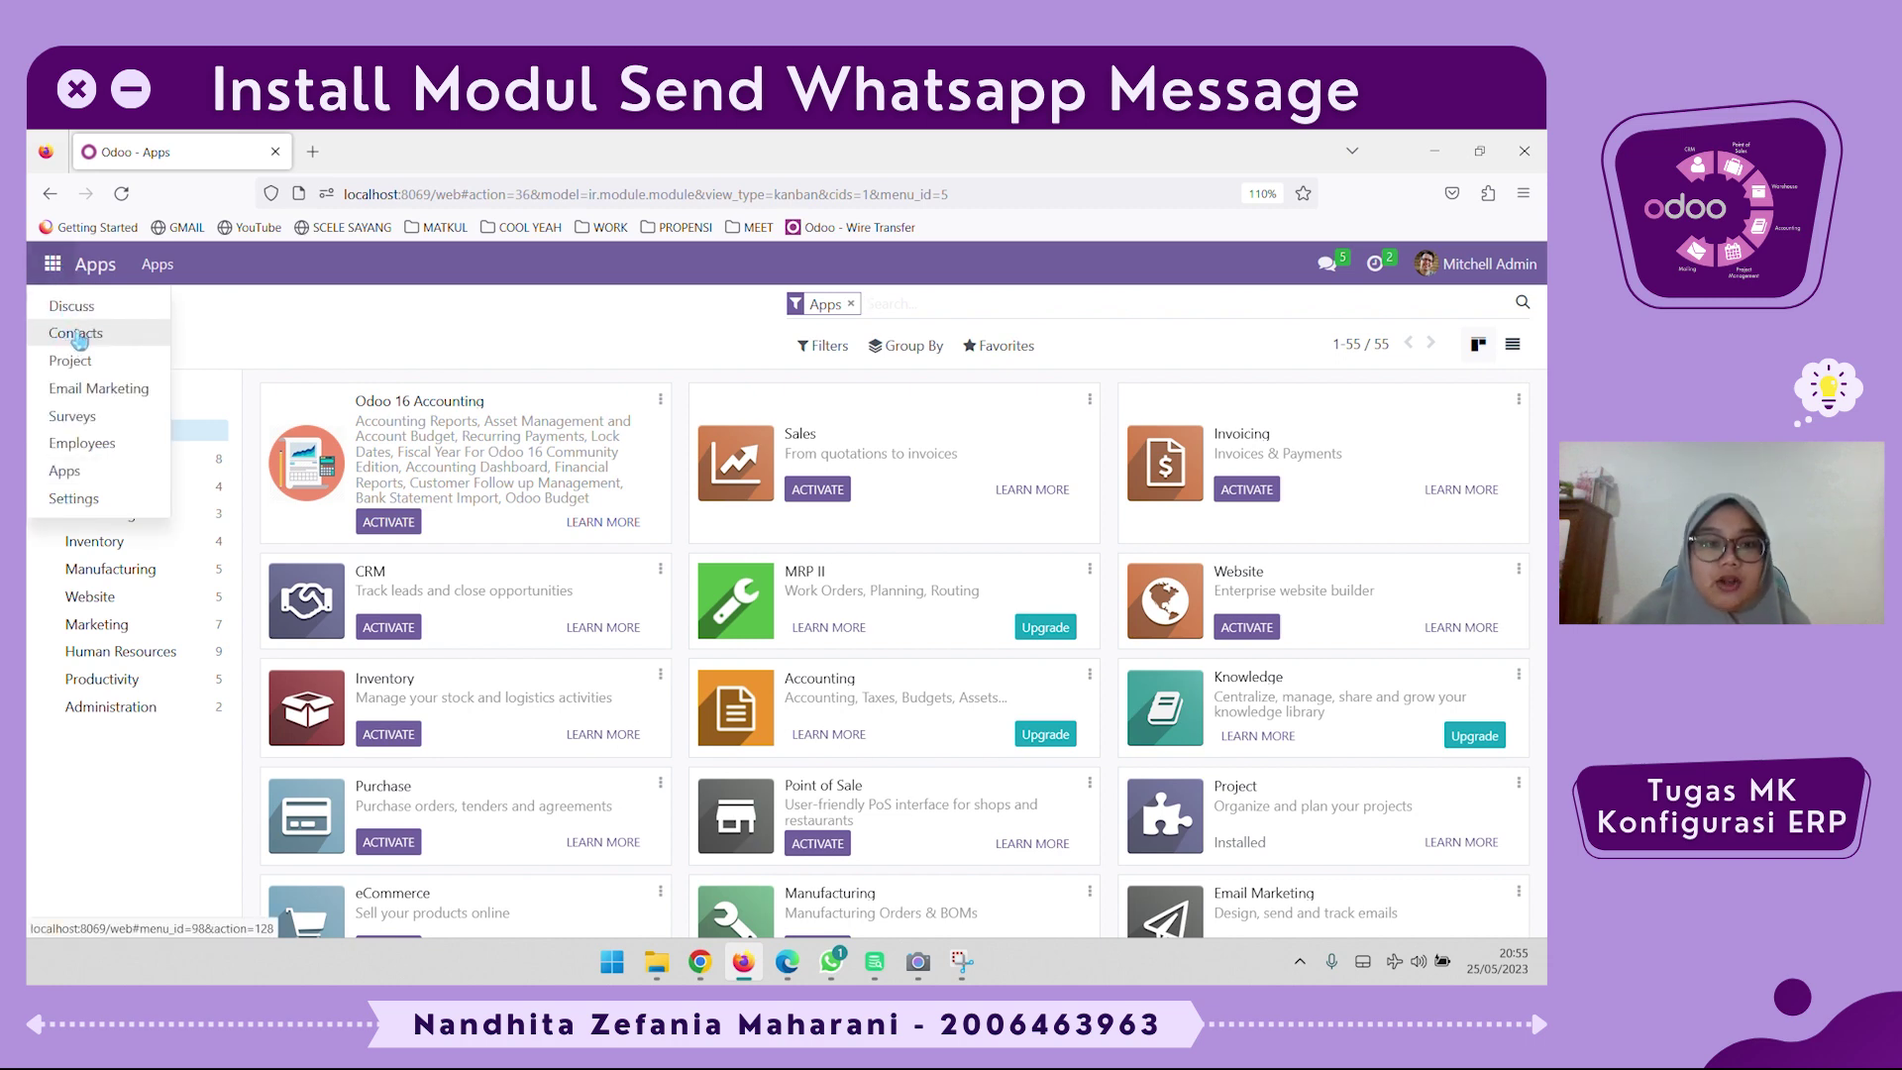
{"action": "left_click", "coordinate": [119, 341]}
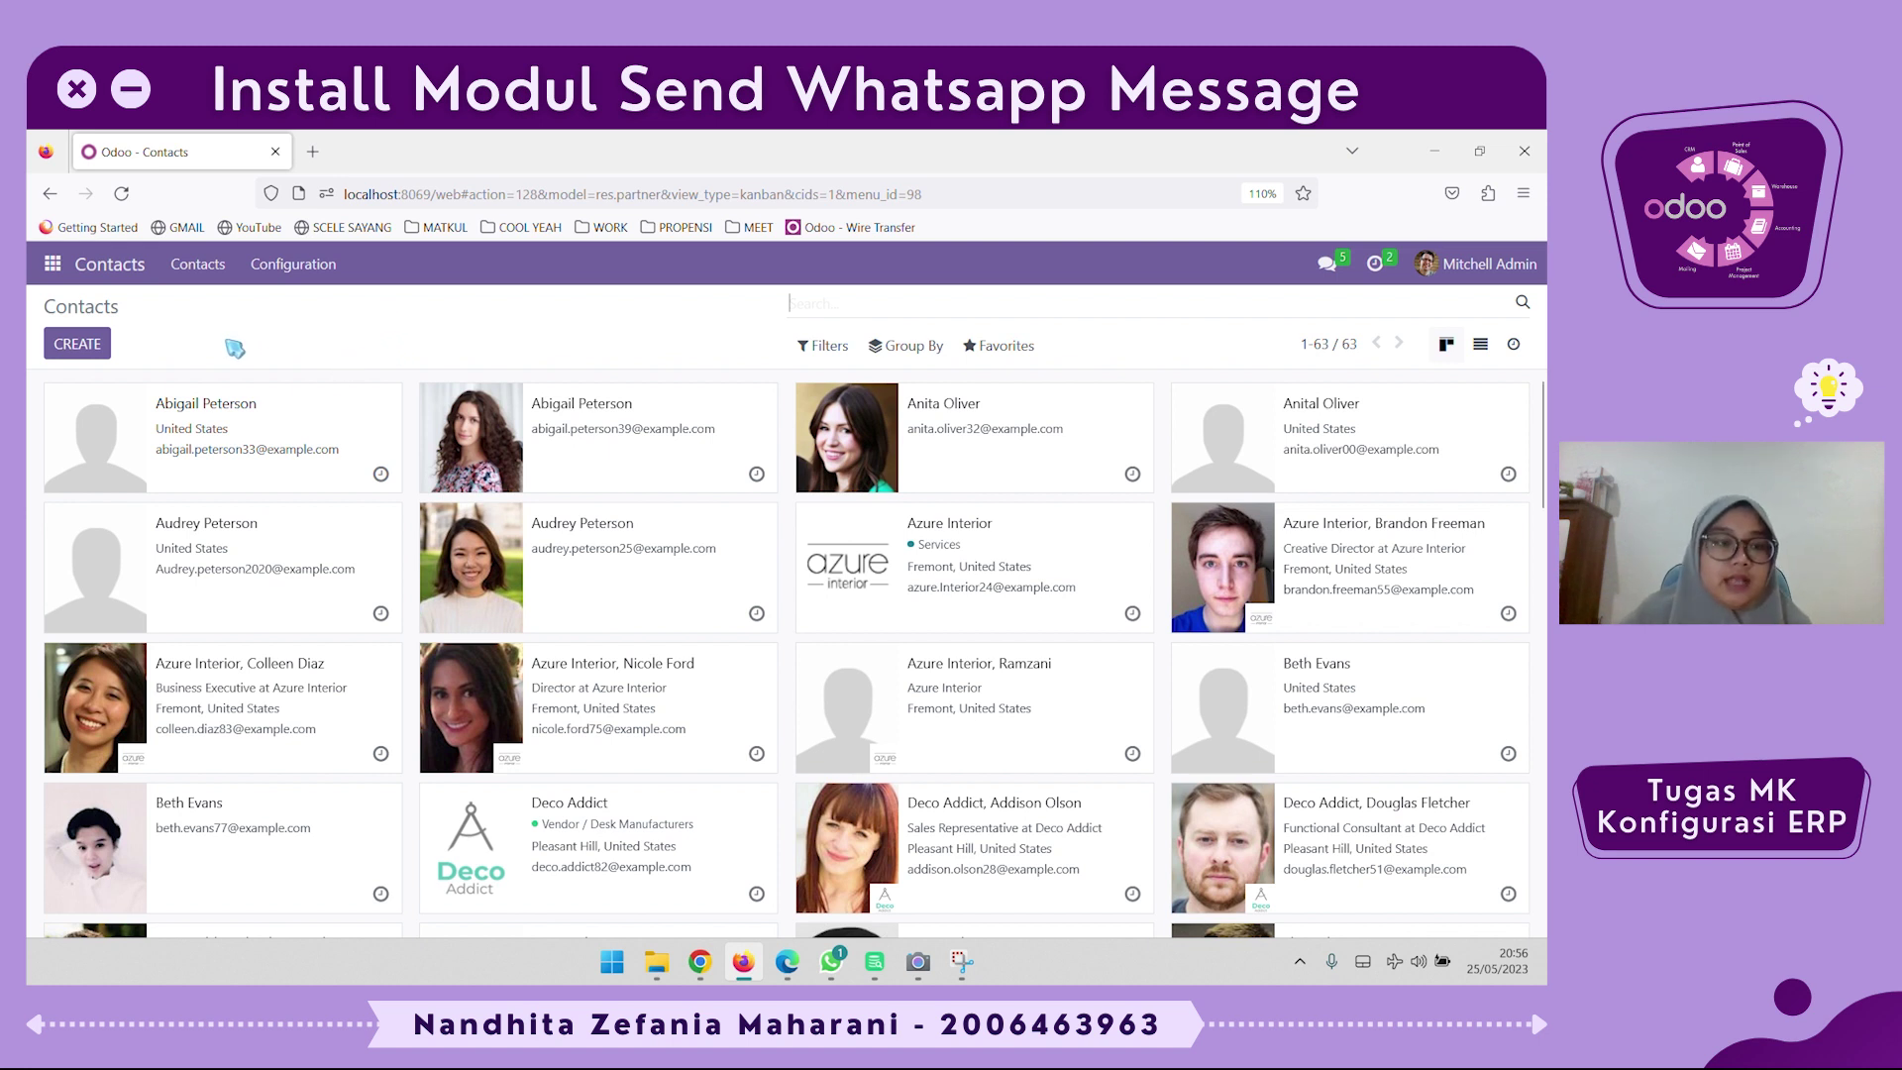
Examine a blank new-contact form with the Individual type, try to save it empty, and discard it
{"action": "left_click", "coordinate": [101, 348]}
{"action": "left_click", "coordinate": [208, 384]}
{"action": "left_click", "coordinate": [151, 400]}
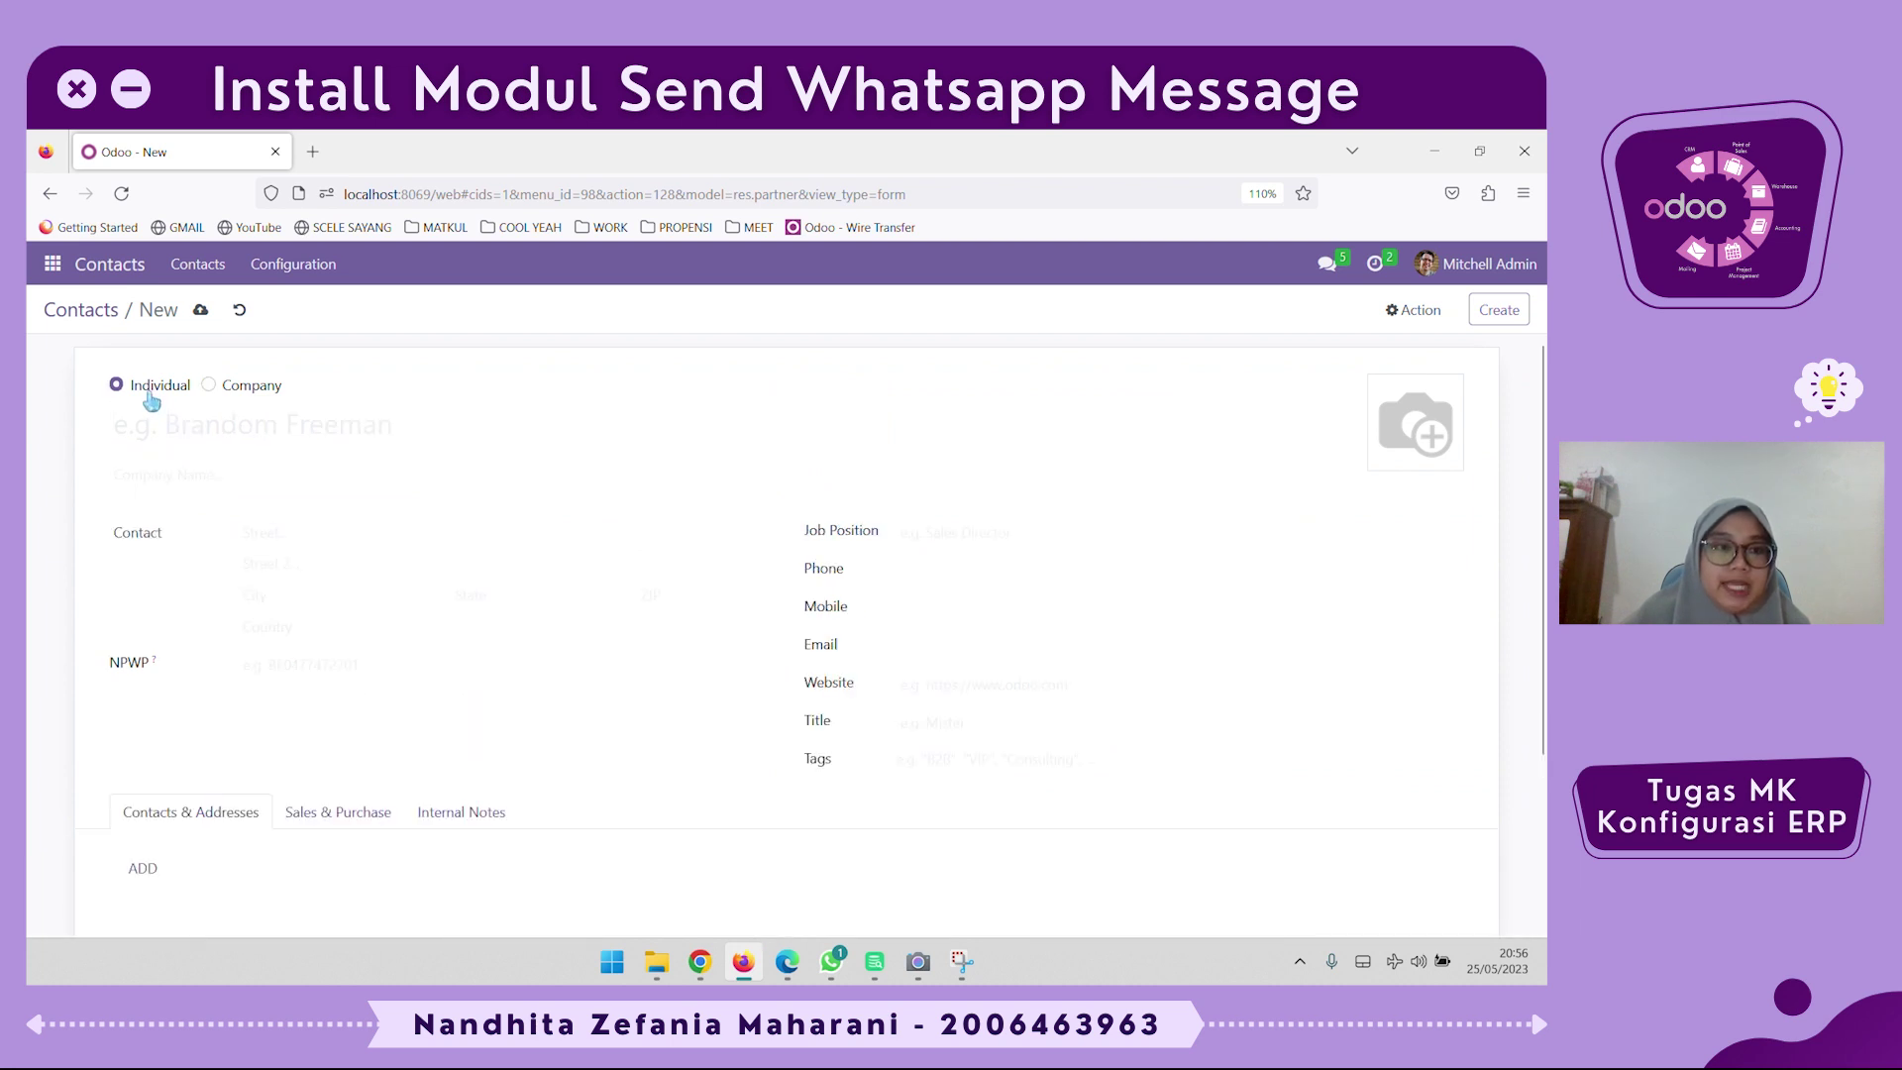
{"action": "left_click", "coordinate": [202, 476]}
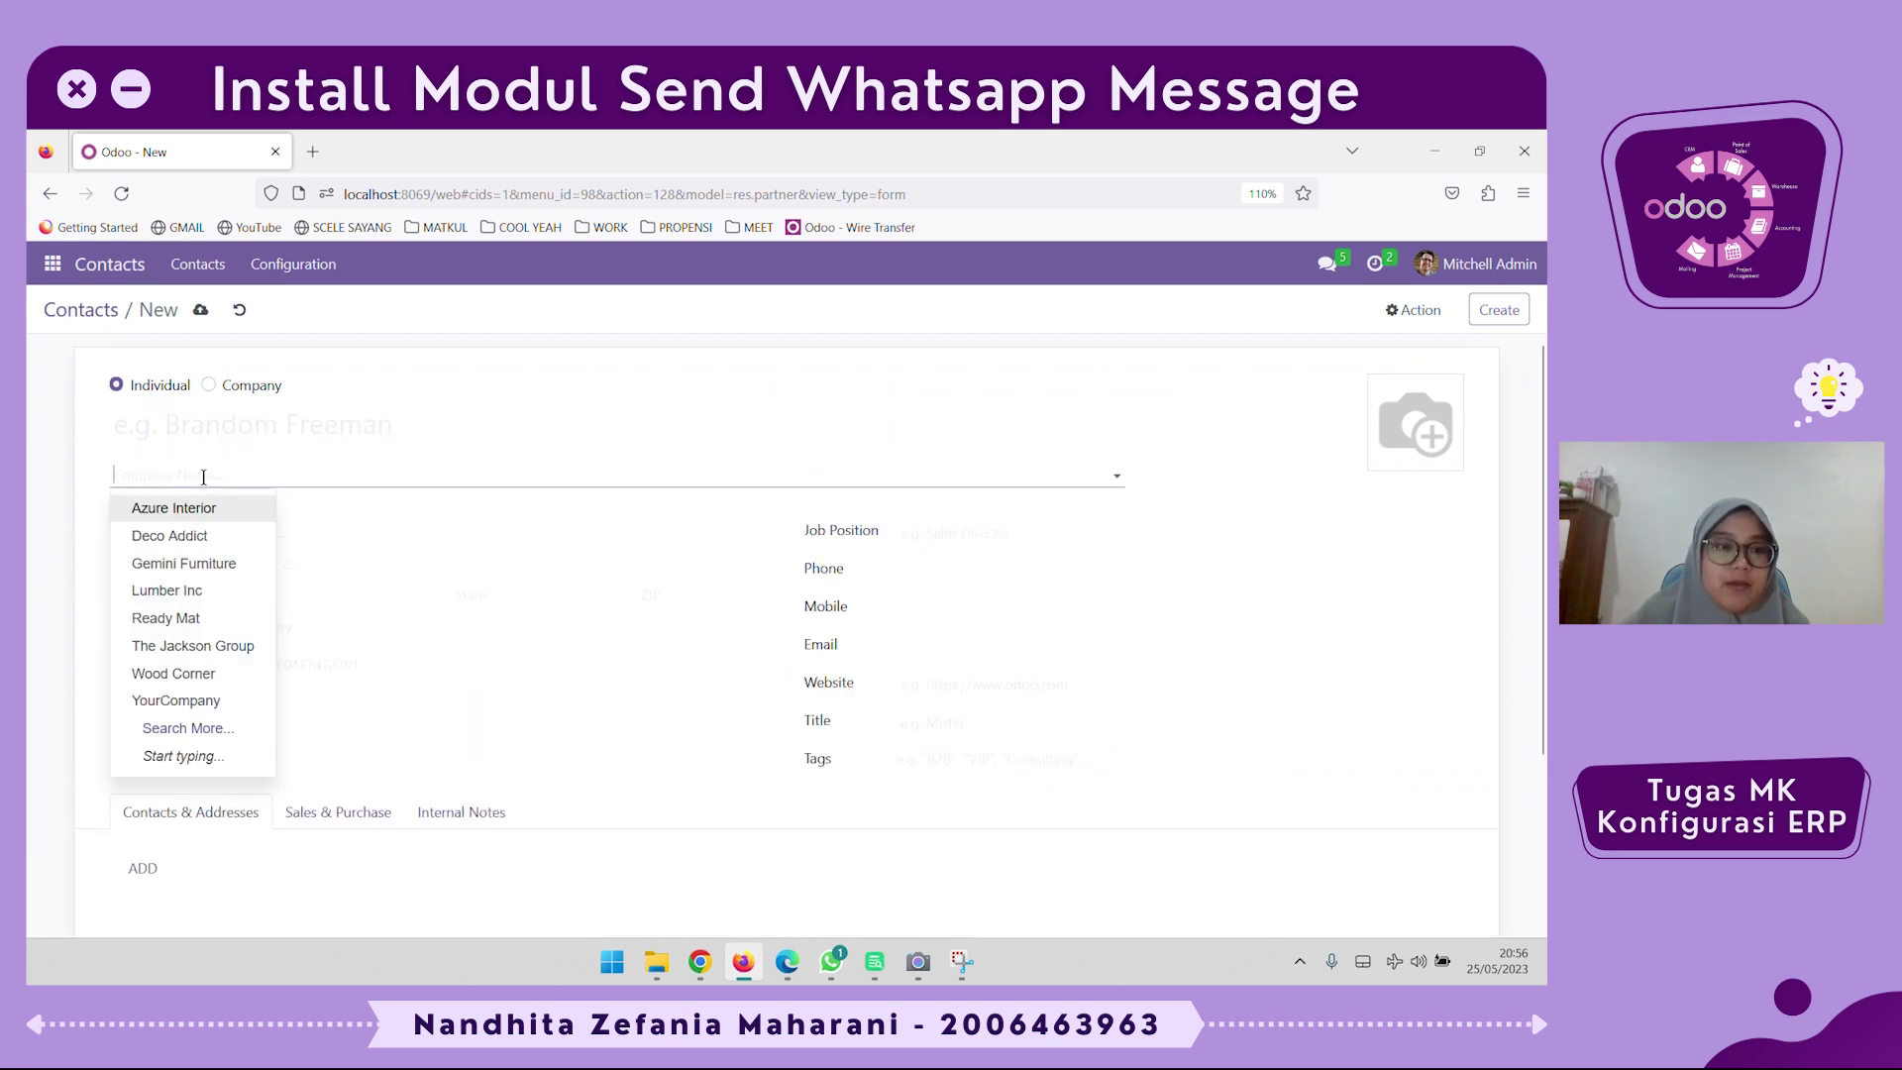
{"action": "left_click", "coordinate": [990, 612]}
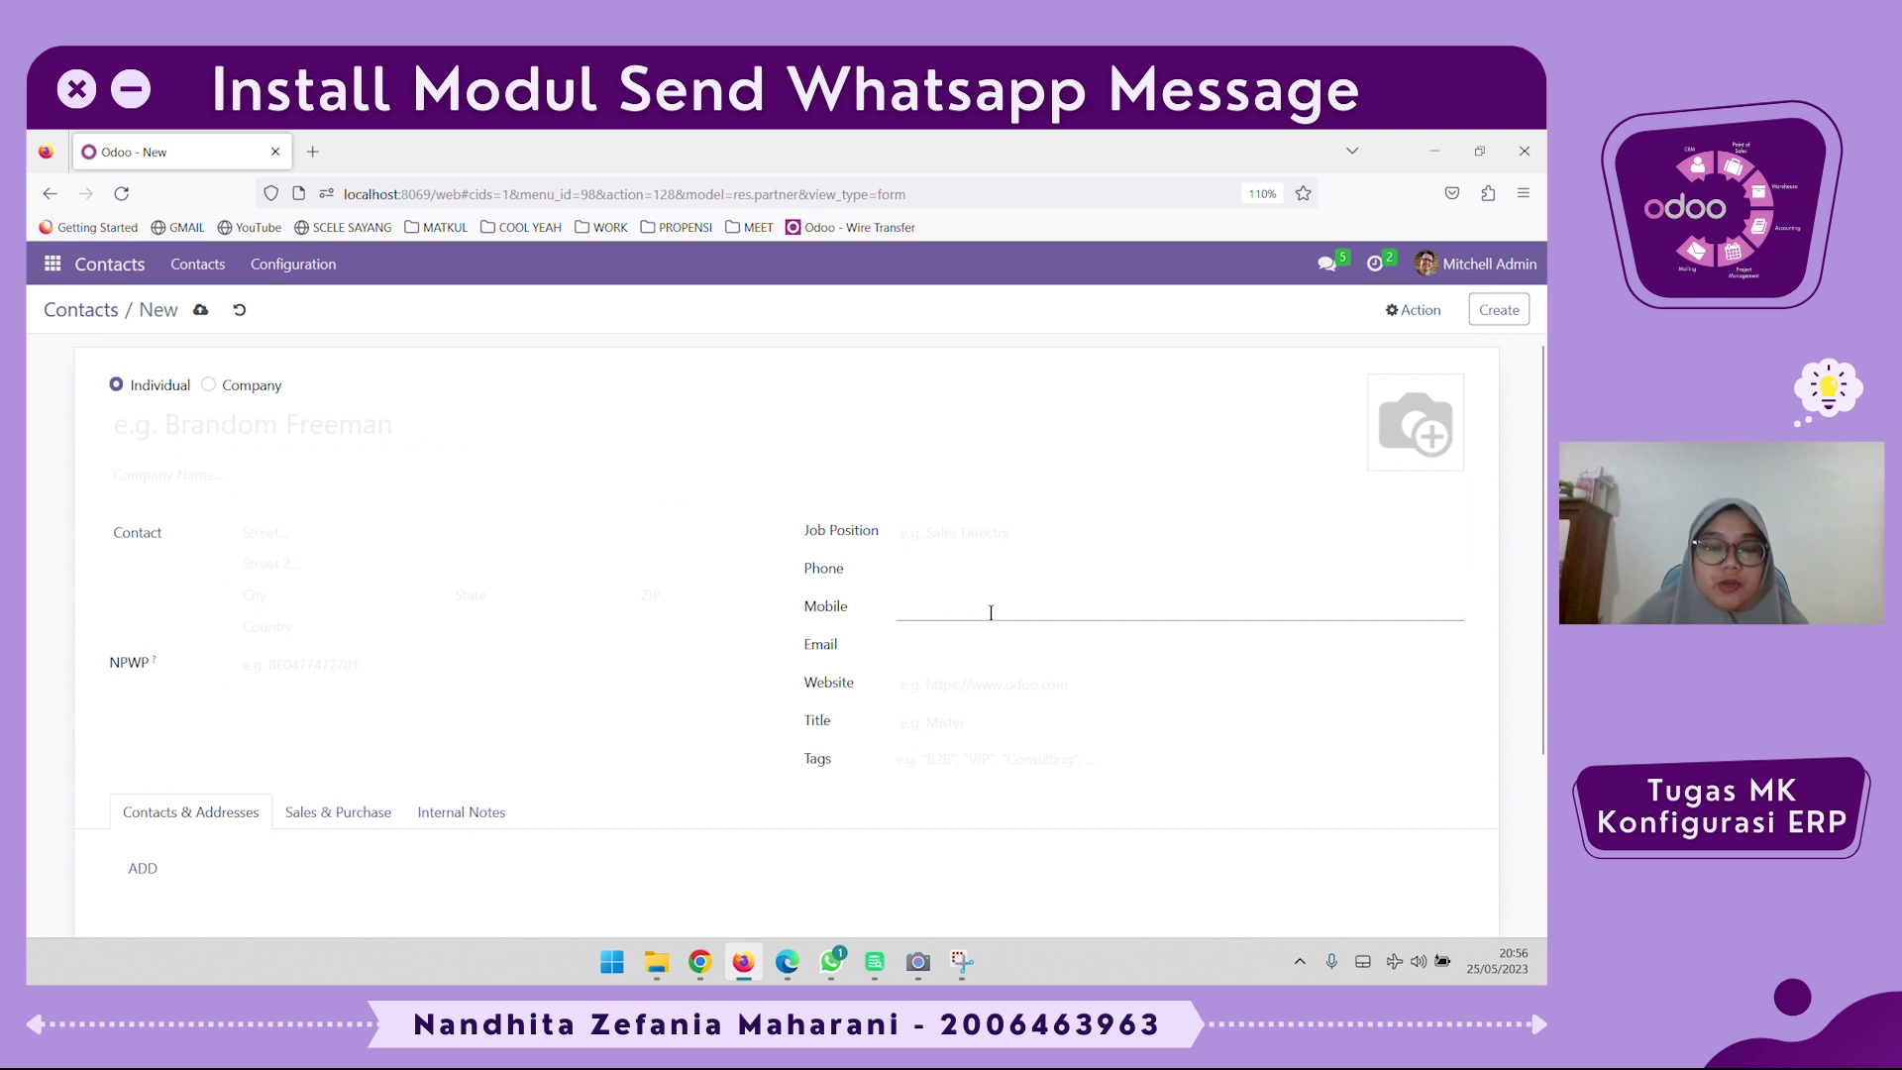
{"action": "left_click", "coordinate": [201, 310]}
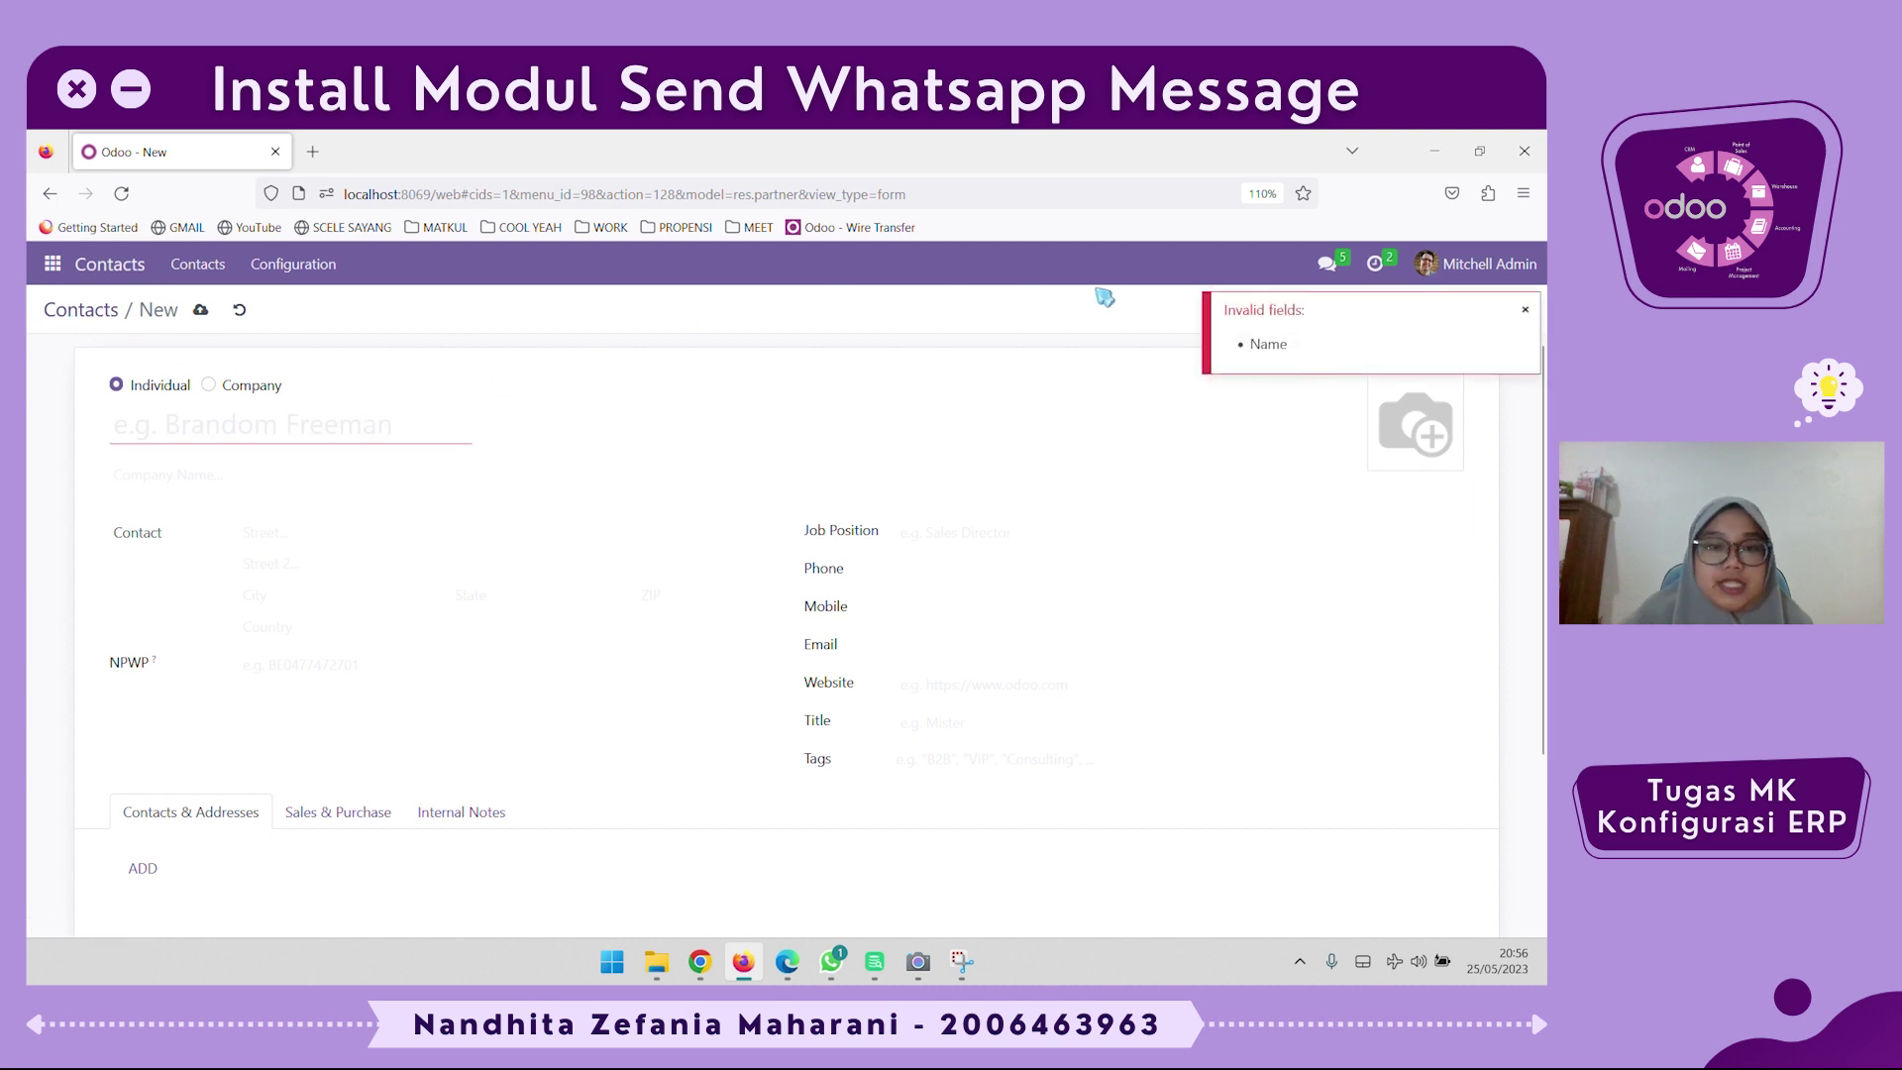
{"action": "left_click", "coordinate": [240, 311]}
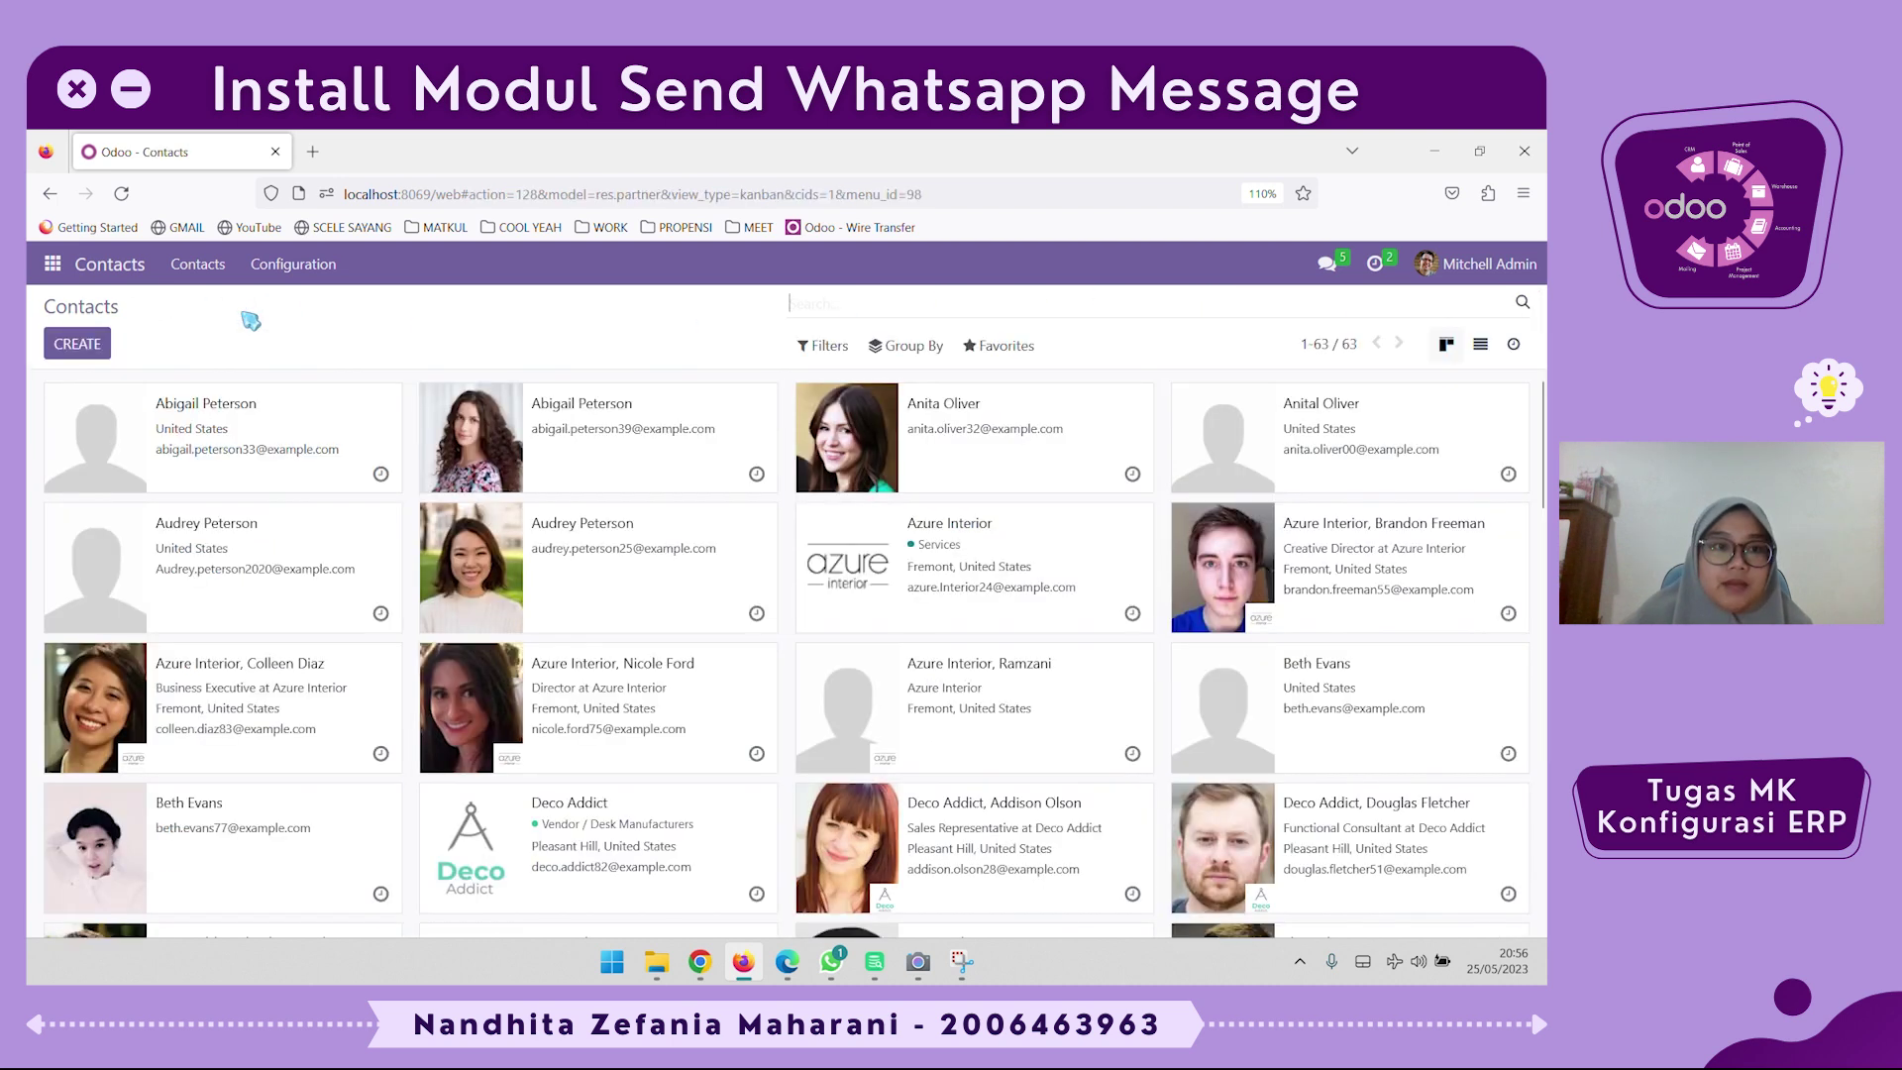
Open the individual contact without an e-mail under Azure Interior, and compare it with a blank contact form in Edge
{"action": "left_click", "coordinate": [972, 690]}
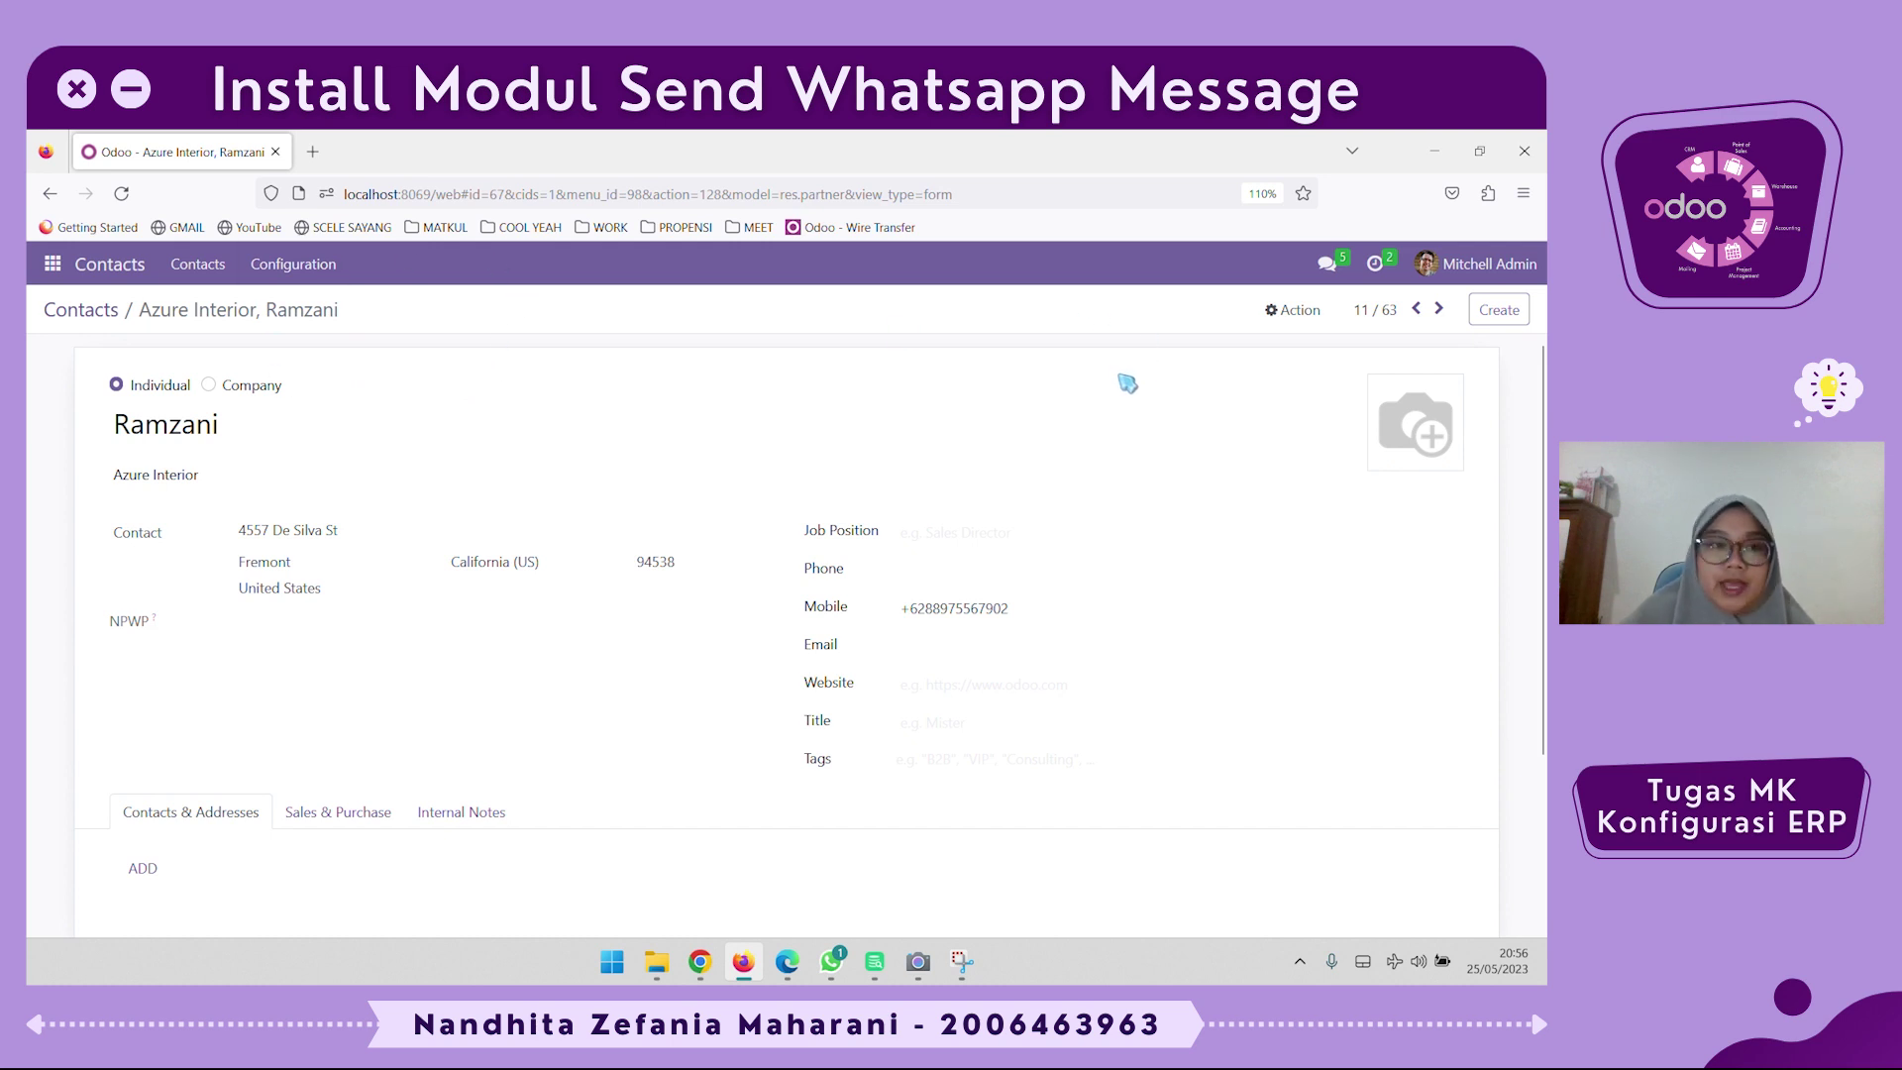
{"action": "left_click", "coordinate": [790, 963]}
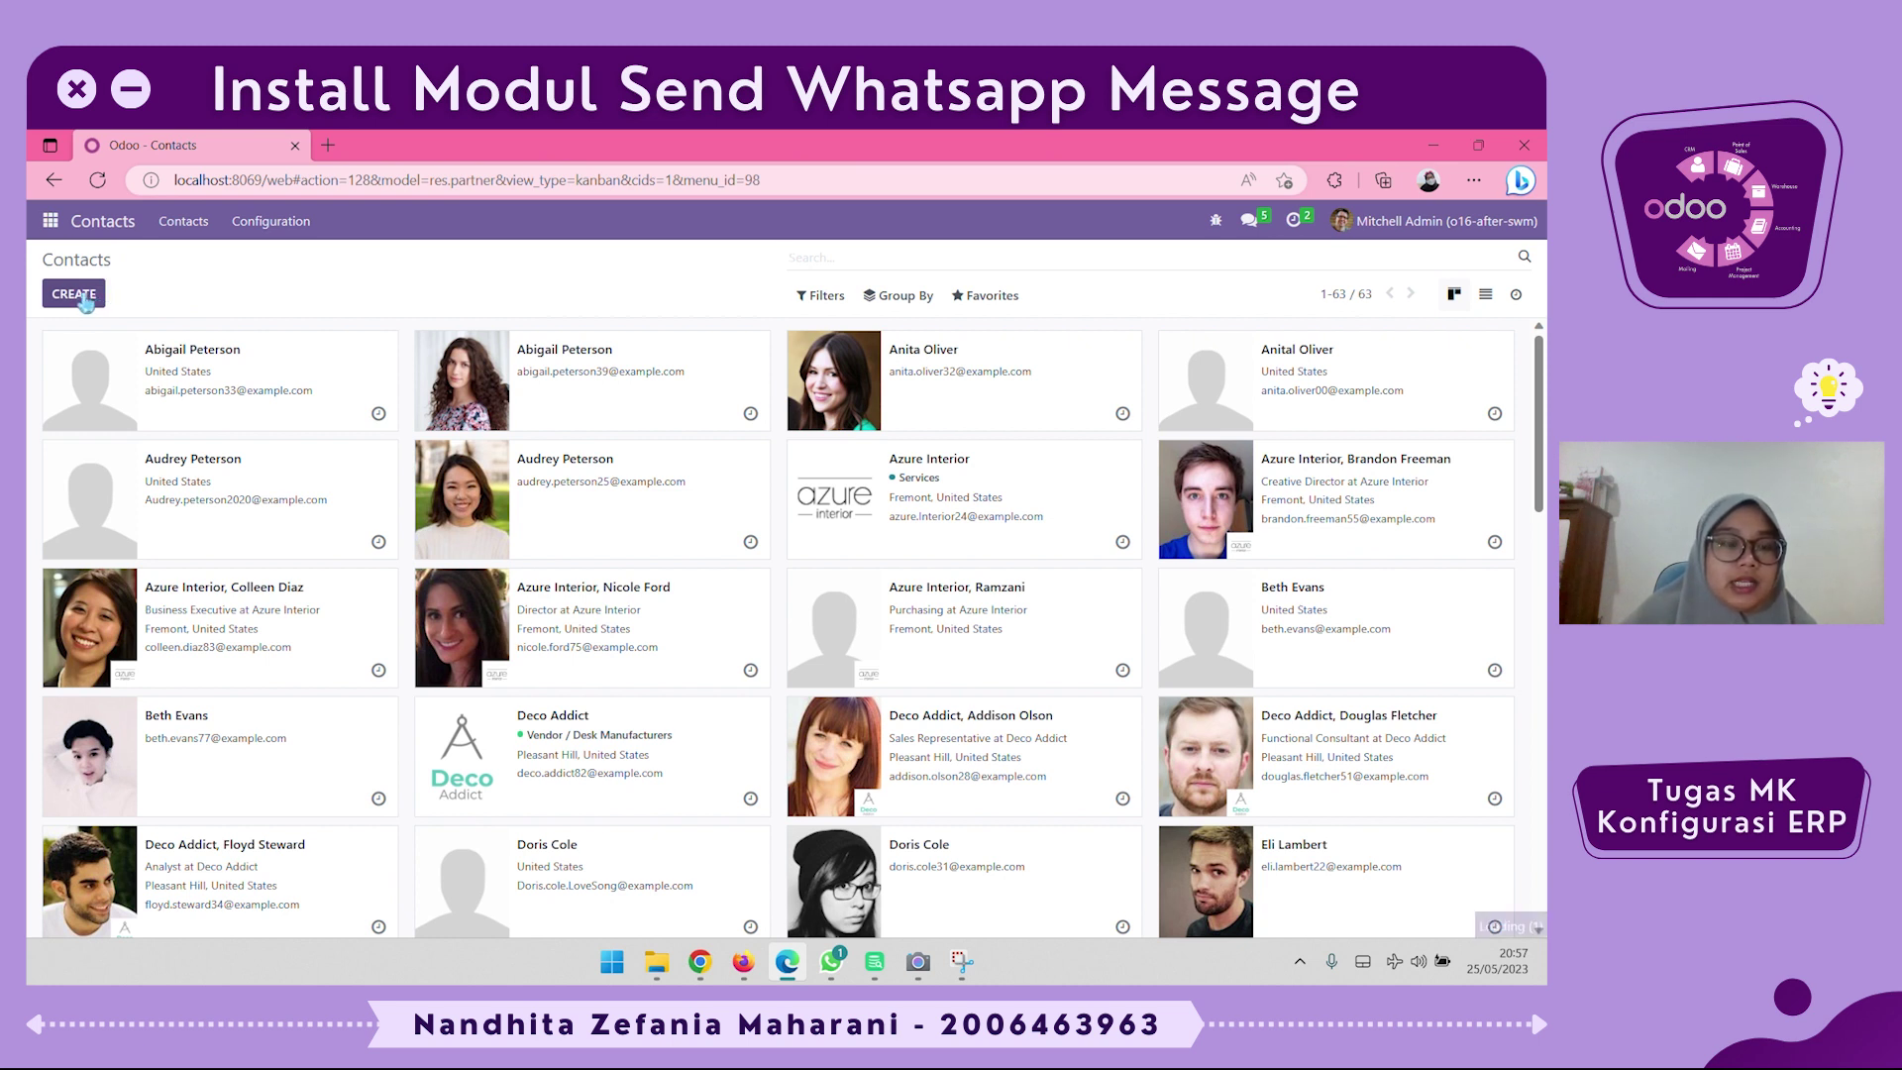
{"action": "left_click", "coordinate": [86, 300]}
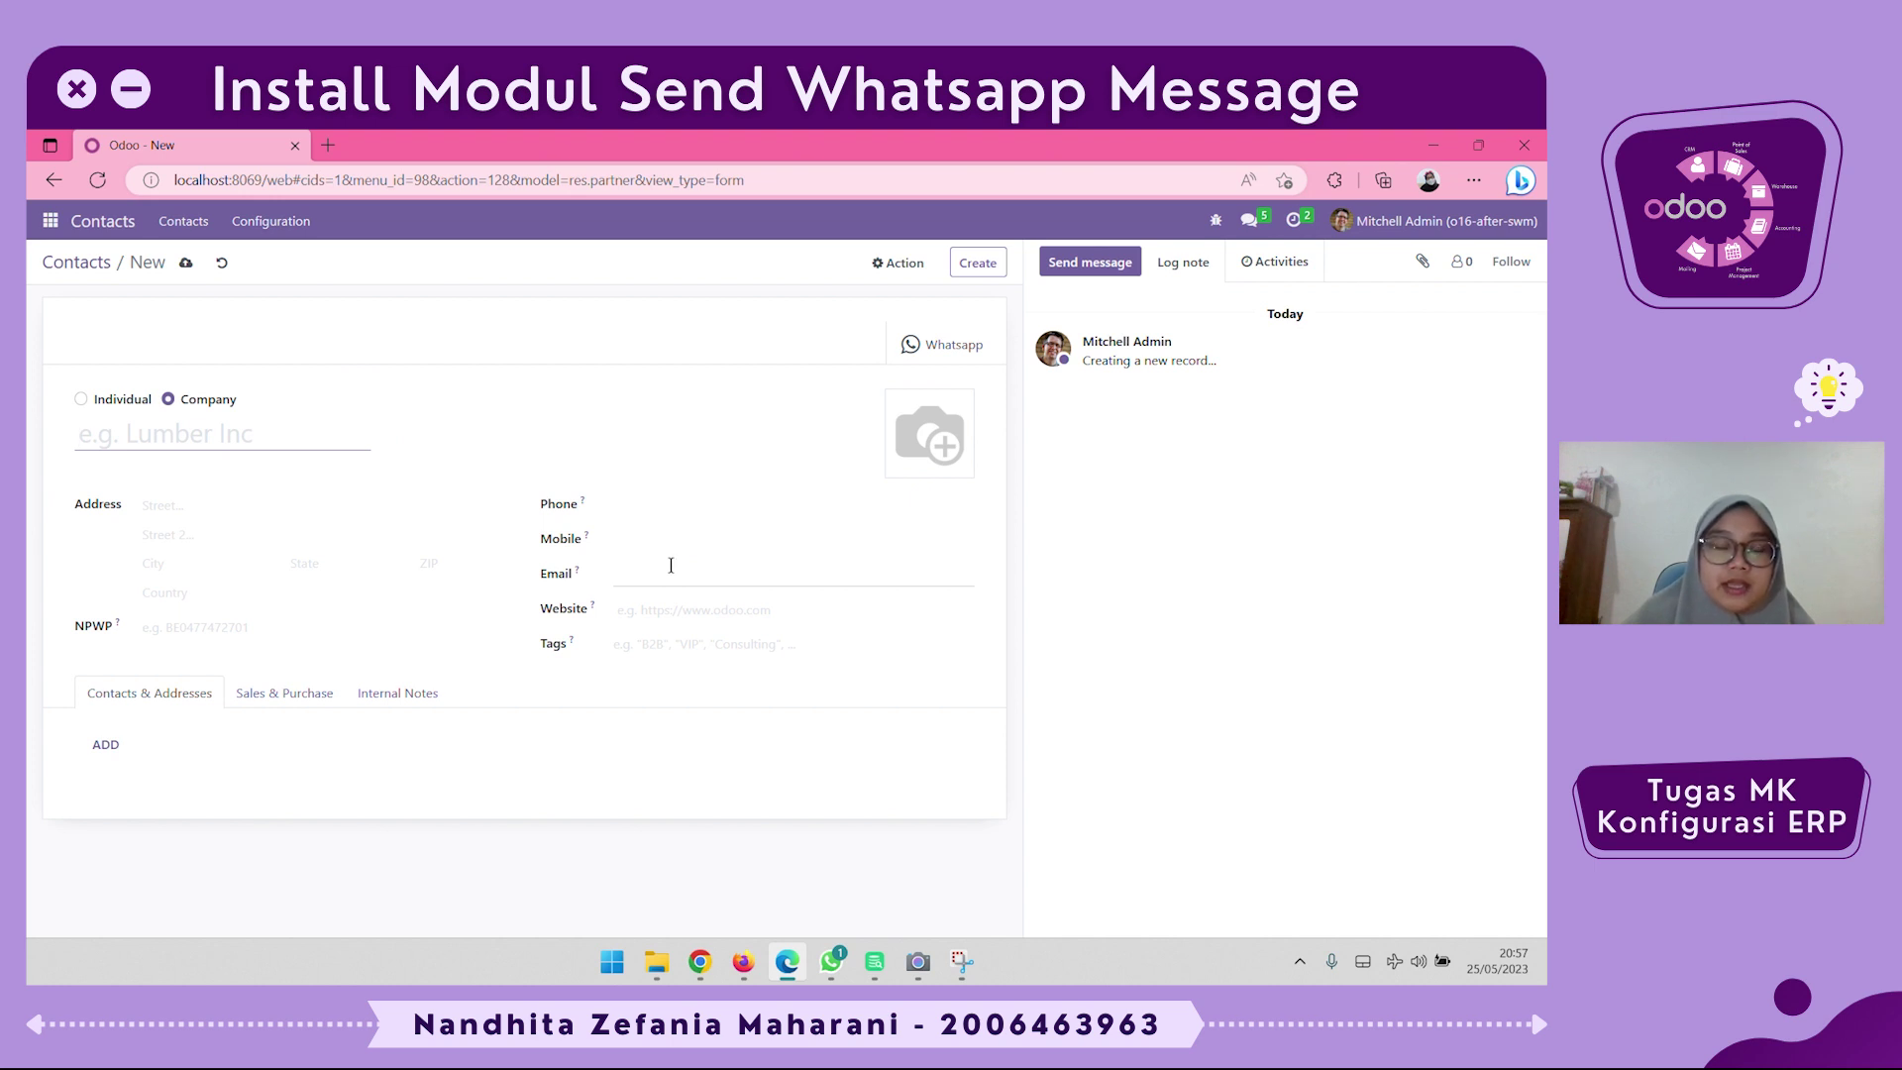
{"action": "left_click", "coordinate": [69, 263]}
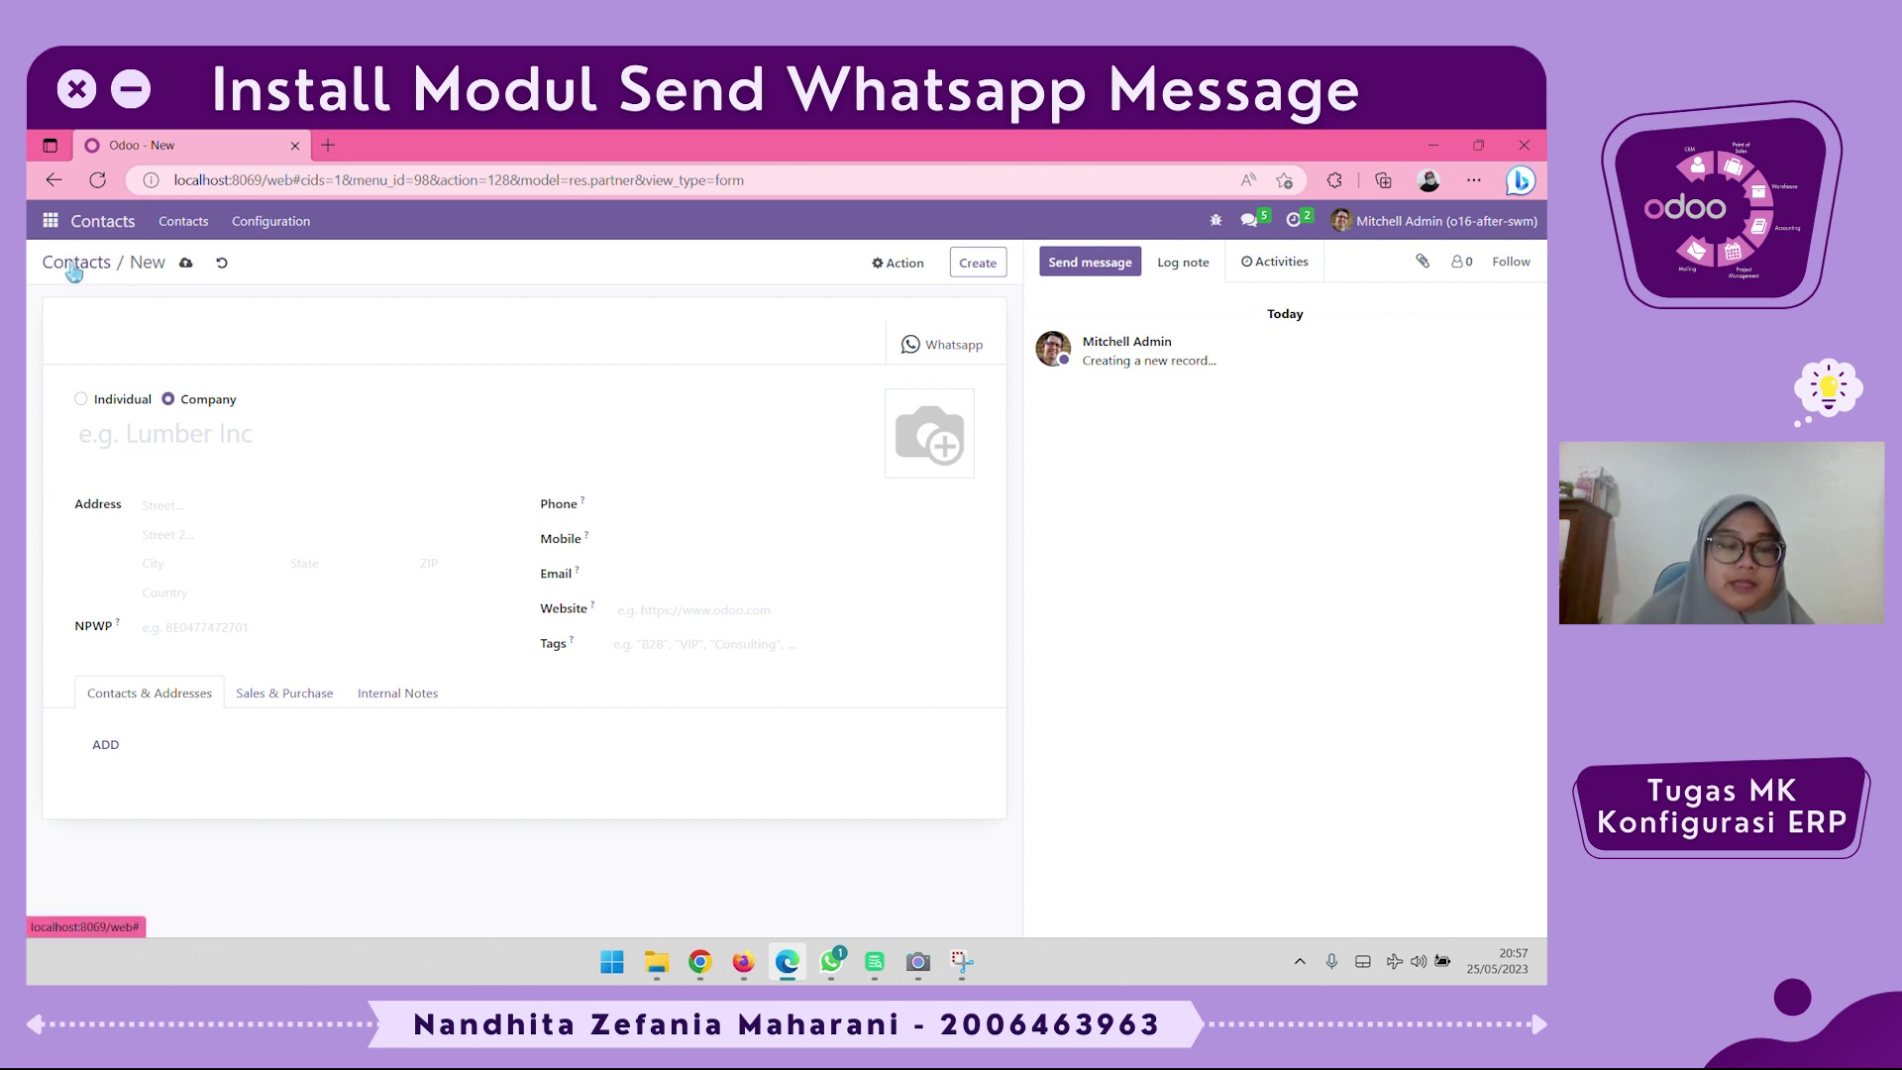
Open the Apps list, remove the Apps filter and search the modules for "whatsapp"
{"action": "left_click", "coordinate": [50, 221]}
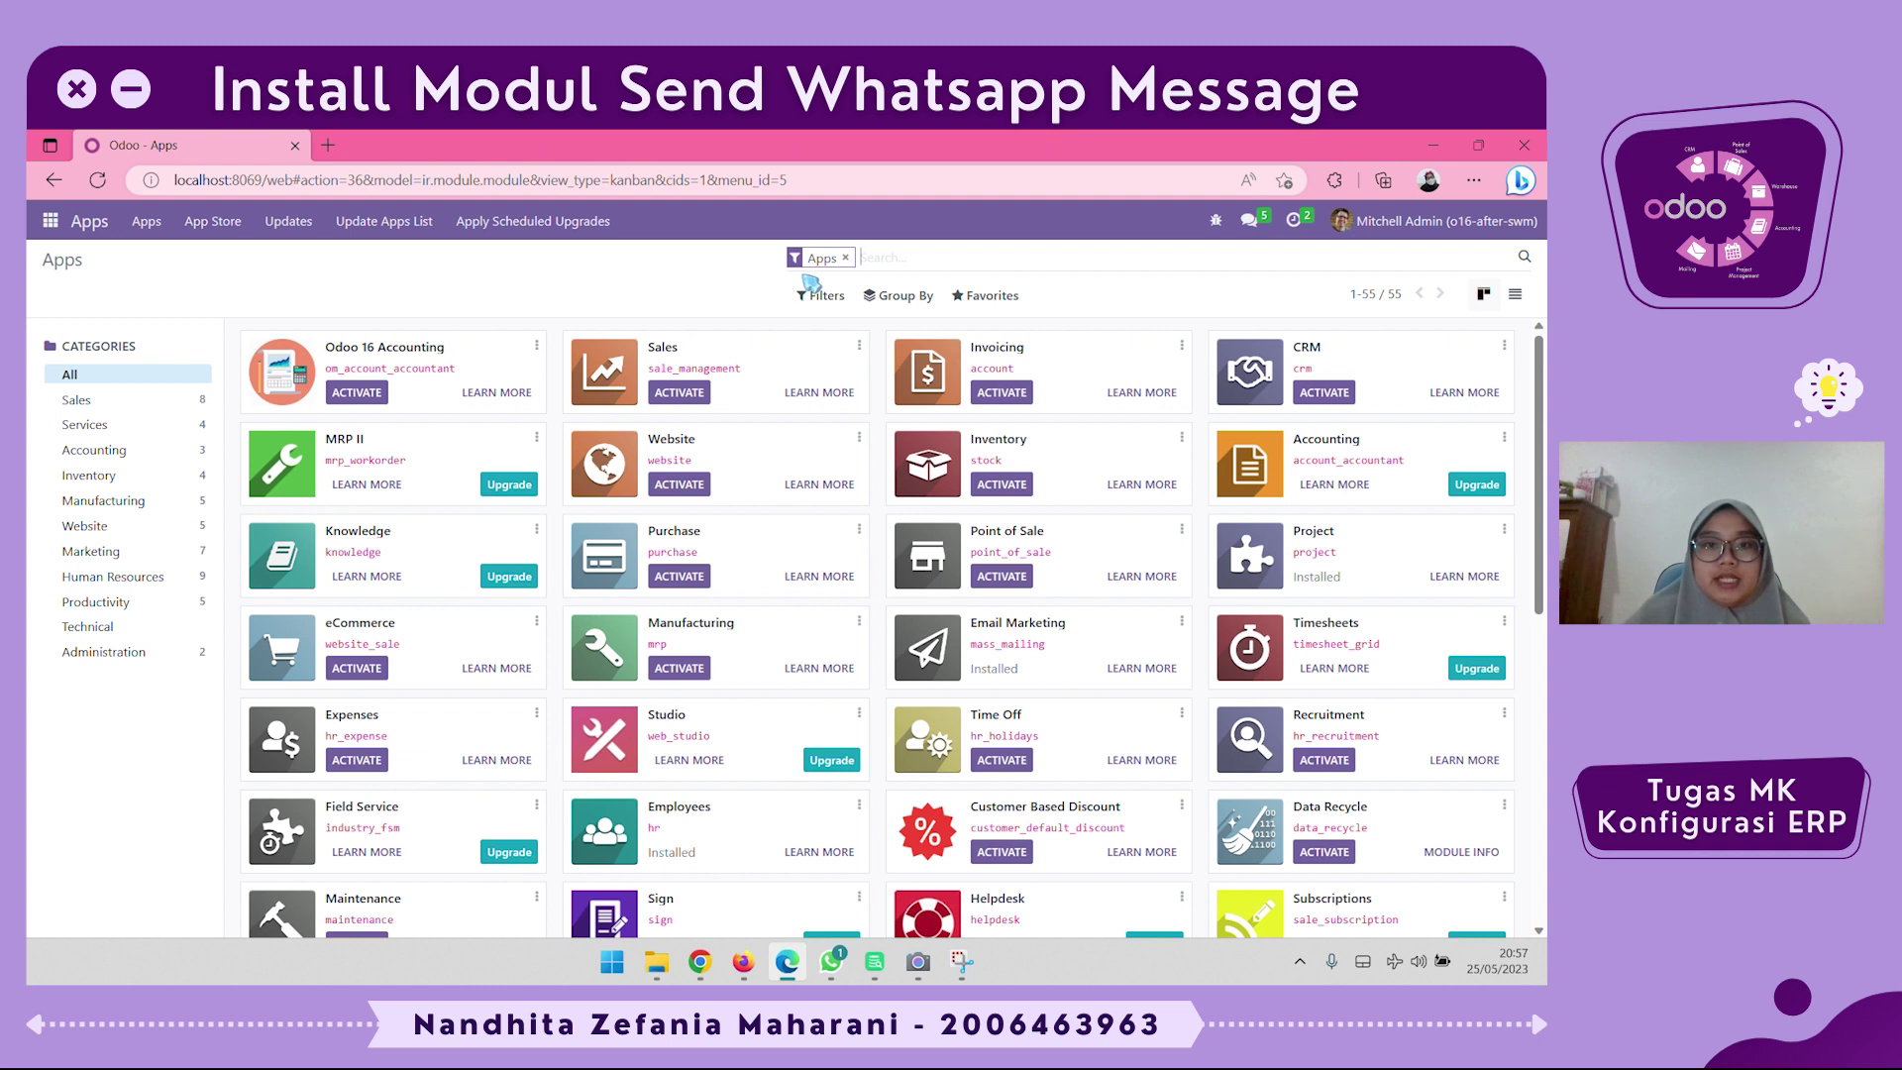
{"action": "left_click", "coordinate": [846, 256]}
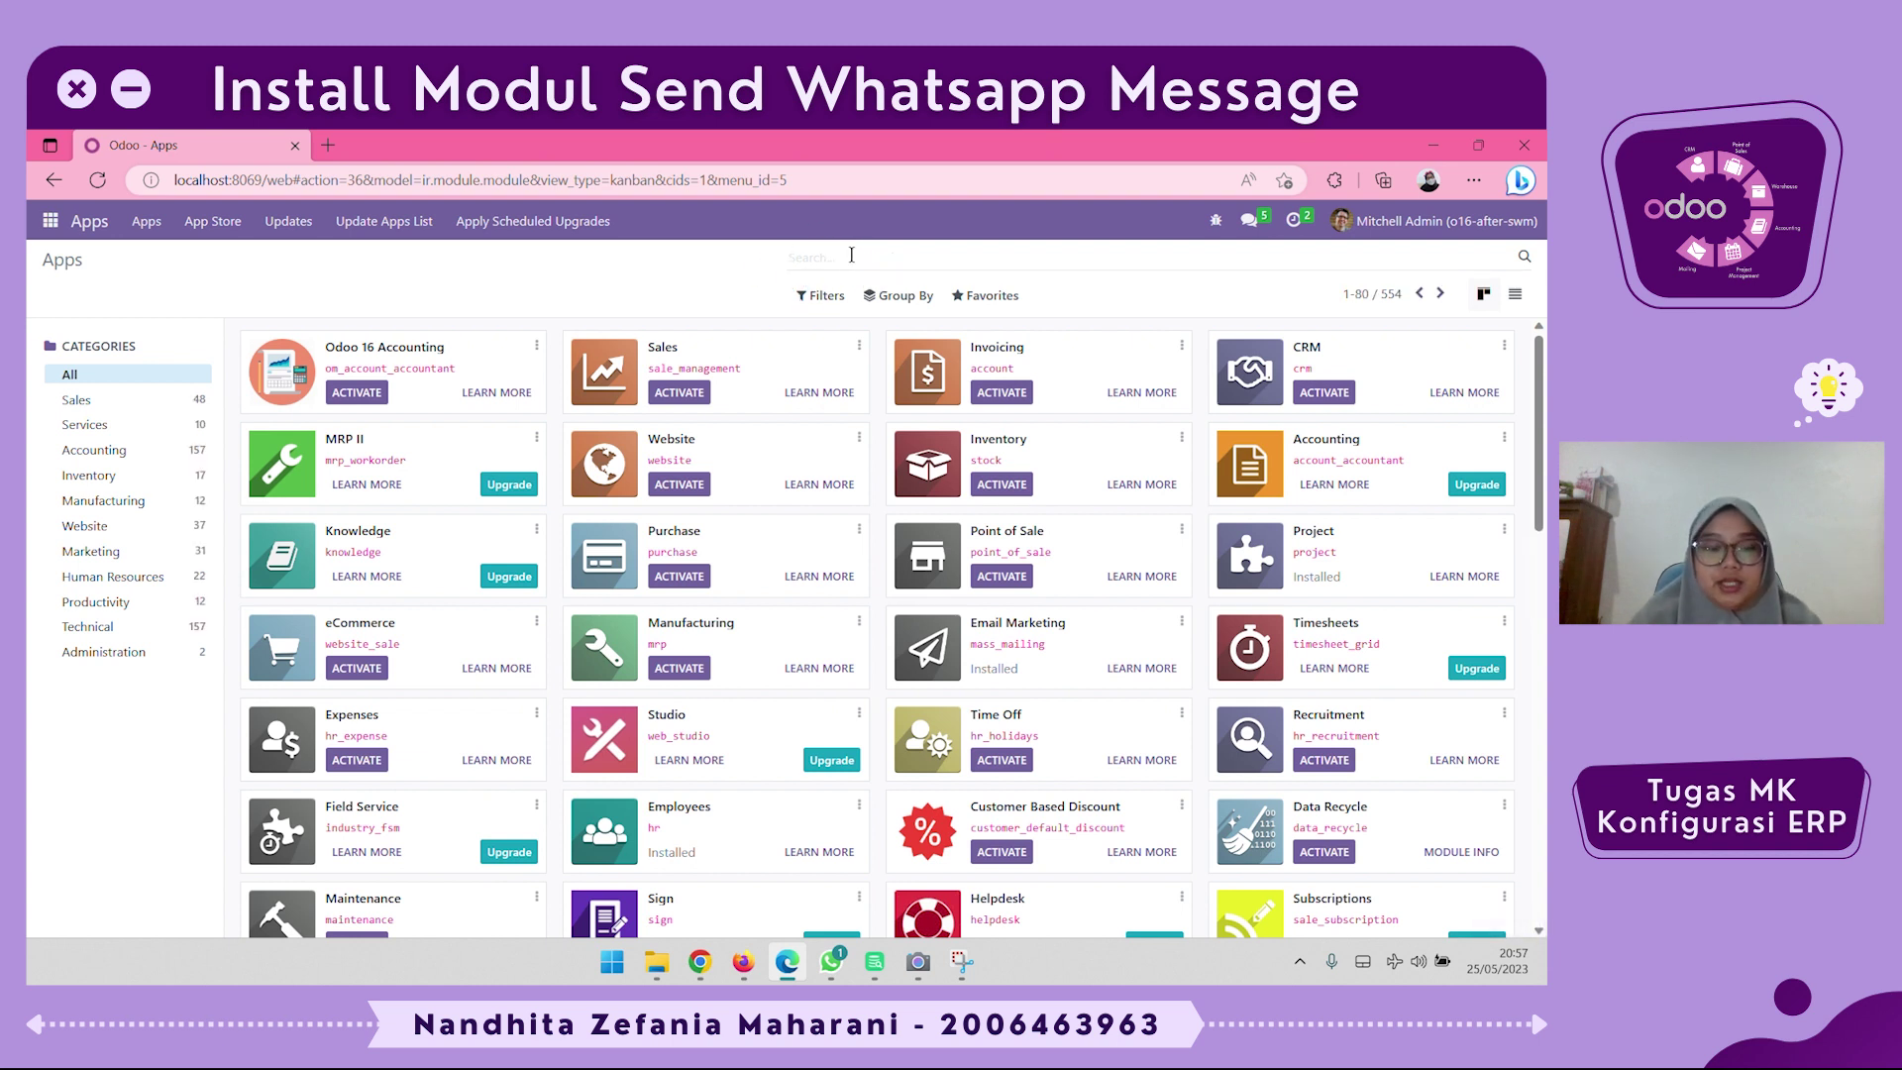
{"action": "type", "text": "what"}
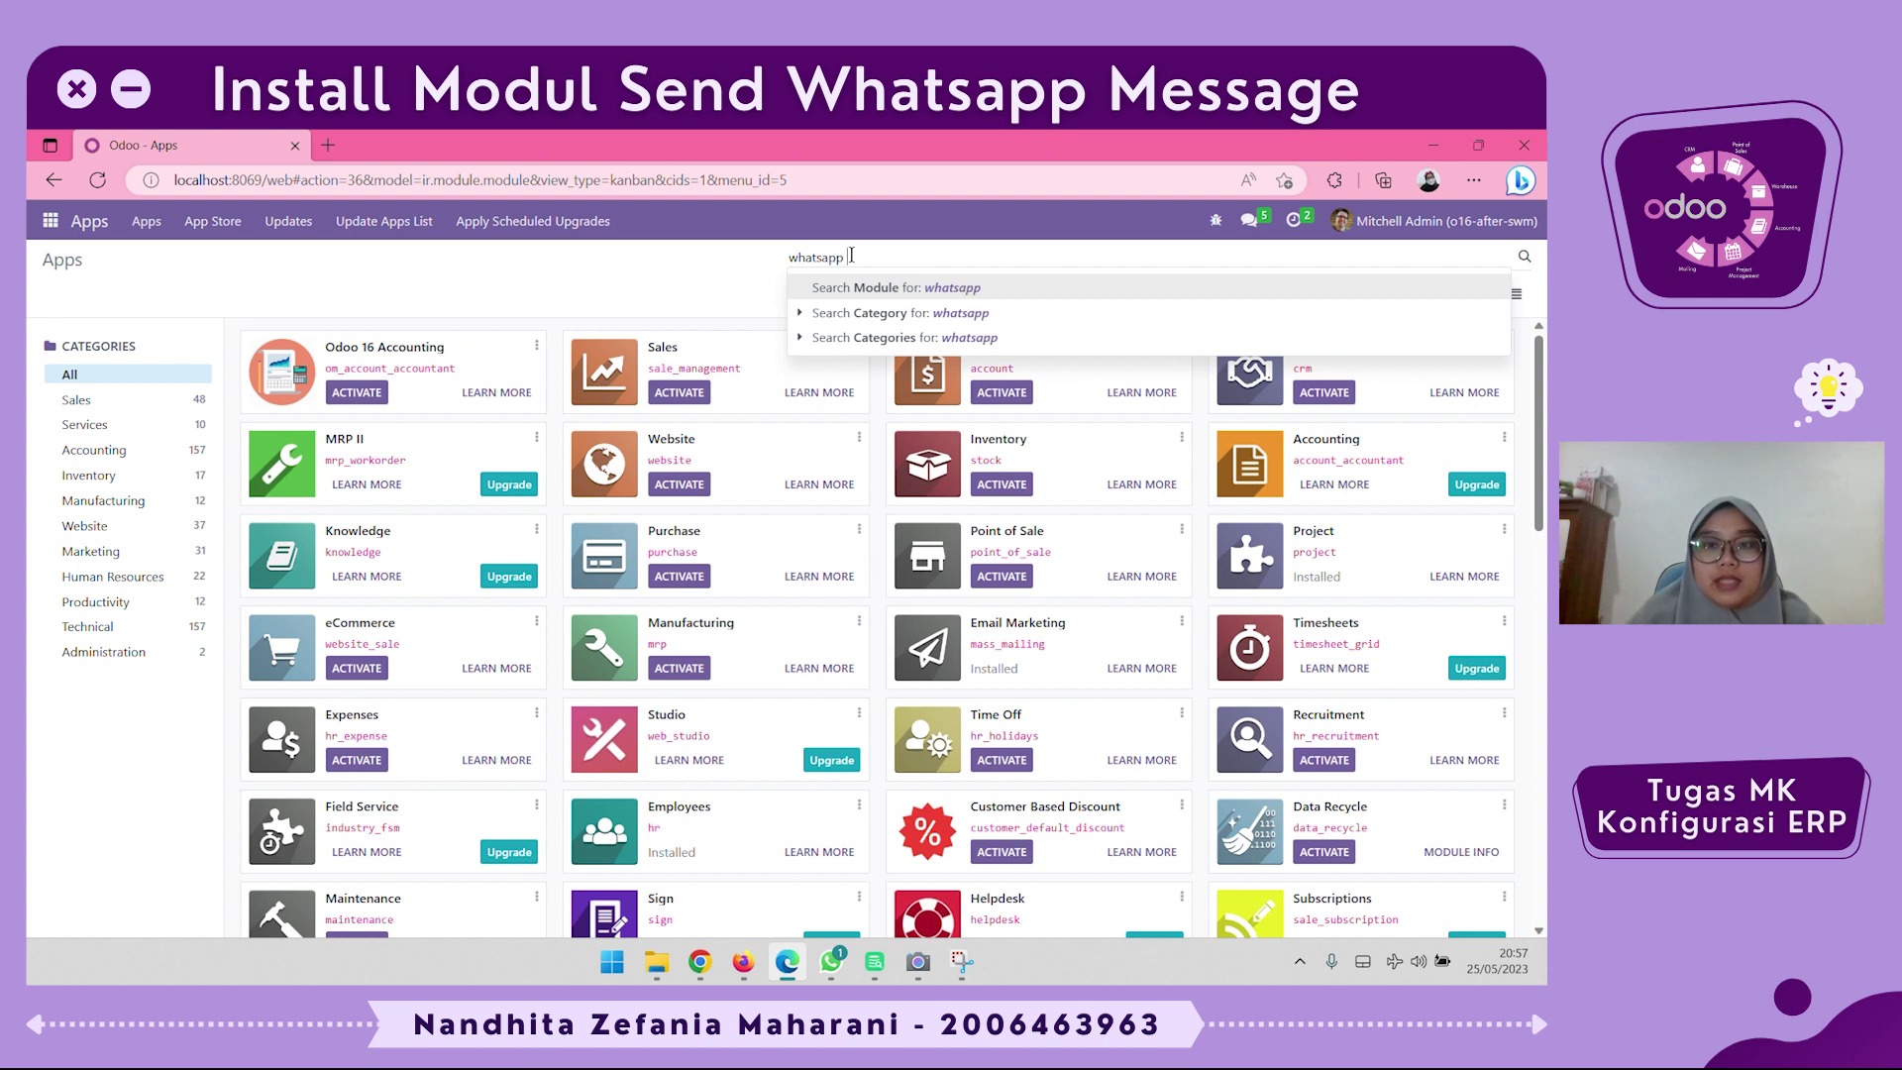
{"action": "type", "text": "sapp"}
{"action": "key", "text": "Return"}
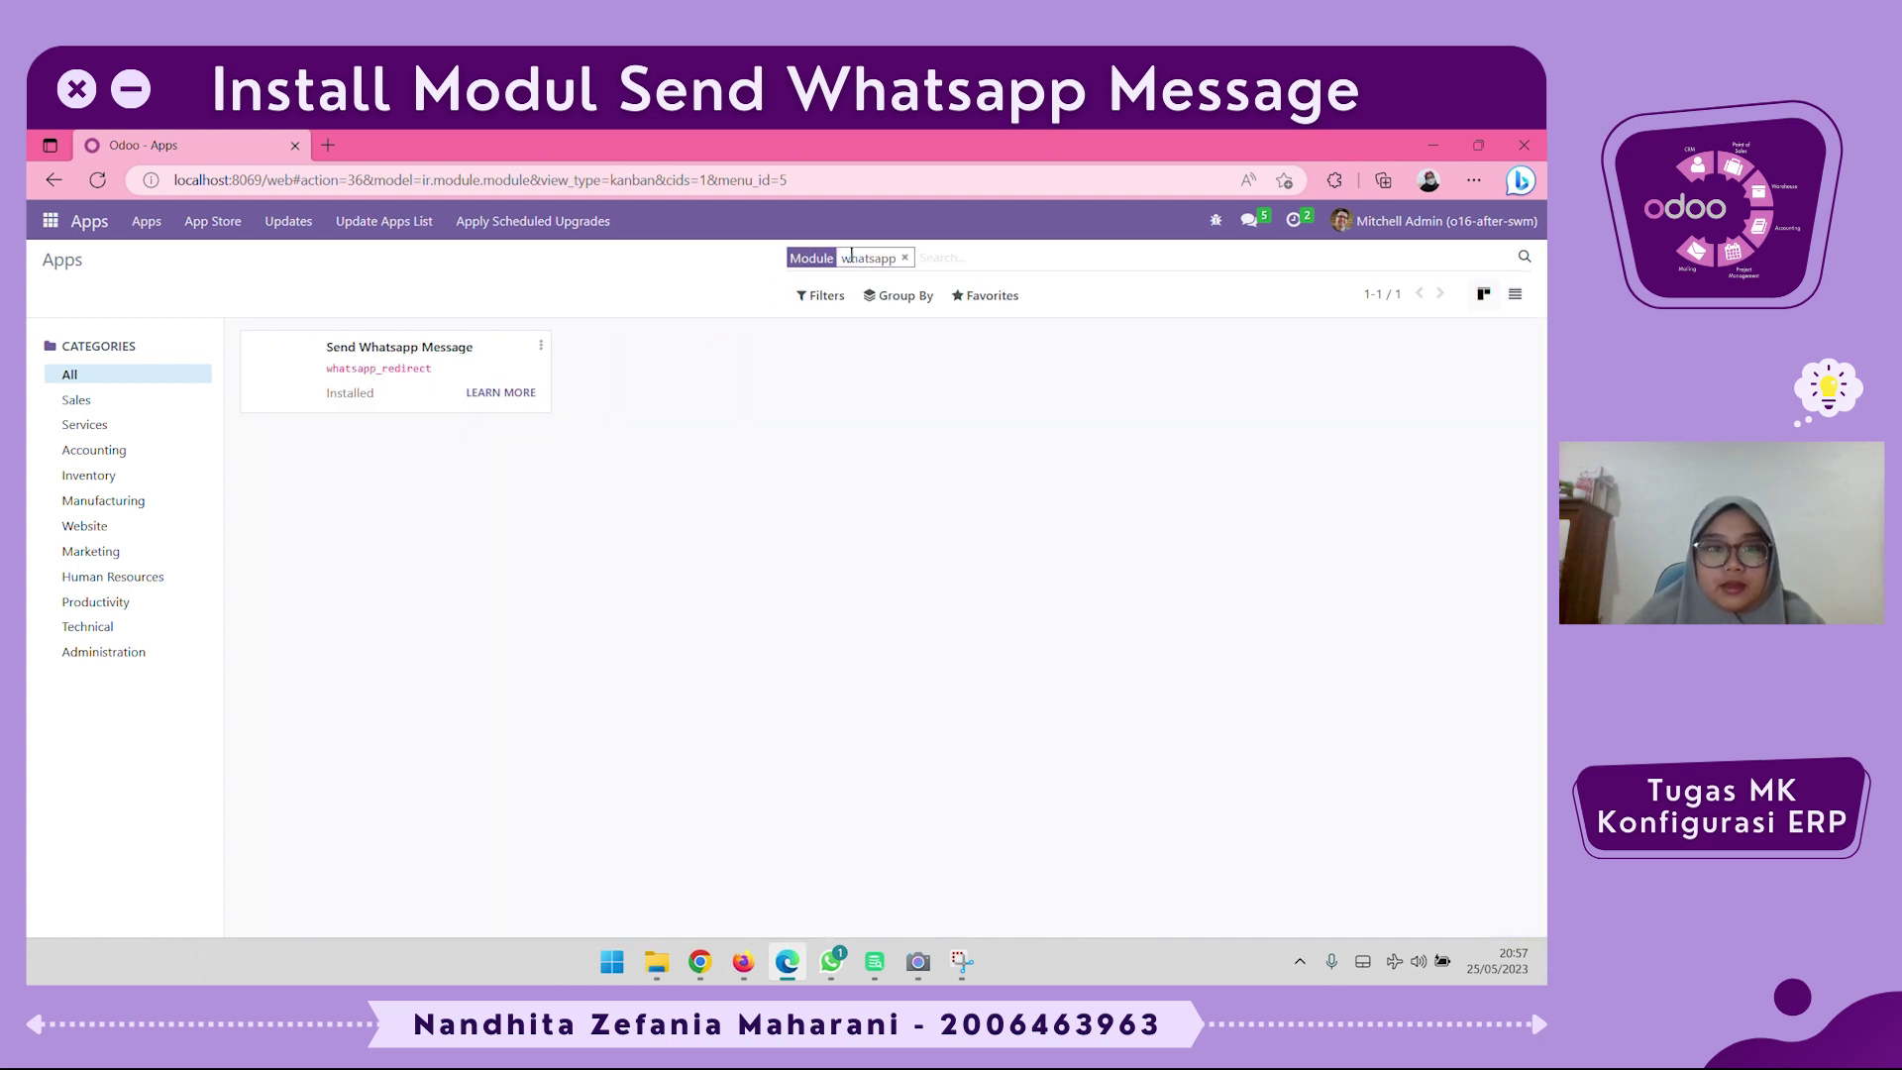
Check the Send Whatsapp Message module's name and installation status on its card
{"action": "left_click_drag", "start_coordinate": [326, 349], "coordinate": [482, 357]}
{"action": "left_click", "coordinate": [686, 387]}
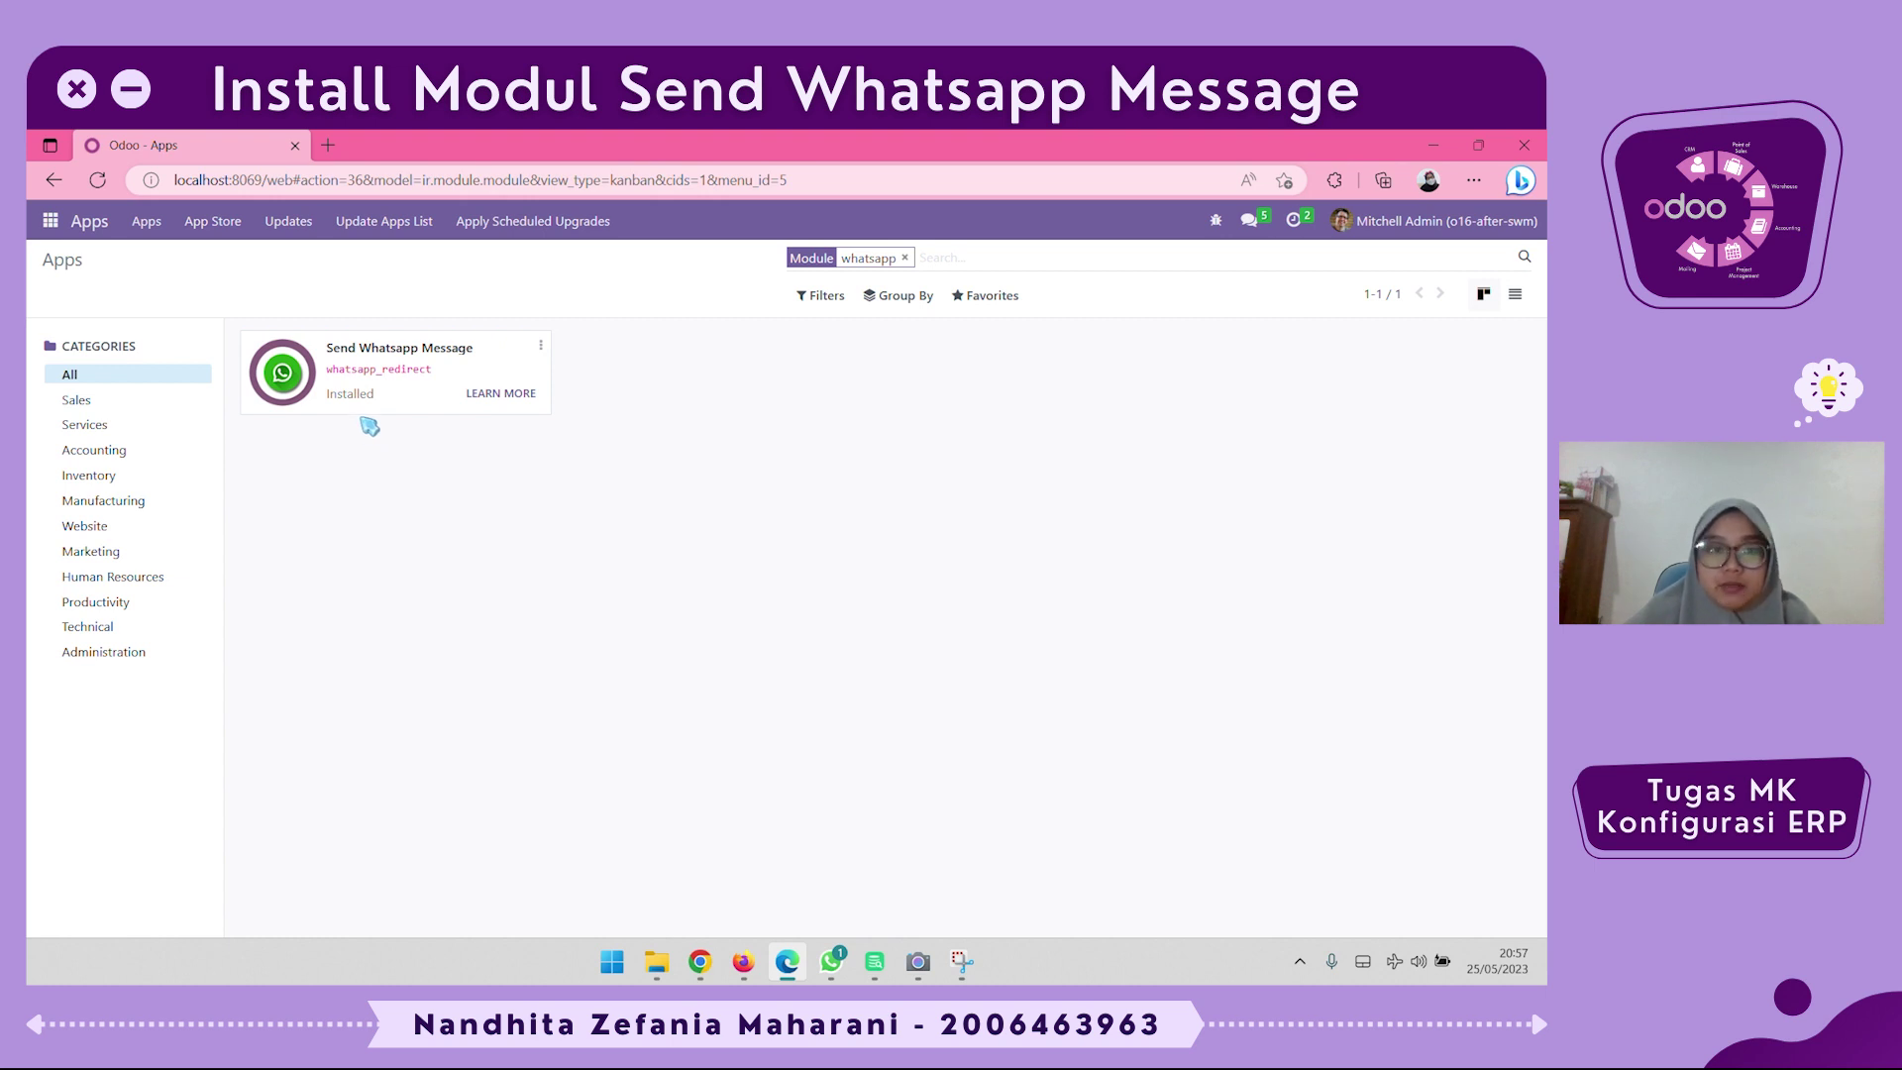
{"action": "left_click_drag", "start_coordinate": [326, 401], "coordinate": [376, 394]}
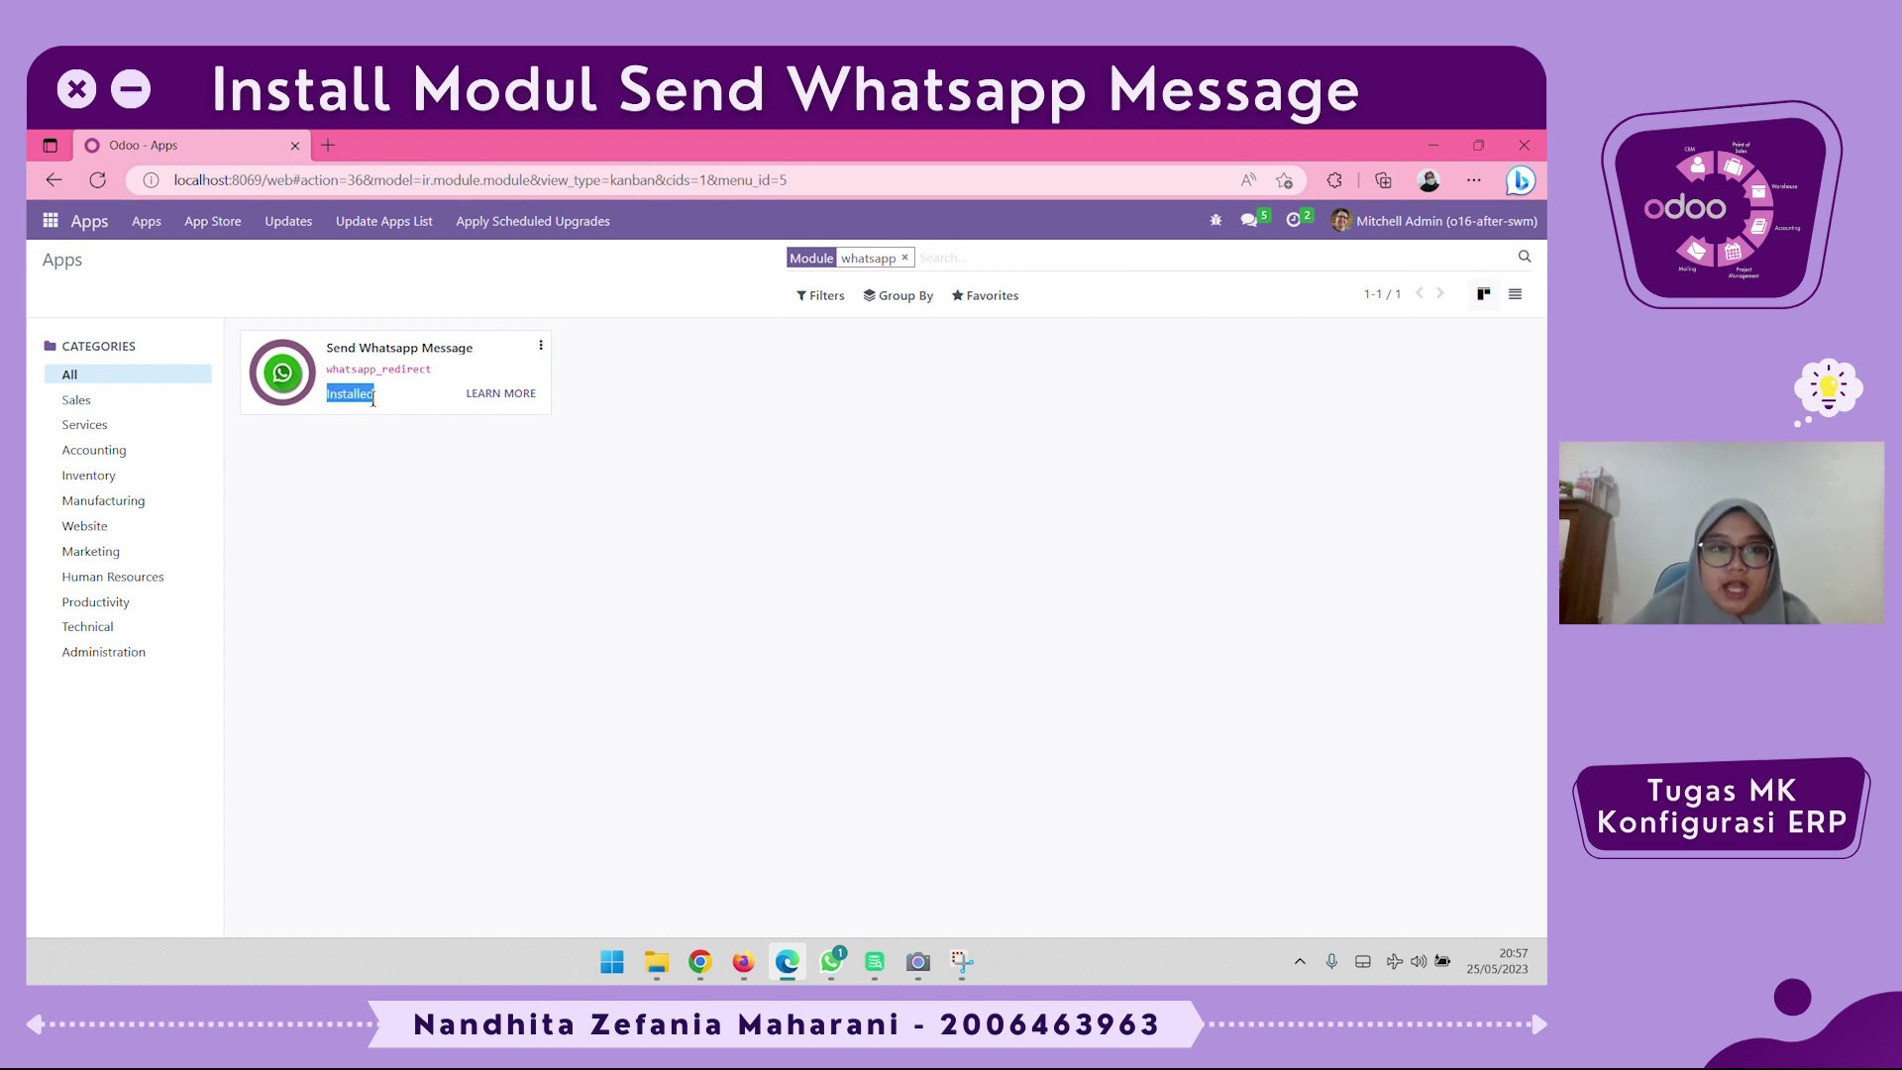
{"action": "left_click", "coordinate": [423, 425]}
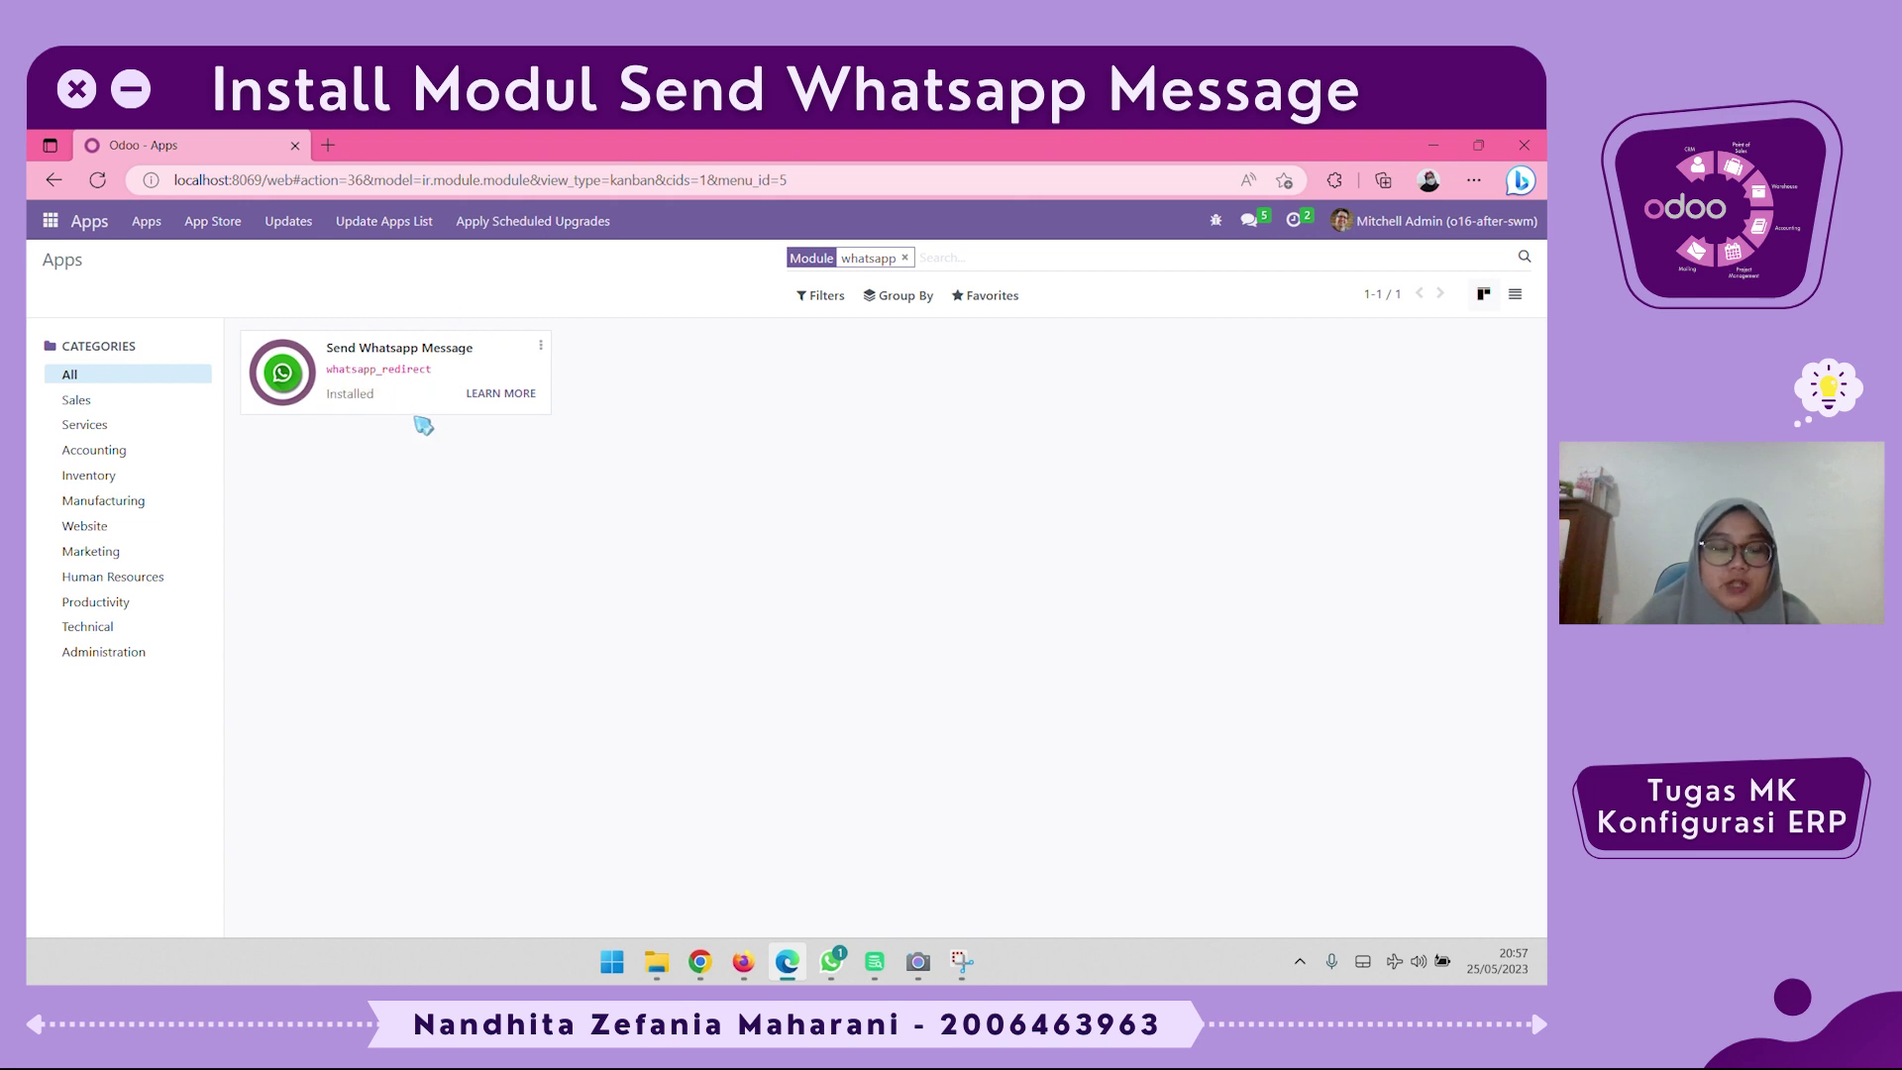
{"action": "left_click_drag", "start_coordinate": [419, 395], "coordinate": [241, 309]}
Open the Purchasing contact at Azure Interior from Contacts and review its mobile number and job position fields
{"action": "left_click", "coordinate": [49, 221]}
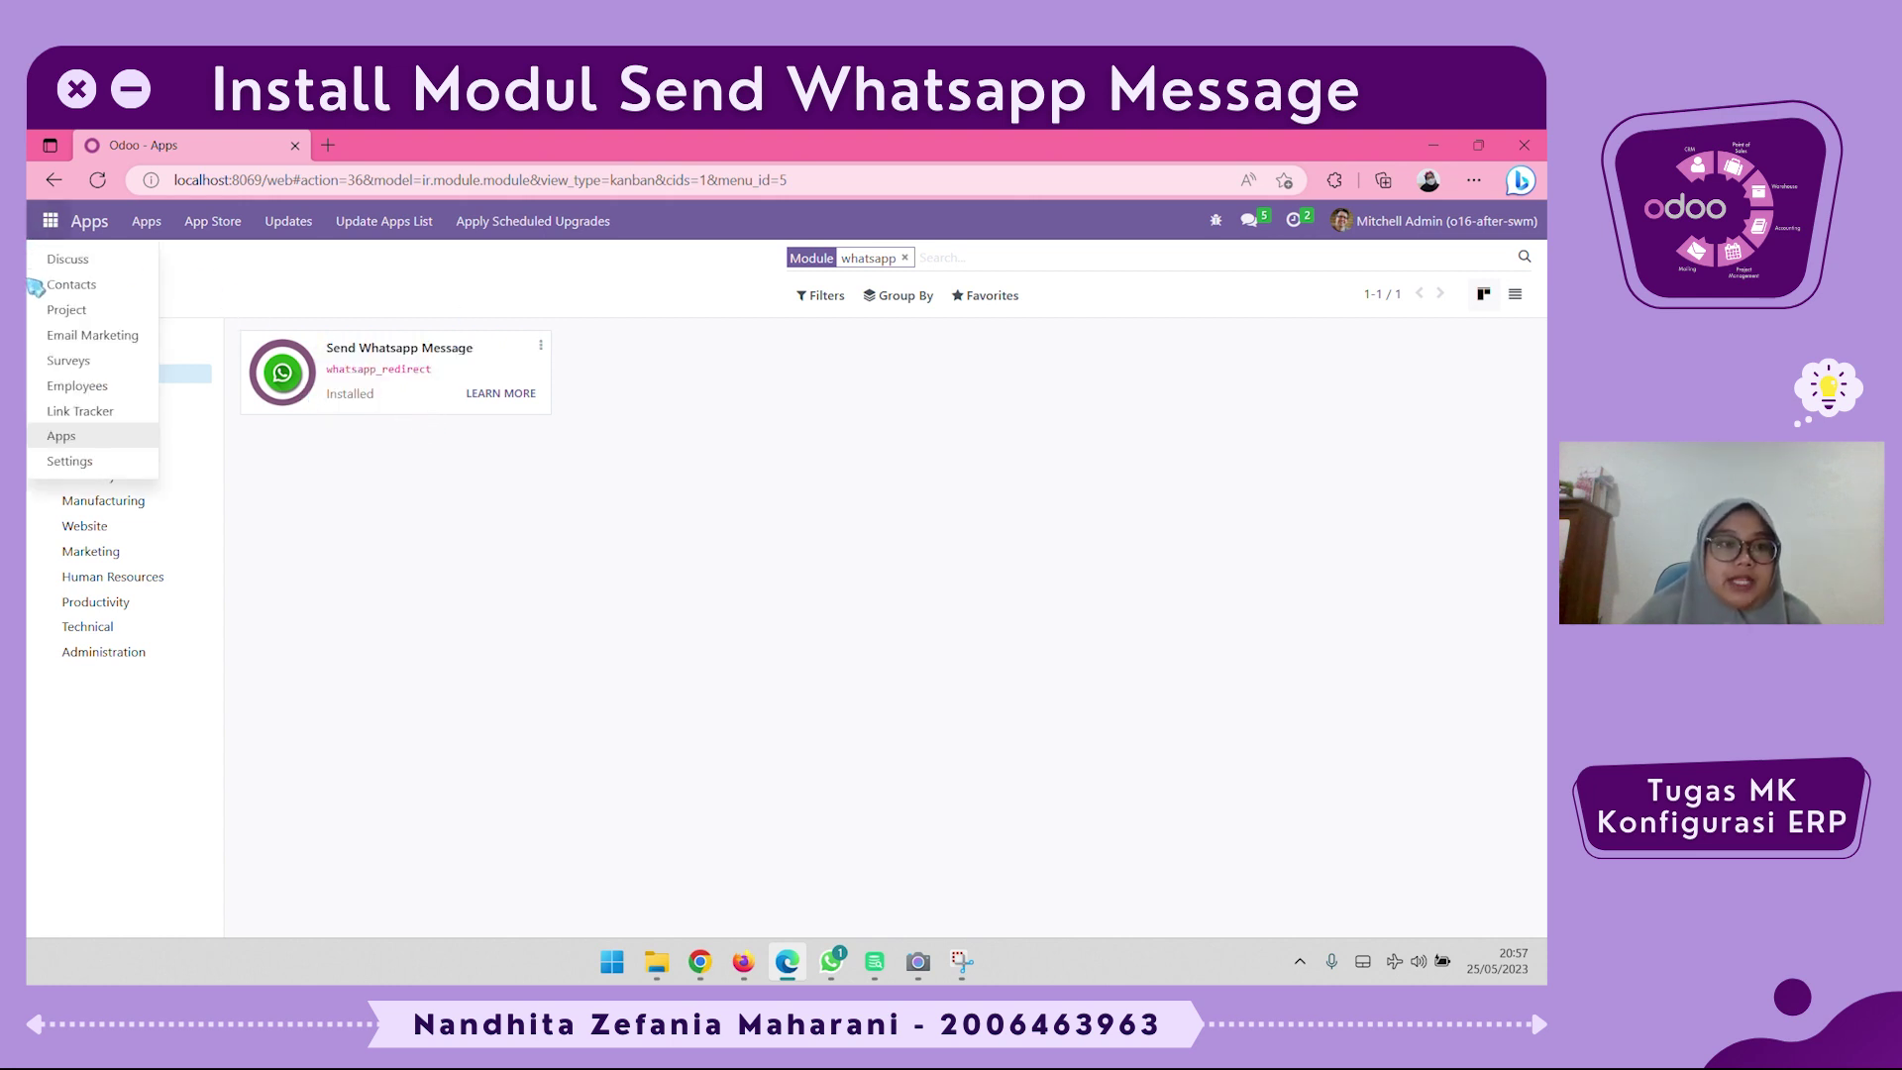
{"action": "left_click", "coordinate": [65, 293]}
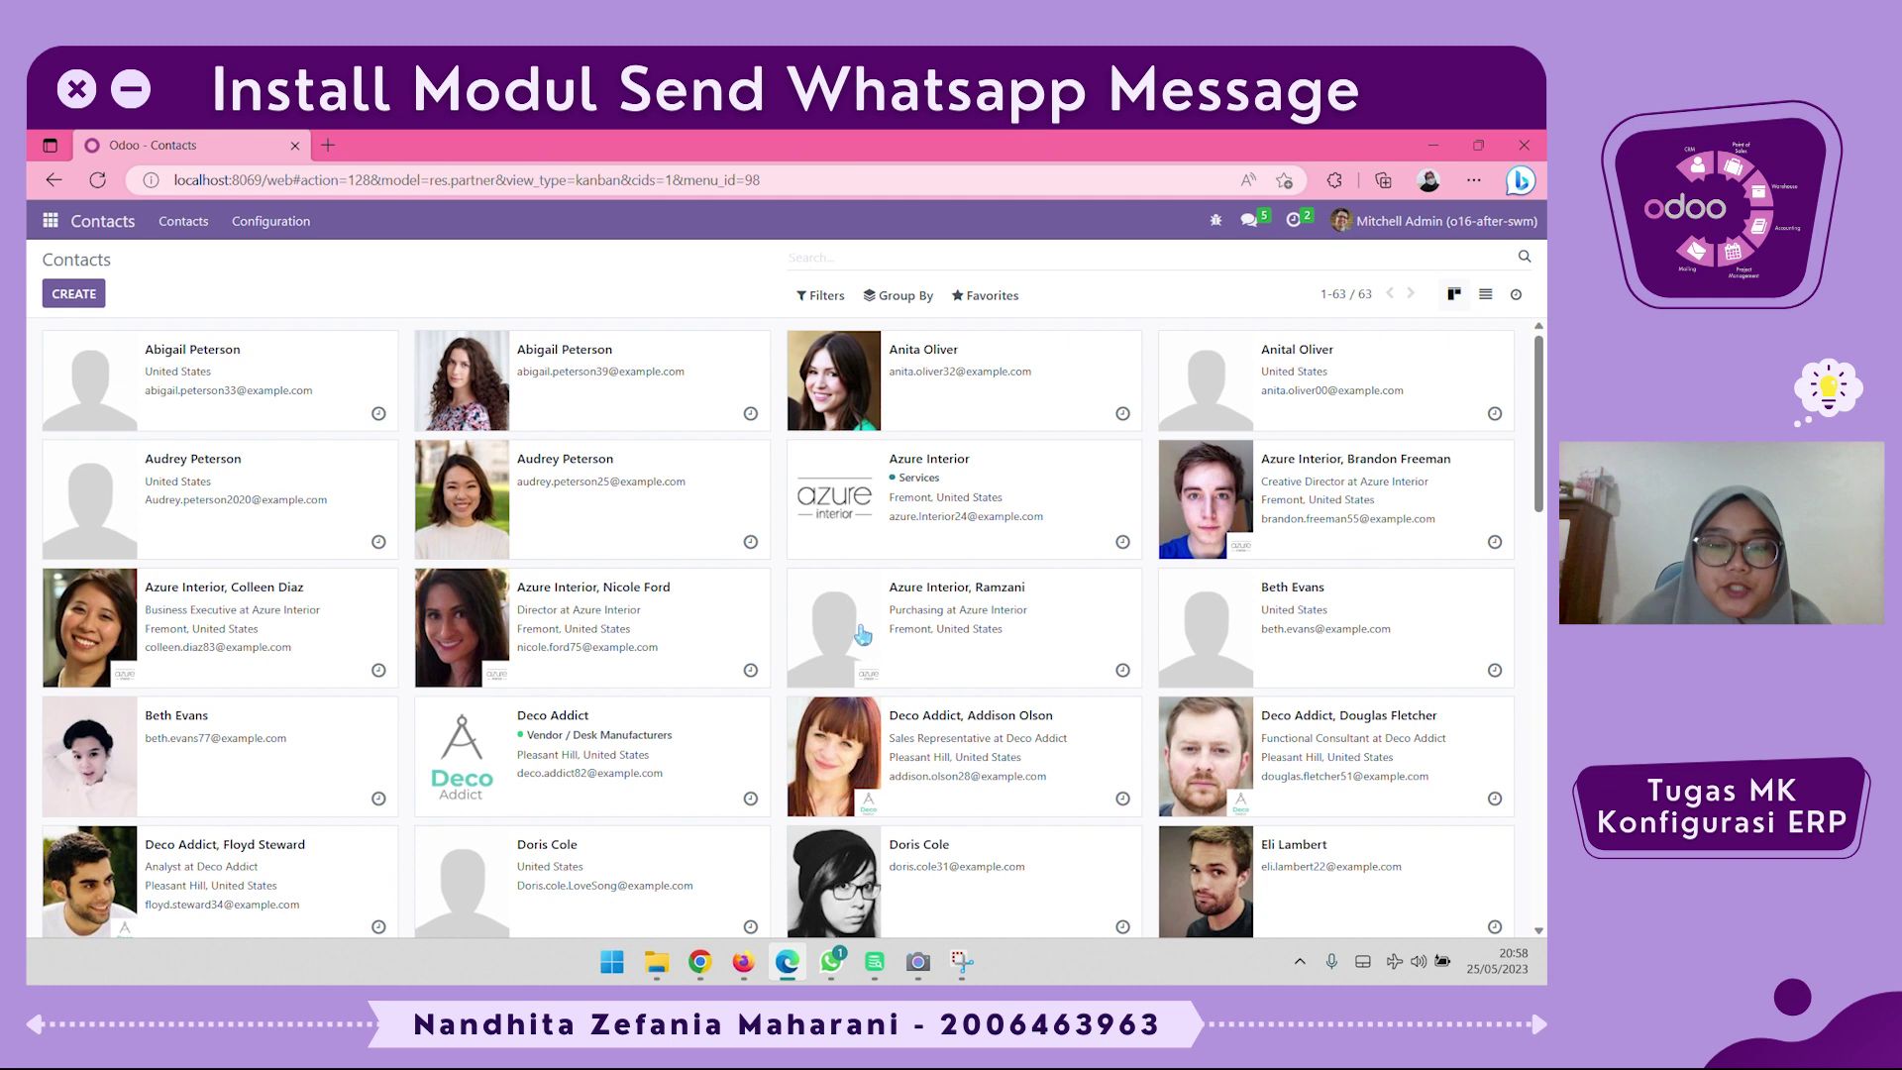
{"action": "left_click", "coordinate": [863, 635]}
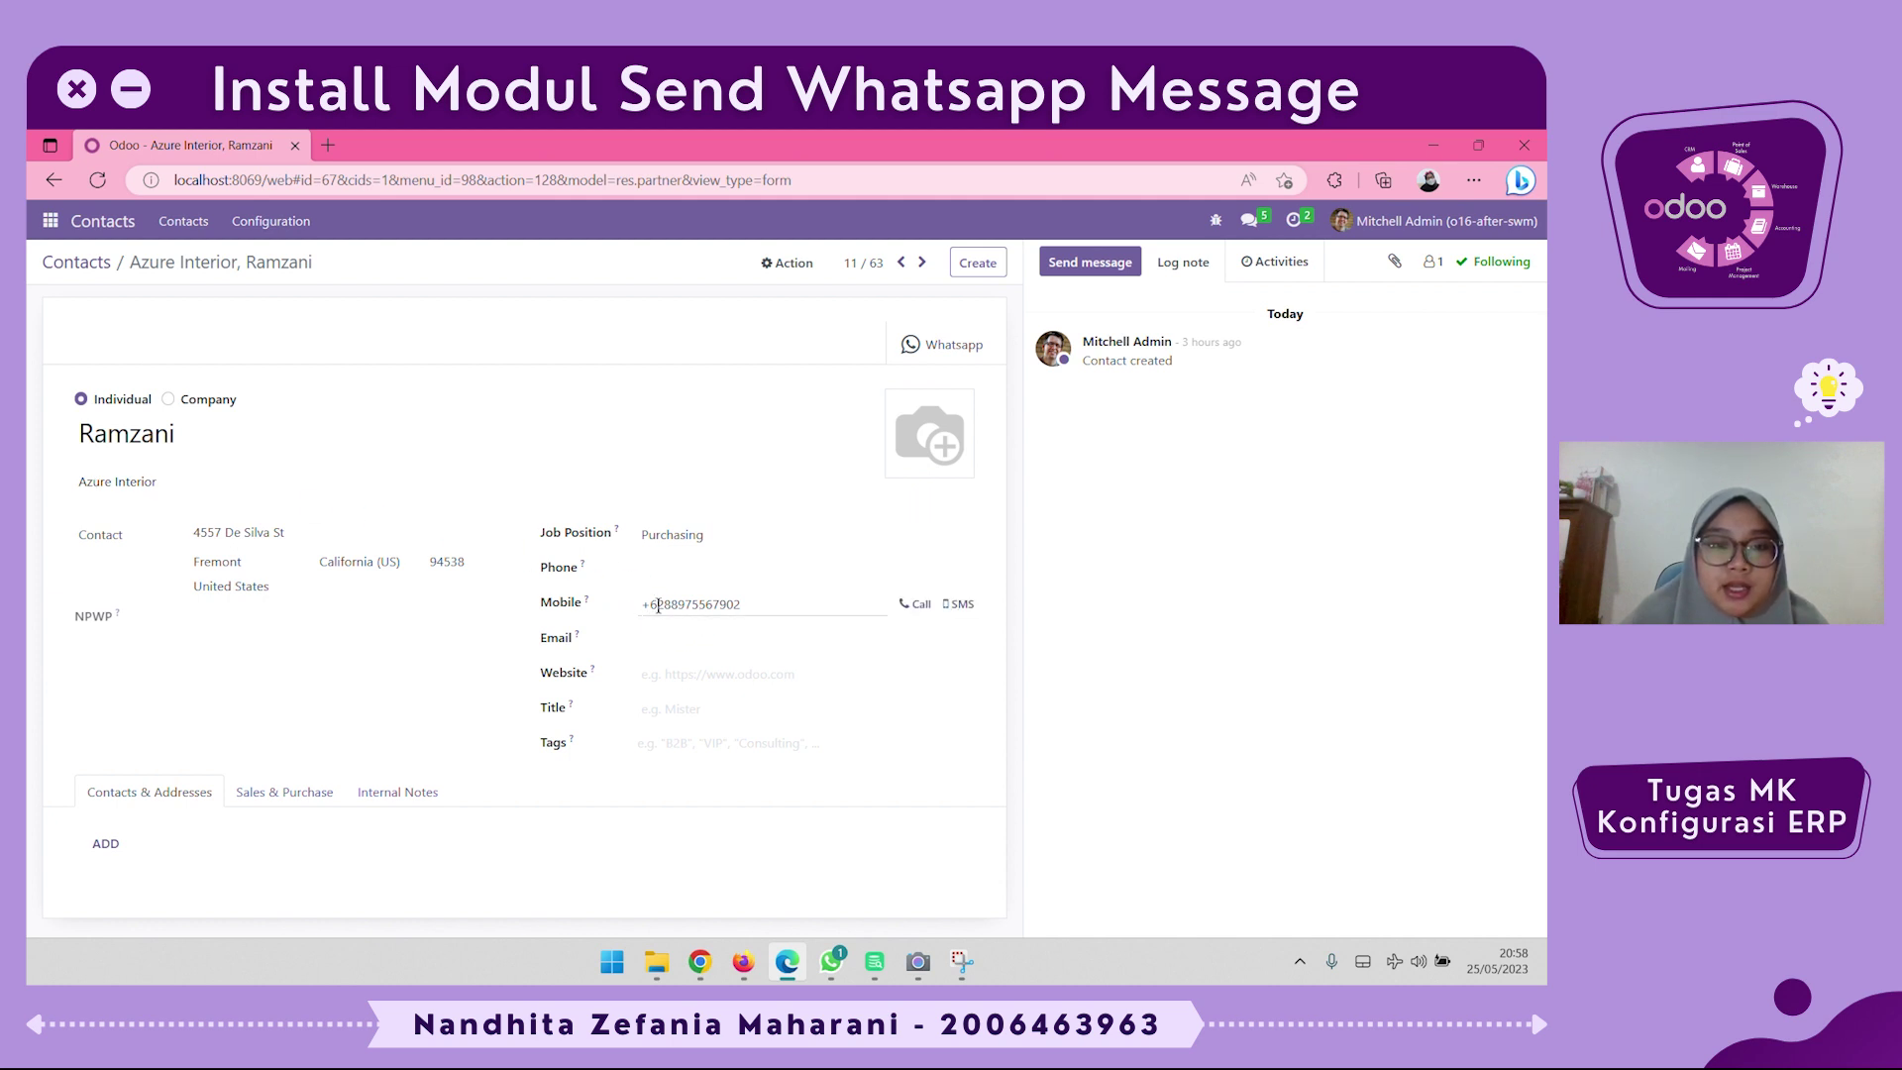
{"action": "left_click", "coordinate": [746, 603]}
{"action": "left_click", "coordinate": [1106, 687]}
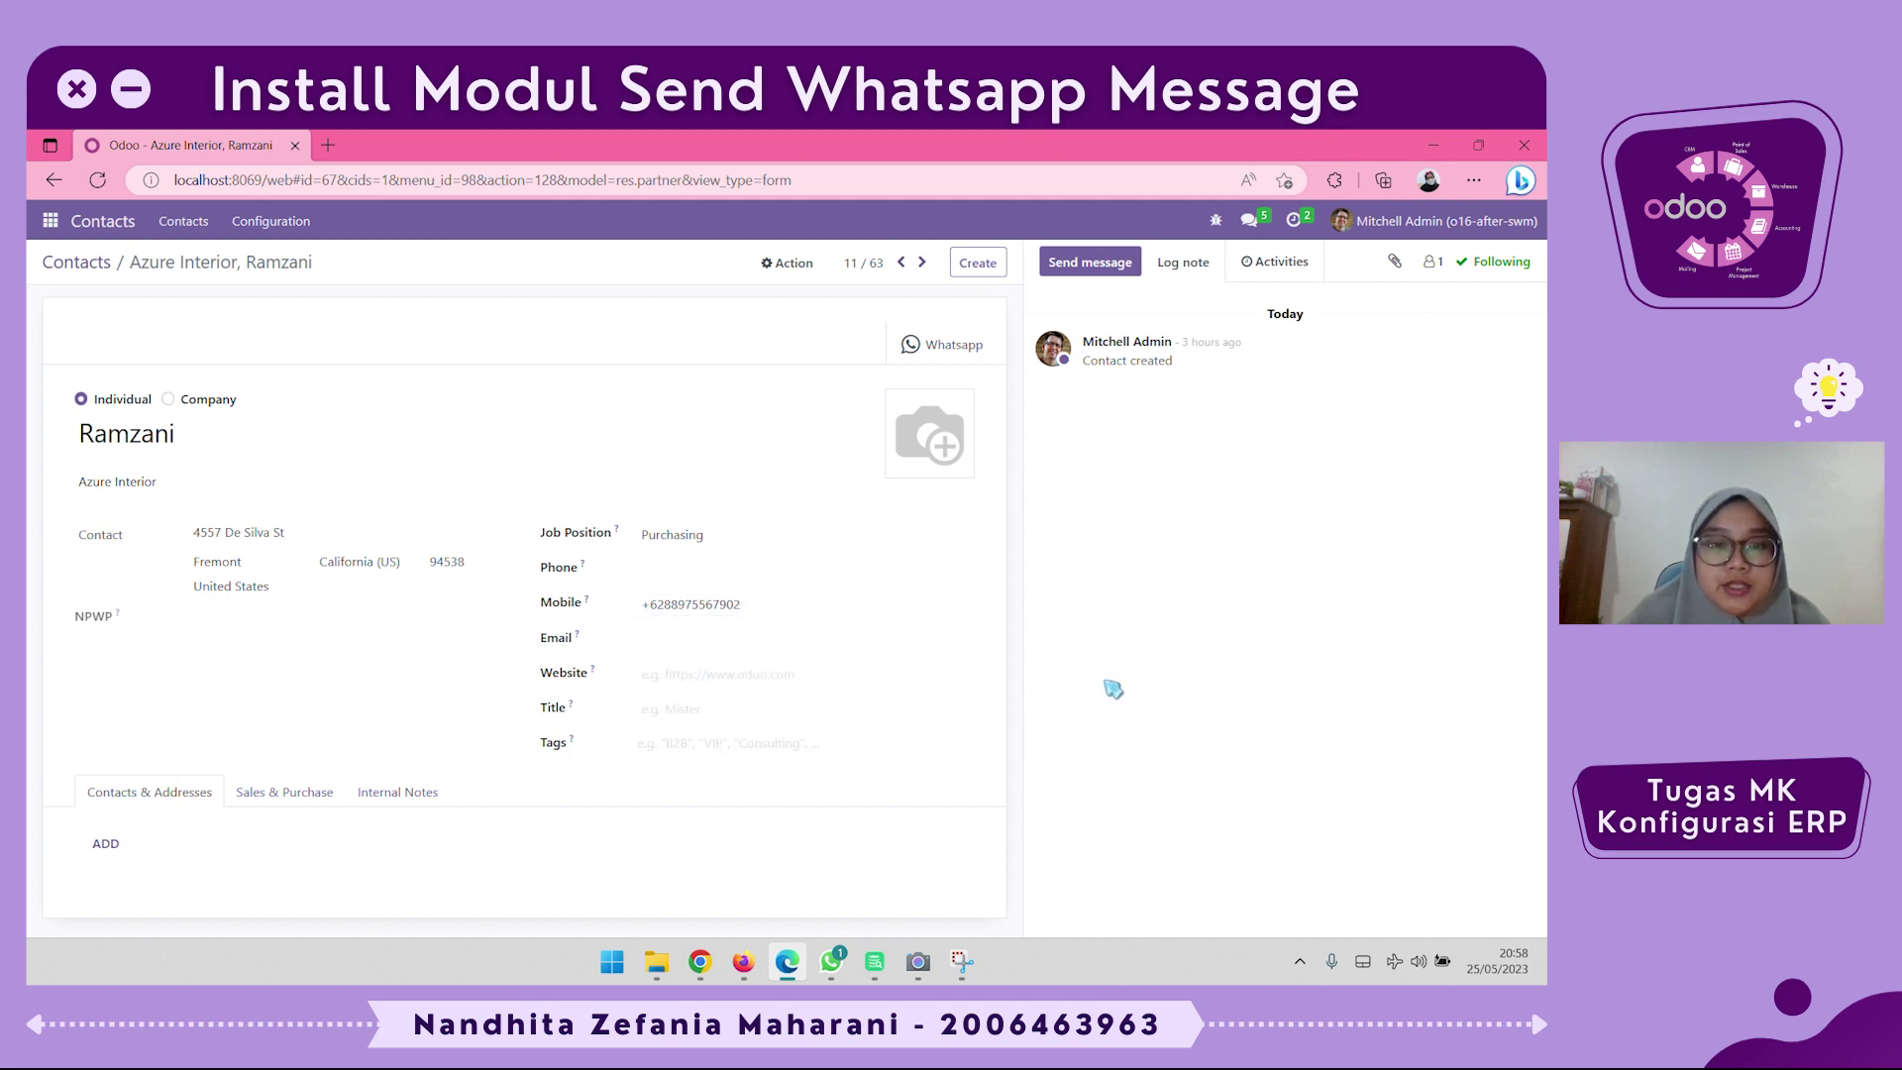
{"action": "left_click", "coordinate": [721, 538]}
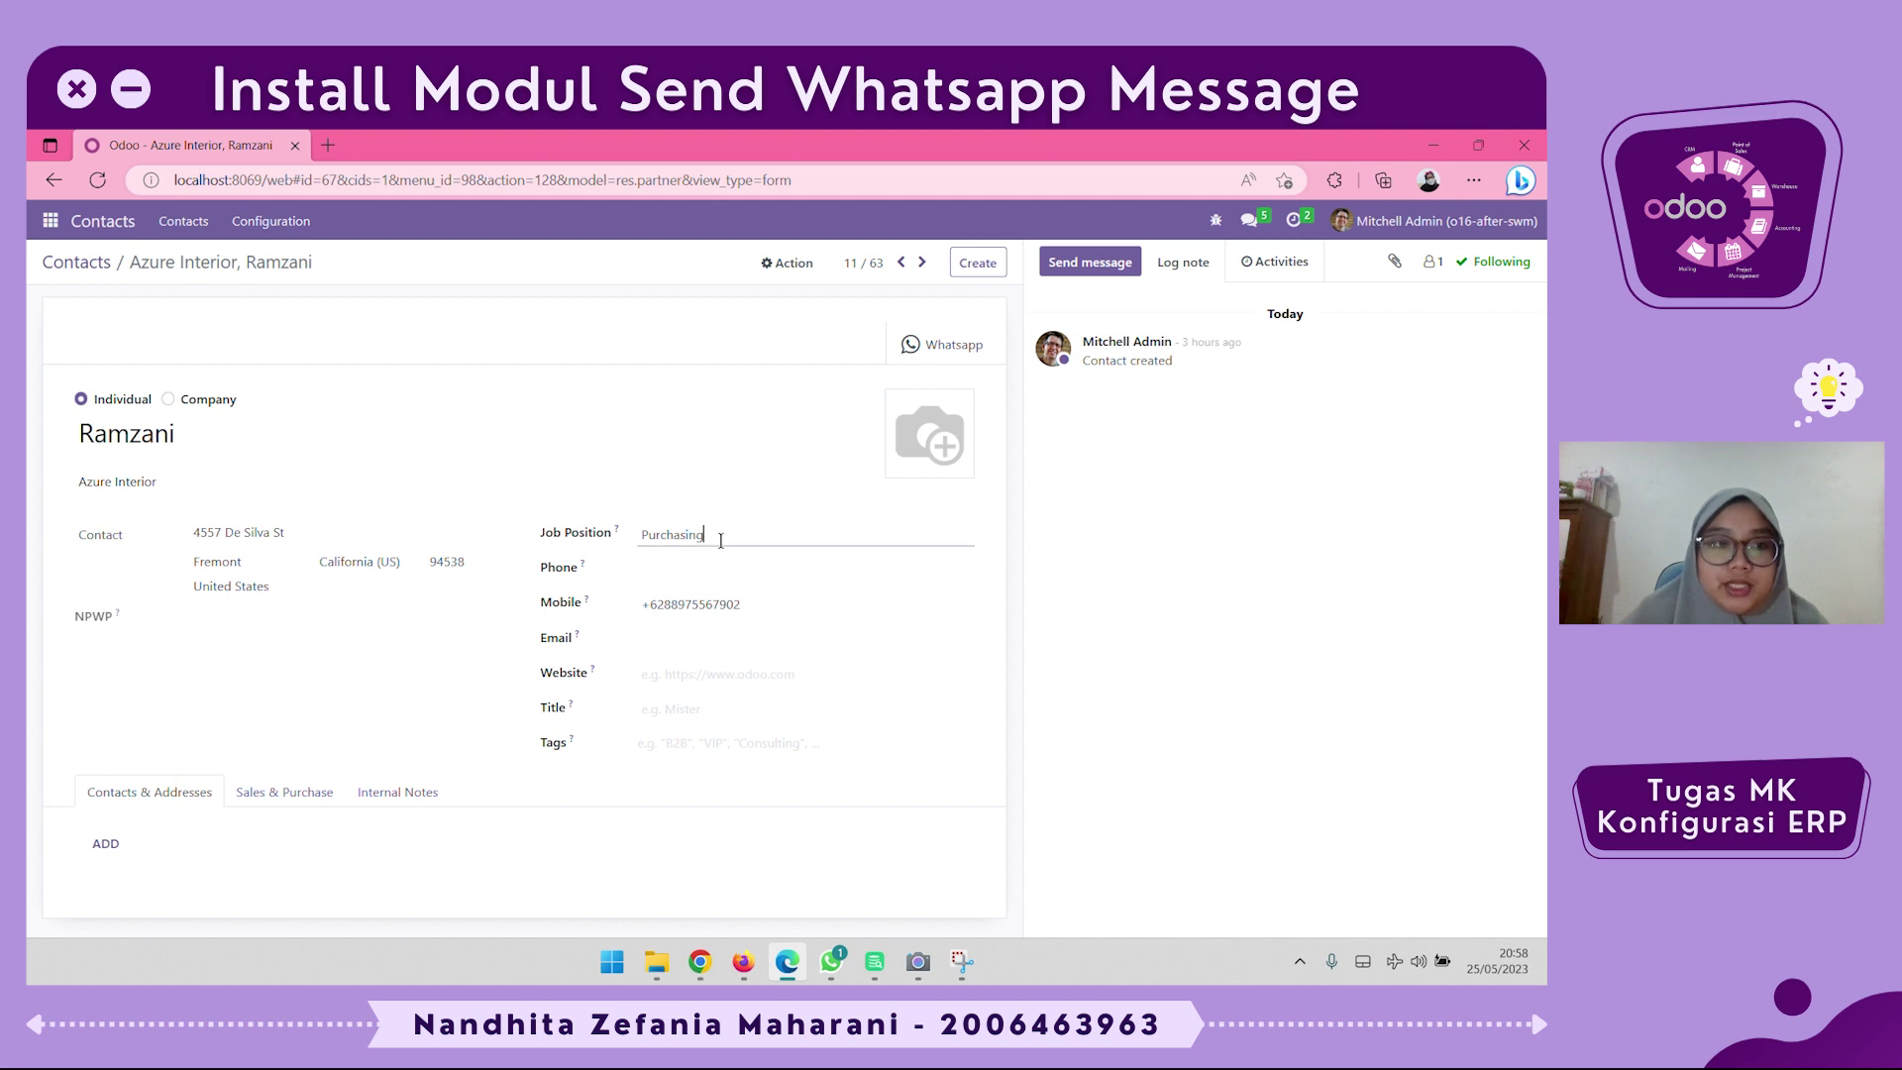
Switch to Firefox and set the contact's Job Position to Purchasing
{"action": "left_click", "coordinate": [1090, 592]}
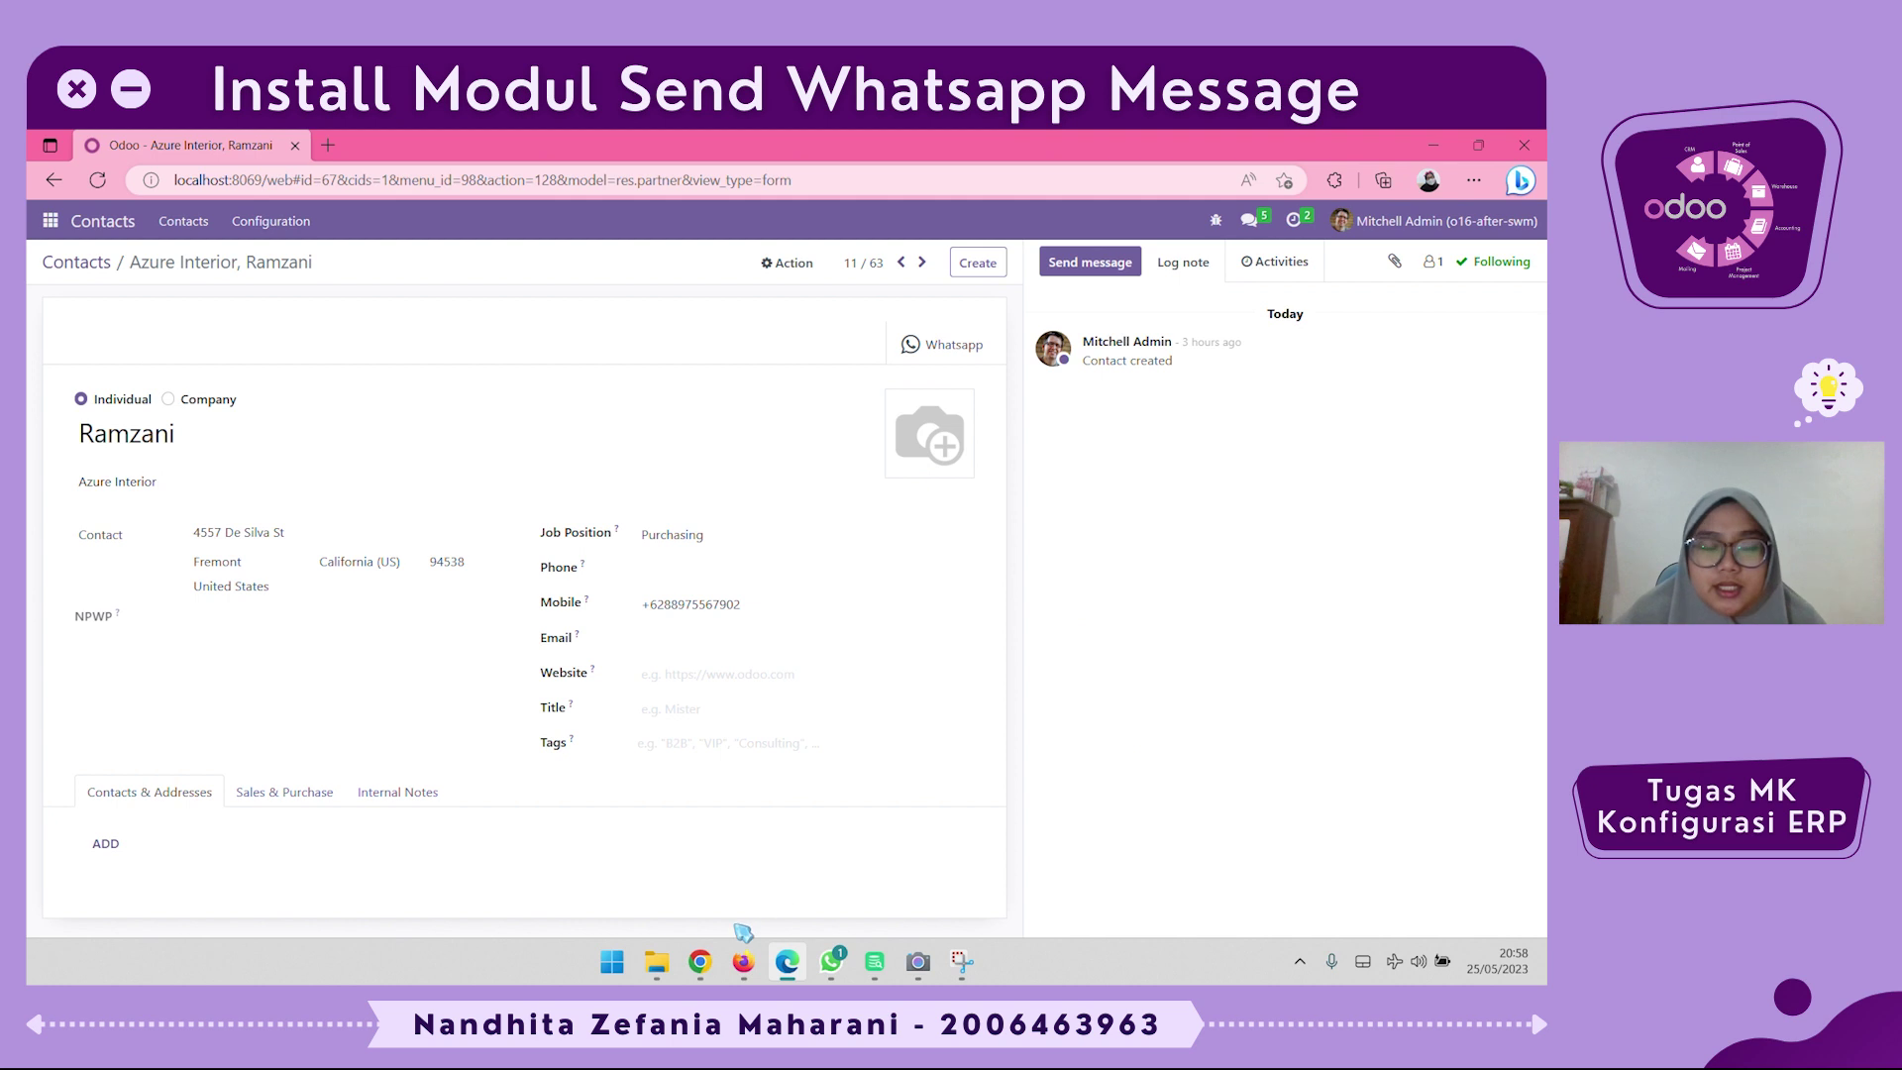
{"action": "left_click", "coordinate": [743, 961]}
{"action": "left_click", "coordinate": [993, 536]}
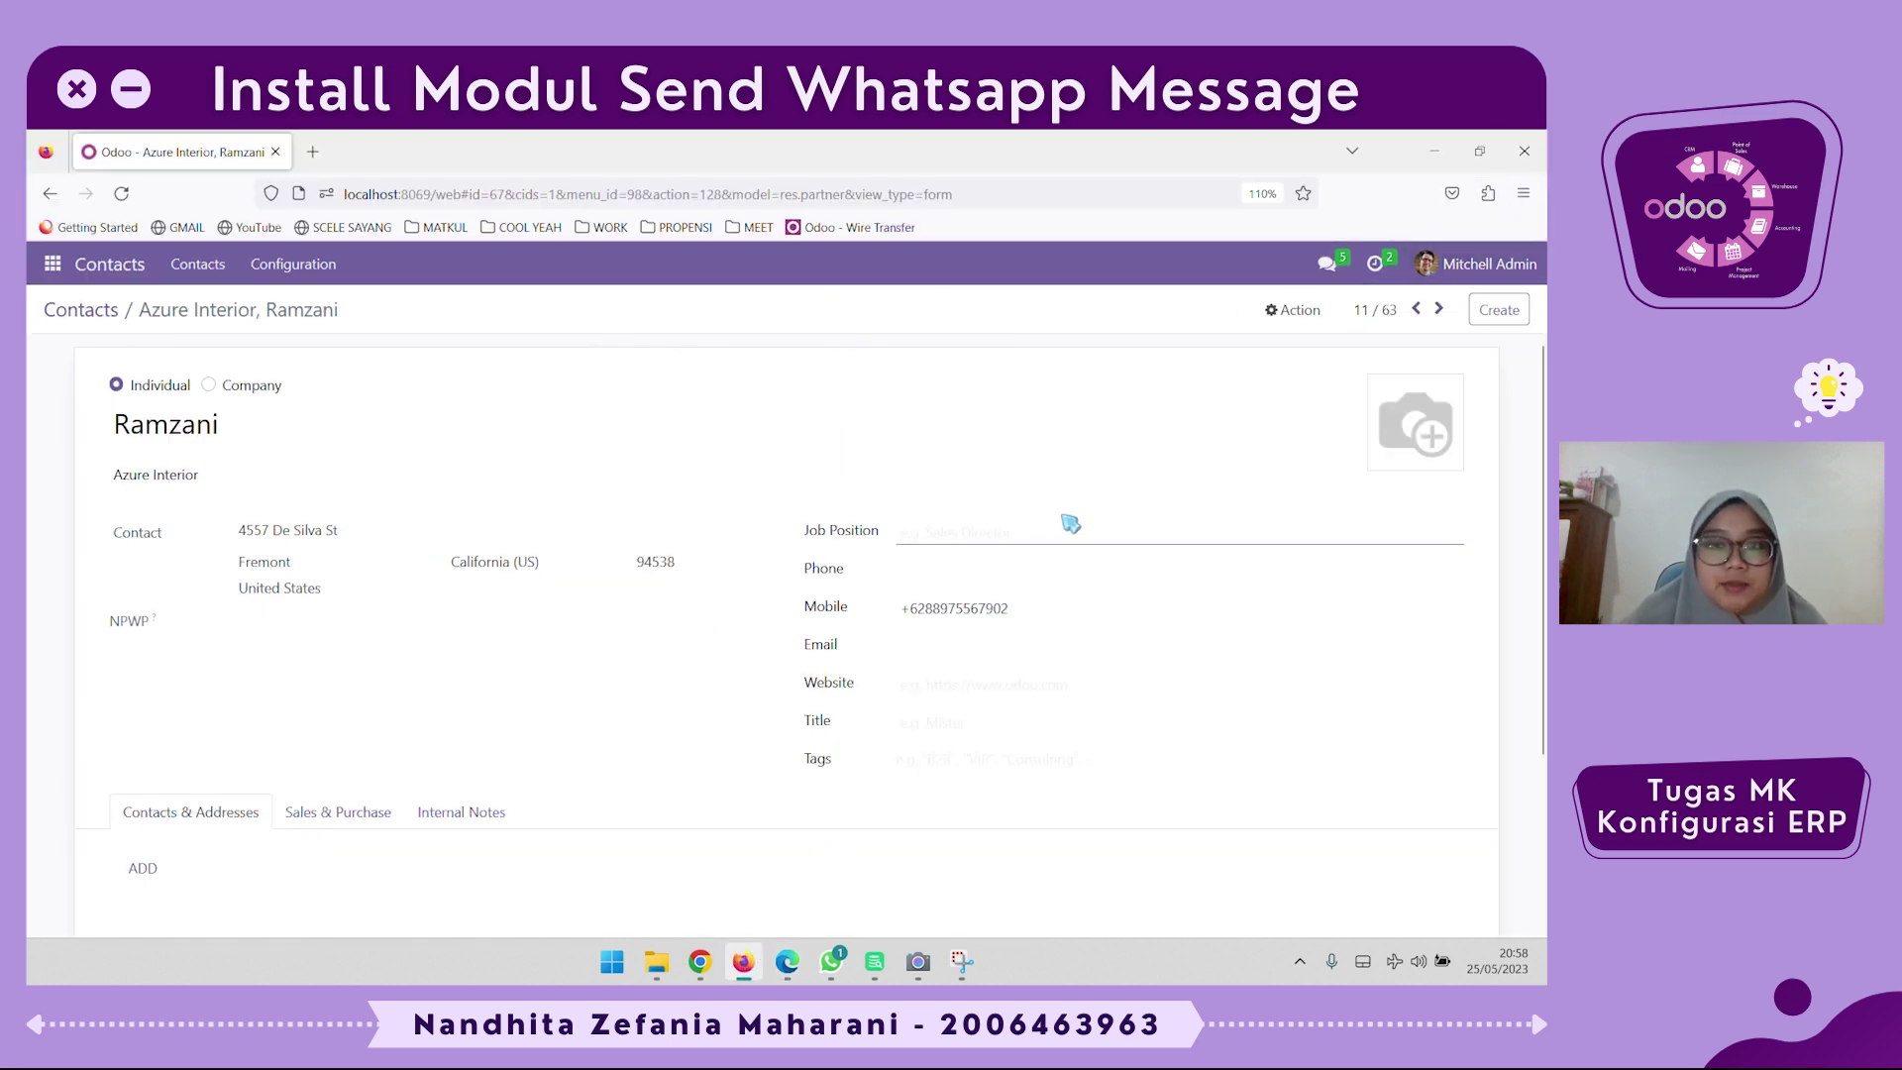
{"action": "type", "text": "Purchasing"}
{"action": "left_click", "coordinate": [360, 309]}
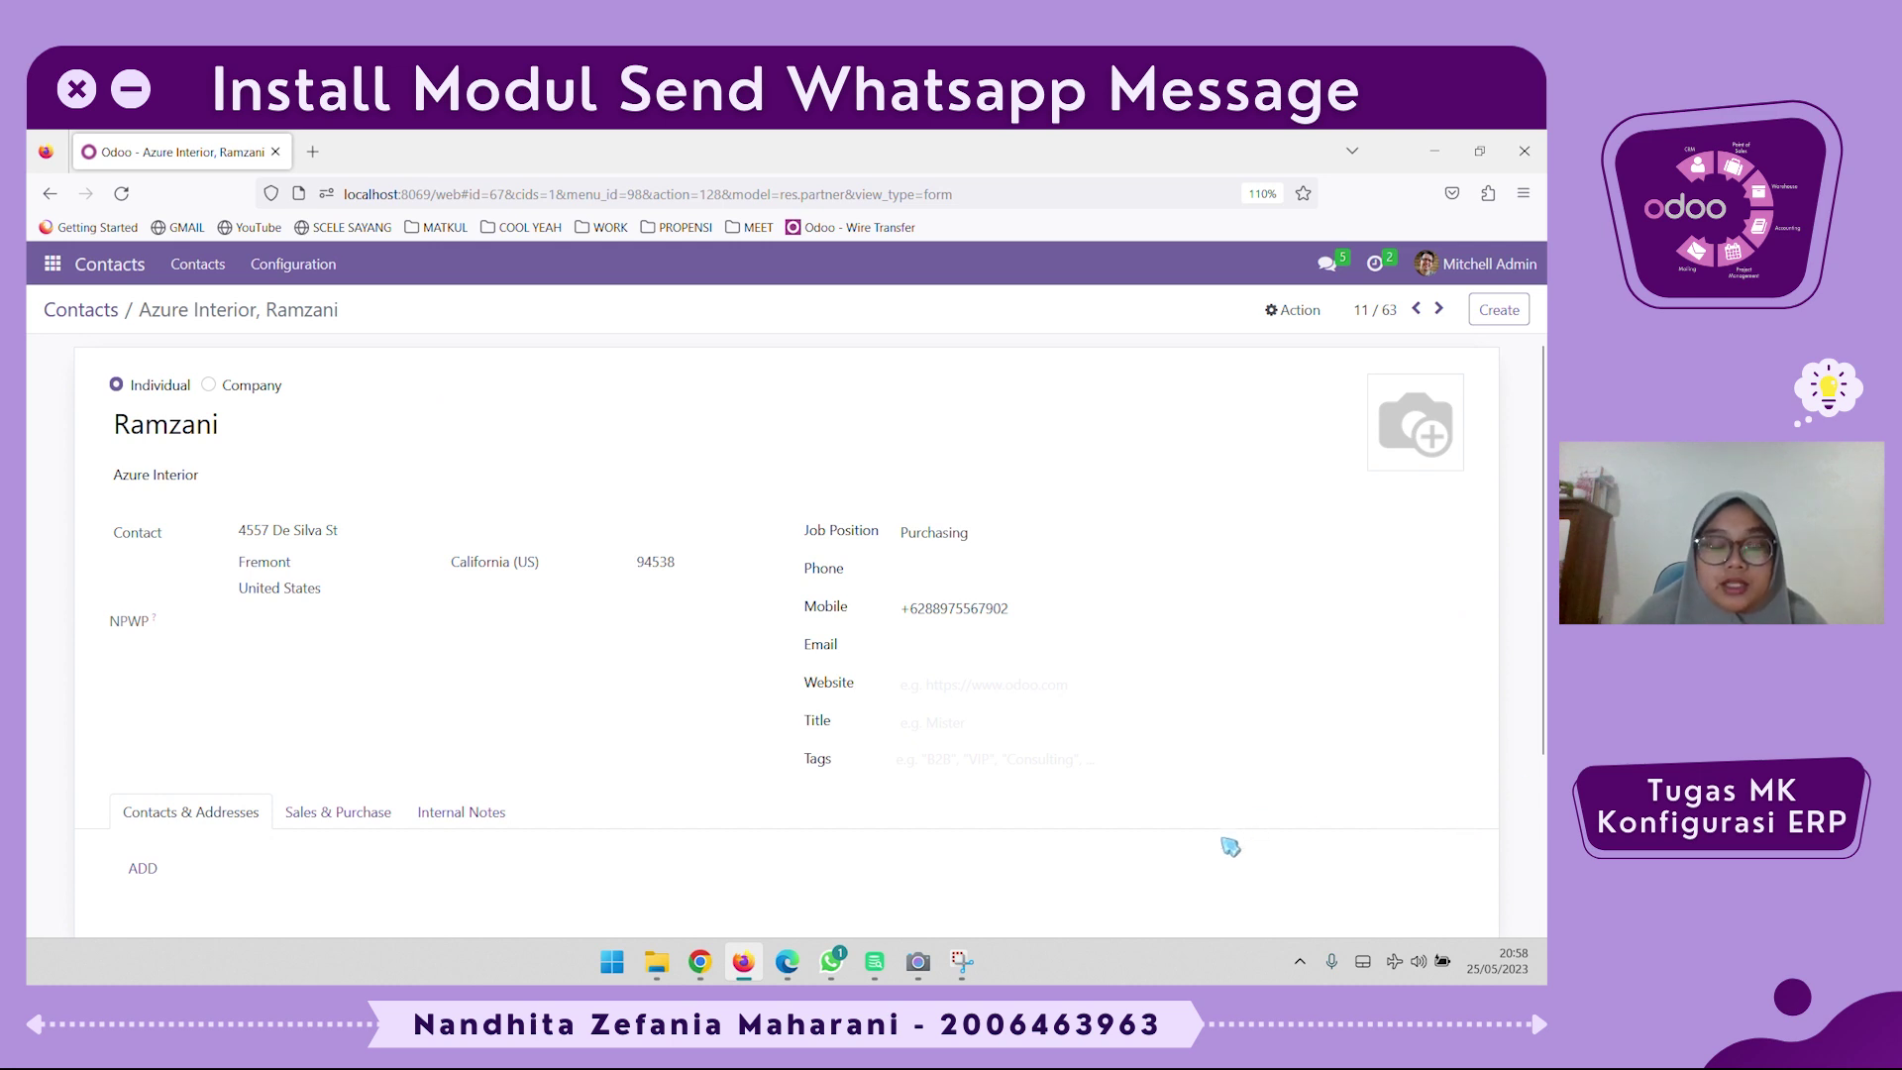
Compare the contact's form in Edge with the same form in Firefox, checking for the Whatsapp button
{"action": "left_click", "coordinate": [788, 961]}
{"action": "left_click", "coordinate": [744, 962]}
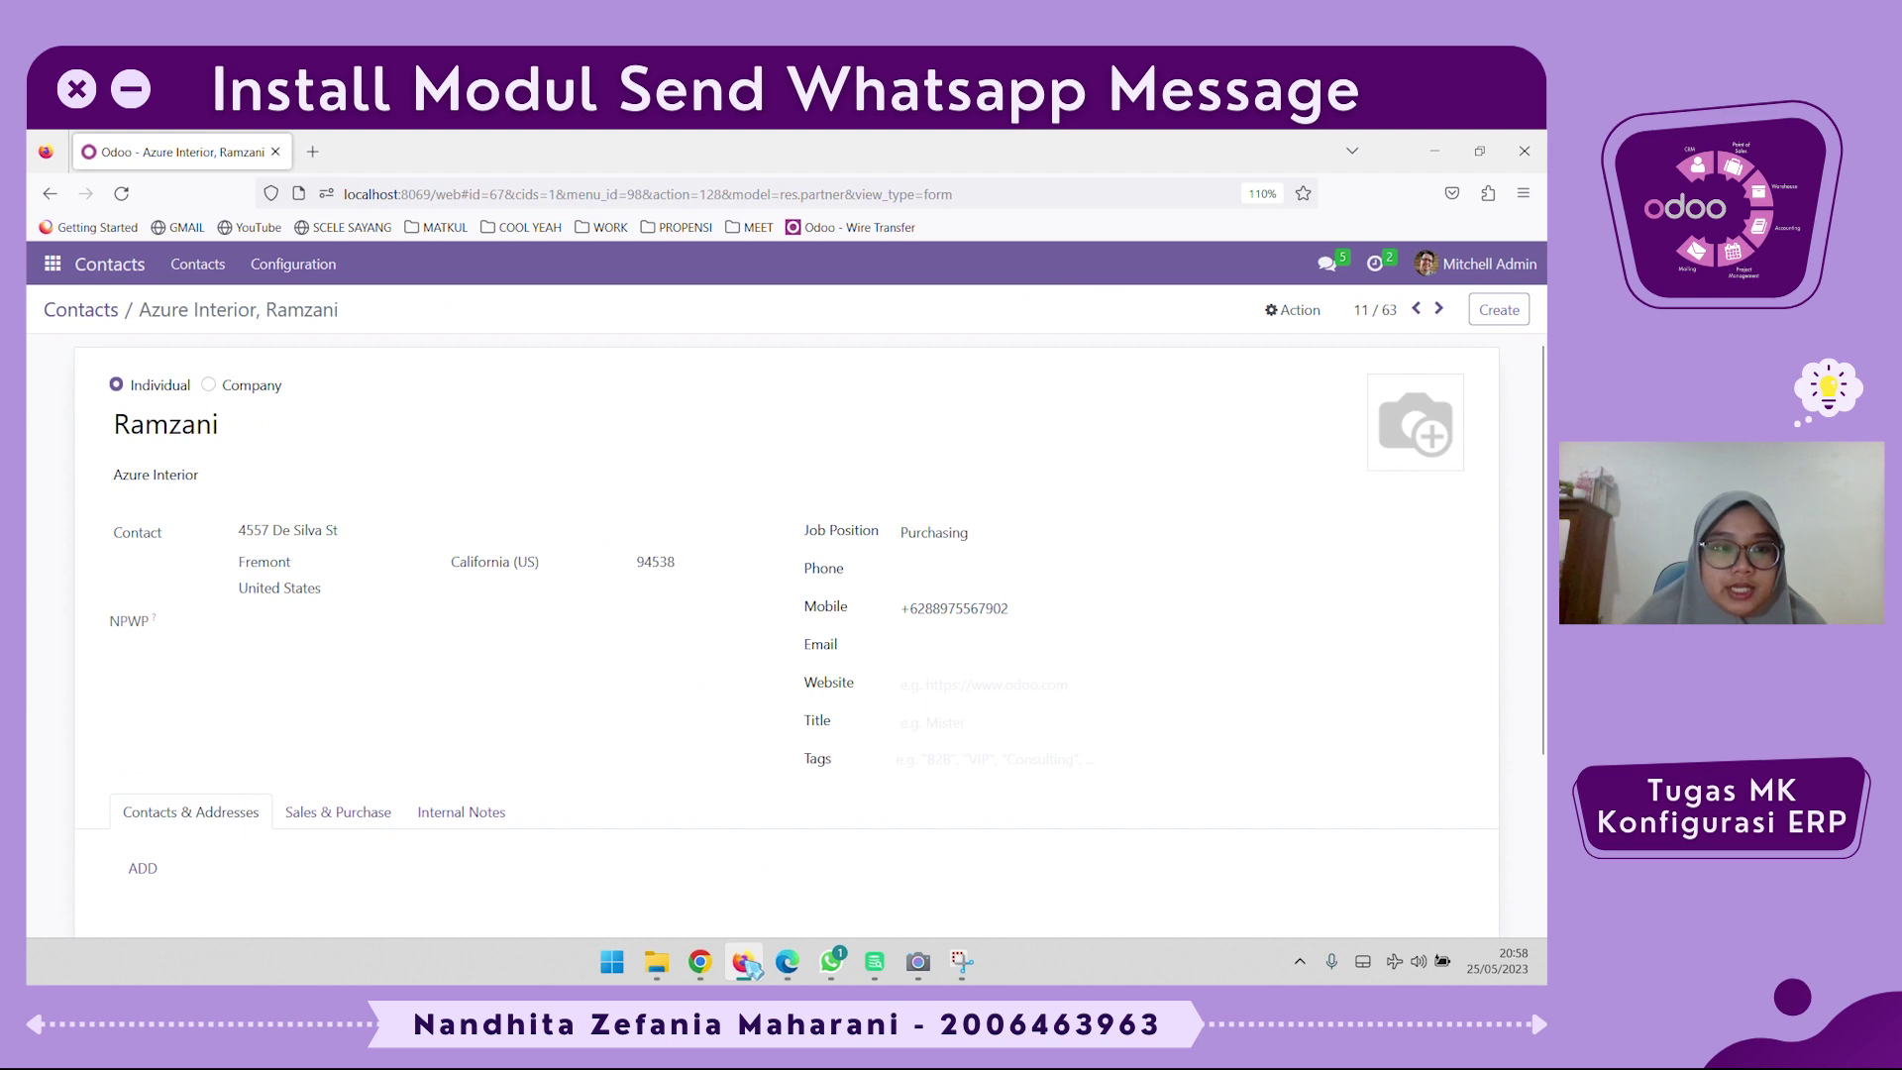
{"action": "left_click", "coordinate": [786, 961]}
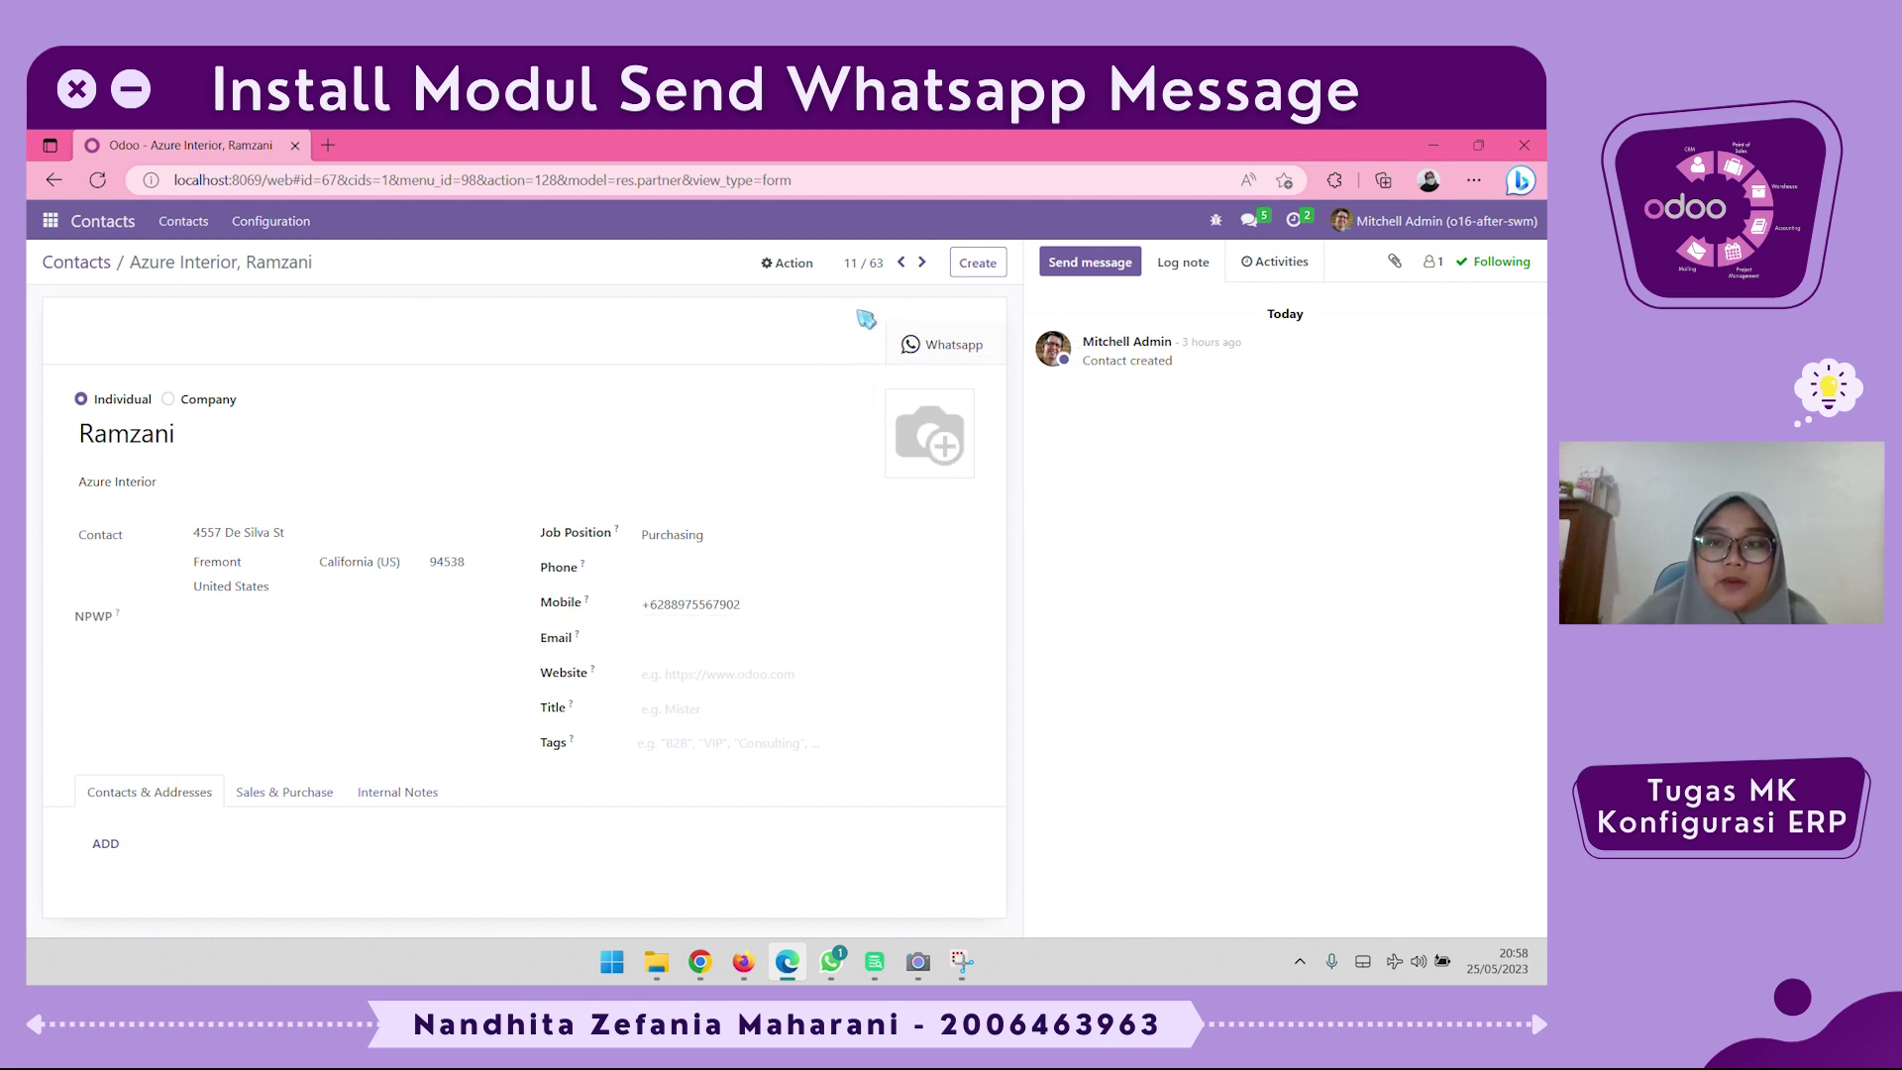
{"action": "left_click", "coordinate": [744, 961]}
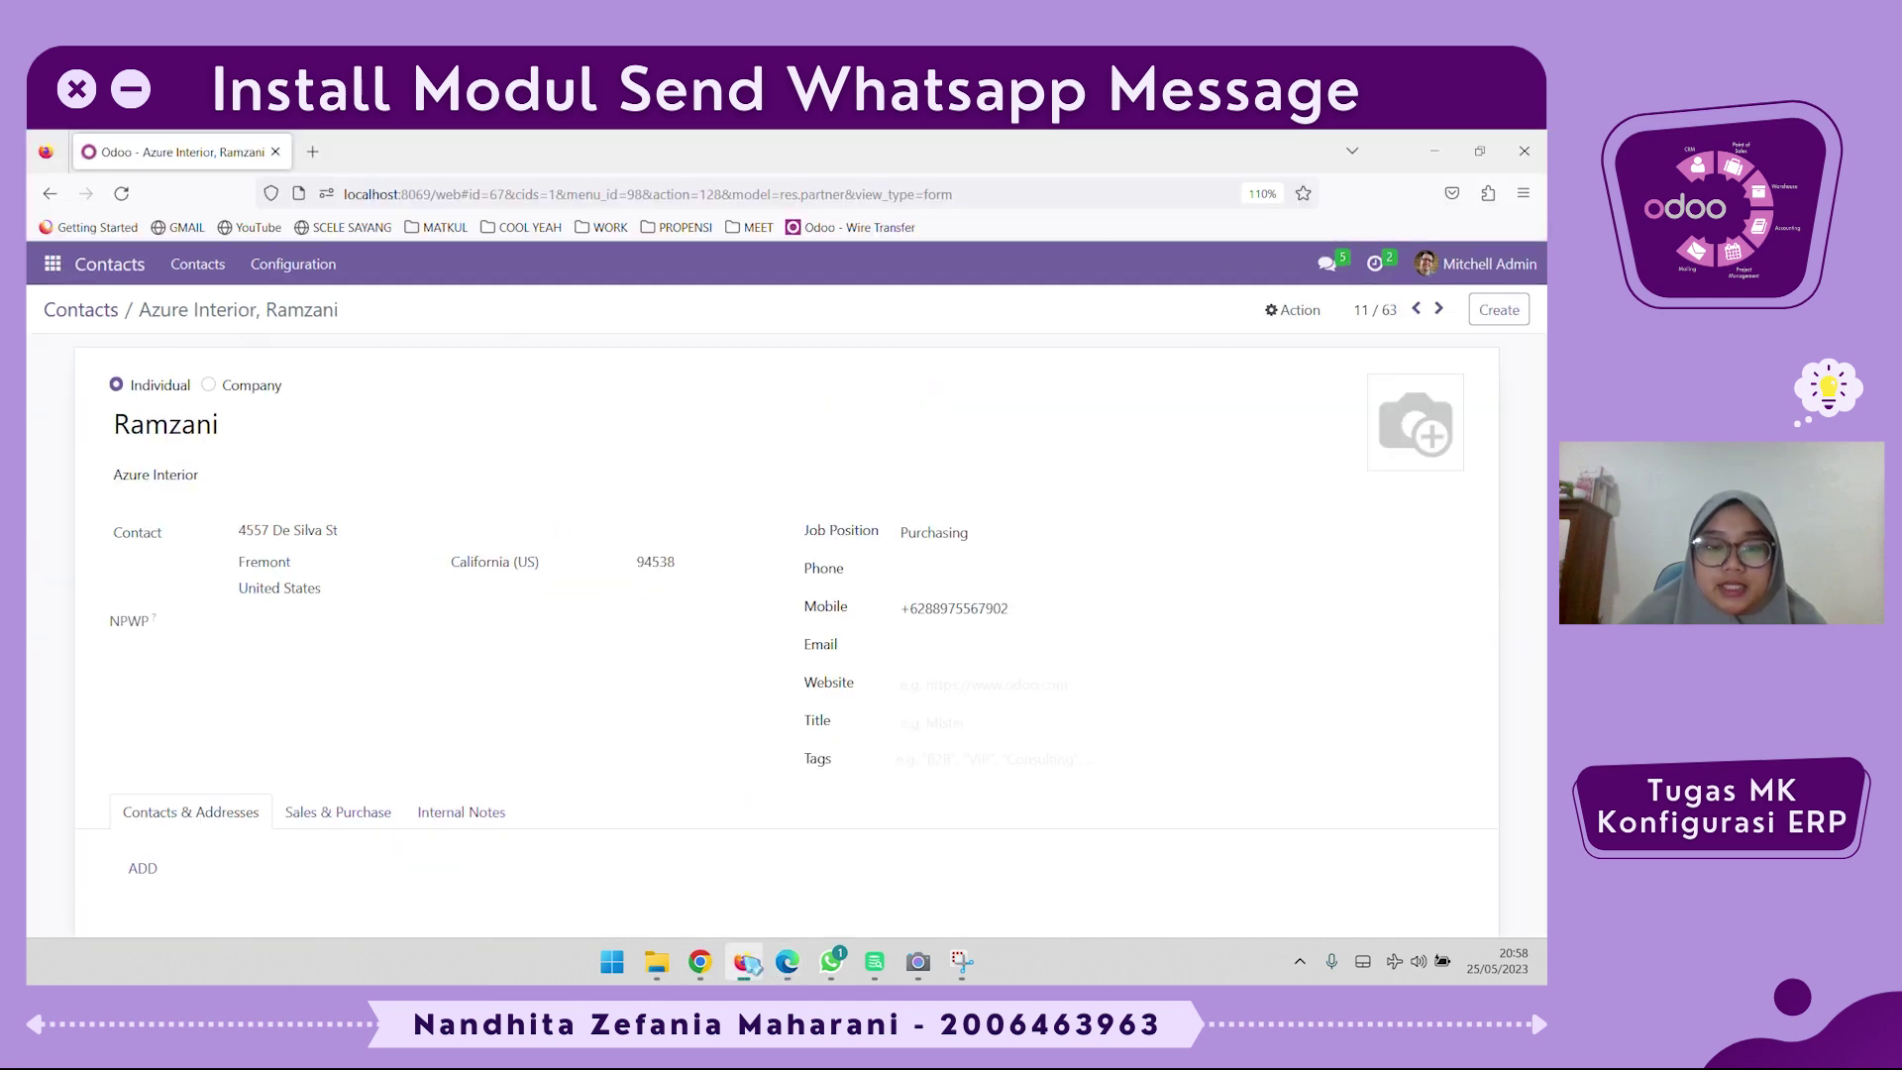
{"action": "left_click", "coordinate": [744, 962]}
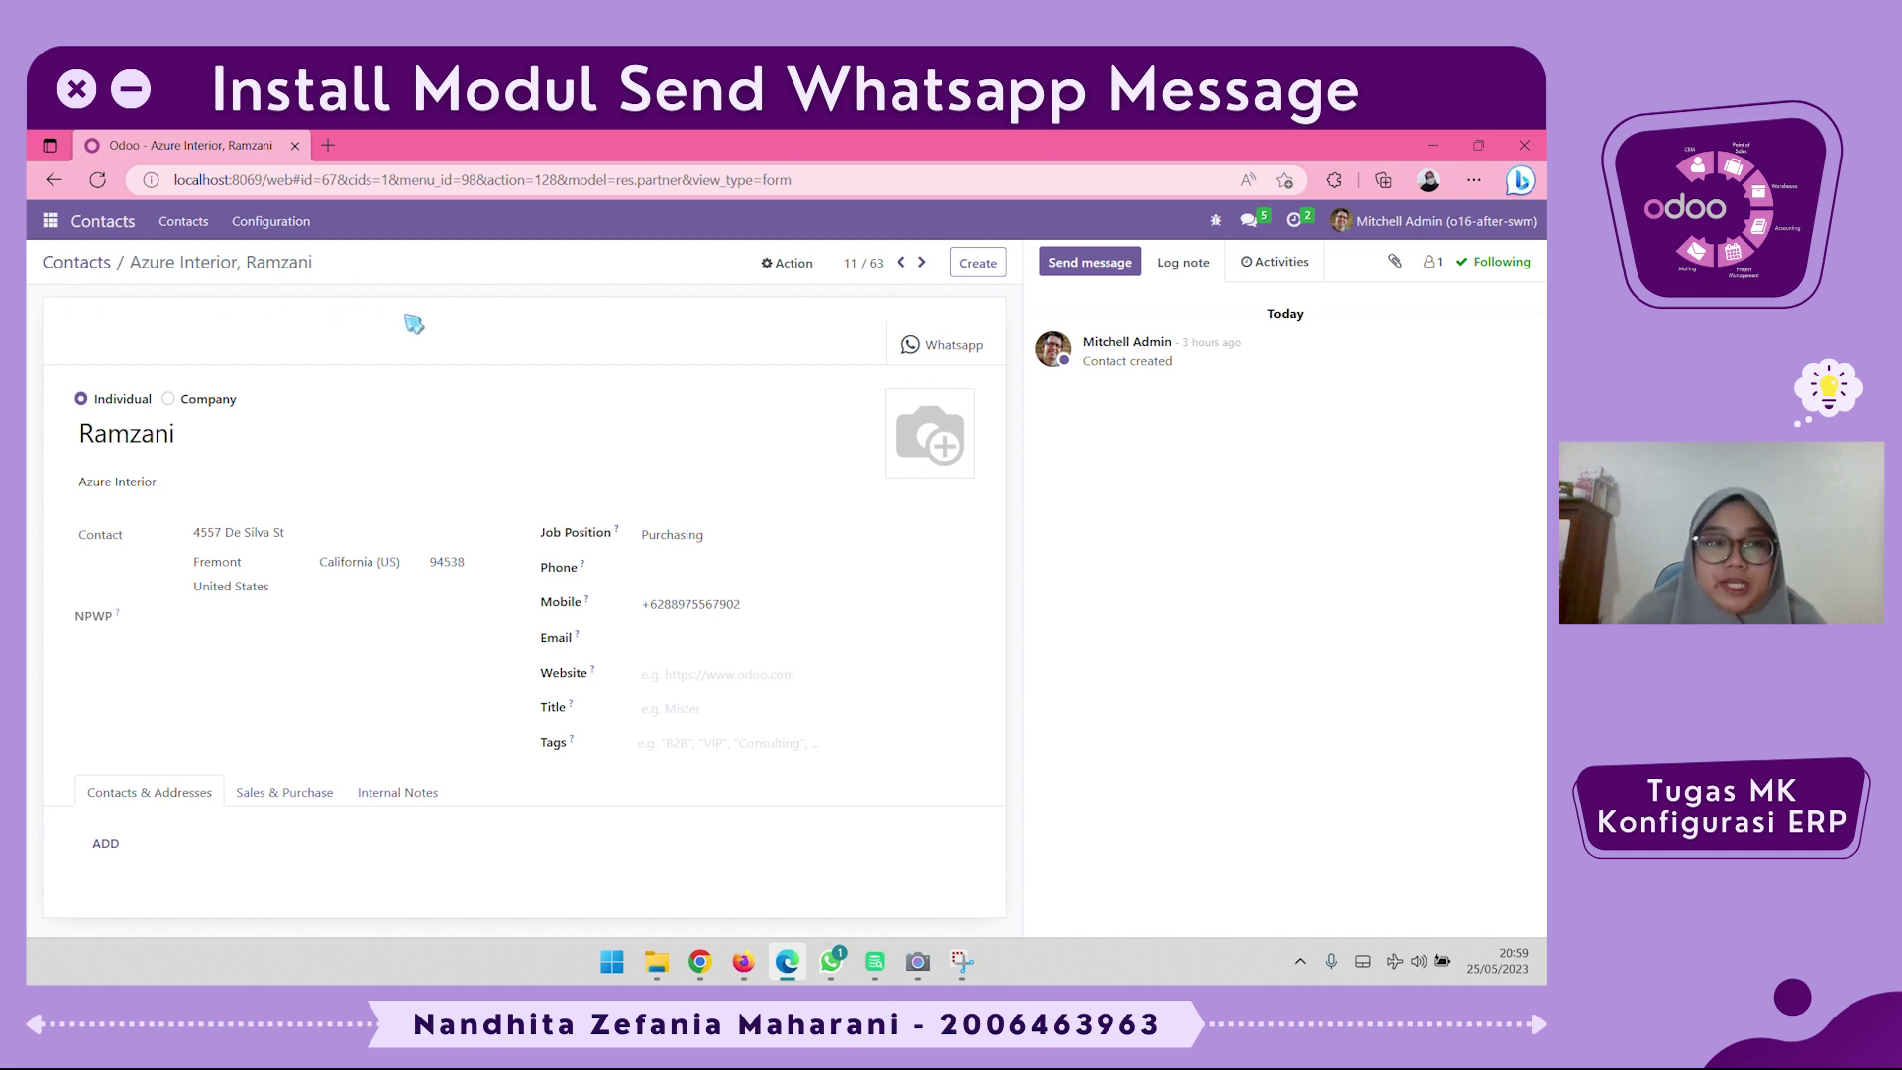
{"action": "left_click", "coordinate": [992, 357]}
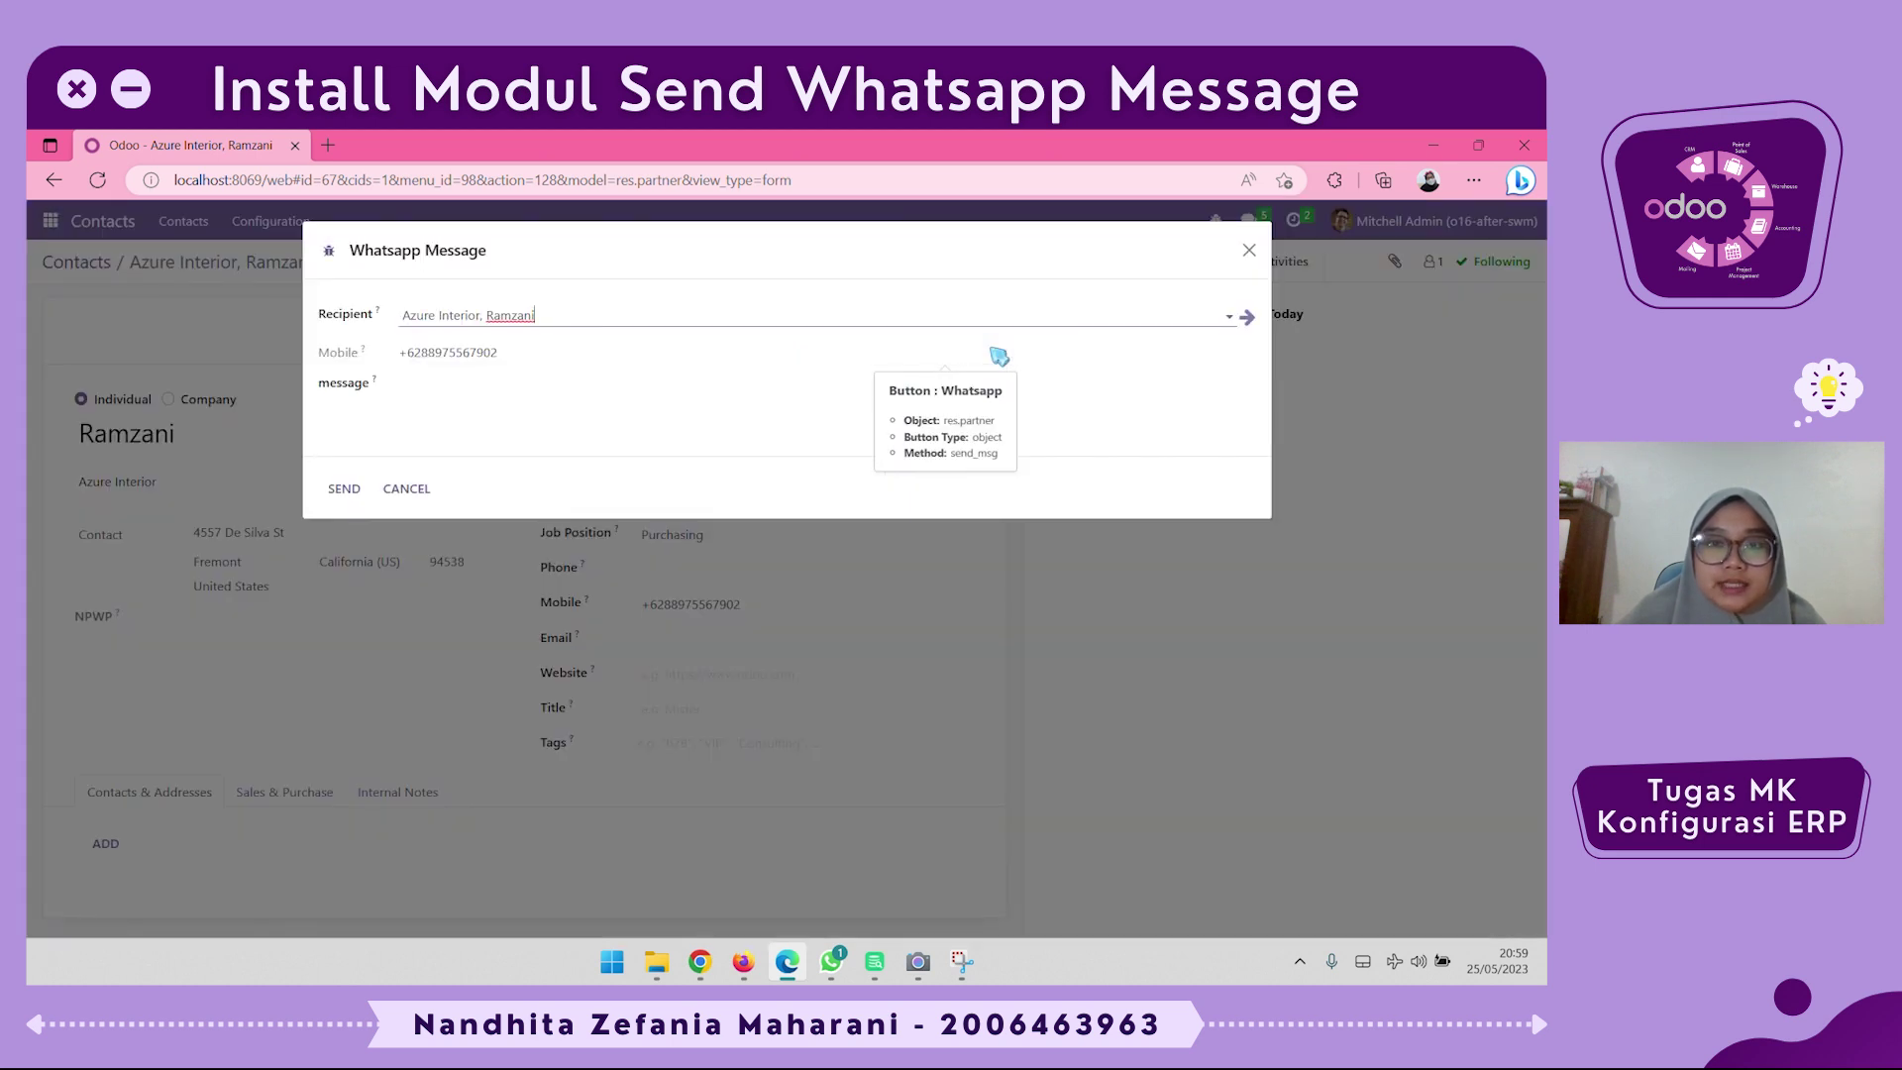
{"action": "left_click", "coordinate": [879, 502]}
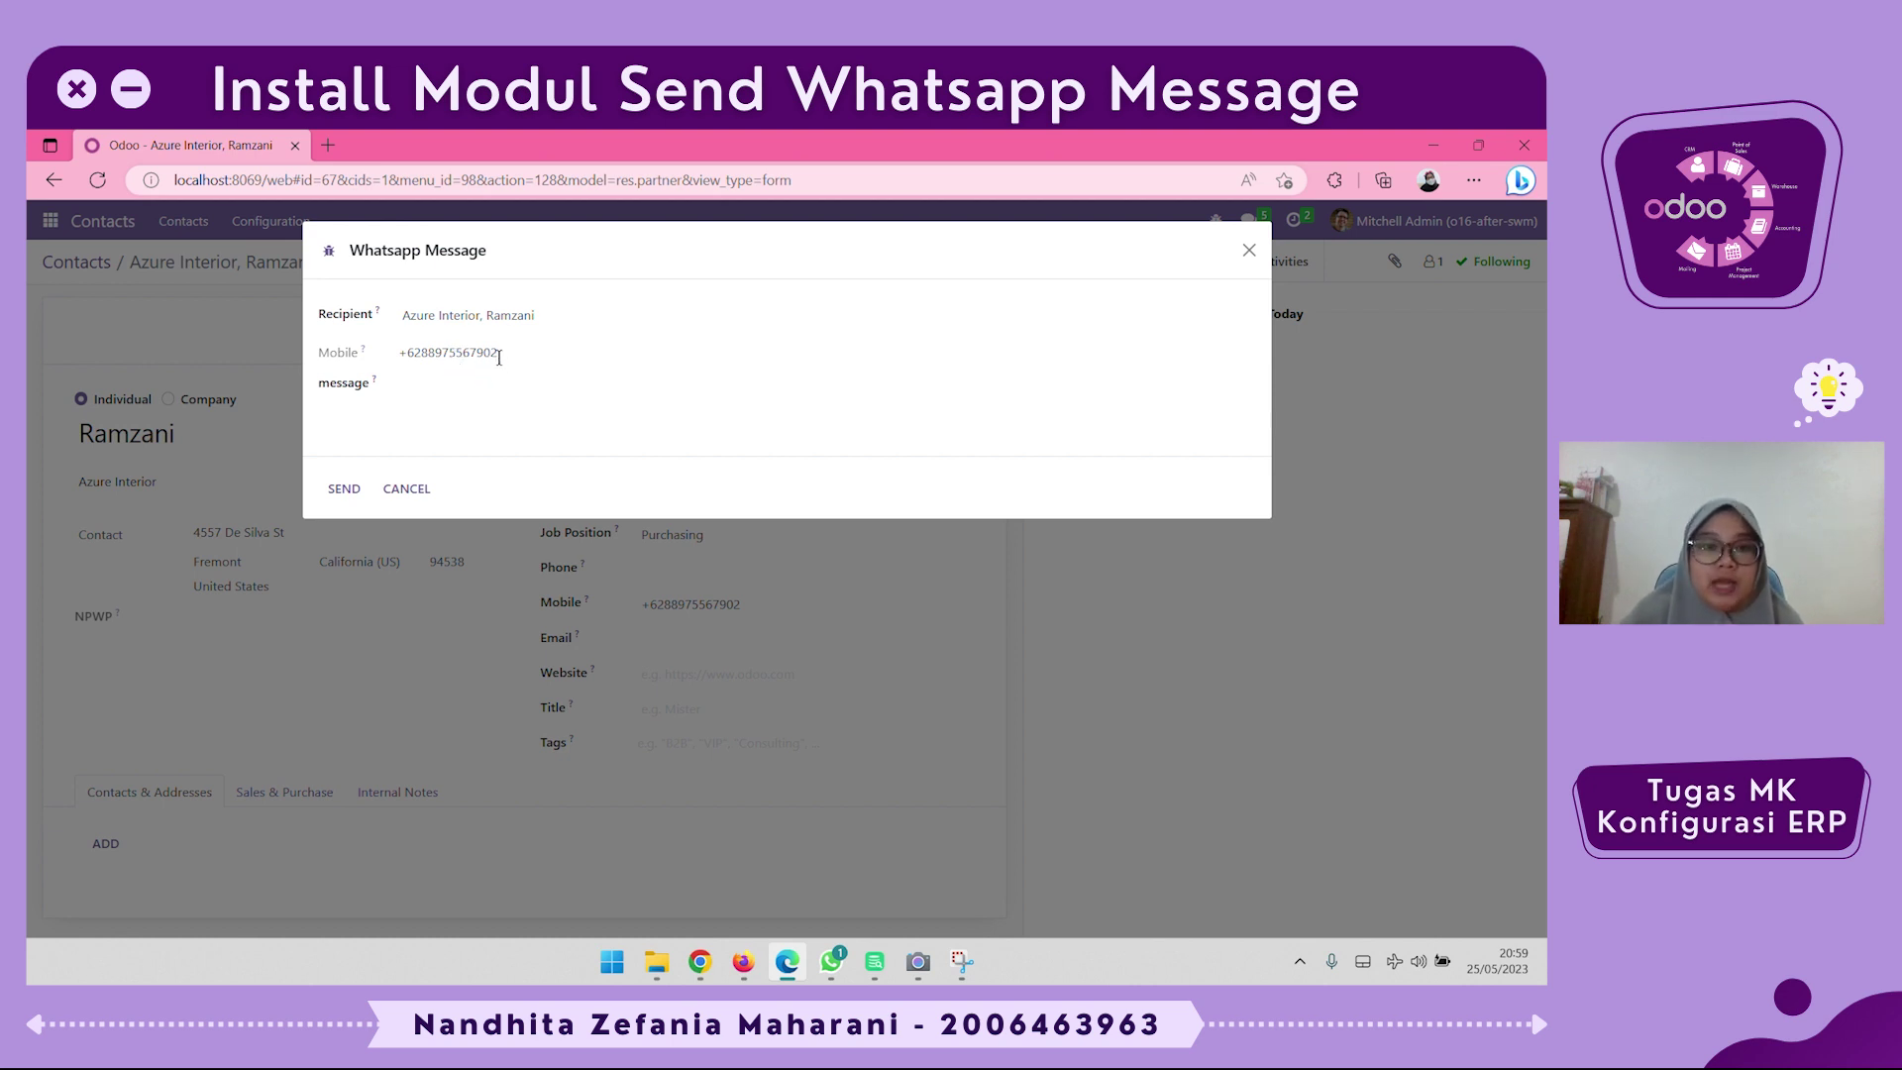
{"action": "left_click", "coordinate": [409, 403]}
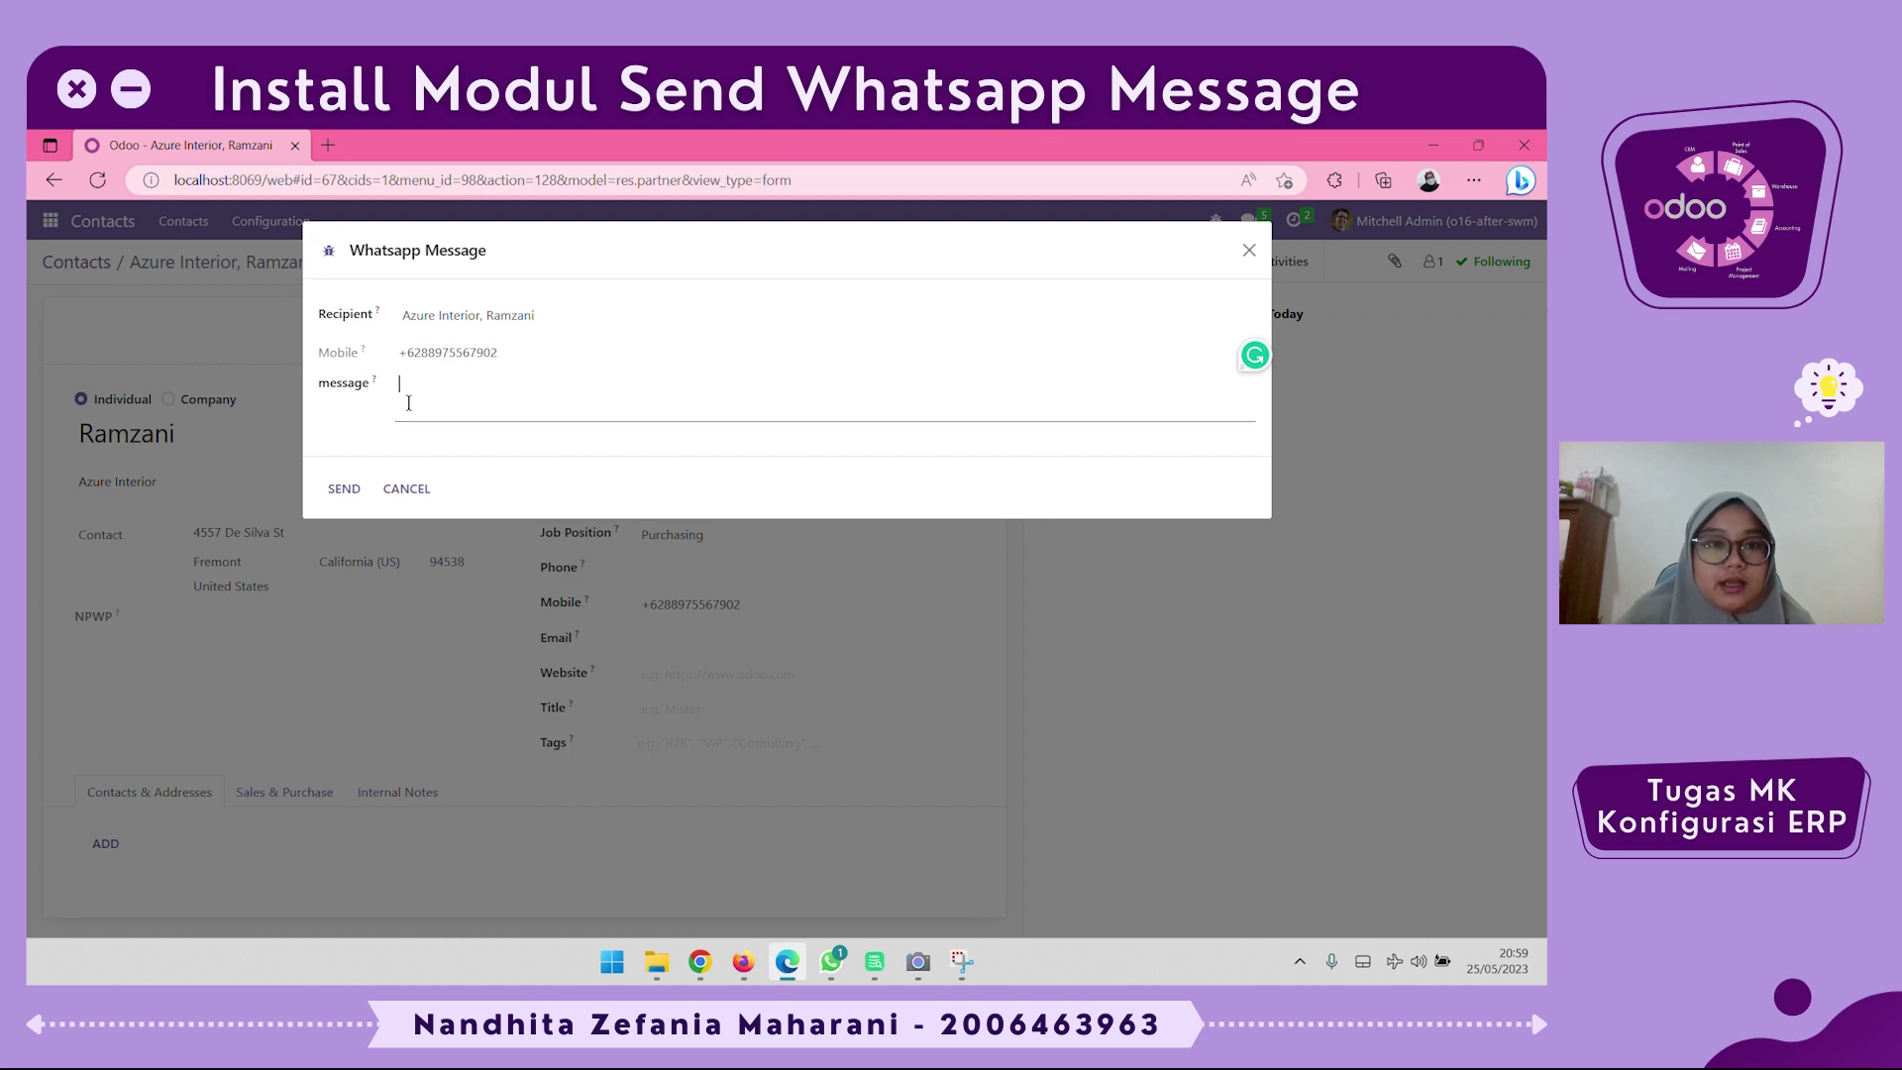
{"action": "type", "text": "Selamat malam! Saya dari Sales Perusahaan Bronto ingin memberitahukan bahwa telah terdapat produk baru yang dirilis hari ini. Untuk info lebih lanjut, Anda dapat mengakses www.bronto.com dan melihat informasi mengenai produk tersebut."}
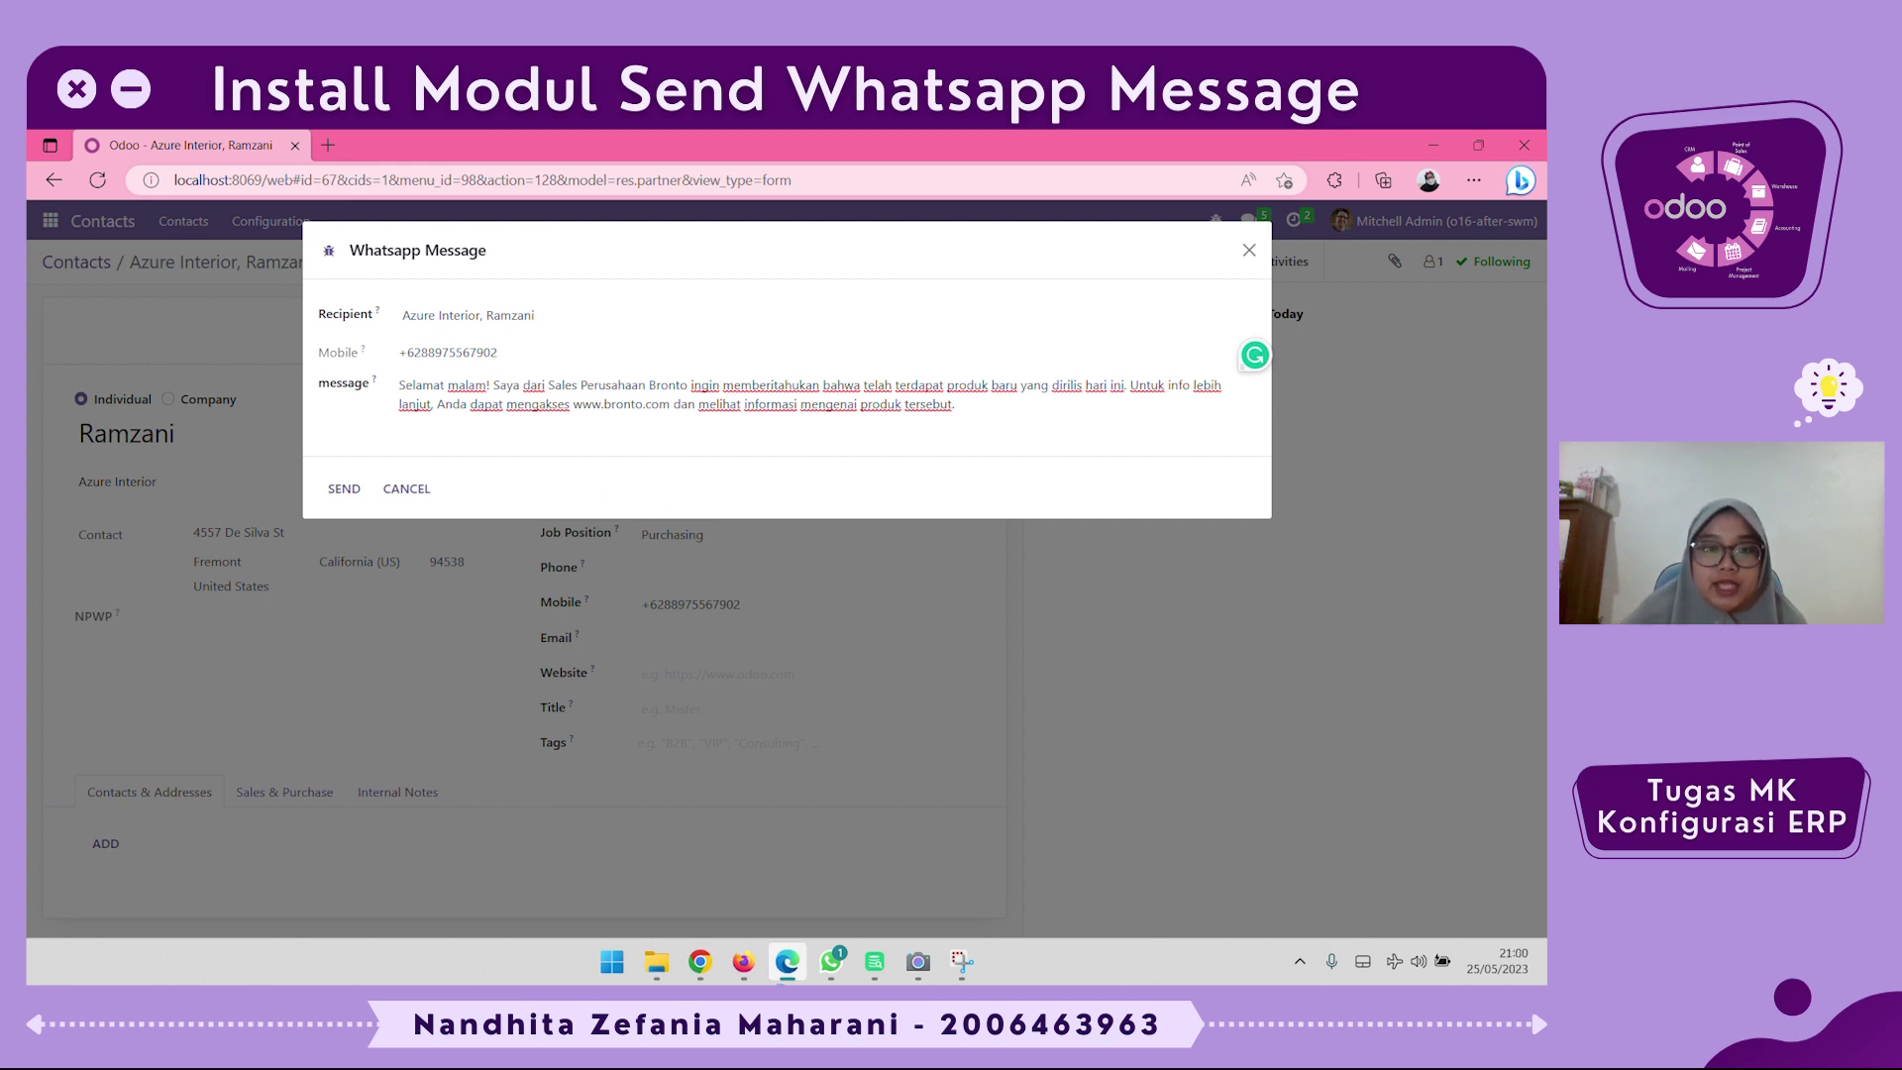
Check that the WhatsApp desktop app is open, and send the composed message from Odoo in Edge
{"action": "left_click", "coordinate": [831, 961]}
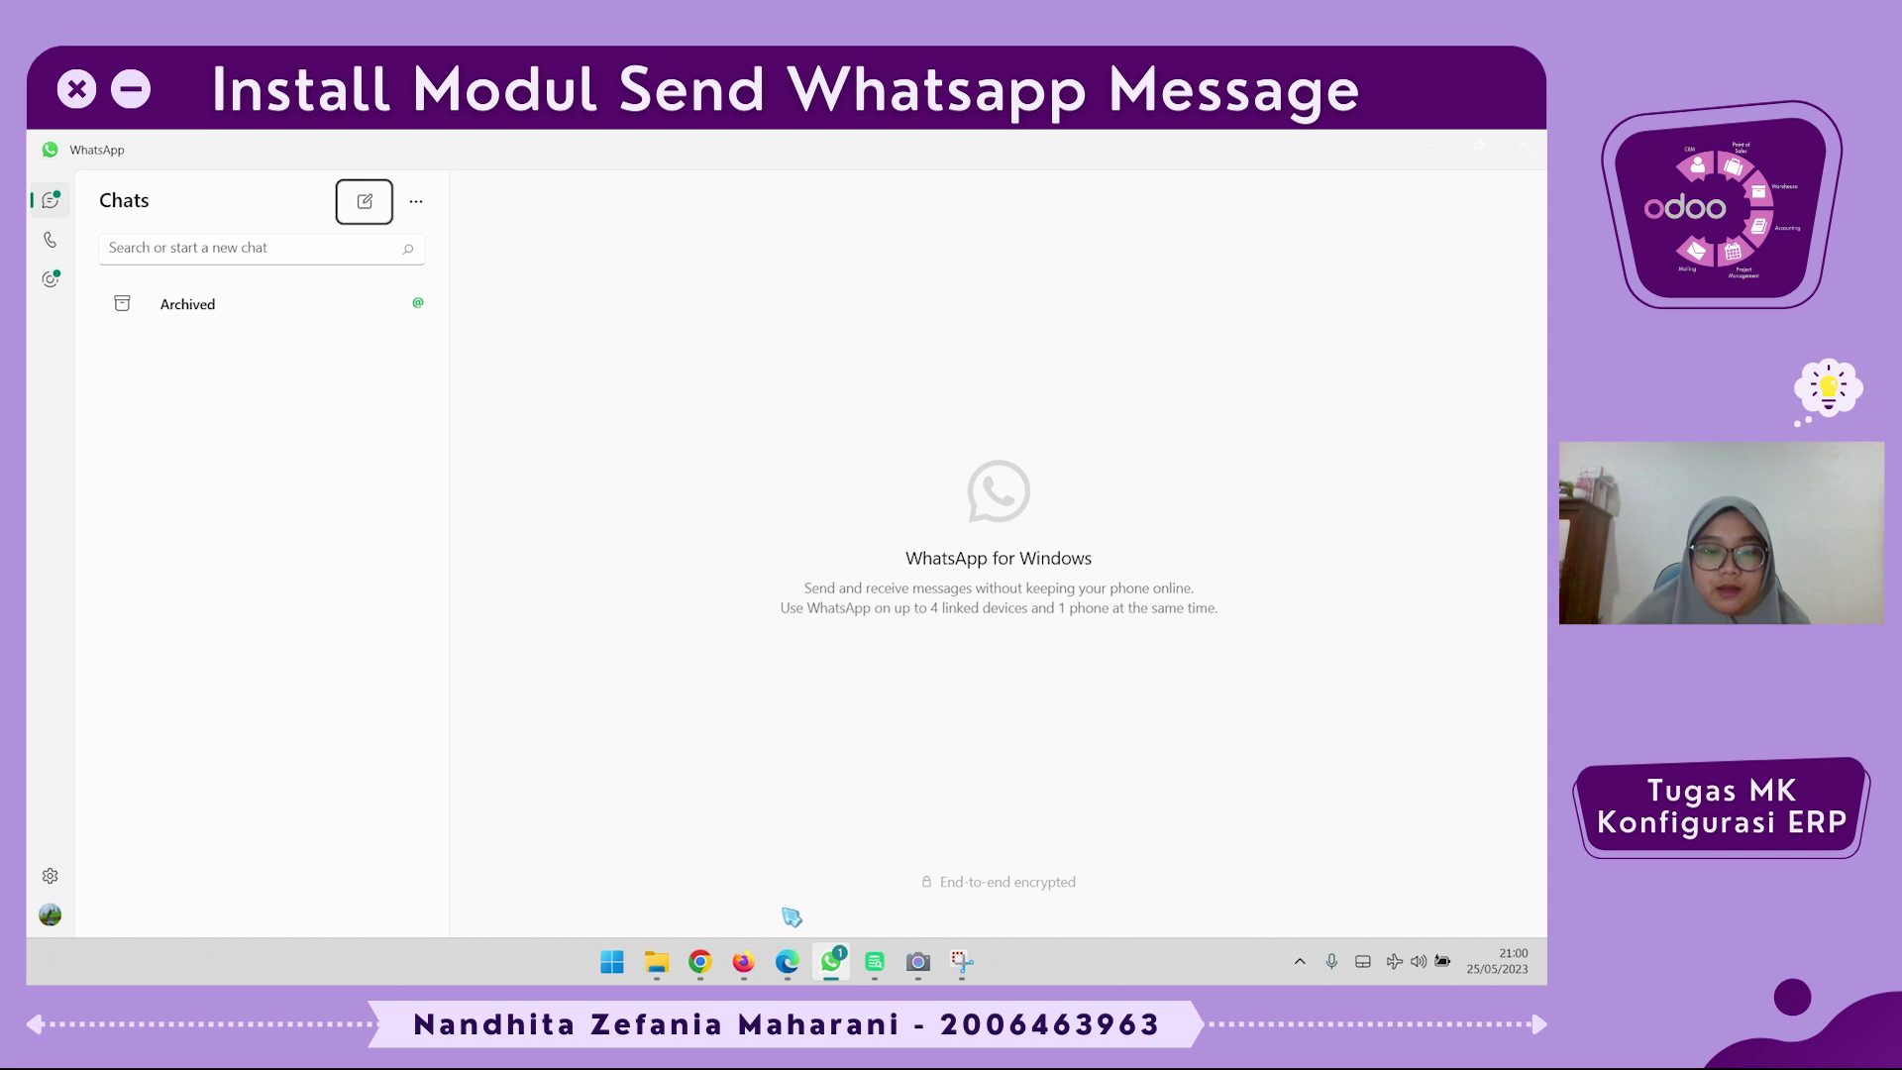
{"action": "left_click", "coordinate": [787, 959]}
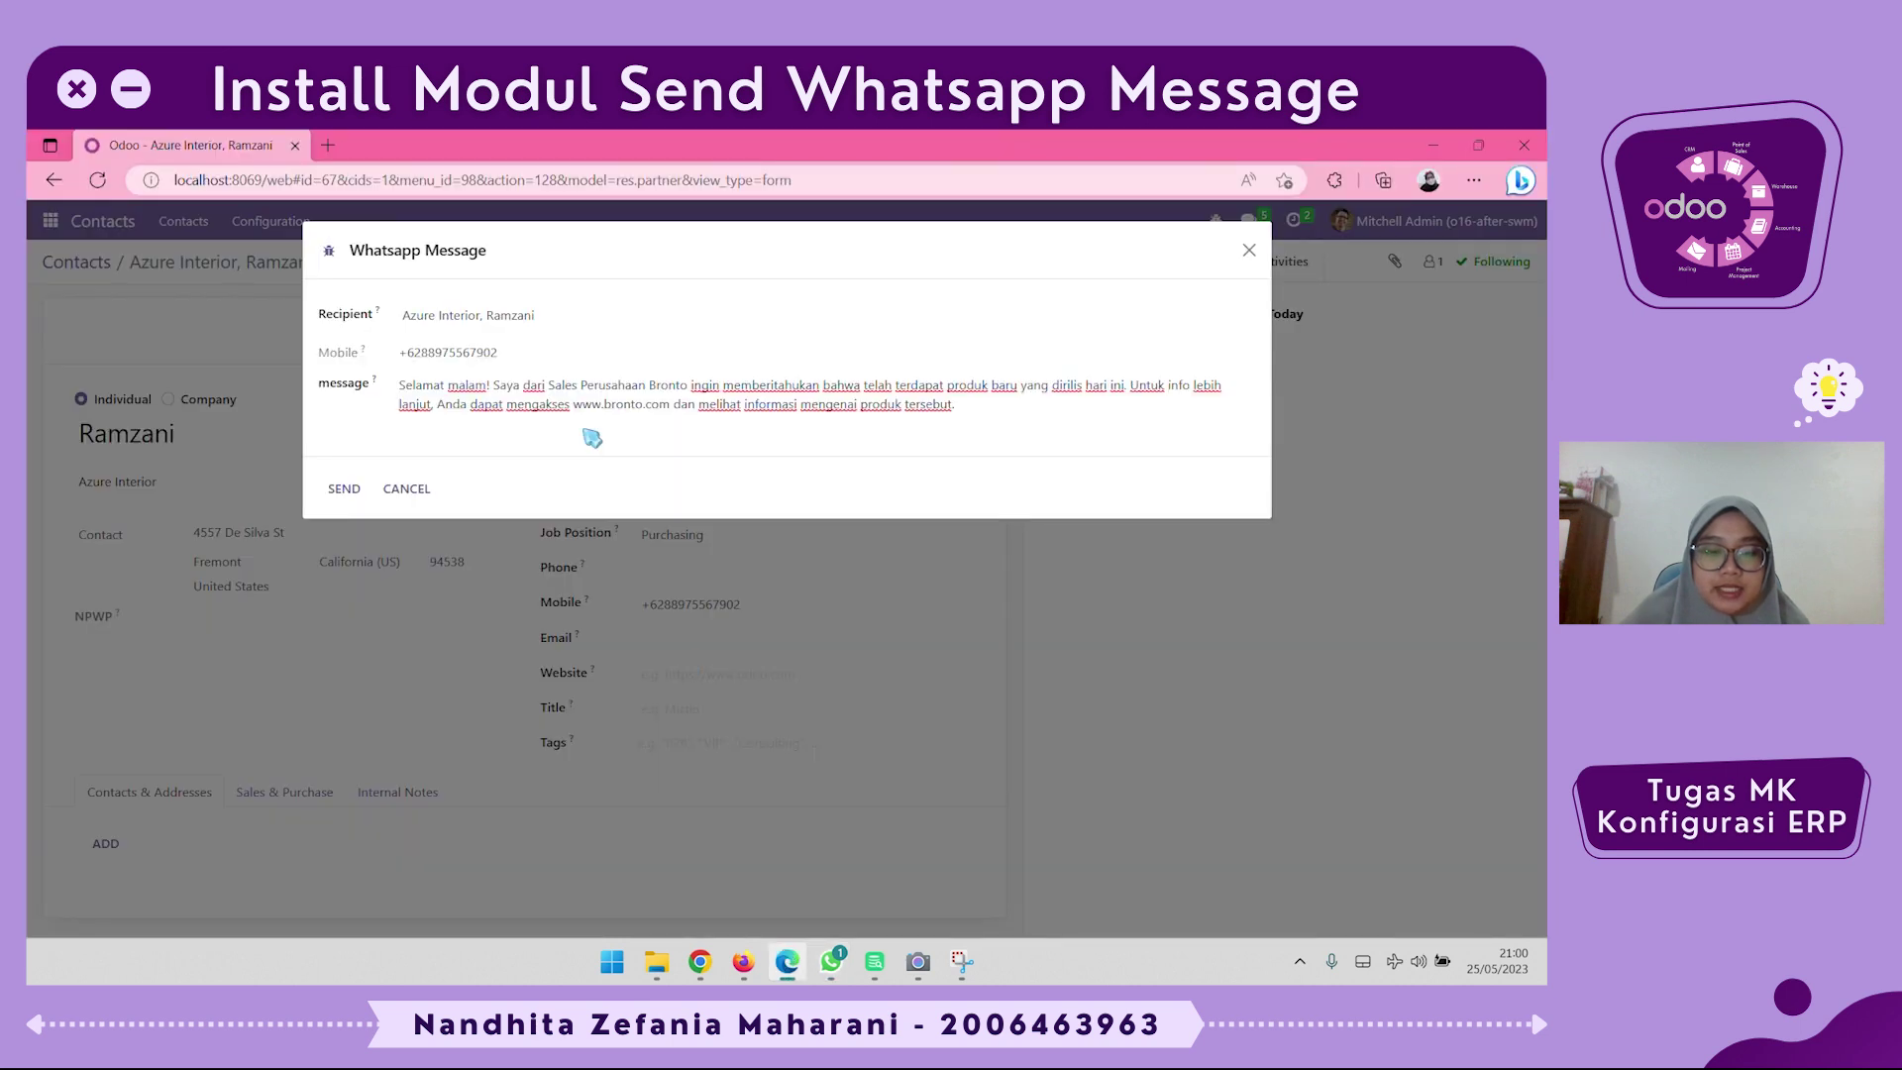
{"action": "left_click", "coordinate": [370, 486]}
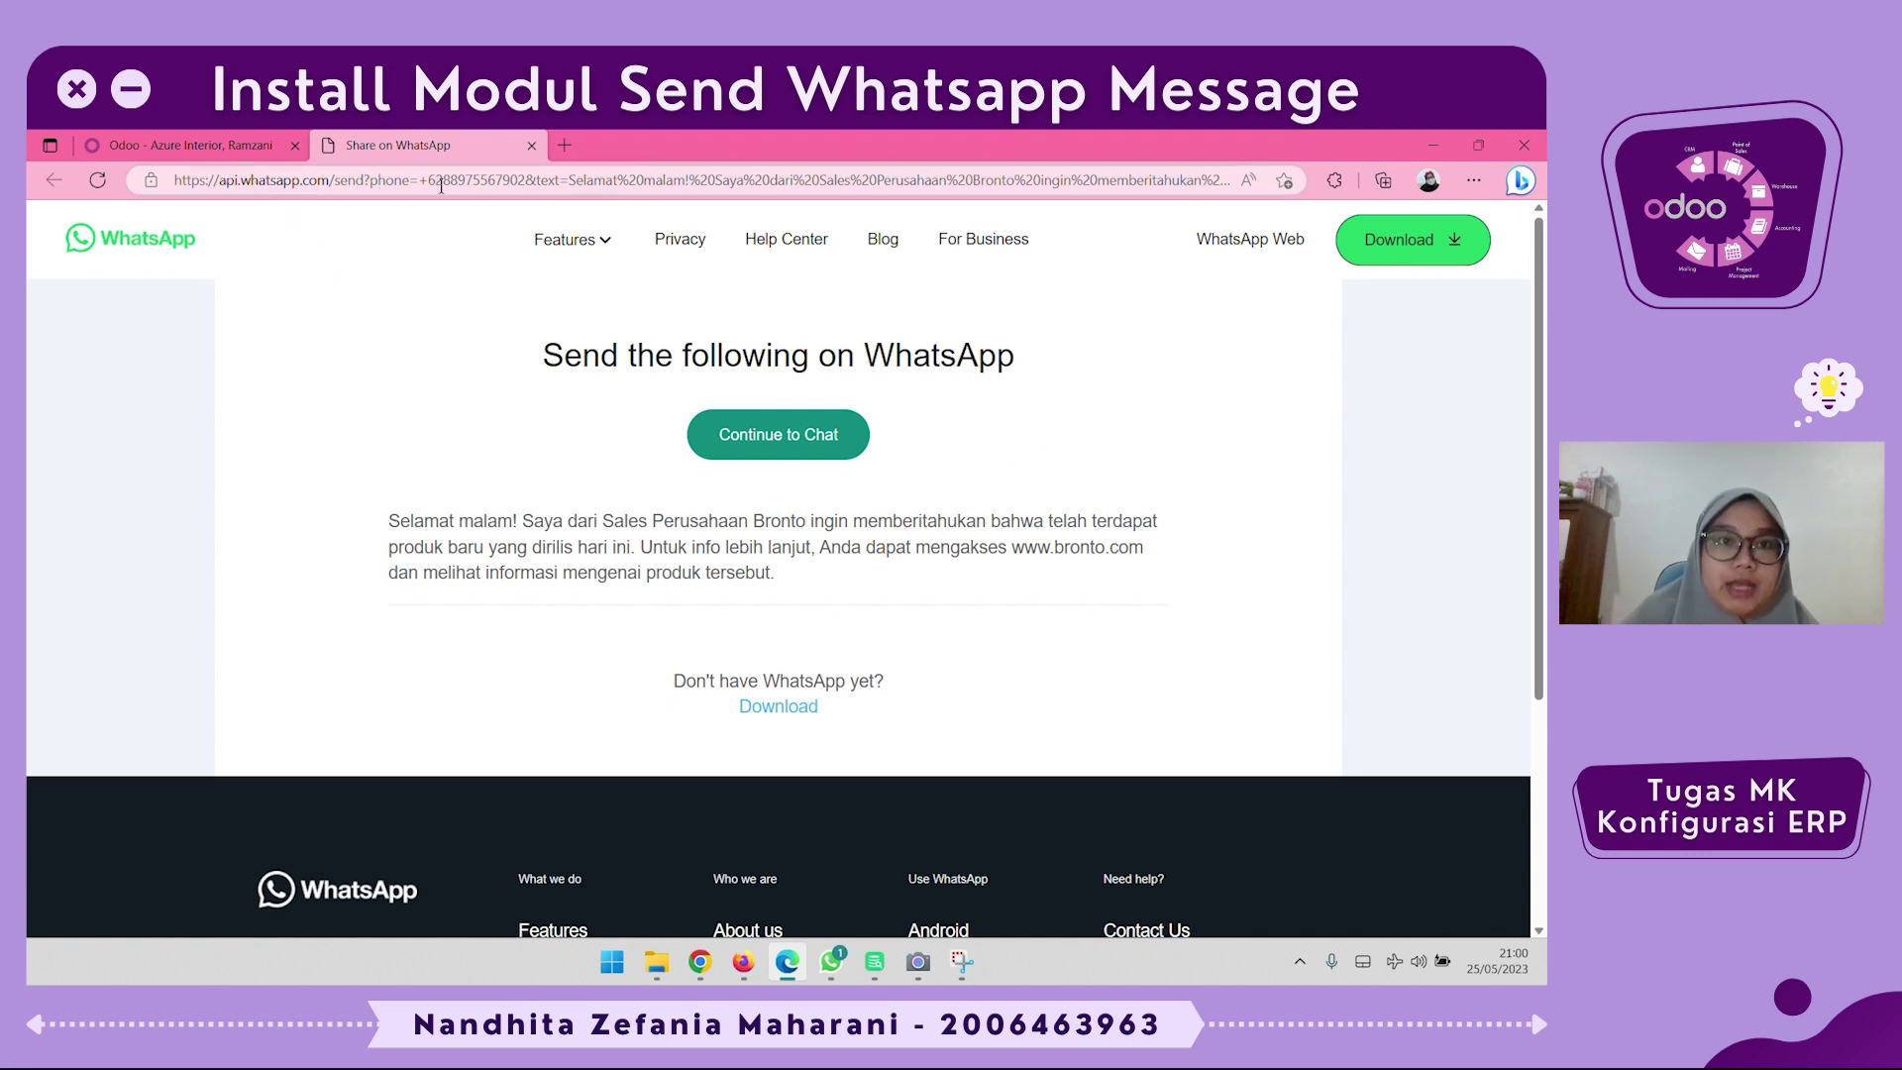
Review the message text in the WhatsApp share page's address and in the preview on the page
{"action": "left_click_drag", "start_coordinate": [442, 181], "coordinate": [1131, 182]}
{"action": "left_click", "coordinate": [615, 182]}
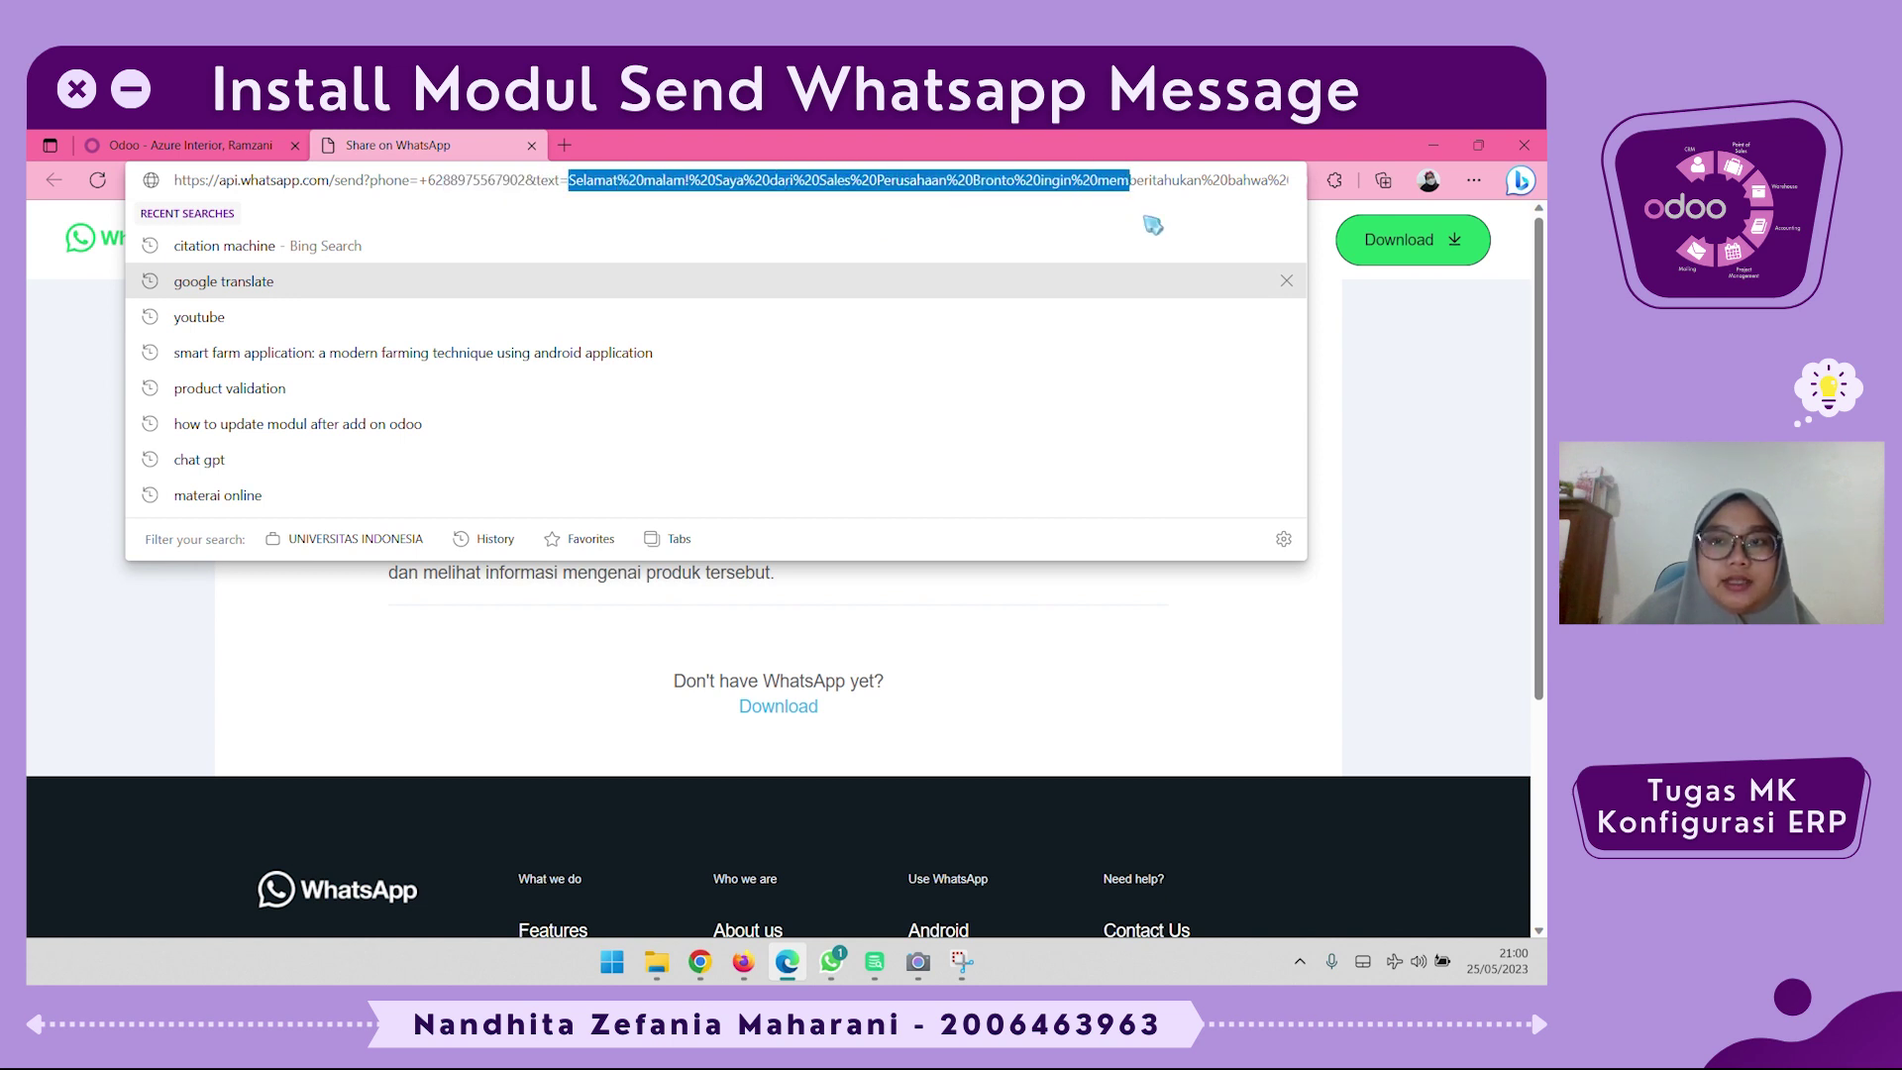
{"action": "left_click", "coordinate": [1327, 420]}
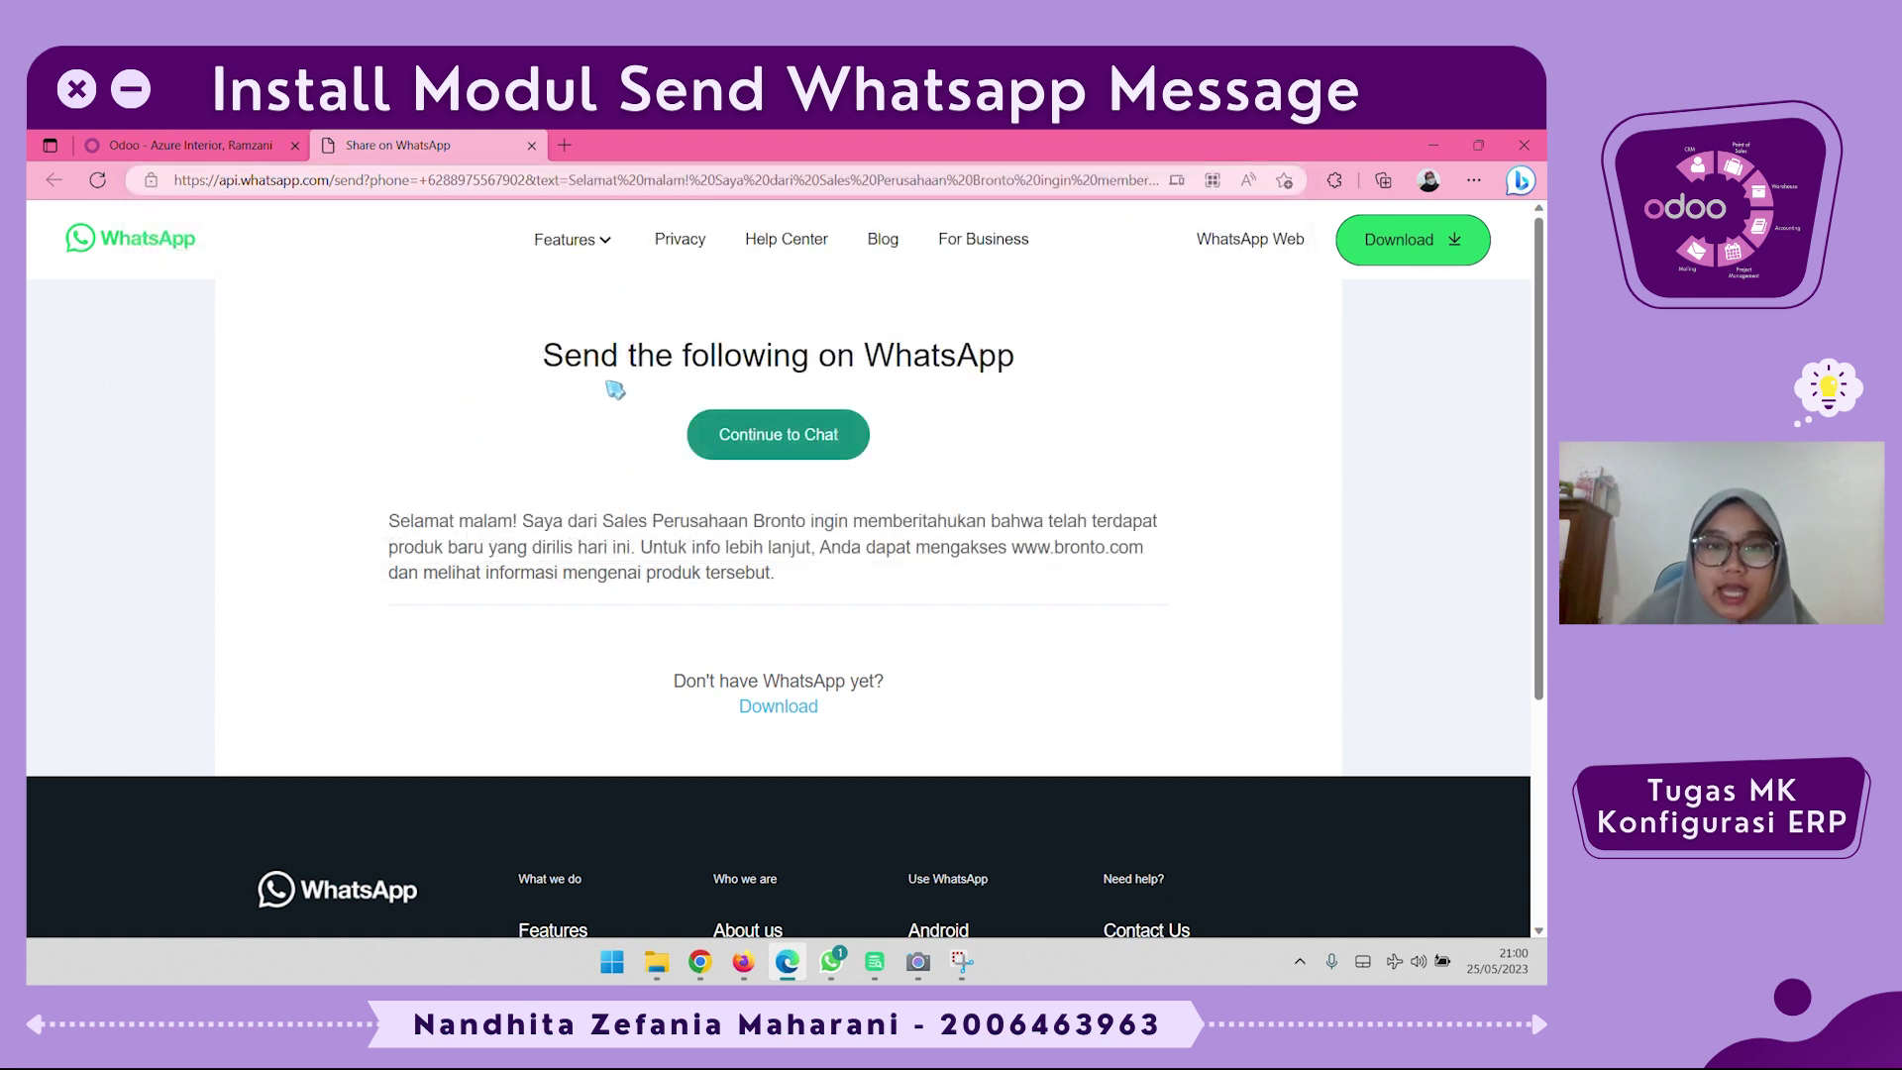
{"action": "left_click_drag", "start_coordinate": [388, 521], "coordinate": [799, 595]}
{"action": "left_click", "coordinate": [815, 598]}
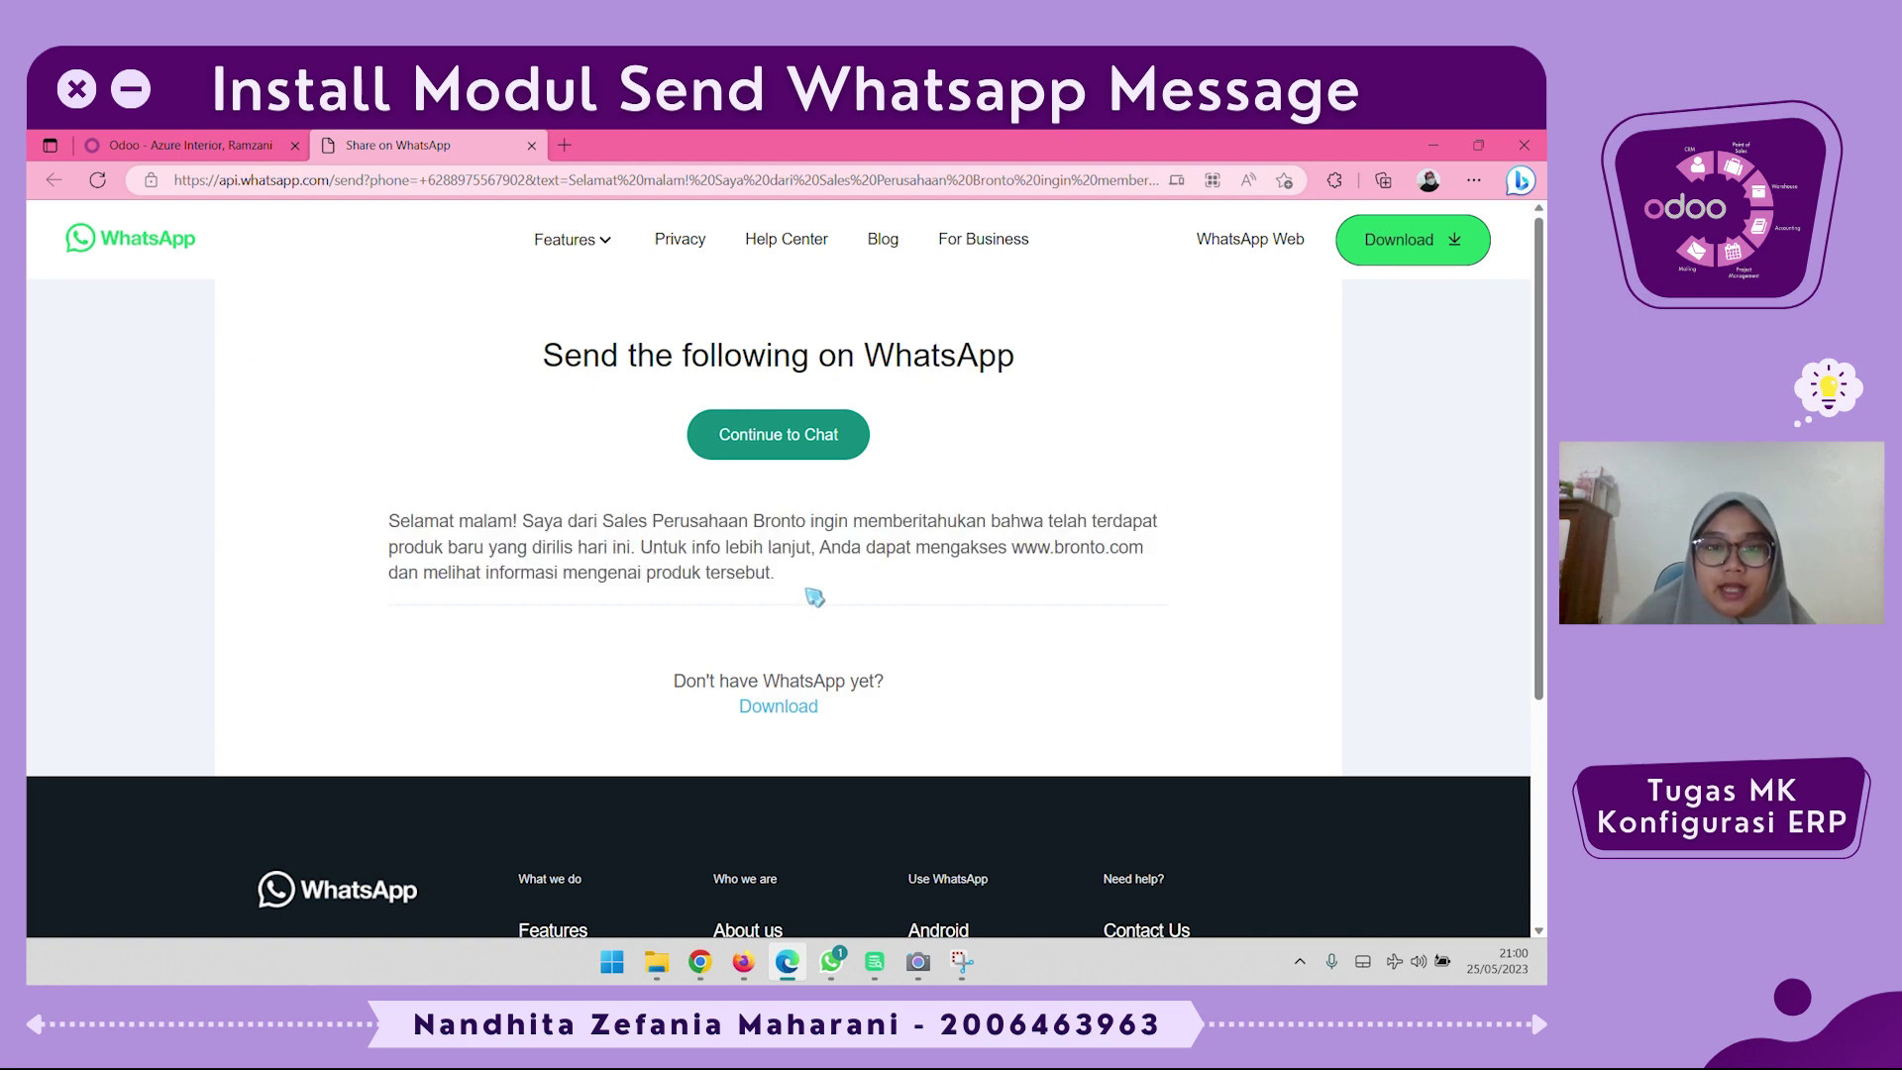
Continue to the WhatsApp chat and compare the recipient's phone number with the mobile number in Odoo's message dialog
{"action": "left_click", "coordinate": [836, 433]}
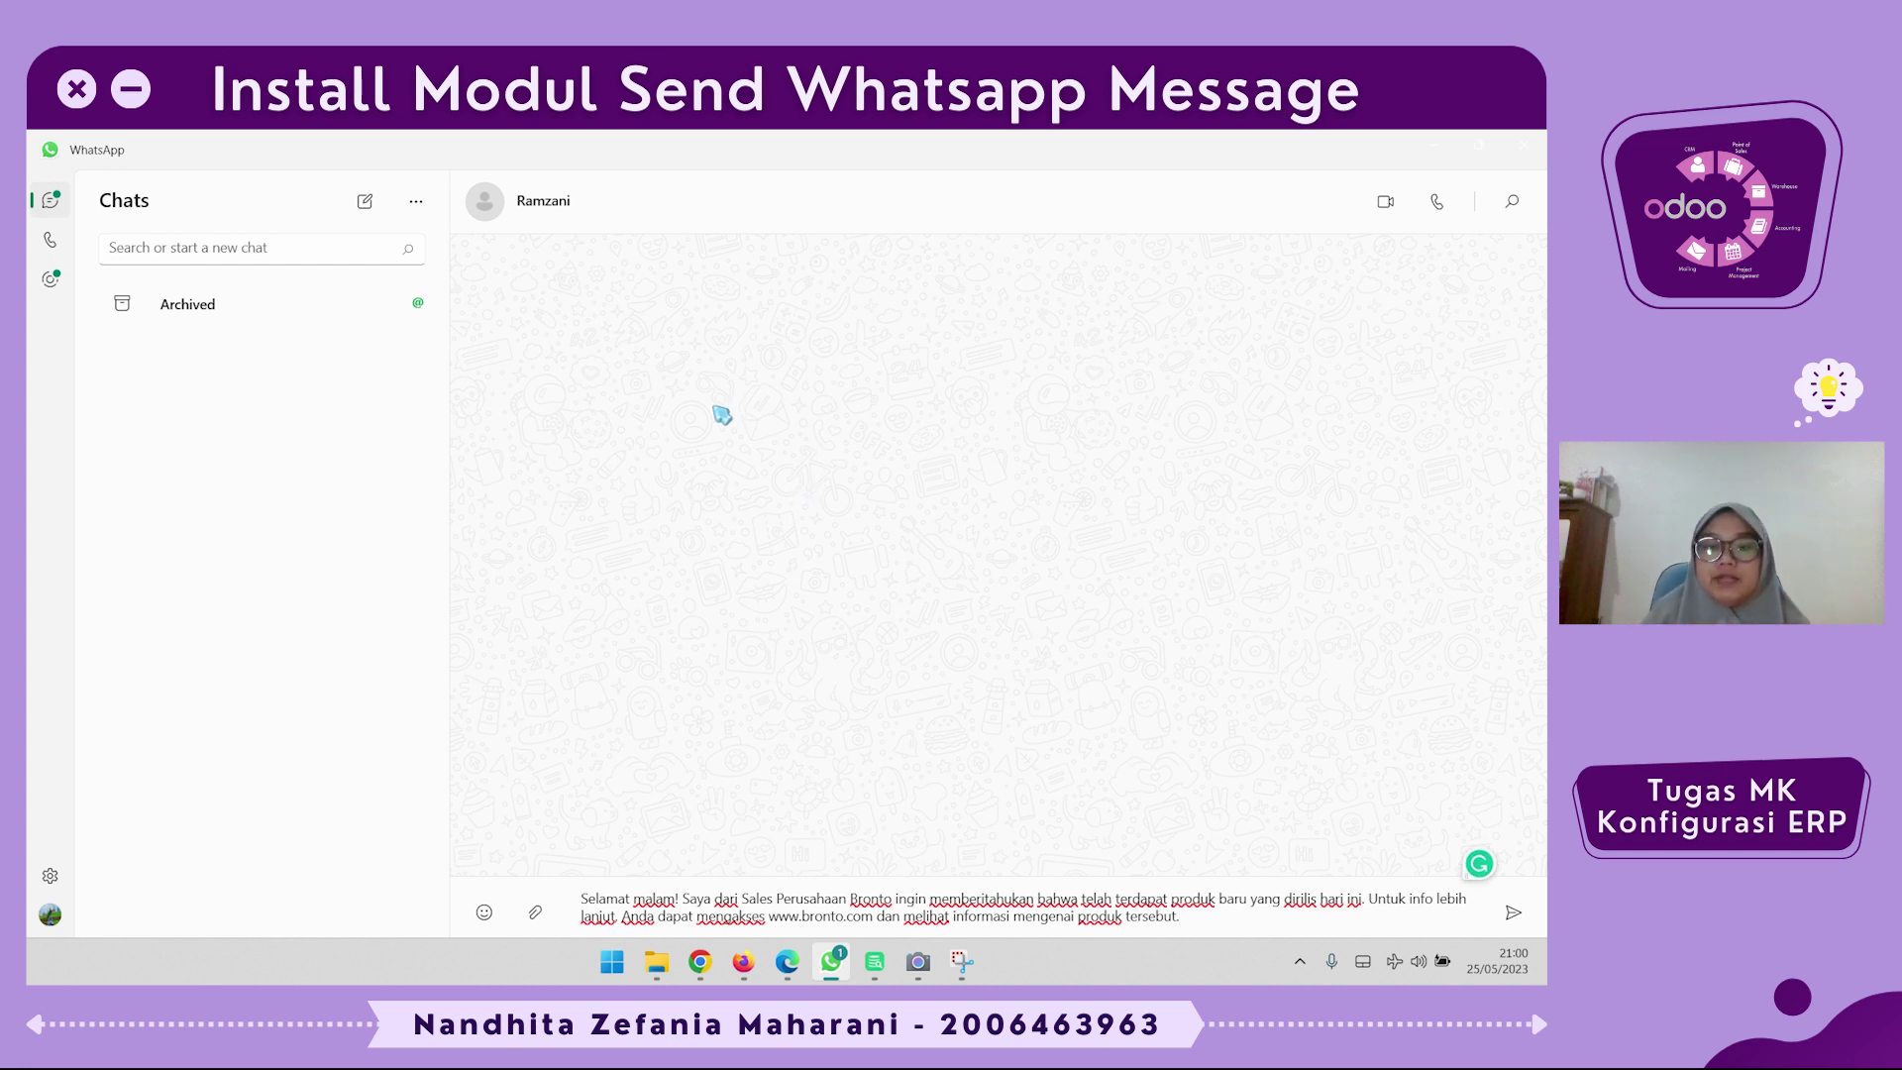
{"action": "left_click", "coordinate": [546, 206]}
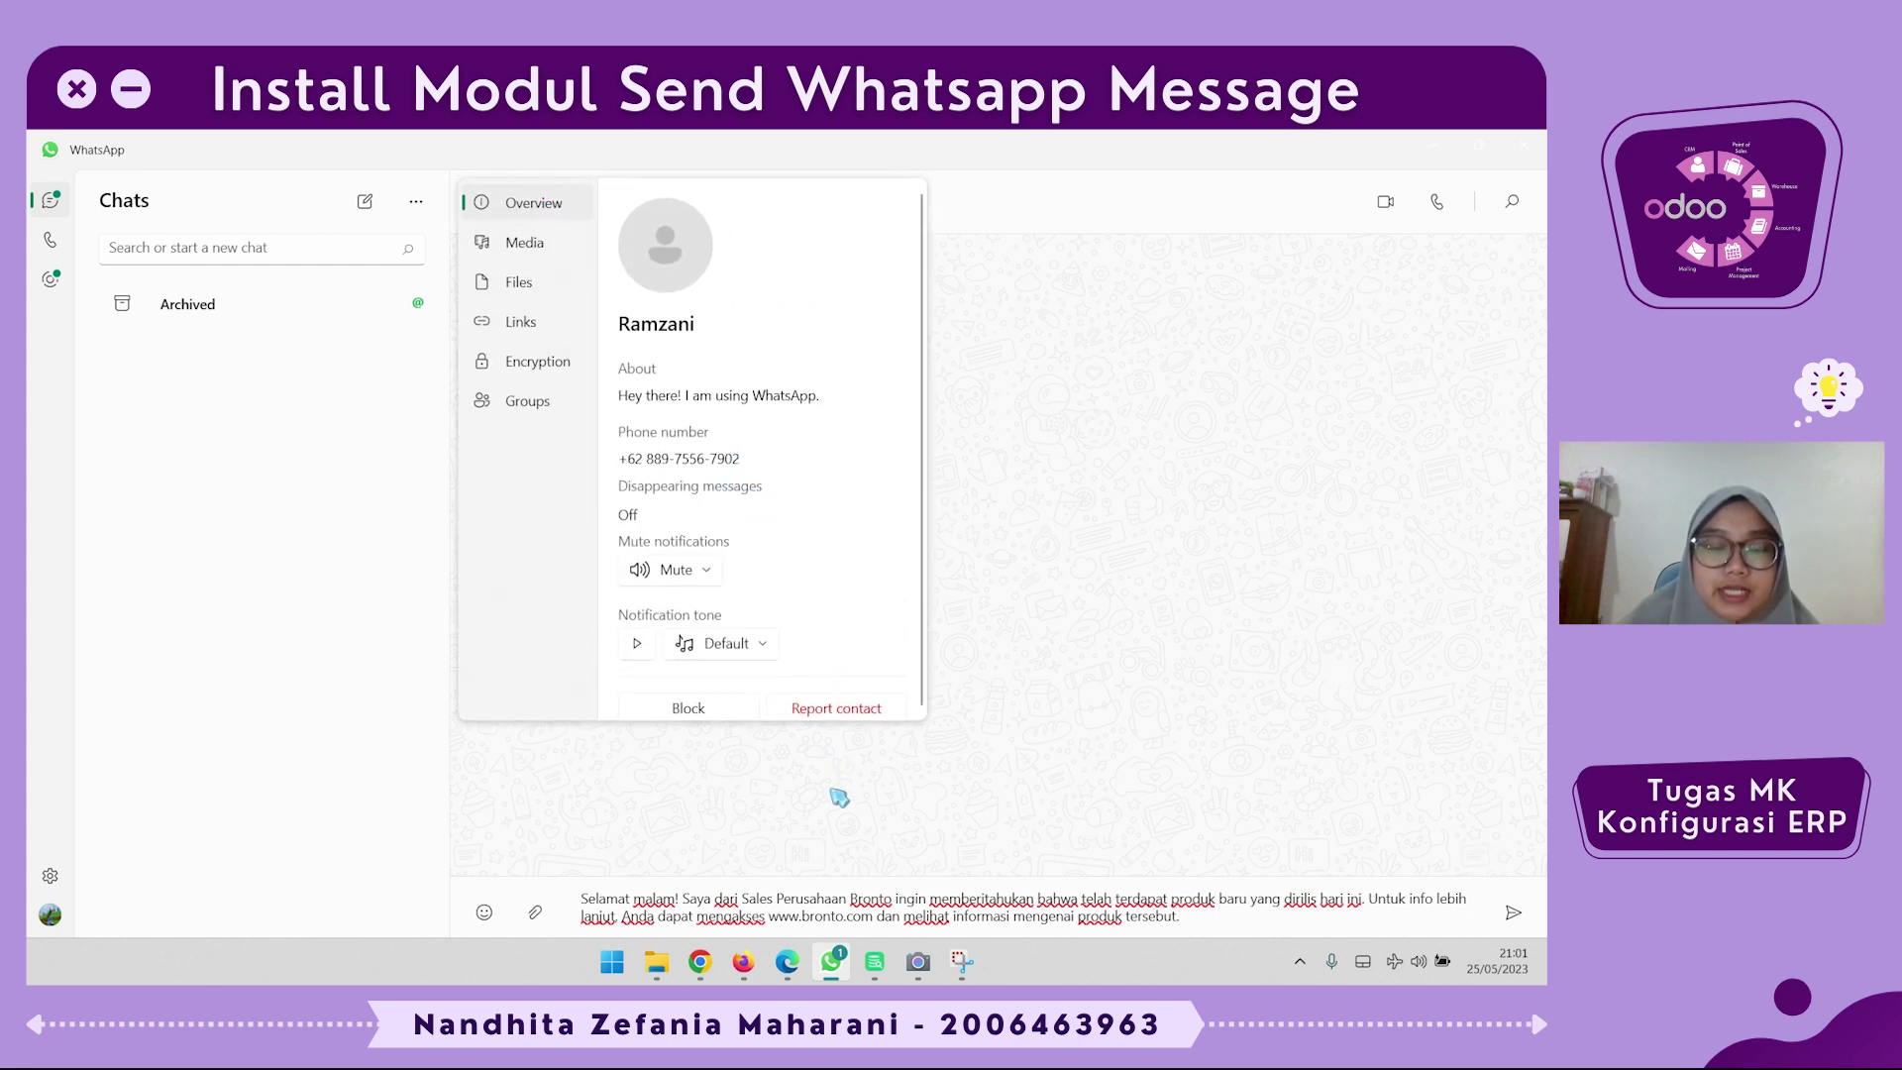
{"action": "left_click", "coordinate": [793, 965]}
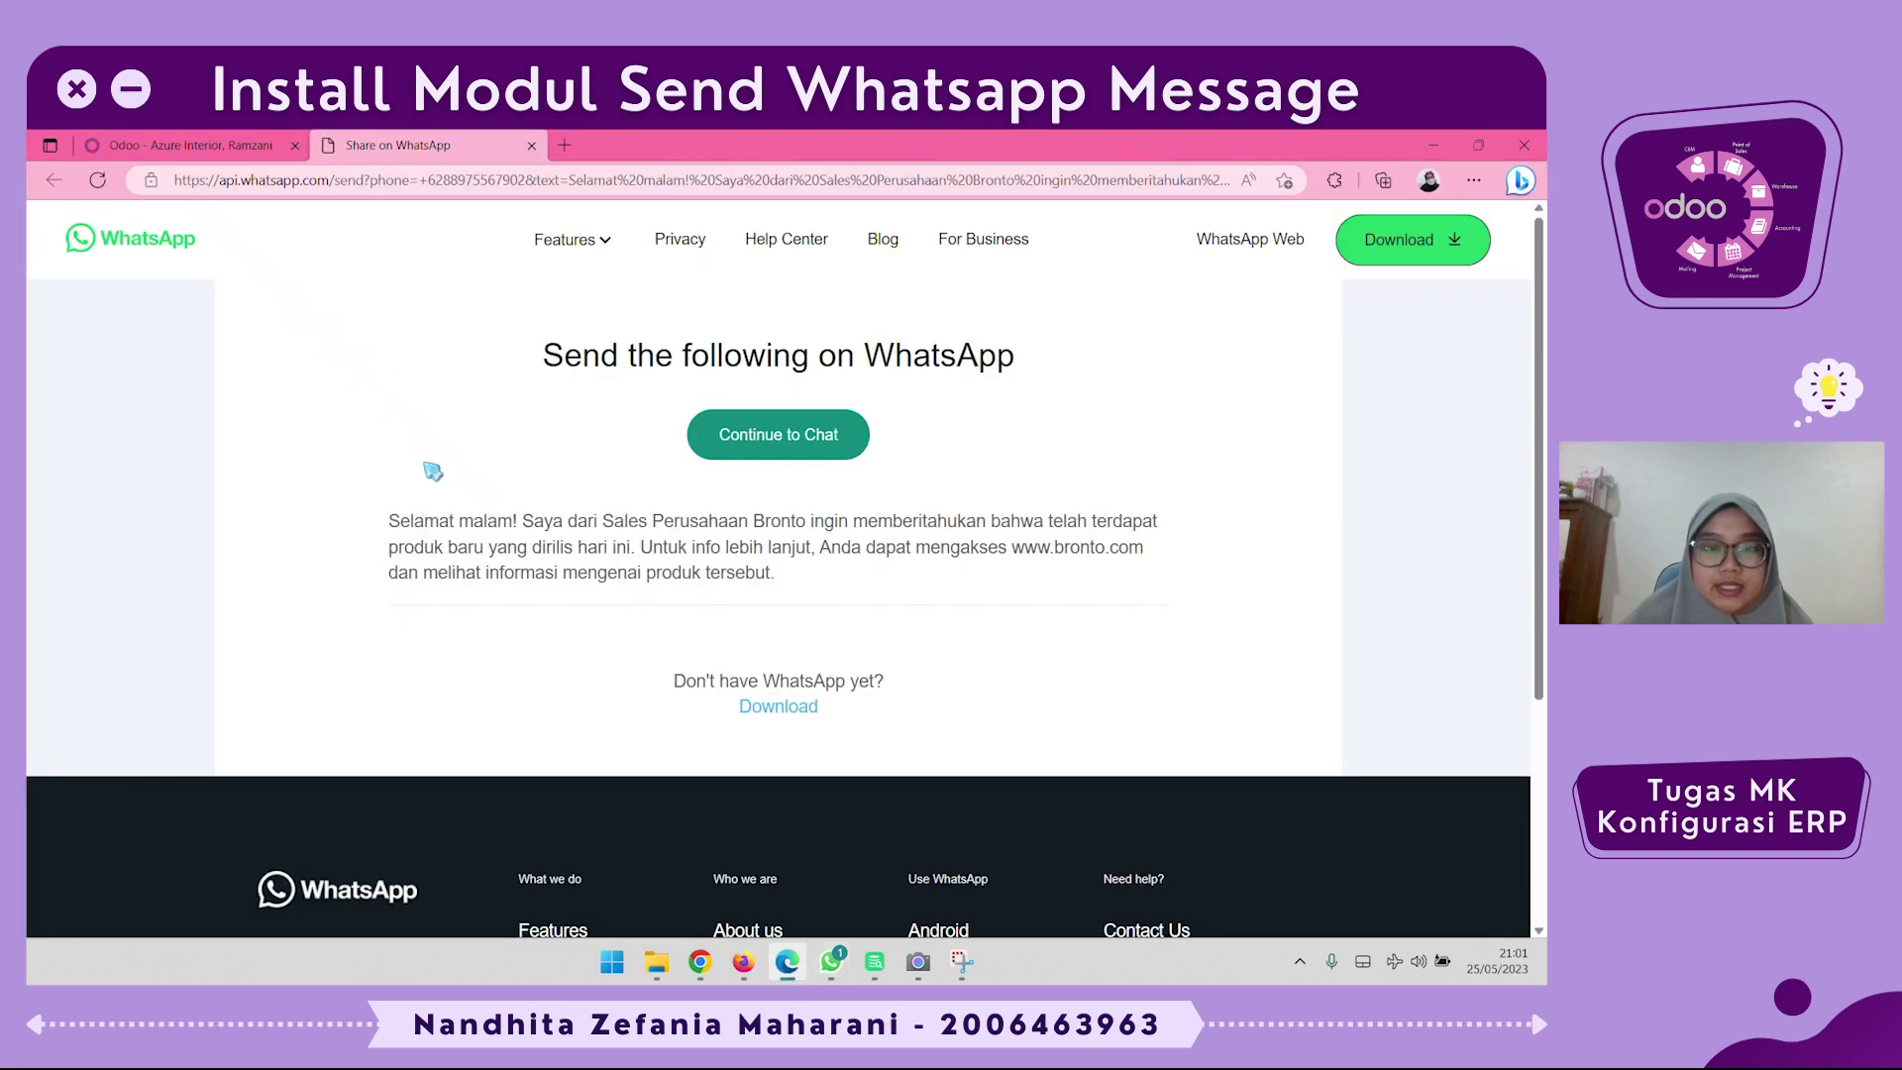
{"action": "left_click", "coordinate": [215, 149]}
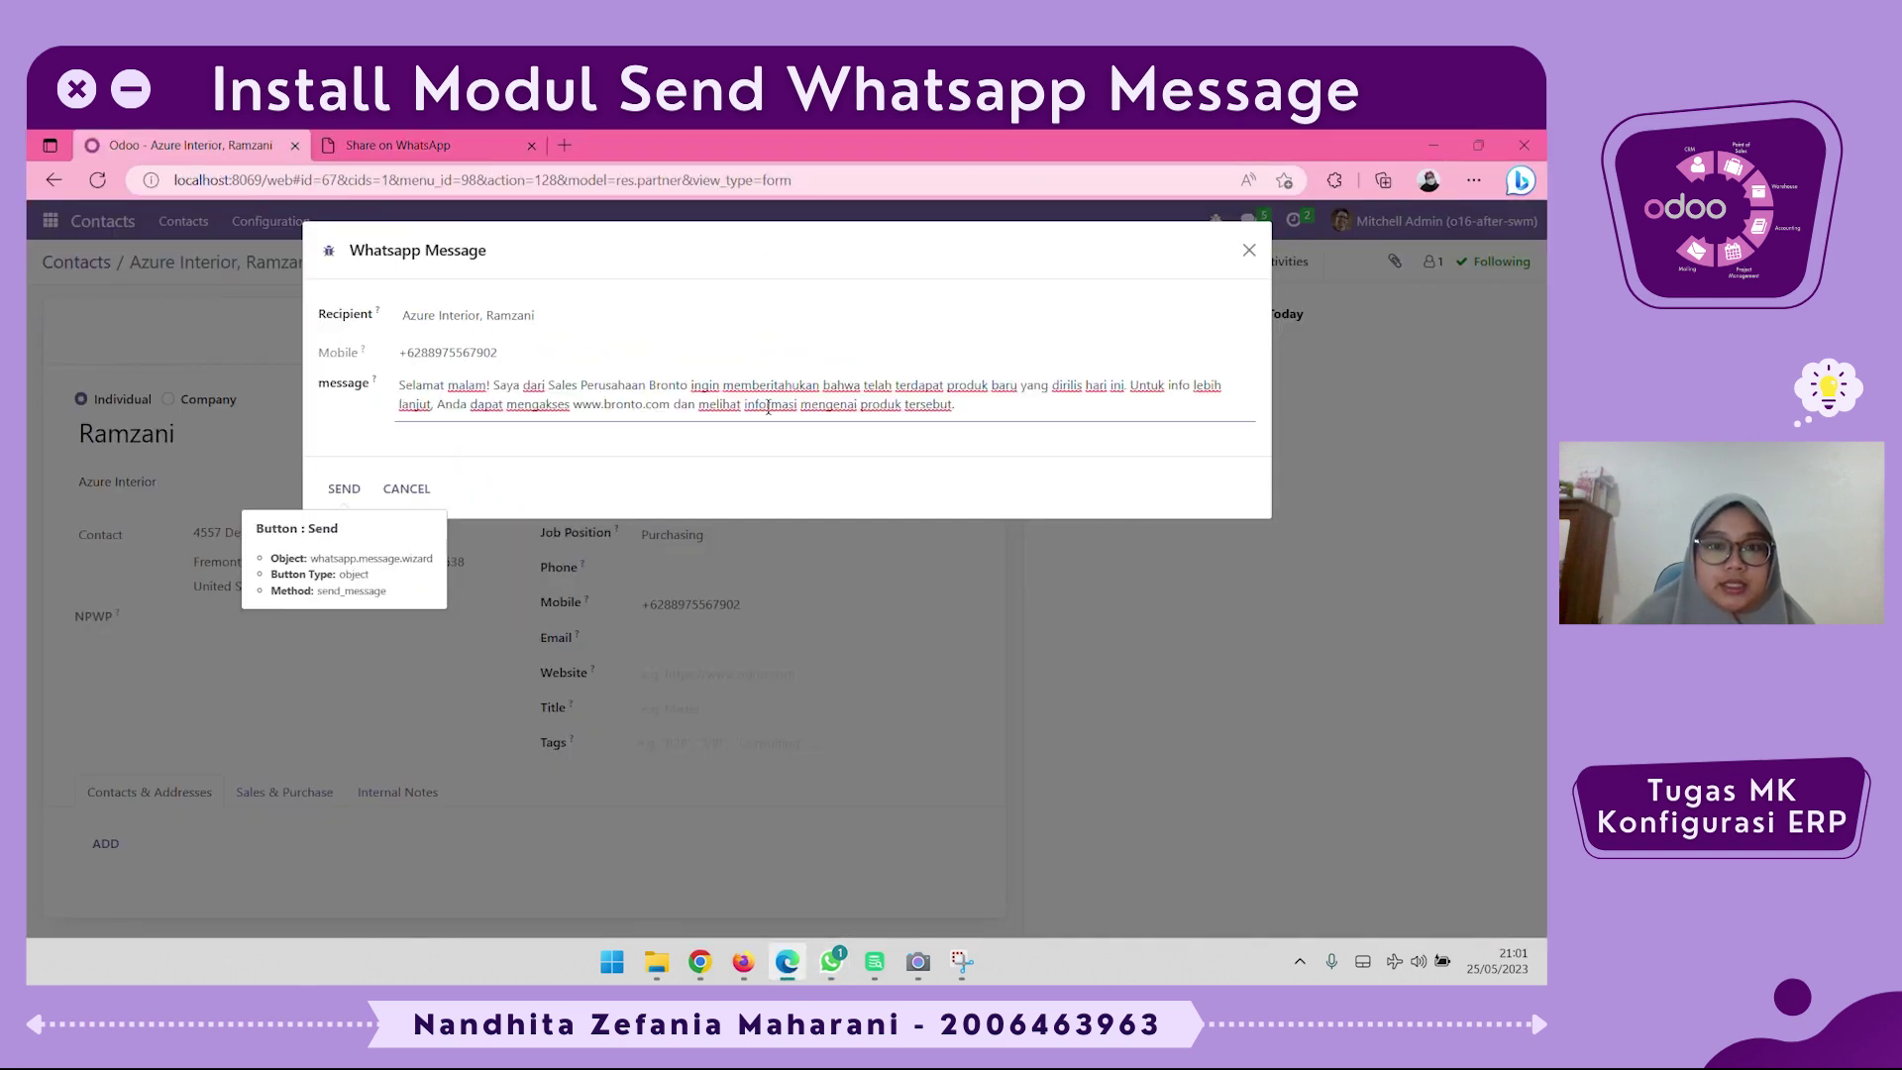
{"action": "left_click_drag", "start_coordinate": [499, 353], "coordinate": [396, 353]}
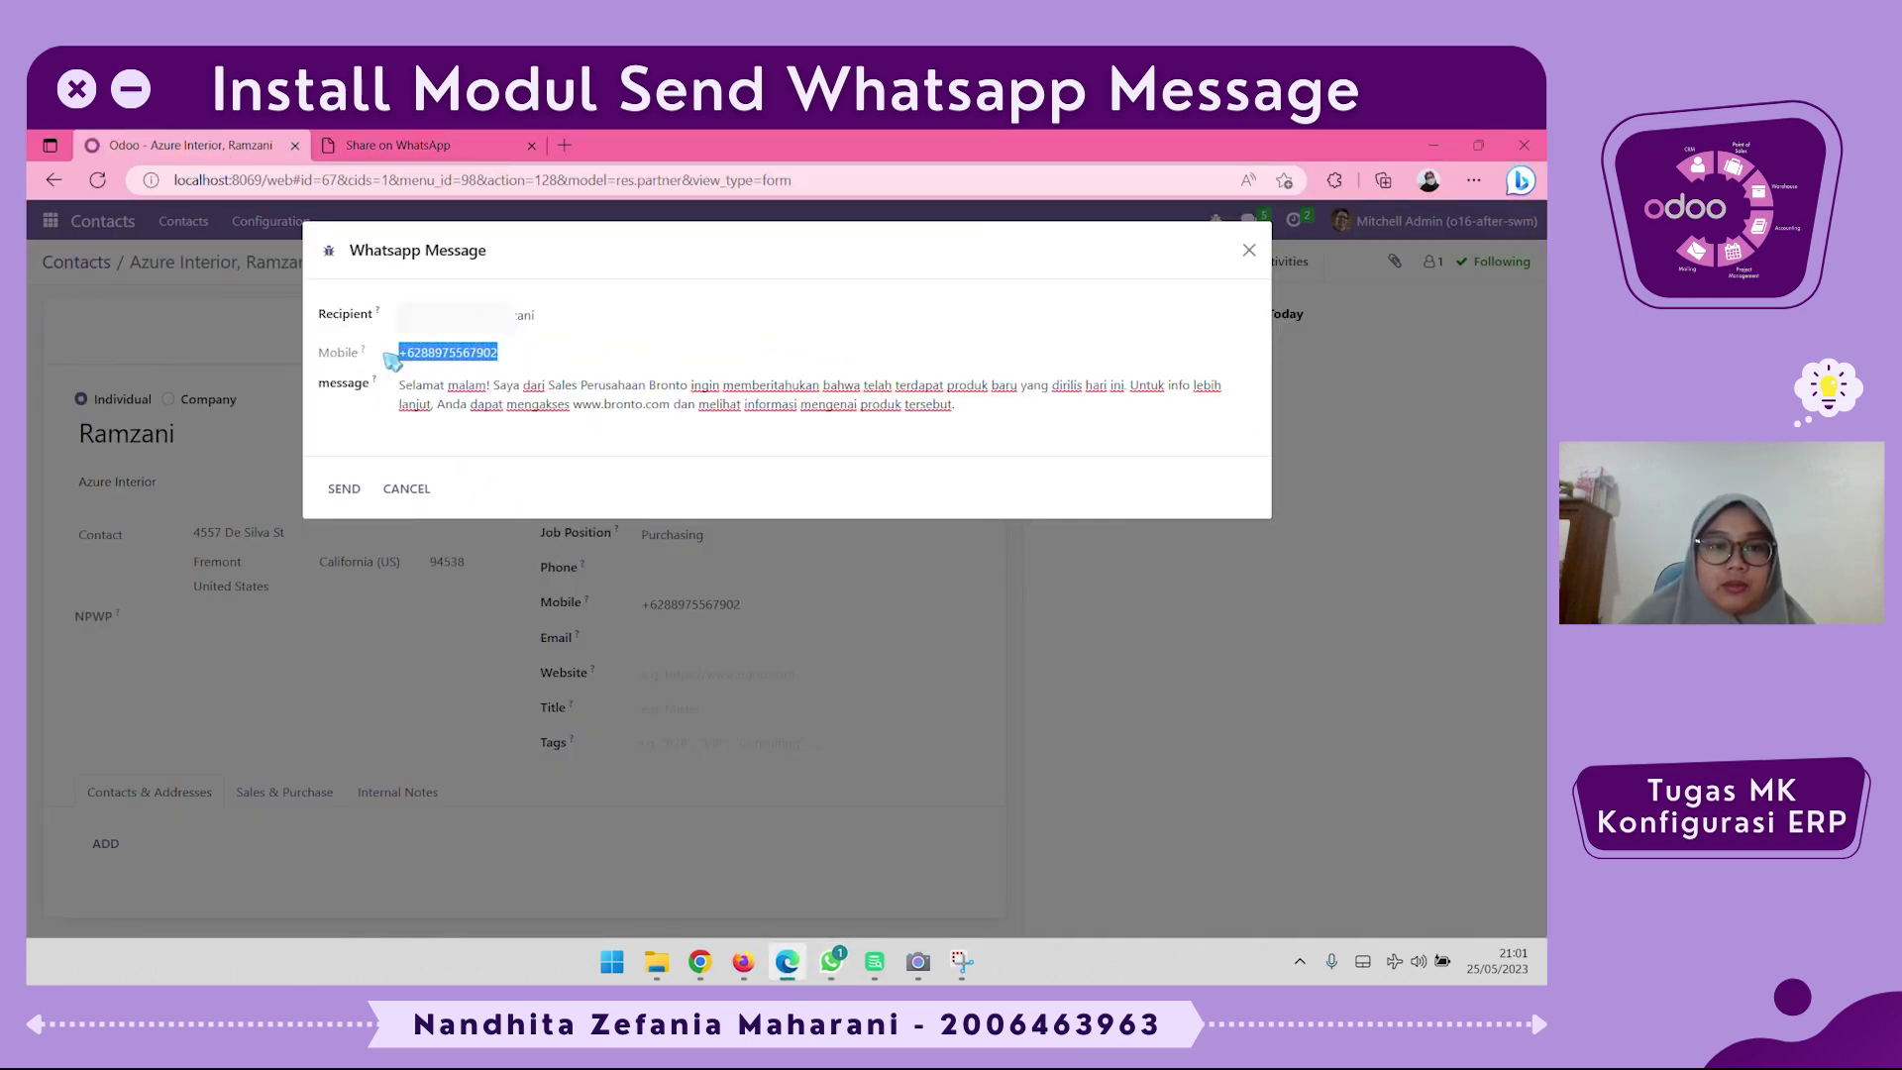
{"action": "left_click", "coordinate": [832, 961]}
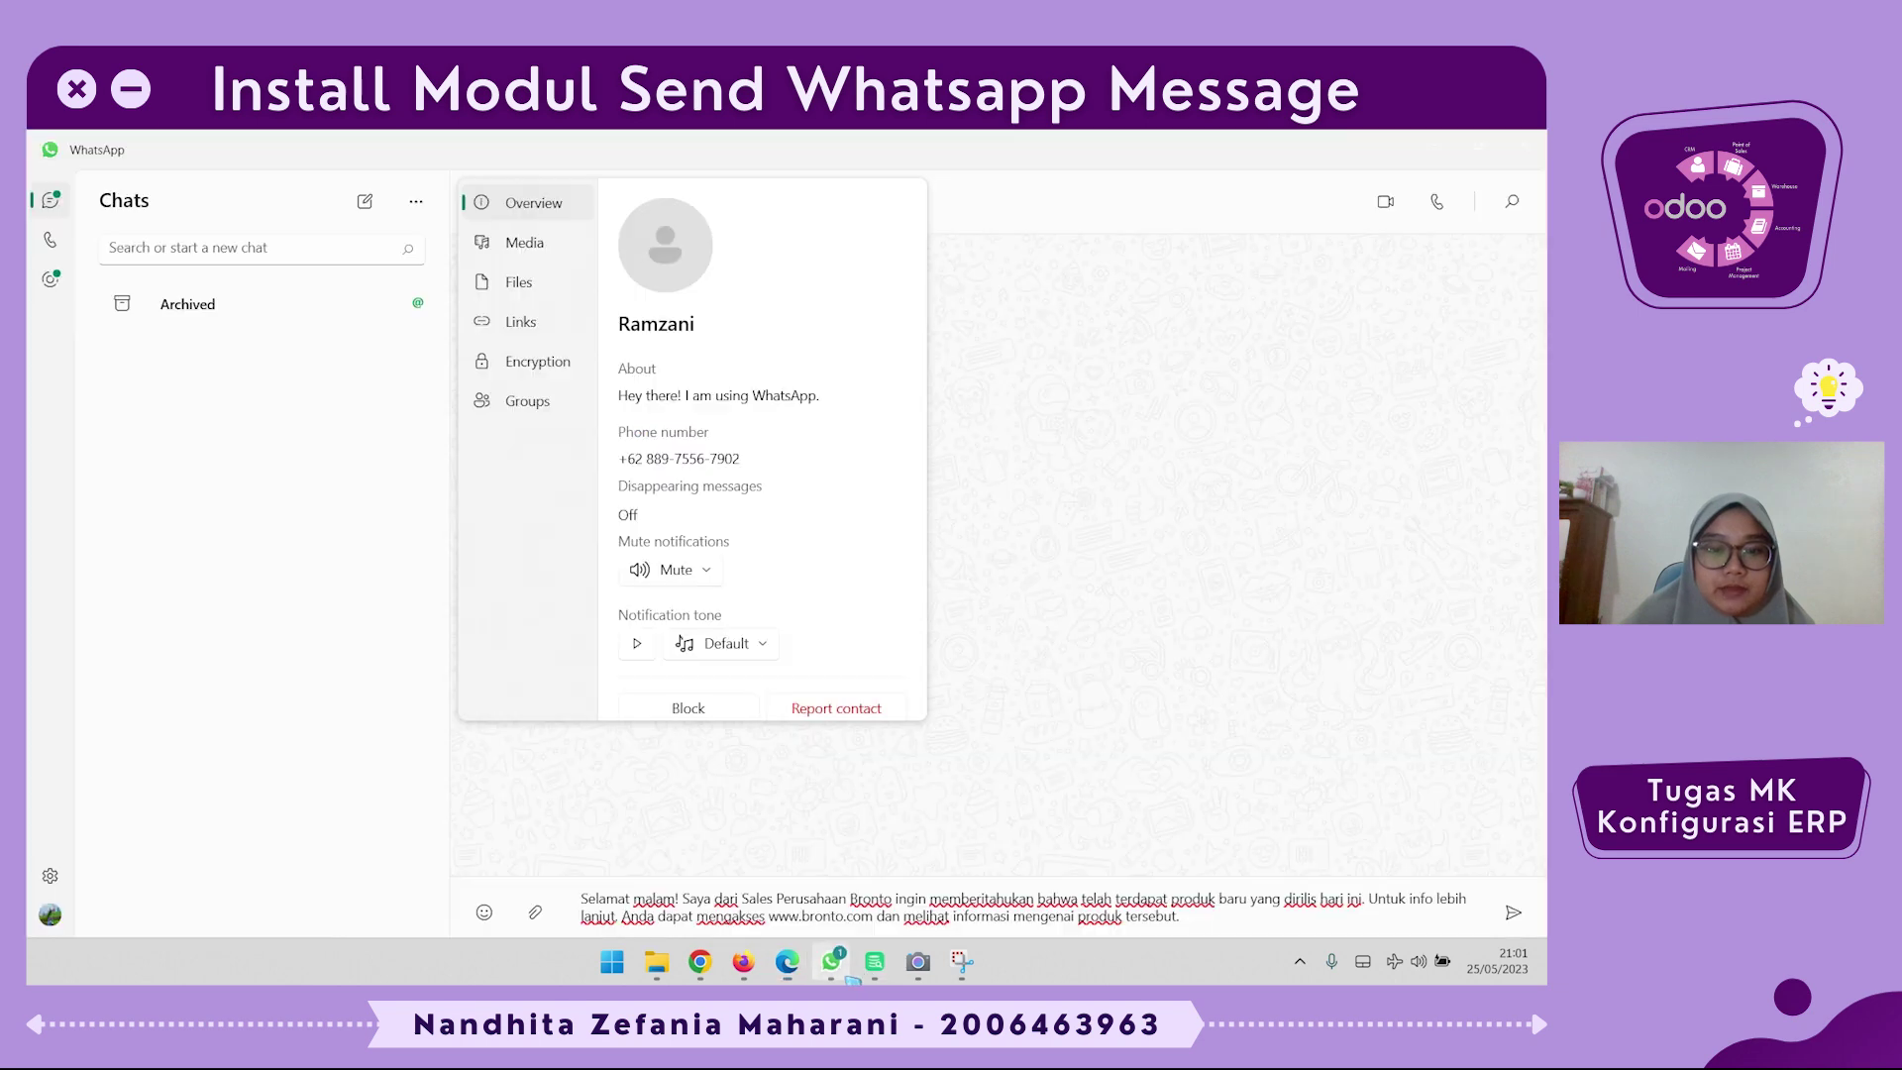
{"action": "left_click", "coordinate": [1031, 498]}
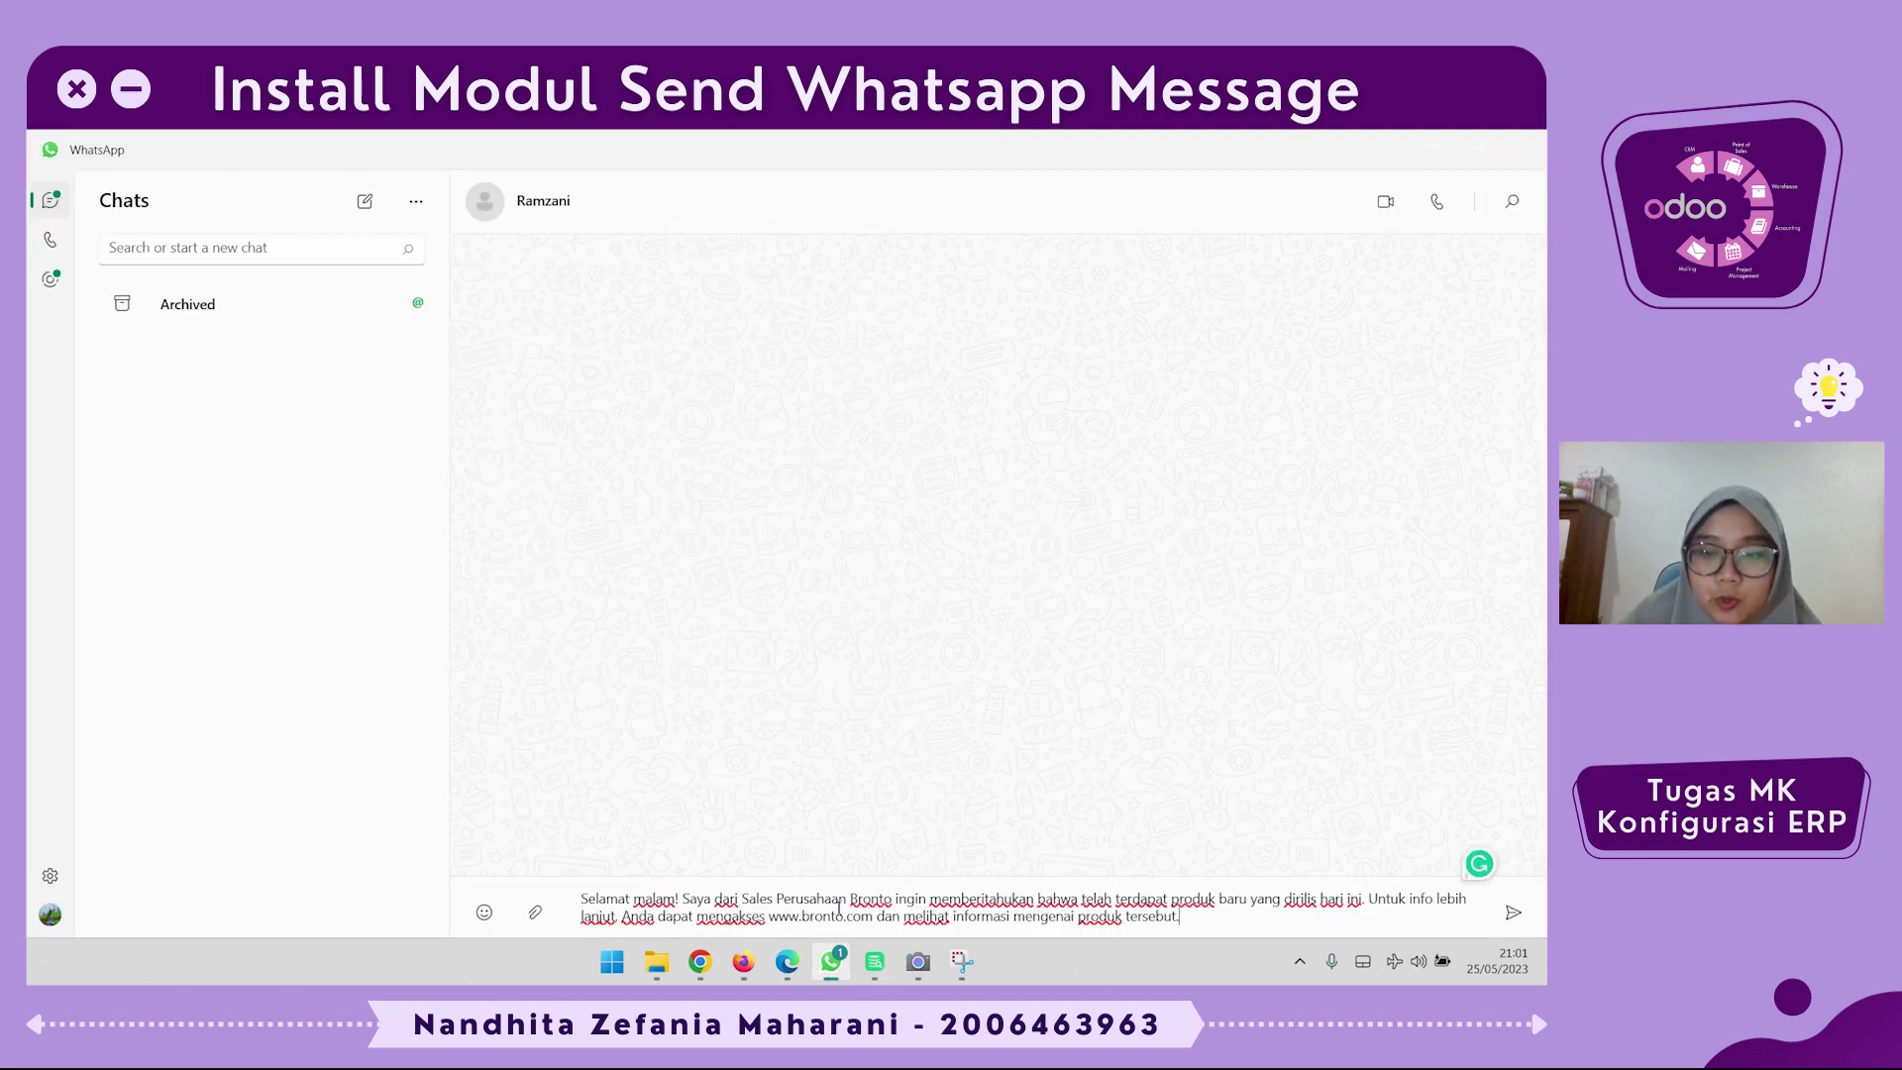
Compare the drafted text in the WhatsApp chat with the message entered in Odoo's Whatsapp Message dialog
{"action": "key", "text": "ctrl+a"}
{"action": "left_click", "coordinate": [655, 898]}
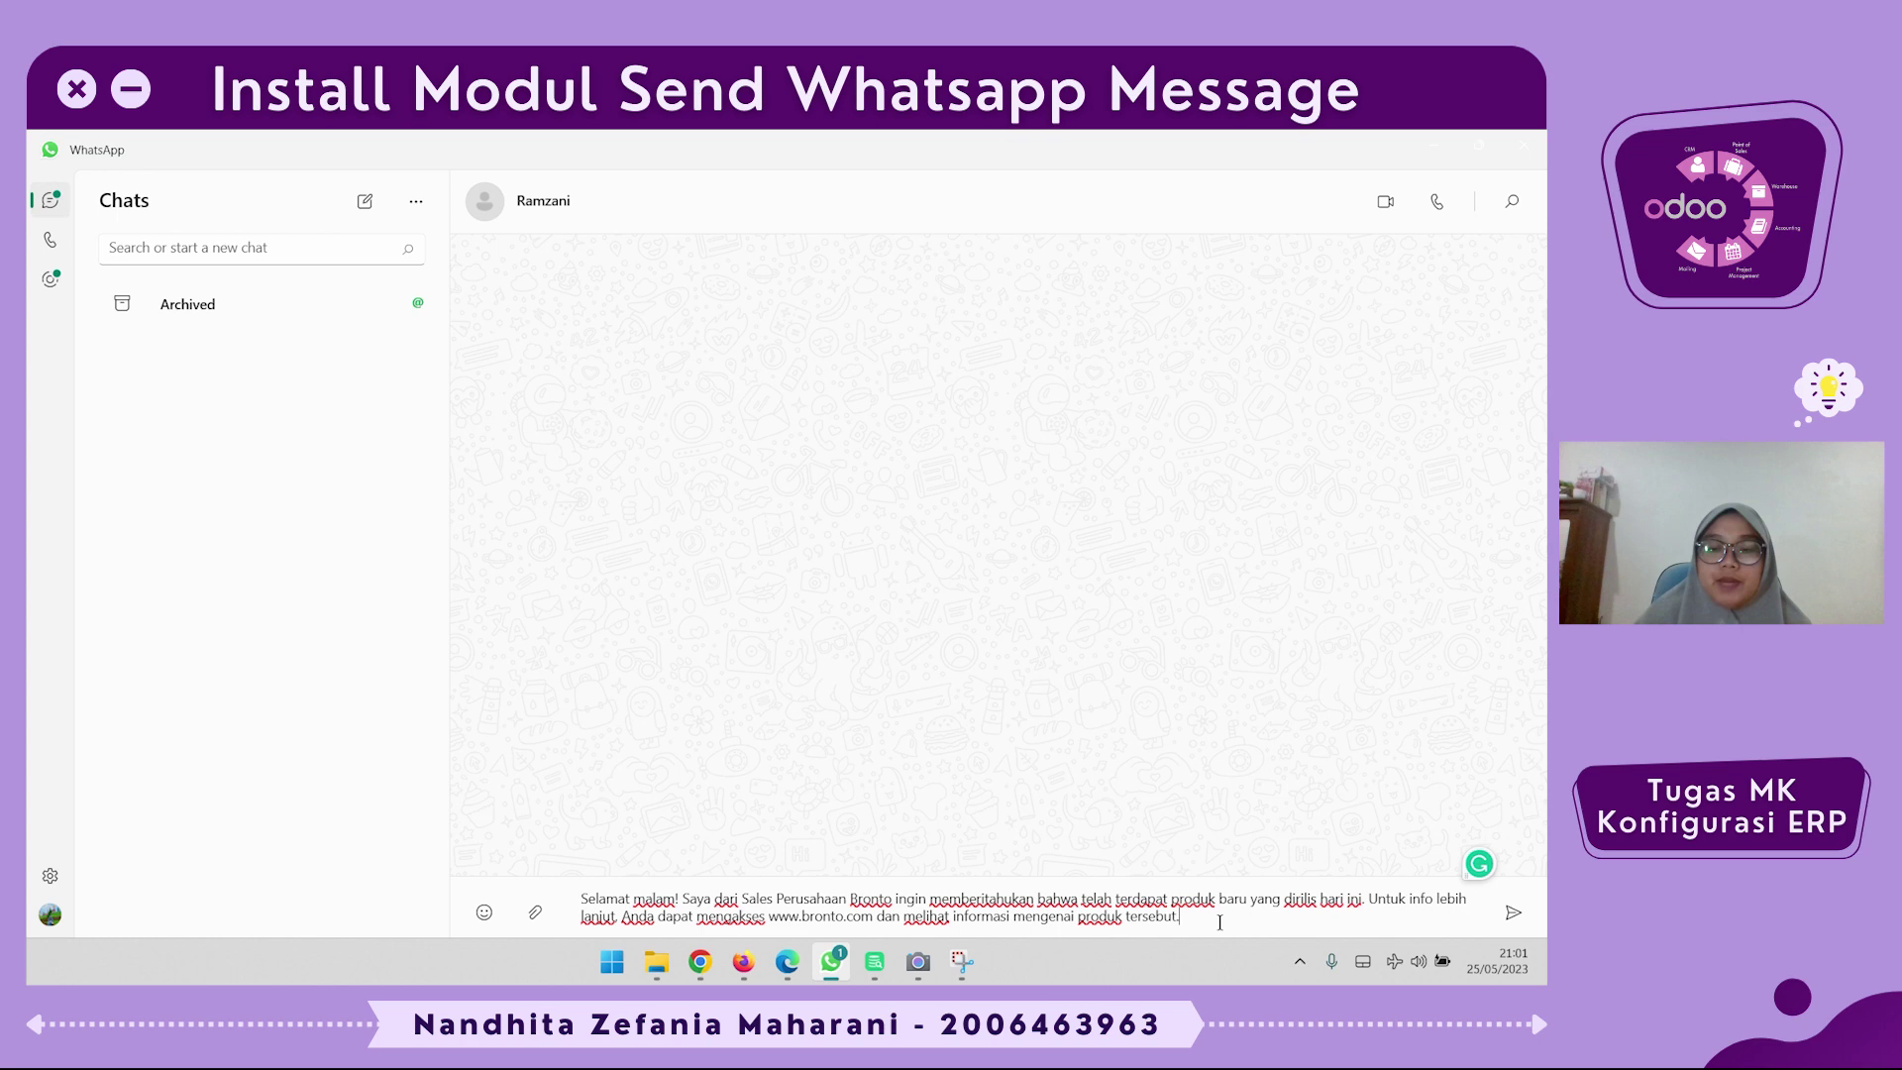
{"action": "left_click", "coordinate": [787, 961]}
{"action": "left_click", "coordinate": [517, 404]}
{"action": "left_click", "coordinate": [1025, 397]}
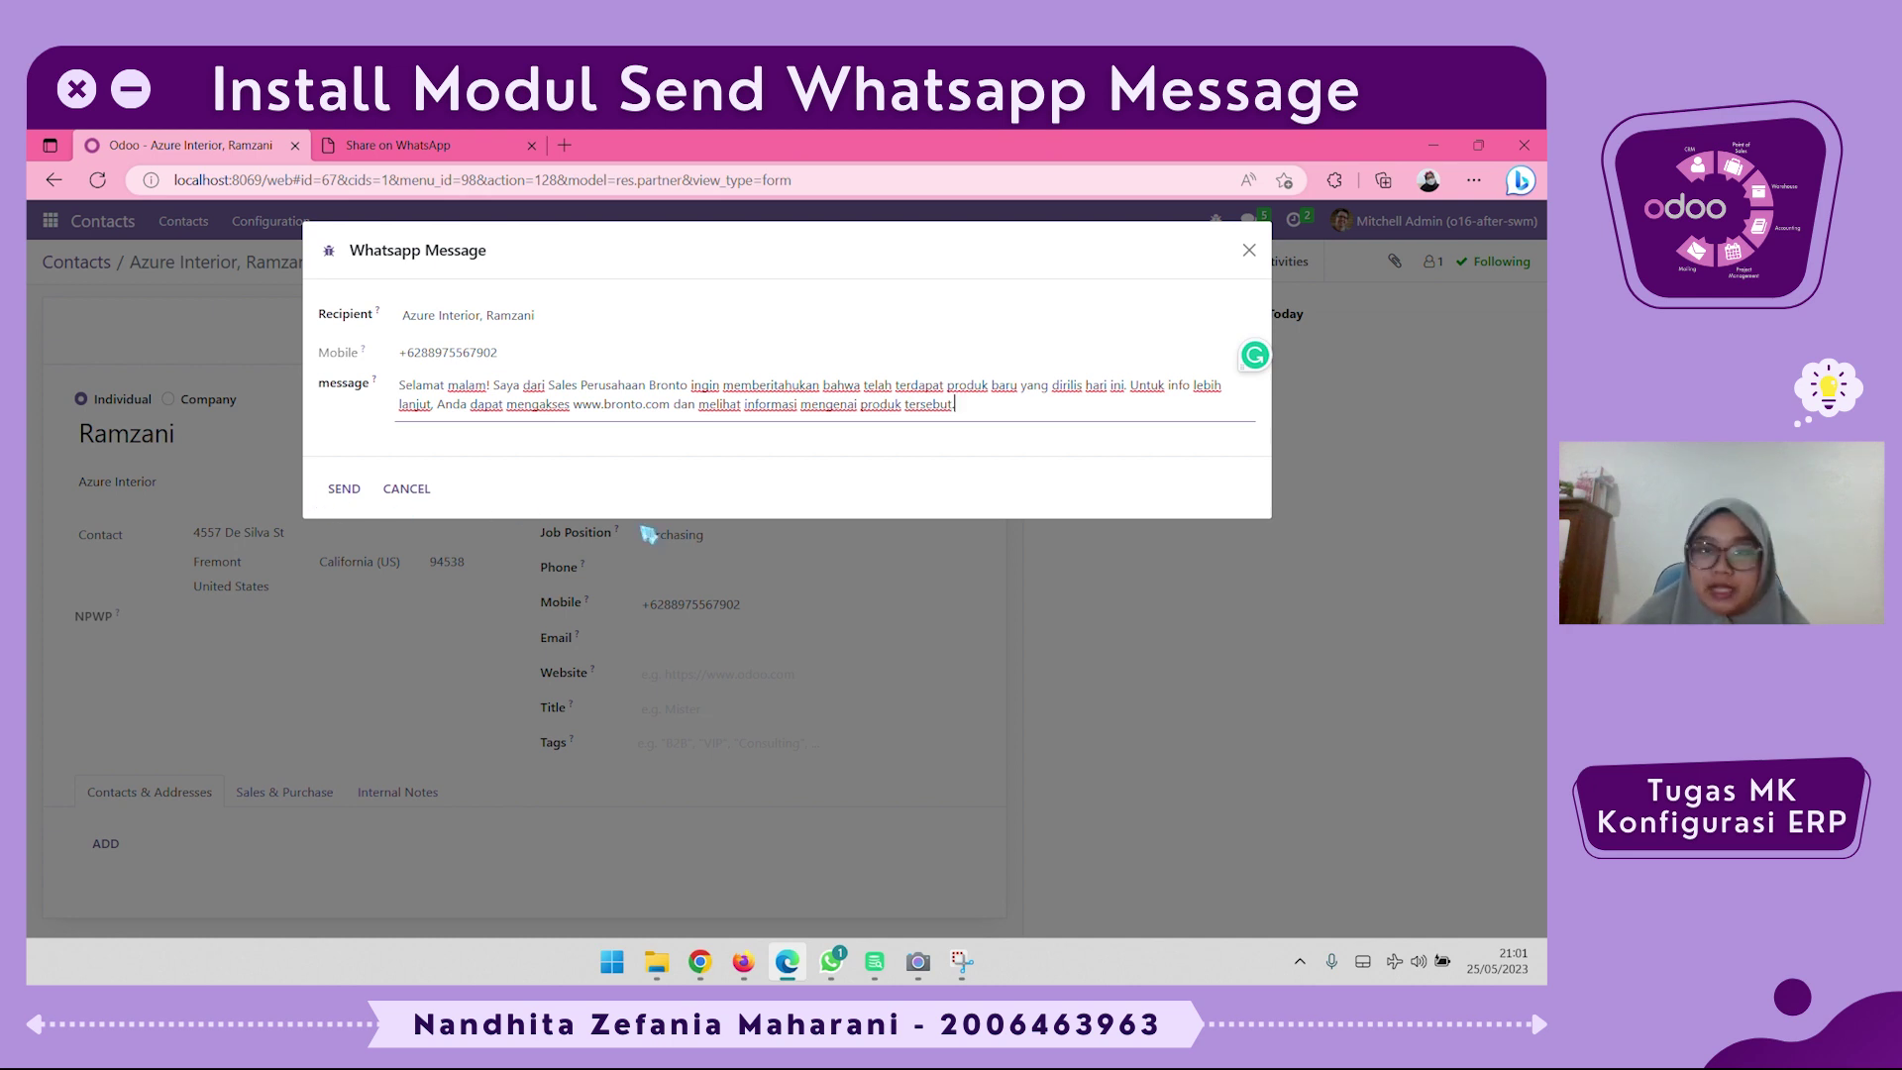
Return to the WhatsApp chat, check the drafted product announcement and send it to the contact
{"action": "left_click", "coordinate": [831, 961]}
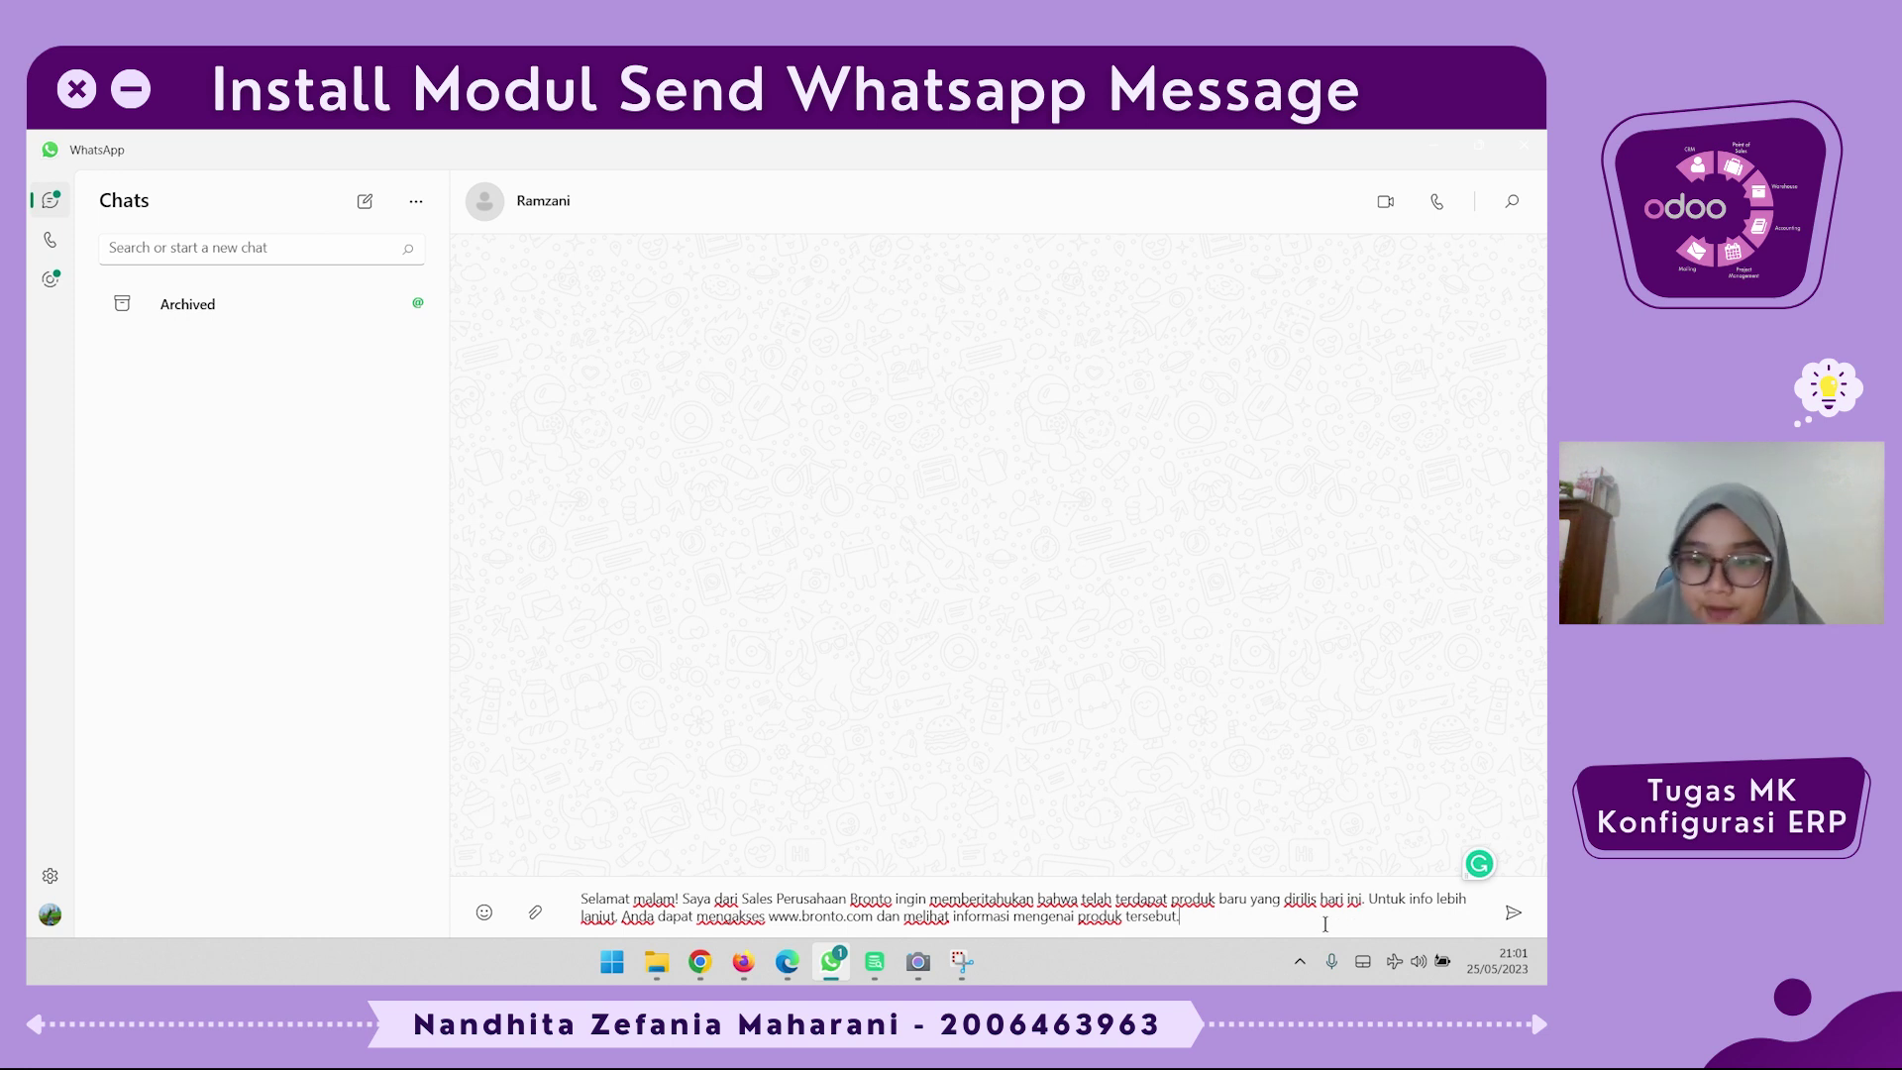
{"action": "left_click_drag", "start_coordinate": [1277, 923], "coordinate": [584, 899]}
{"action": "left_click", "coordinate": [606, 898]}
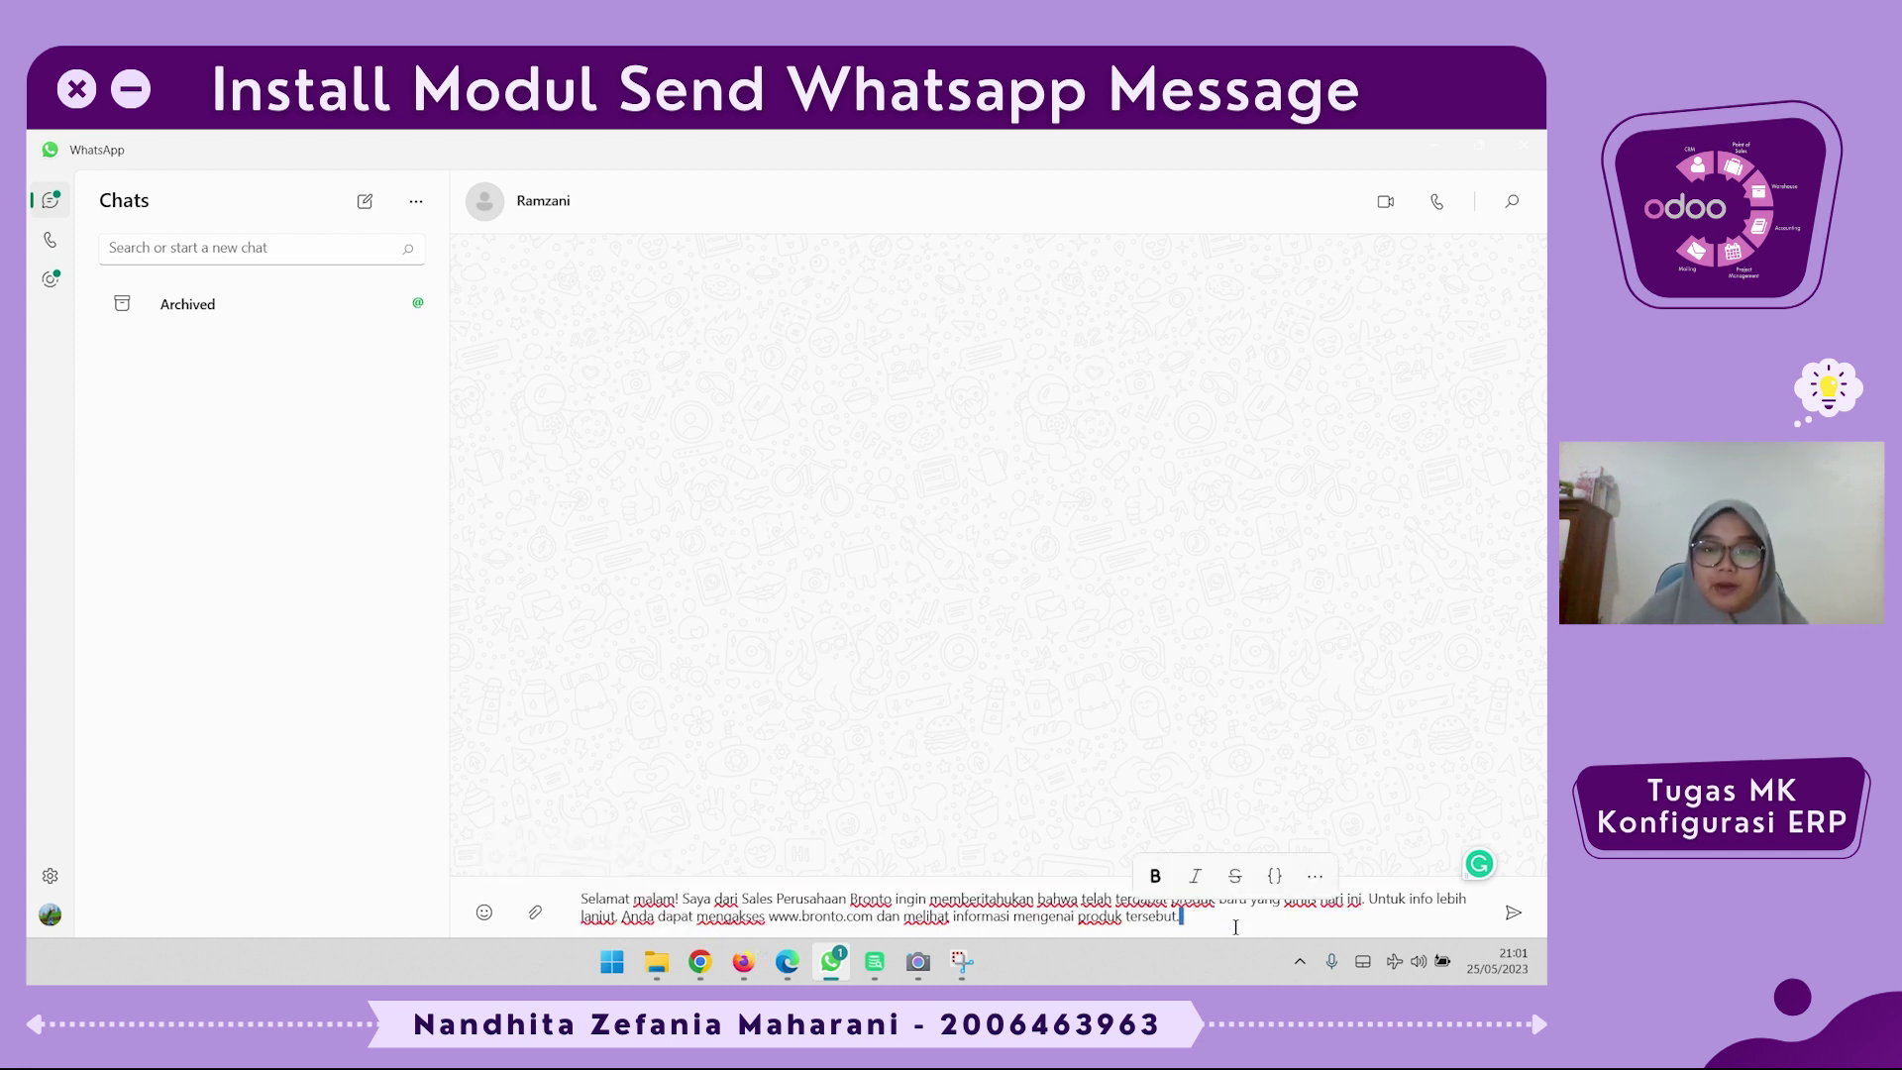
{"action": "left_click", "coordinate": [1513, 917]}
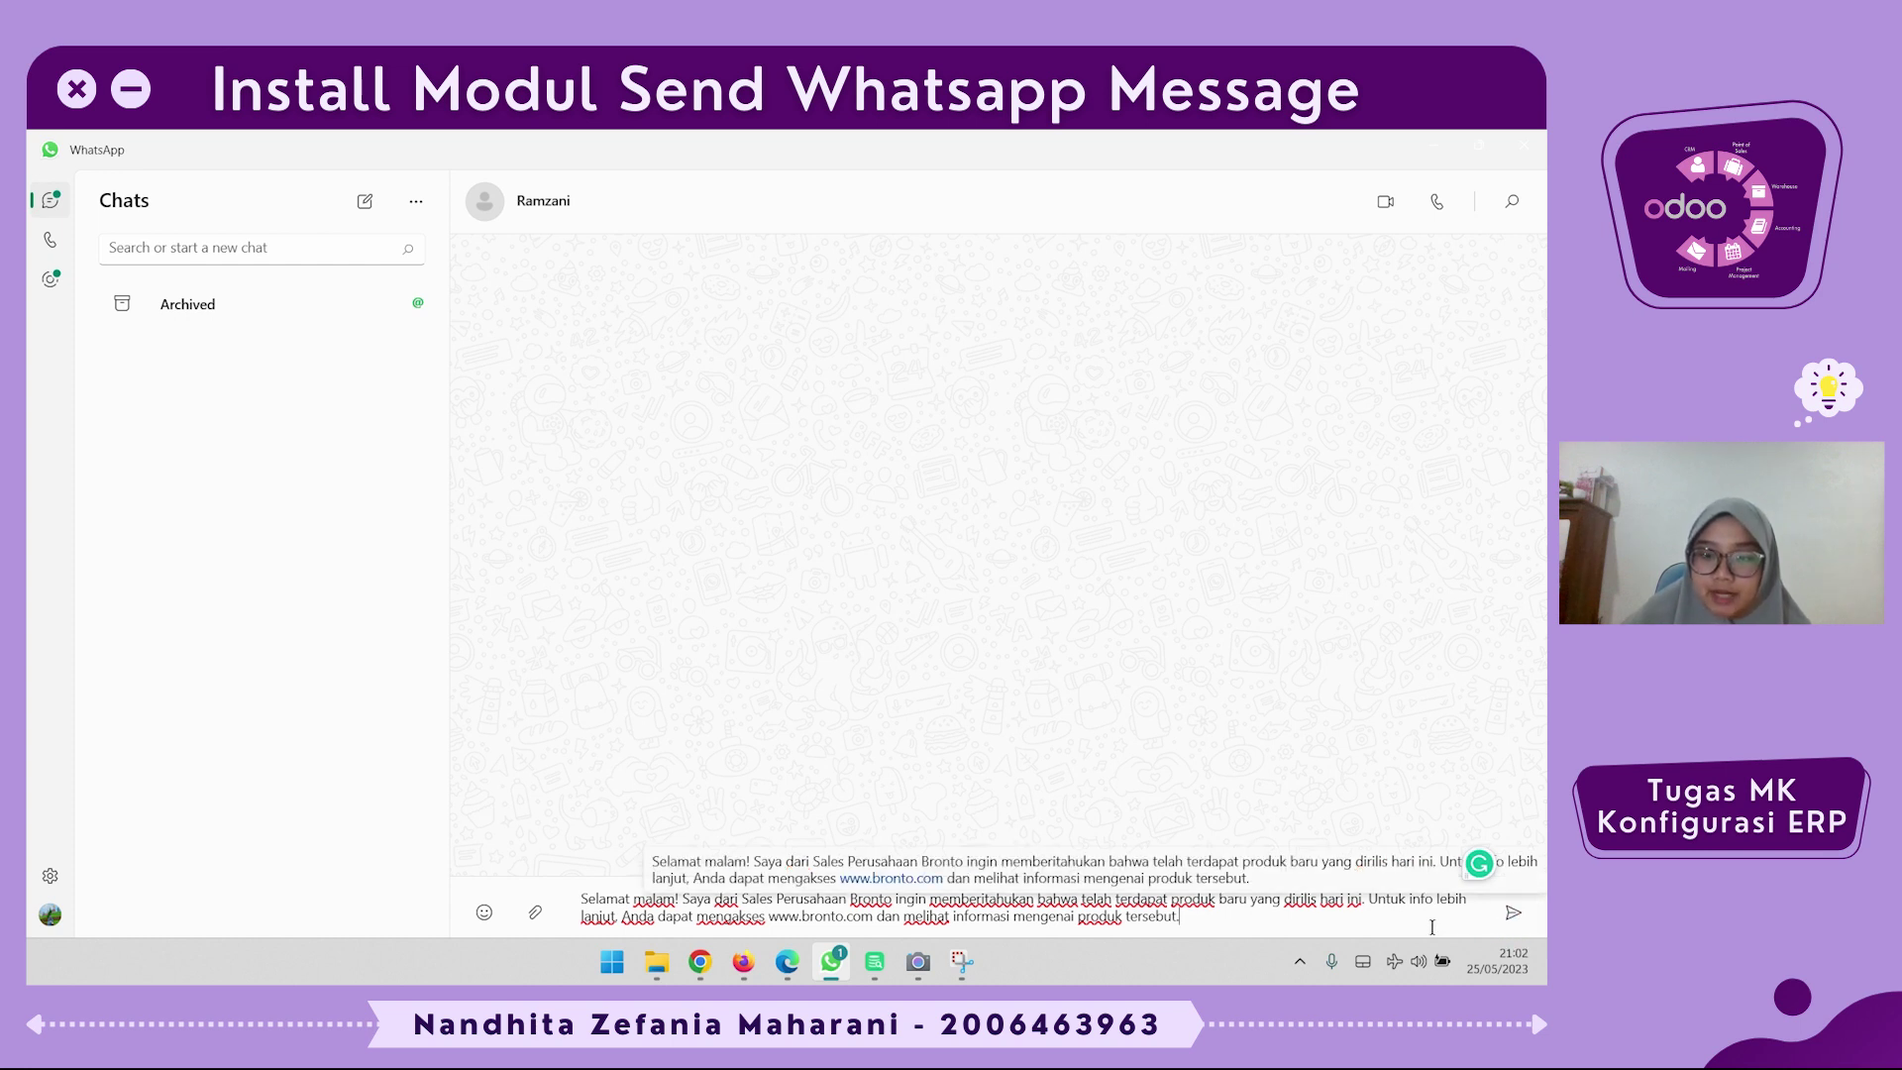
{"action": "key", "text": "Return"}
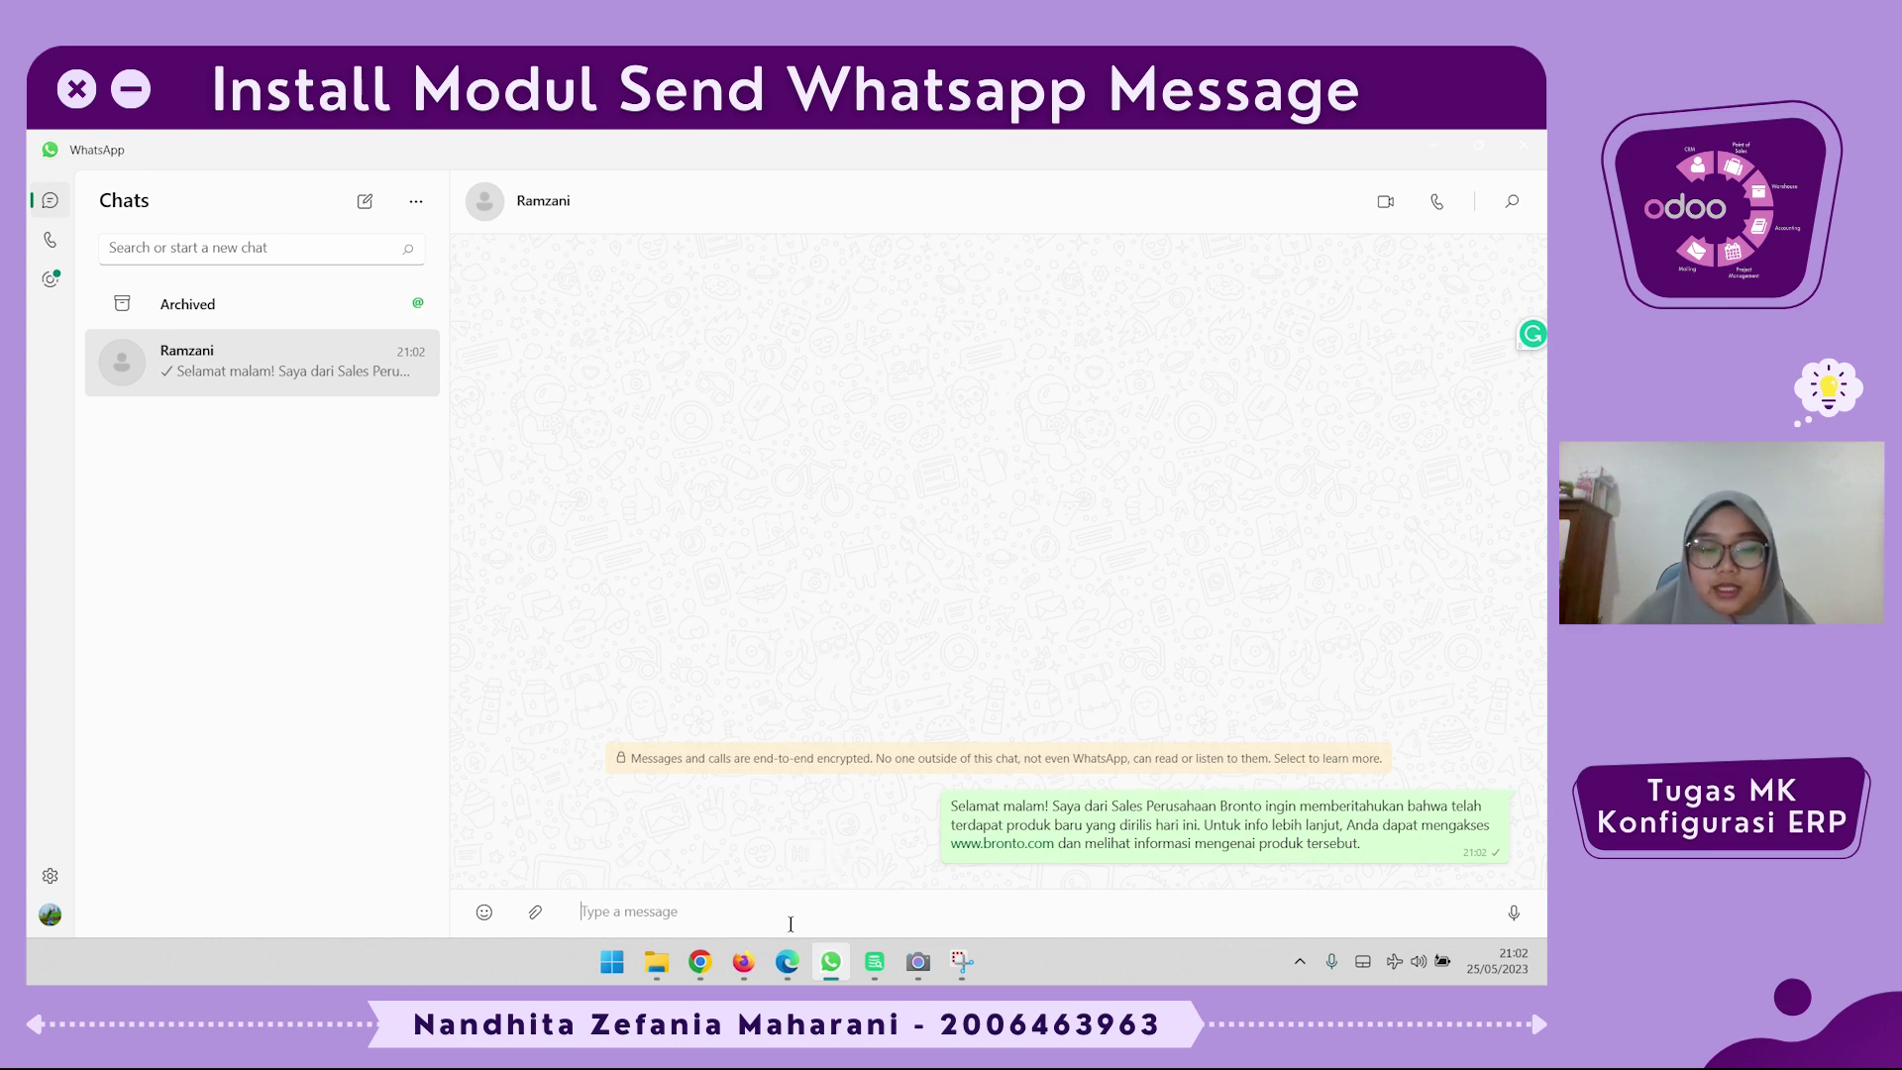
Switch back to Odoo in Edge, close the Whatsapp Message dialog and inspect the contact's Mobile and Phone fields
{"action": "left_click", "coordinate": [787, 962]}
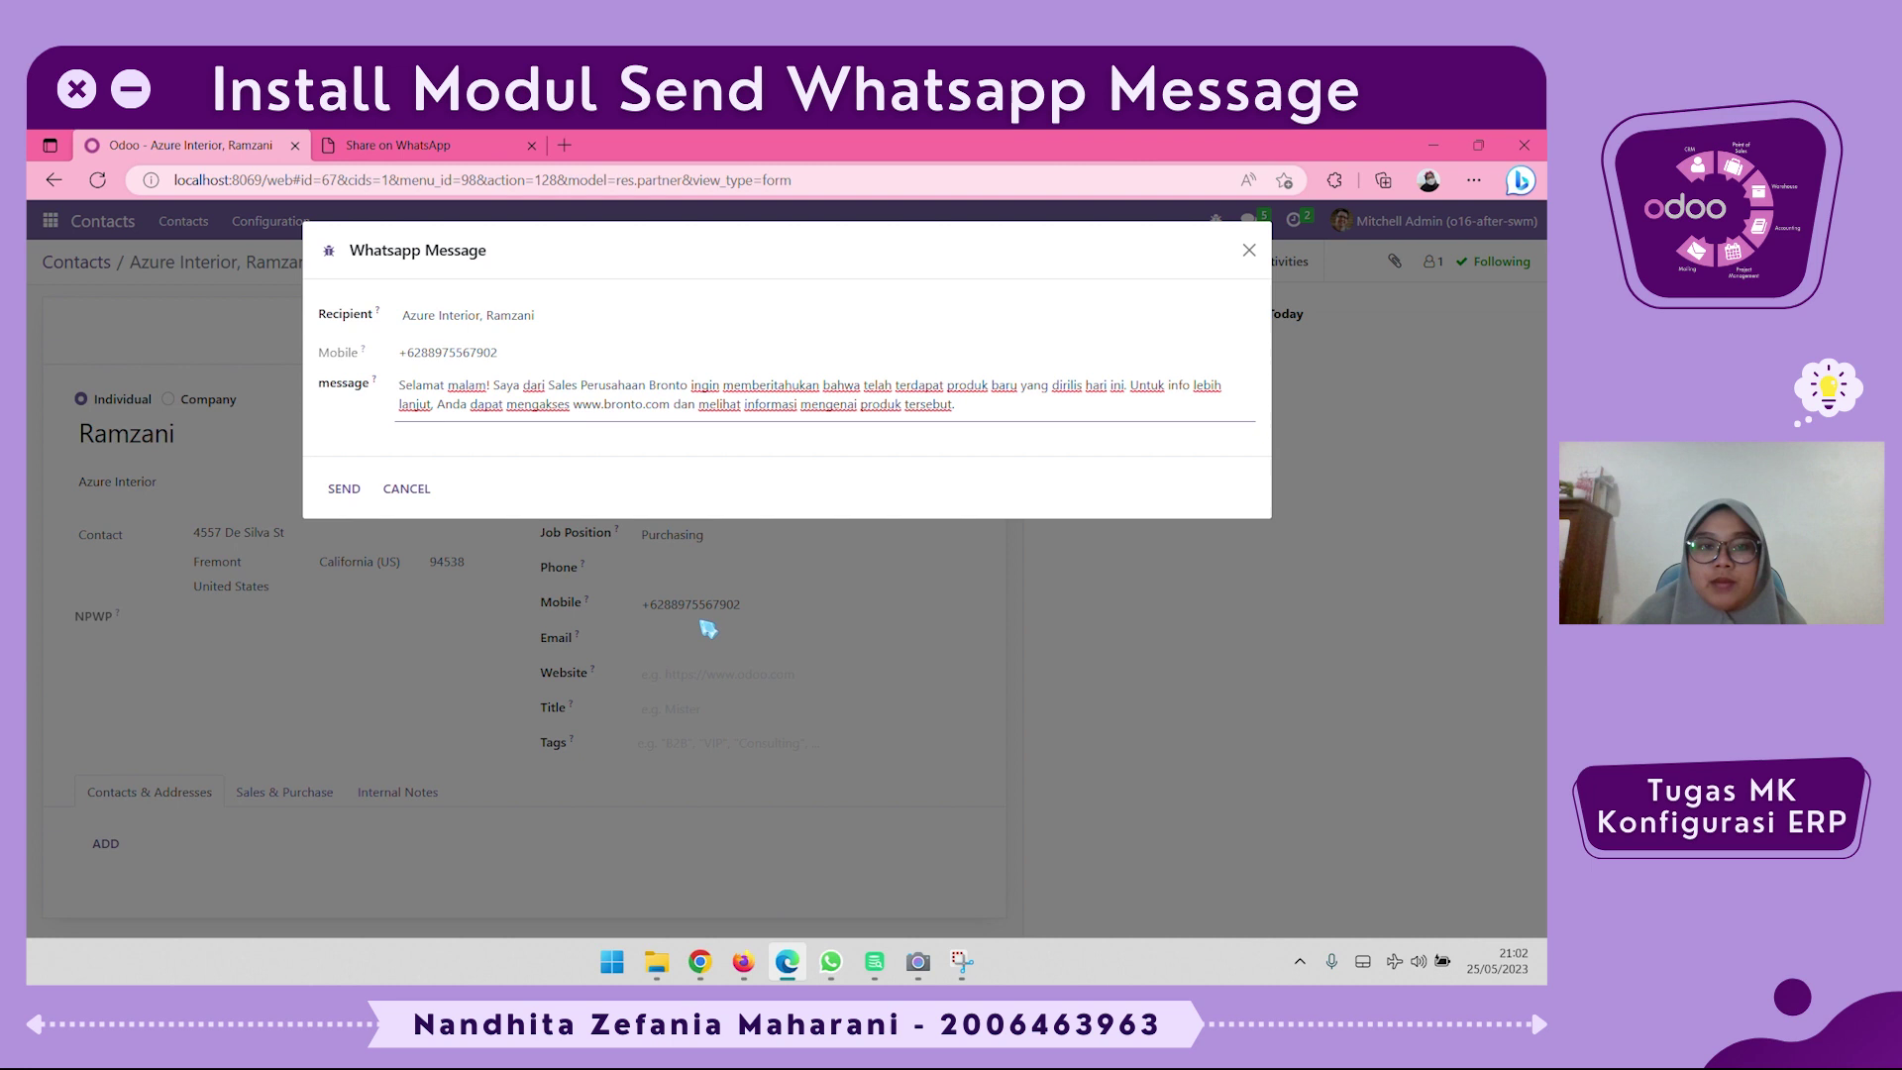
{"action": "left_click", "coordinate": [1248, 251]}
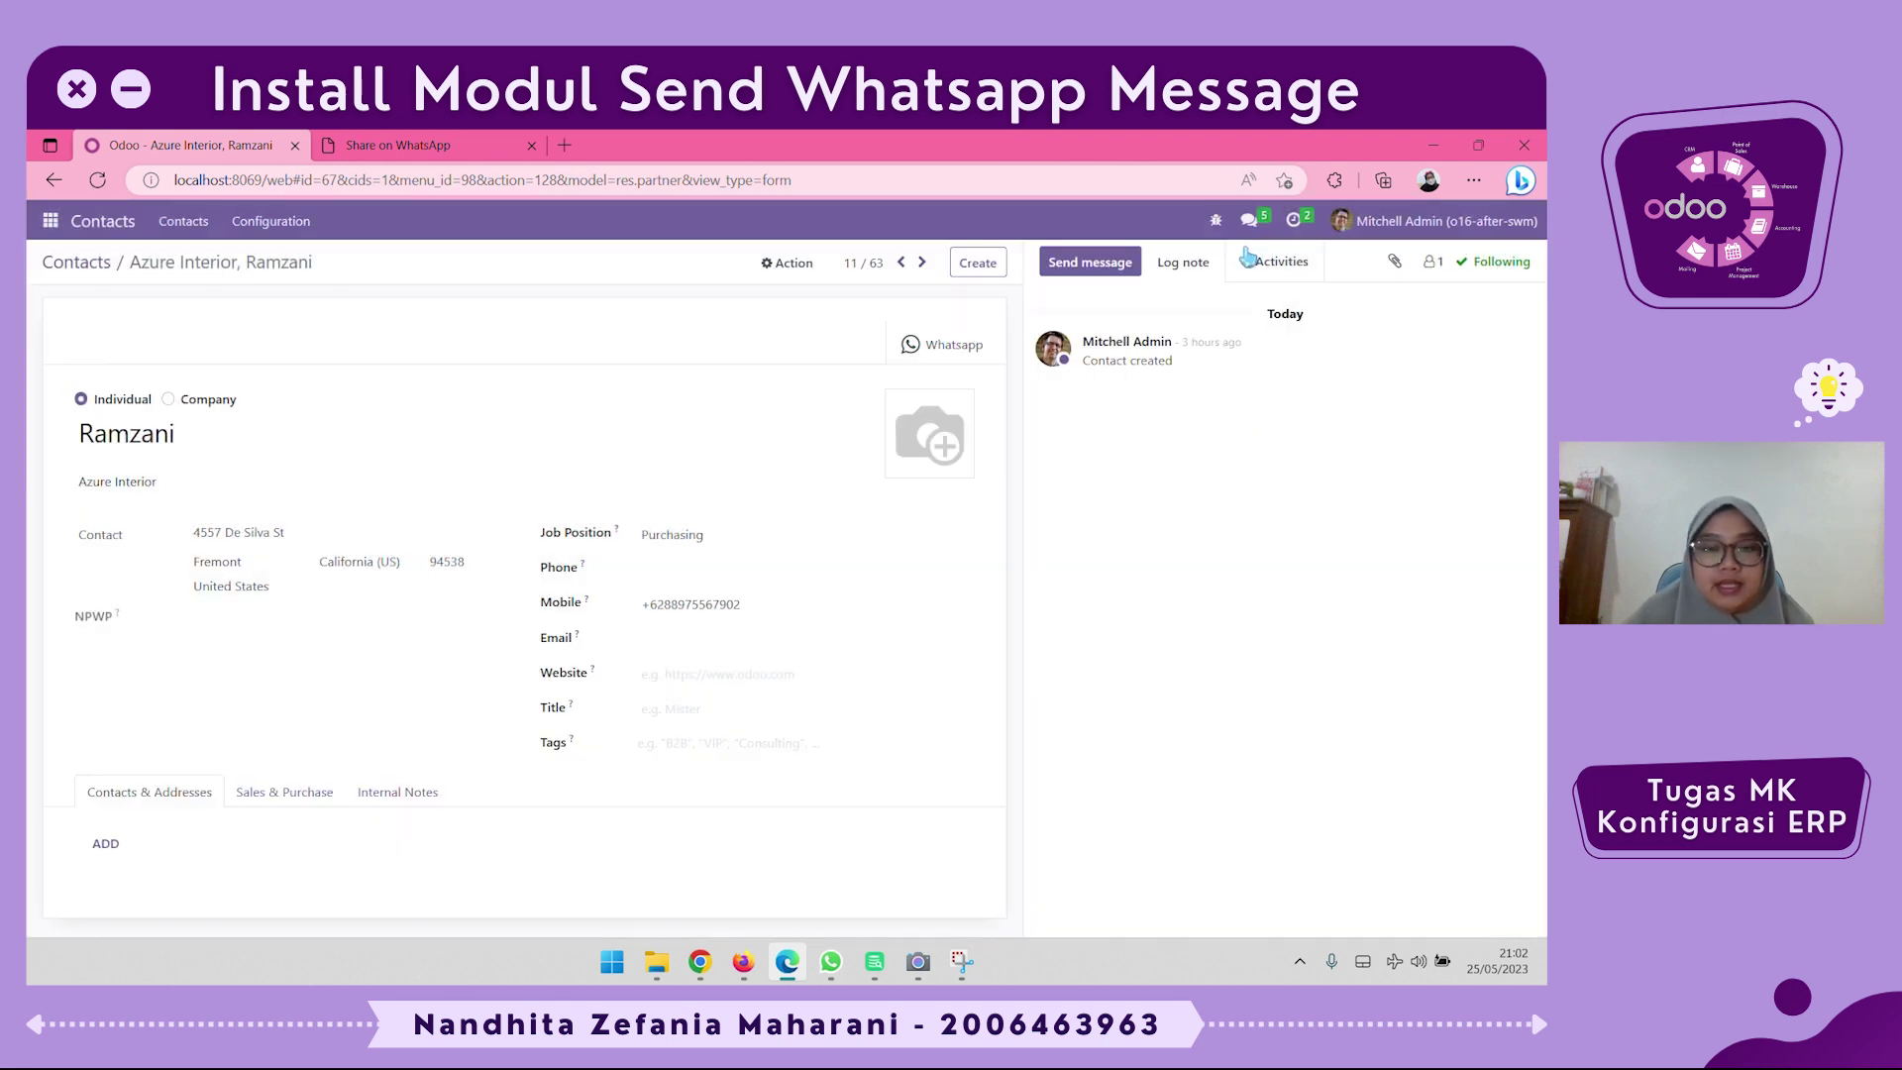
{"action": "triple_click", "coordinate": [642, 602]}
{"action": "left_click", "coordinate": [663, 603]}
{"action": "left_click_drag", "start_coordinate": [664, 603], "coordinate": [586, 612]}
{"action": "left_click", "coordinate": [700, 570]}
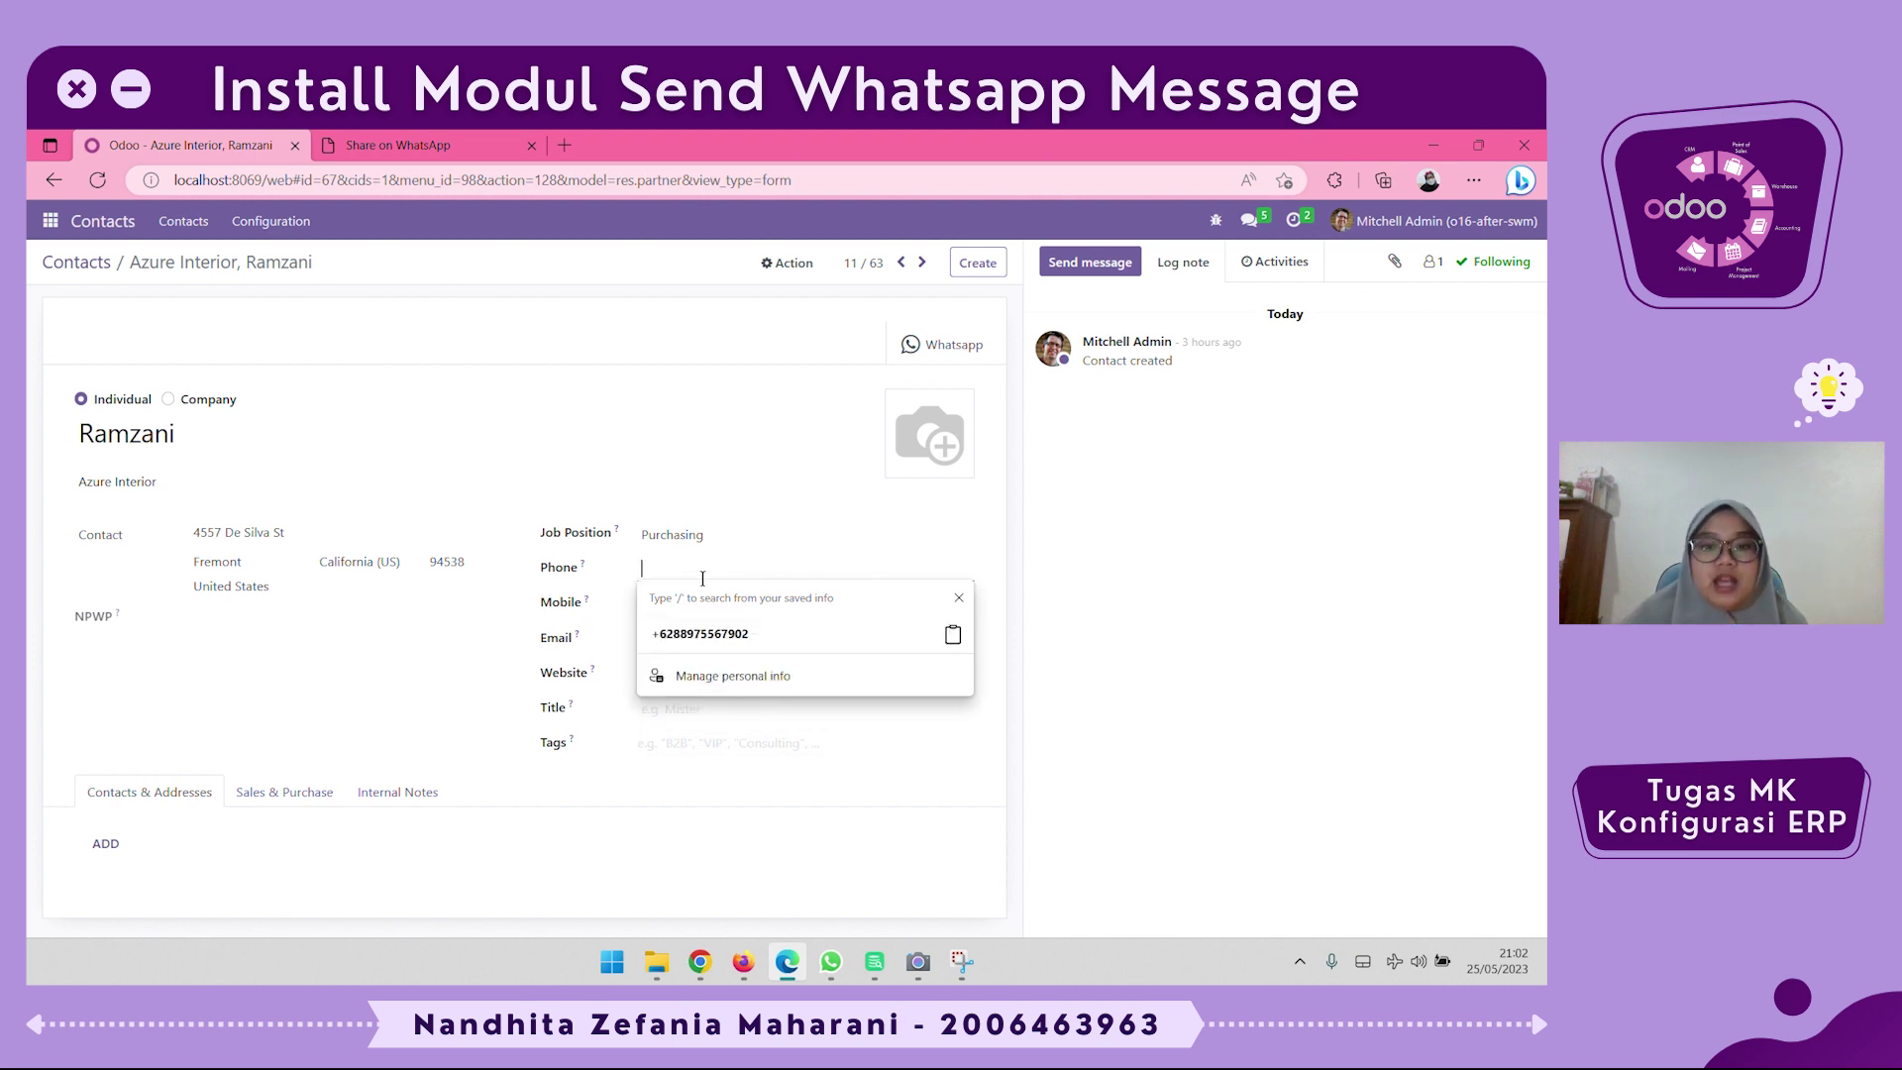
{"action": "left_click", "coordinate": [850, 615]}
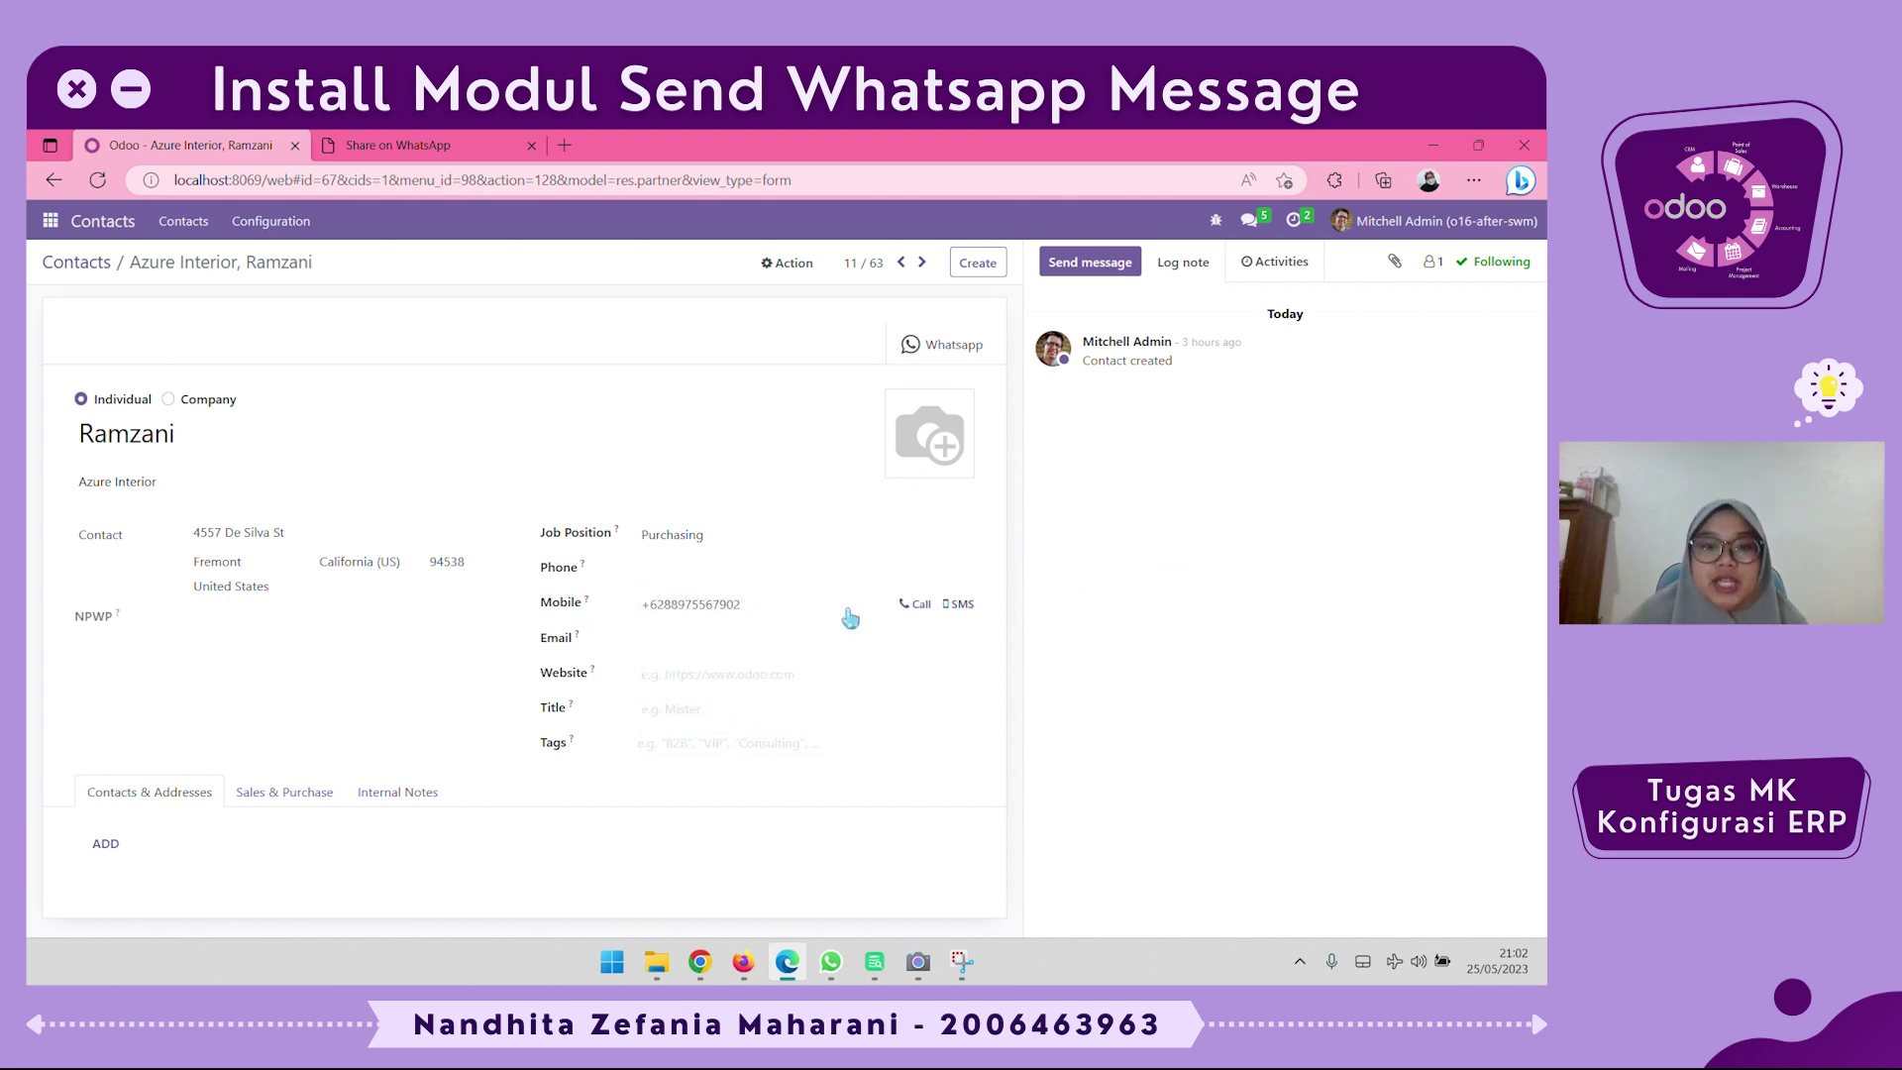
{"action": "left_click", "coordinate": [662, 604]}
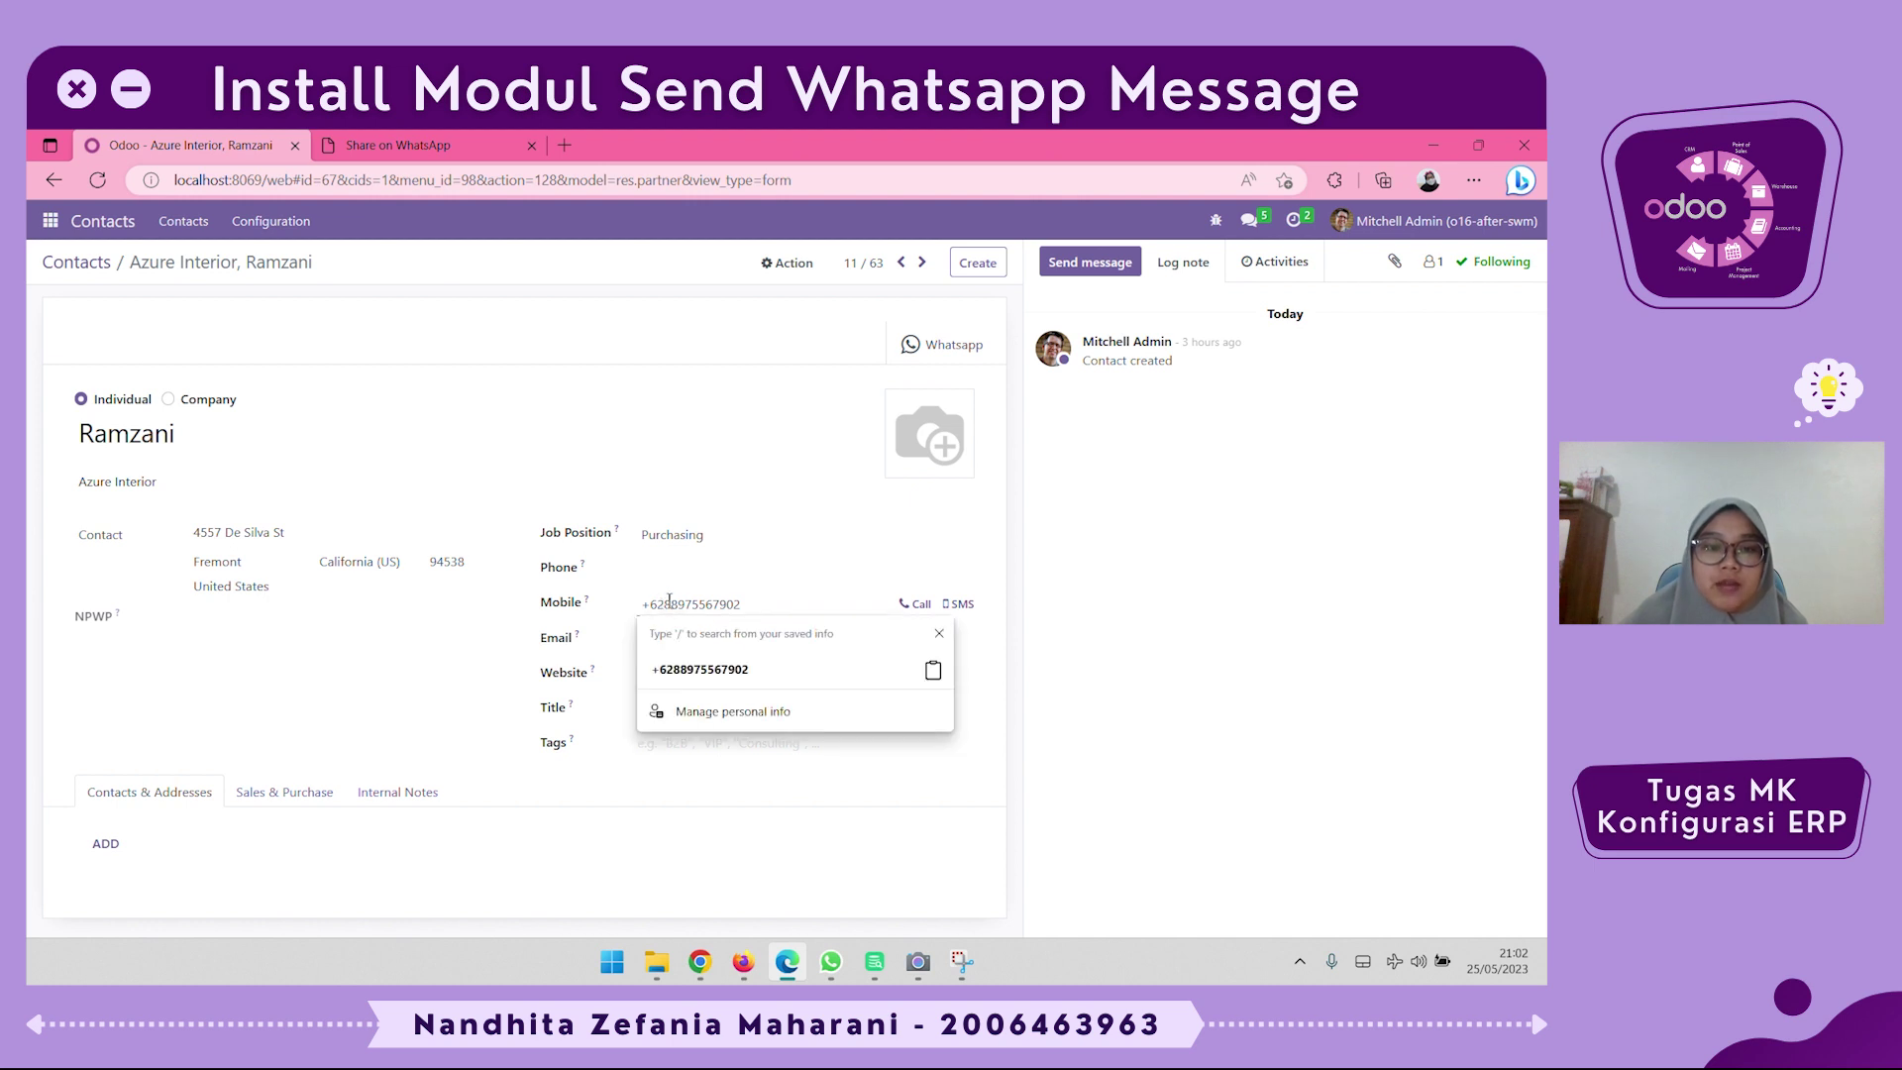
Replace the country code at the start of the contact's Mobile number with 0 and save the contact
{"action": "mouse_move", "coordinate": [664, 604]}
{"action": "left_mouse_down"}
{"action": "mouse_move", "coordinate": [618, 604]}
{"action": "mouse_move", "coordinate": [639, 599]}
{"action": "left_mouse_up"}
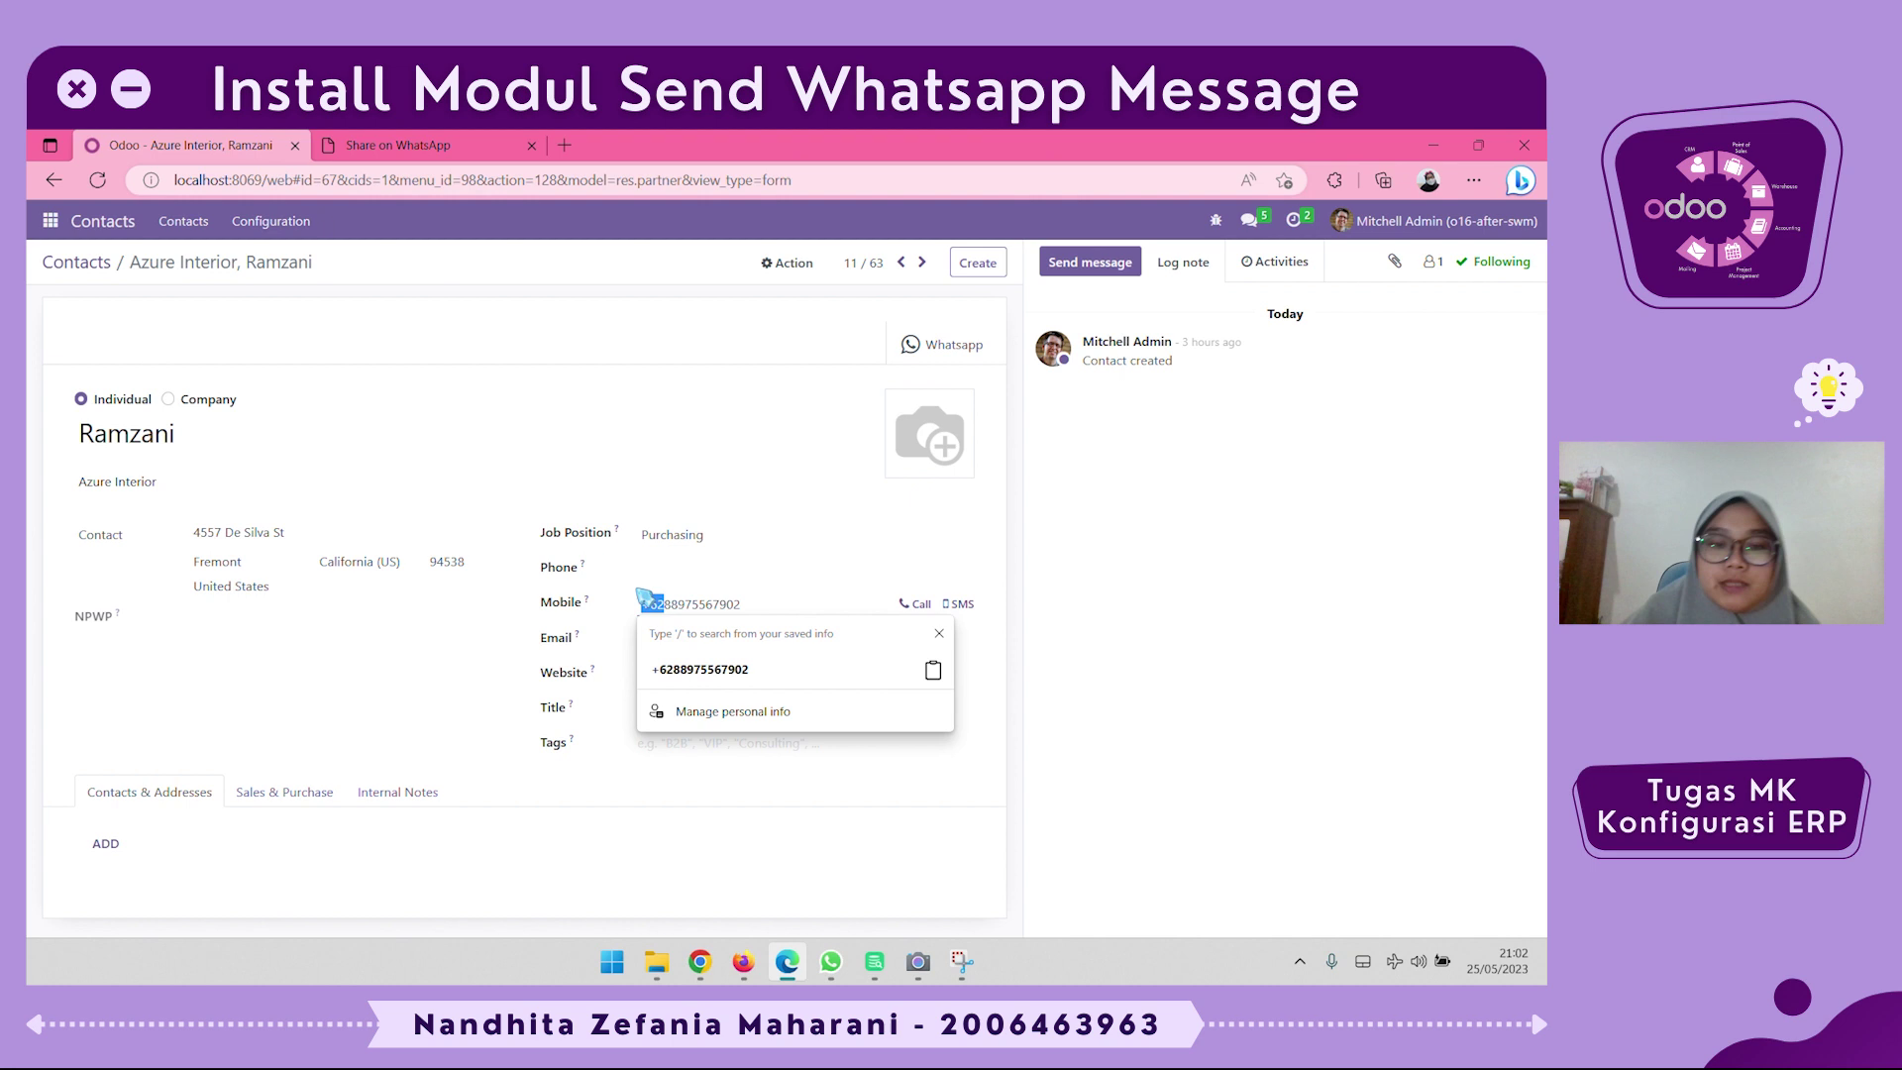
{"action": "key", "text": "BackSpace"}
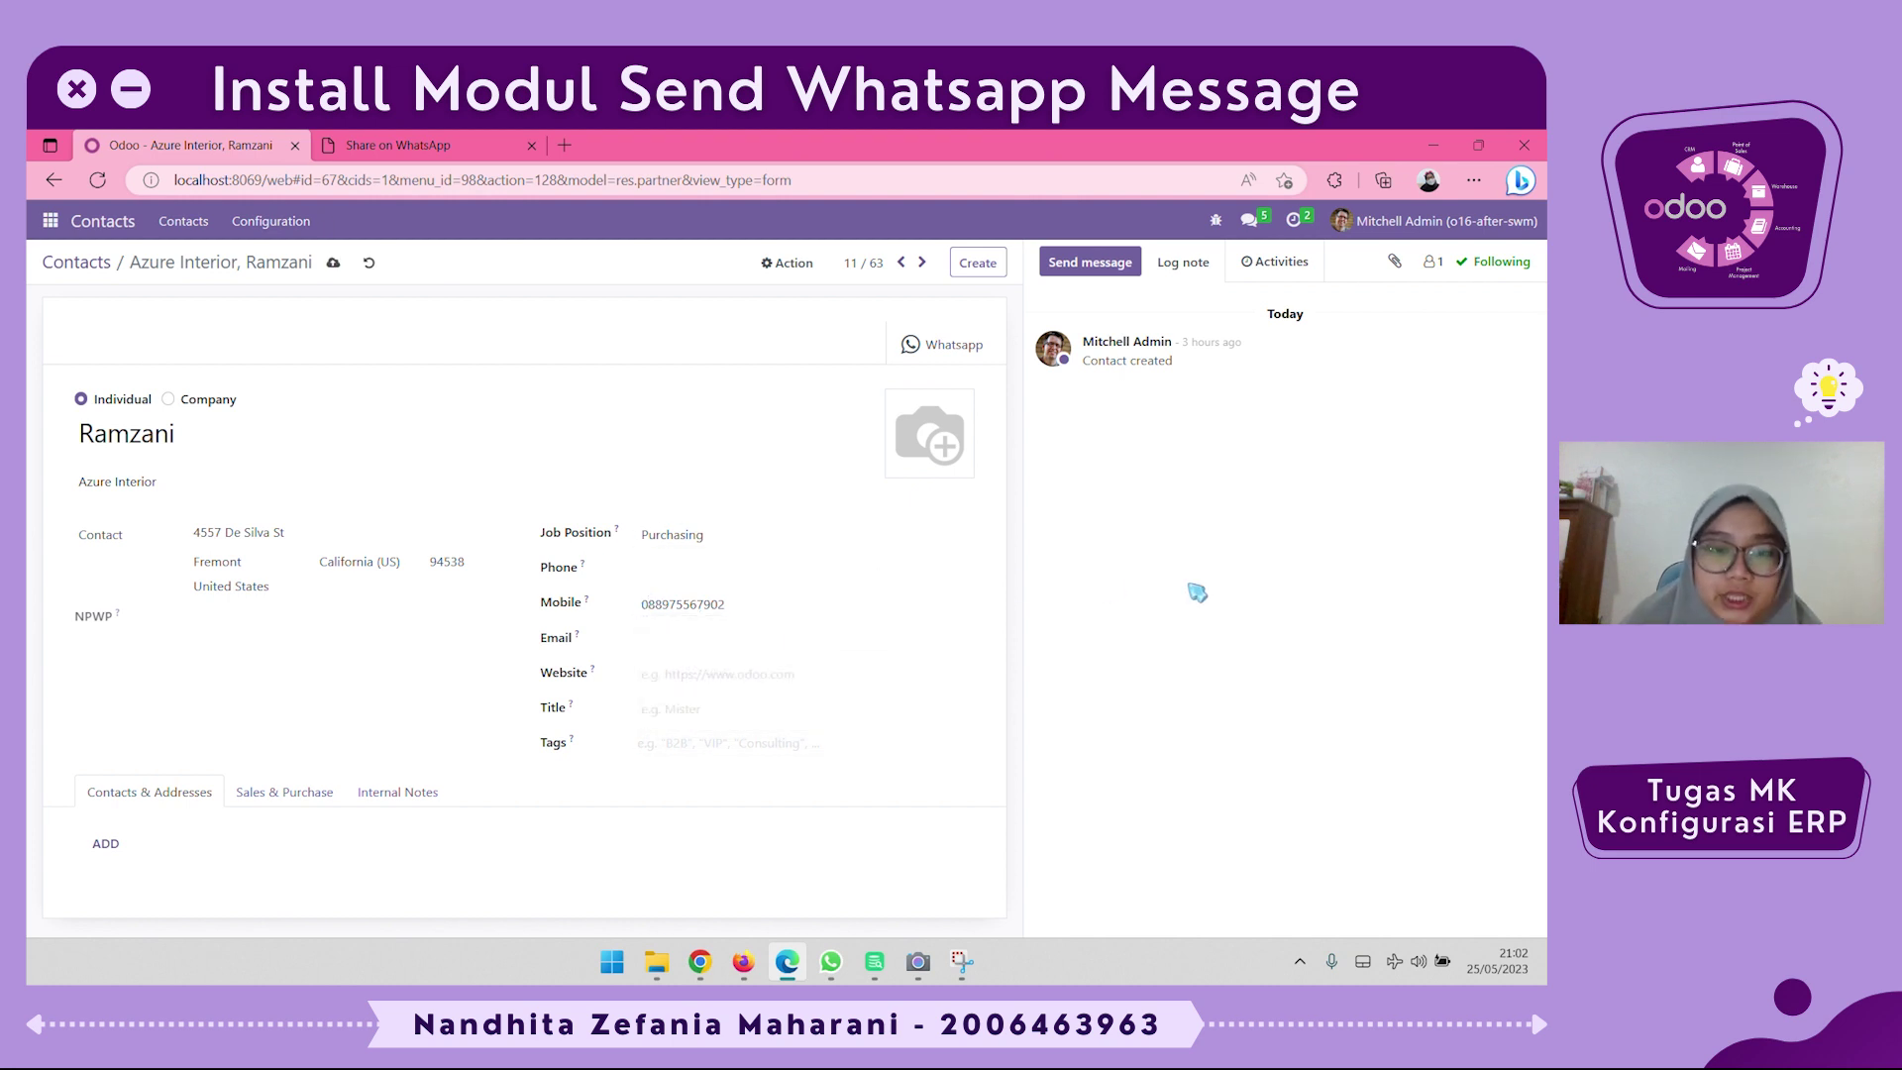
{"action": "left_click", "coordinate": [334, 265]}
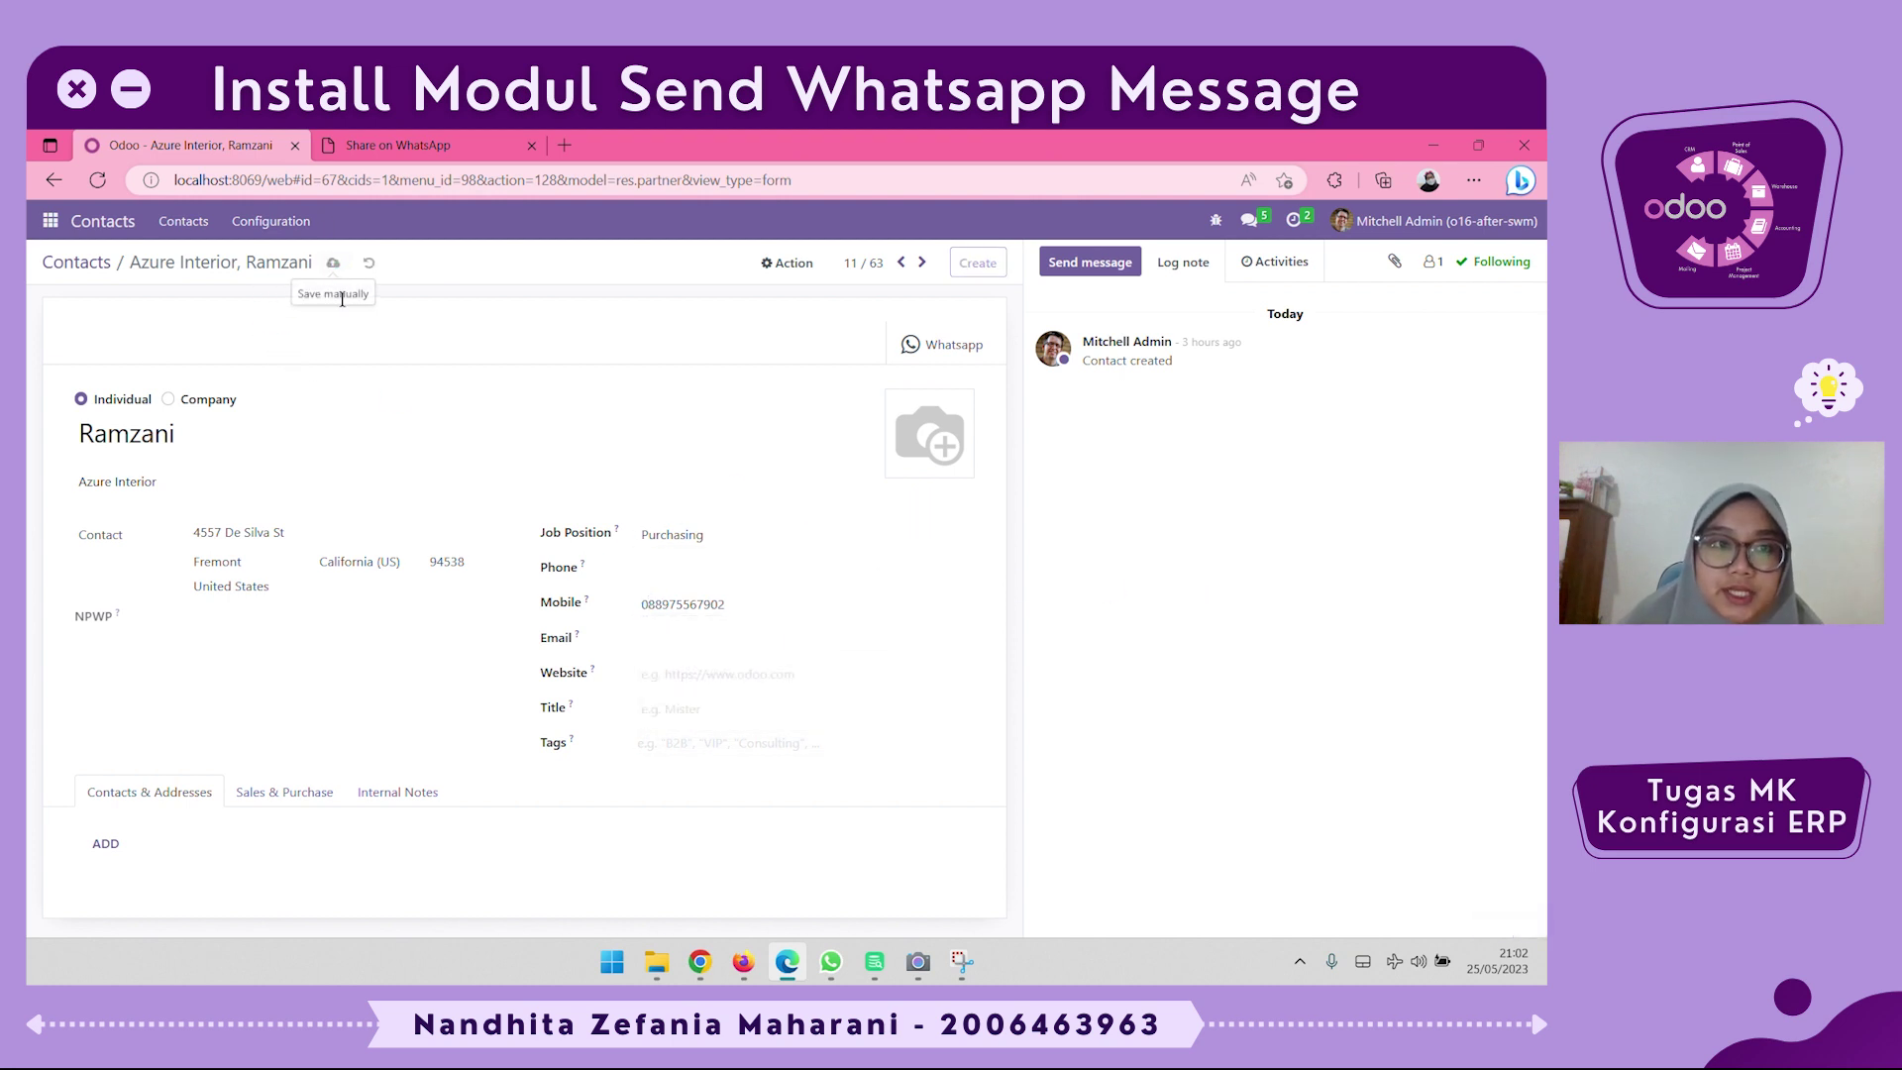
Compose a WhatsApp message to this contact reading "Test kode negara dirubah" and send it from Odoo
{"action": "left_click", "coordinate": [923, 347]}
{"action": "left_click", "coordinate": [698, 395]}
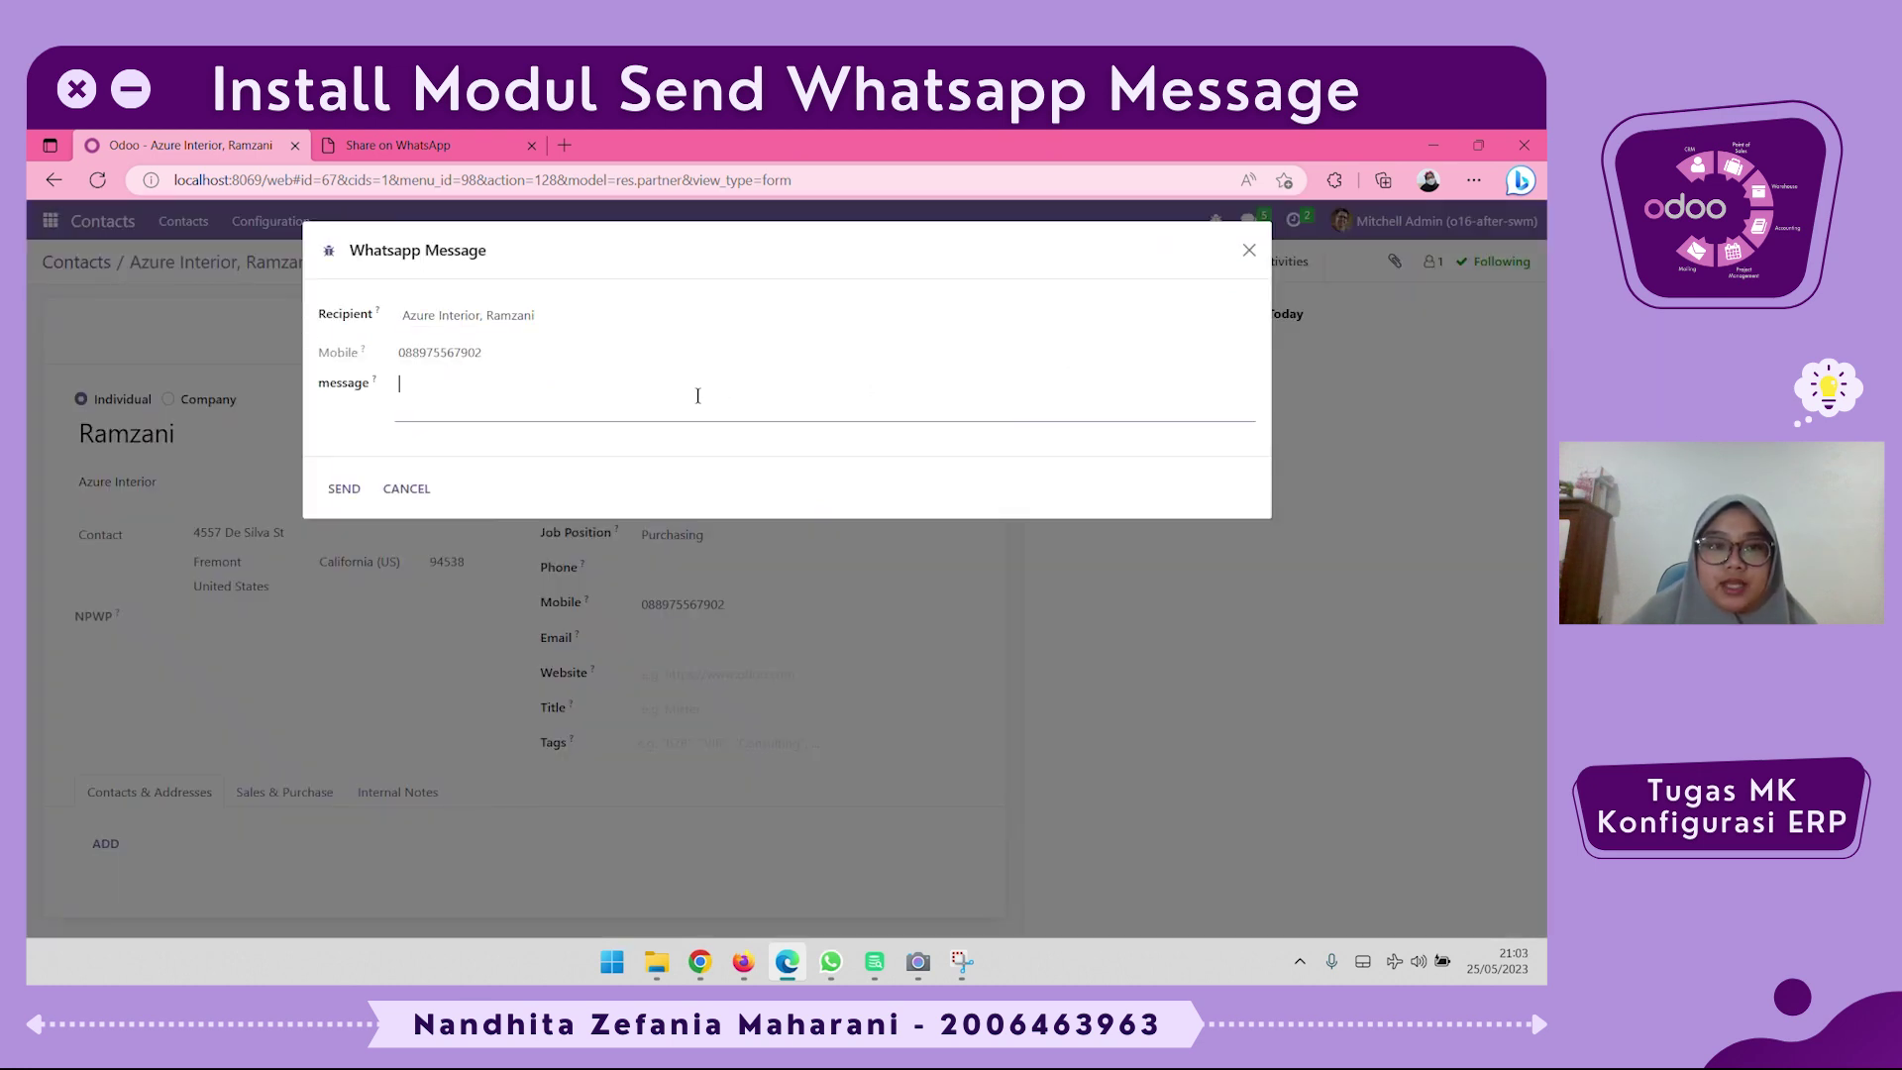
{"action": "type", "text": "Test"}
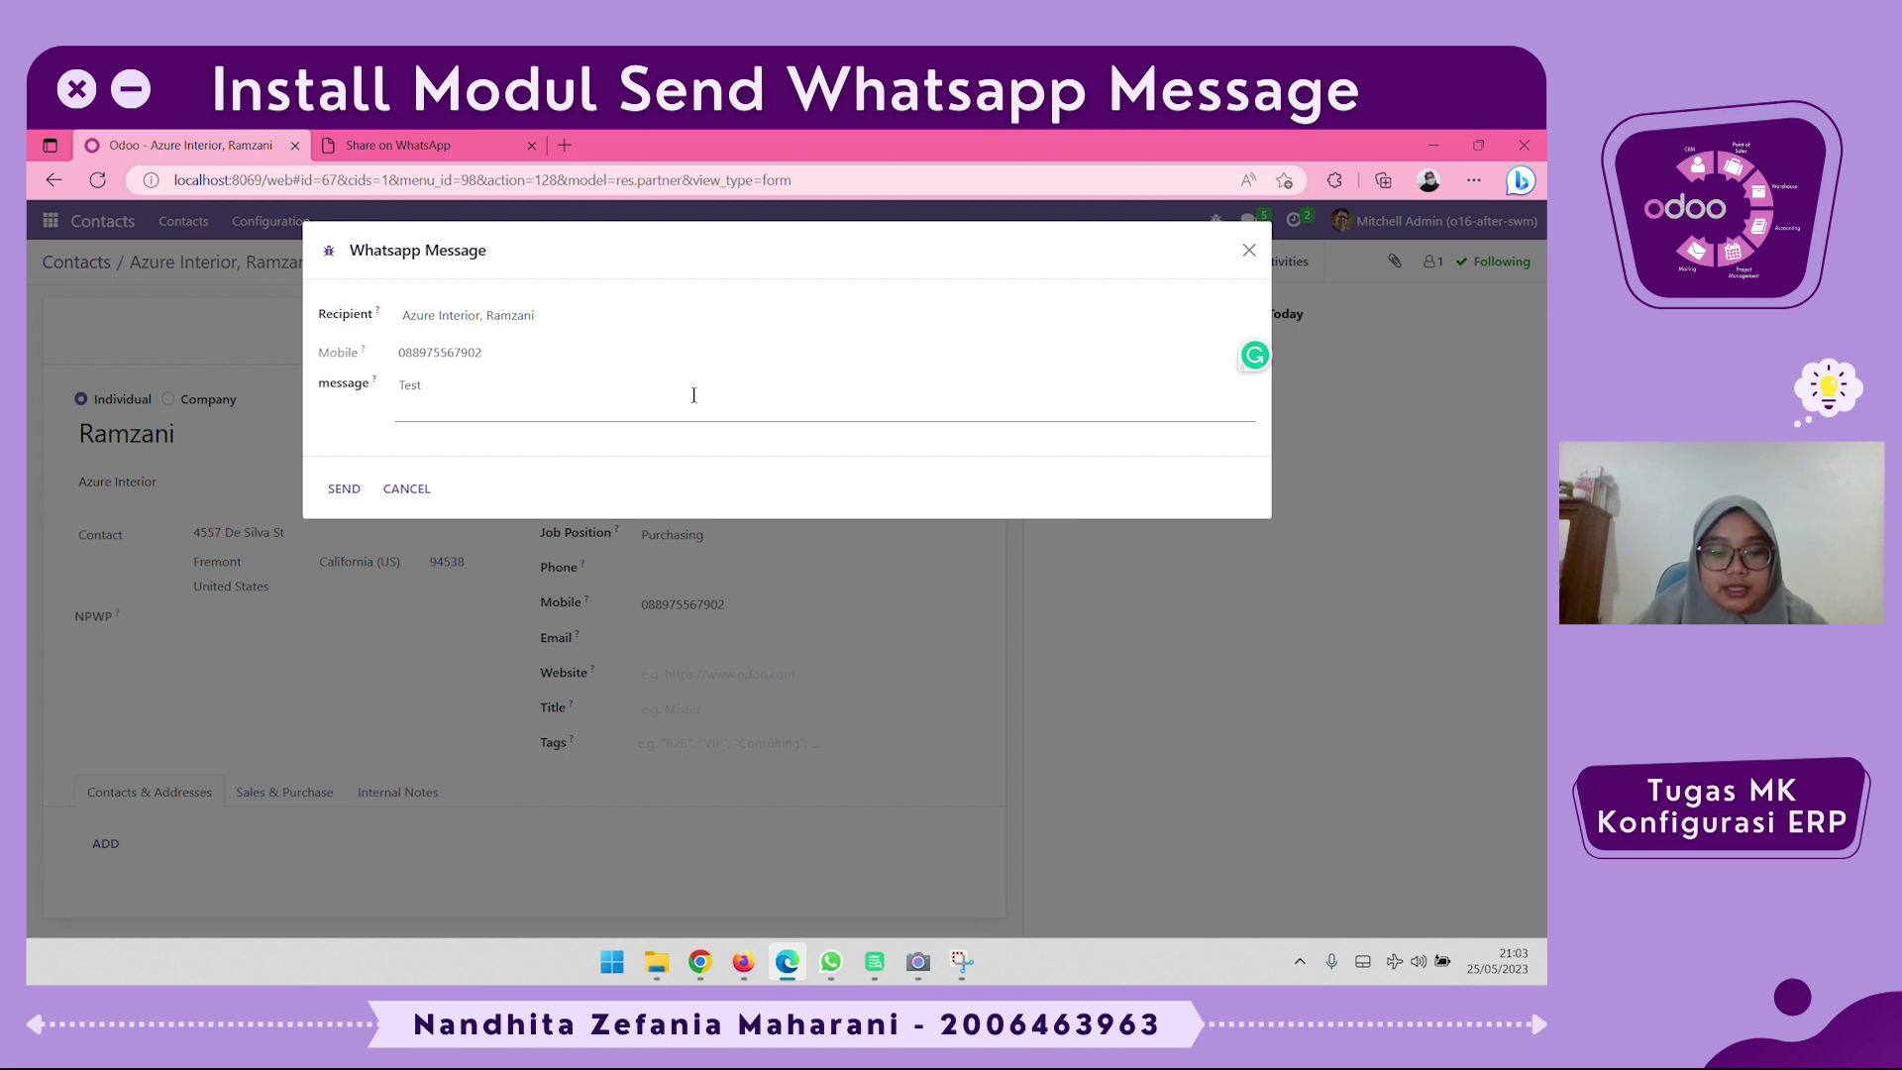
{"action": "type", "text": " kode negara riuba"}
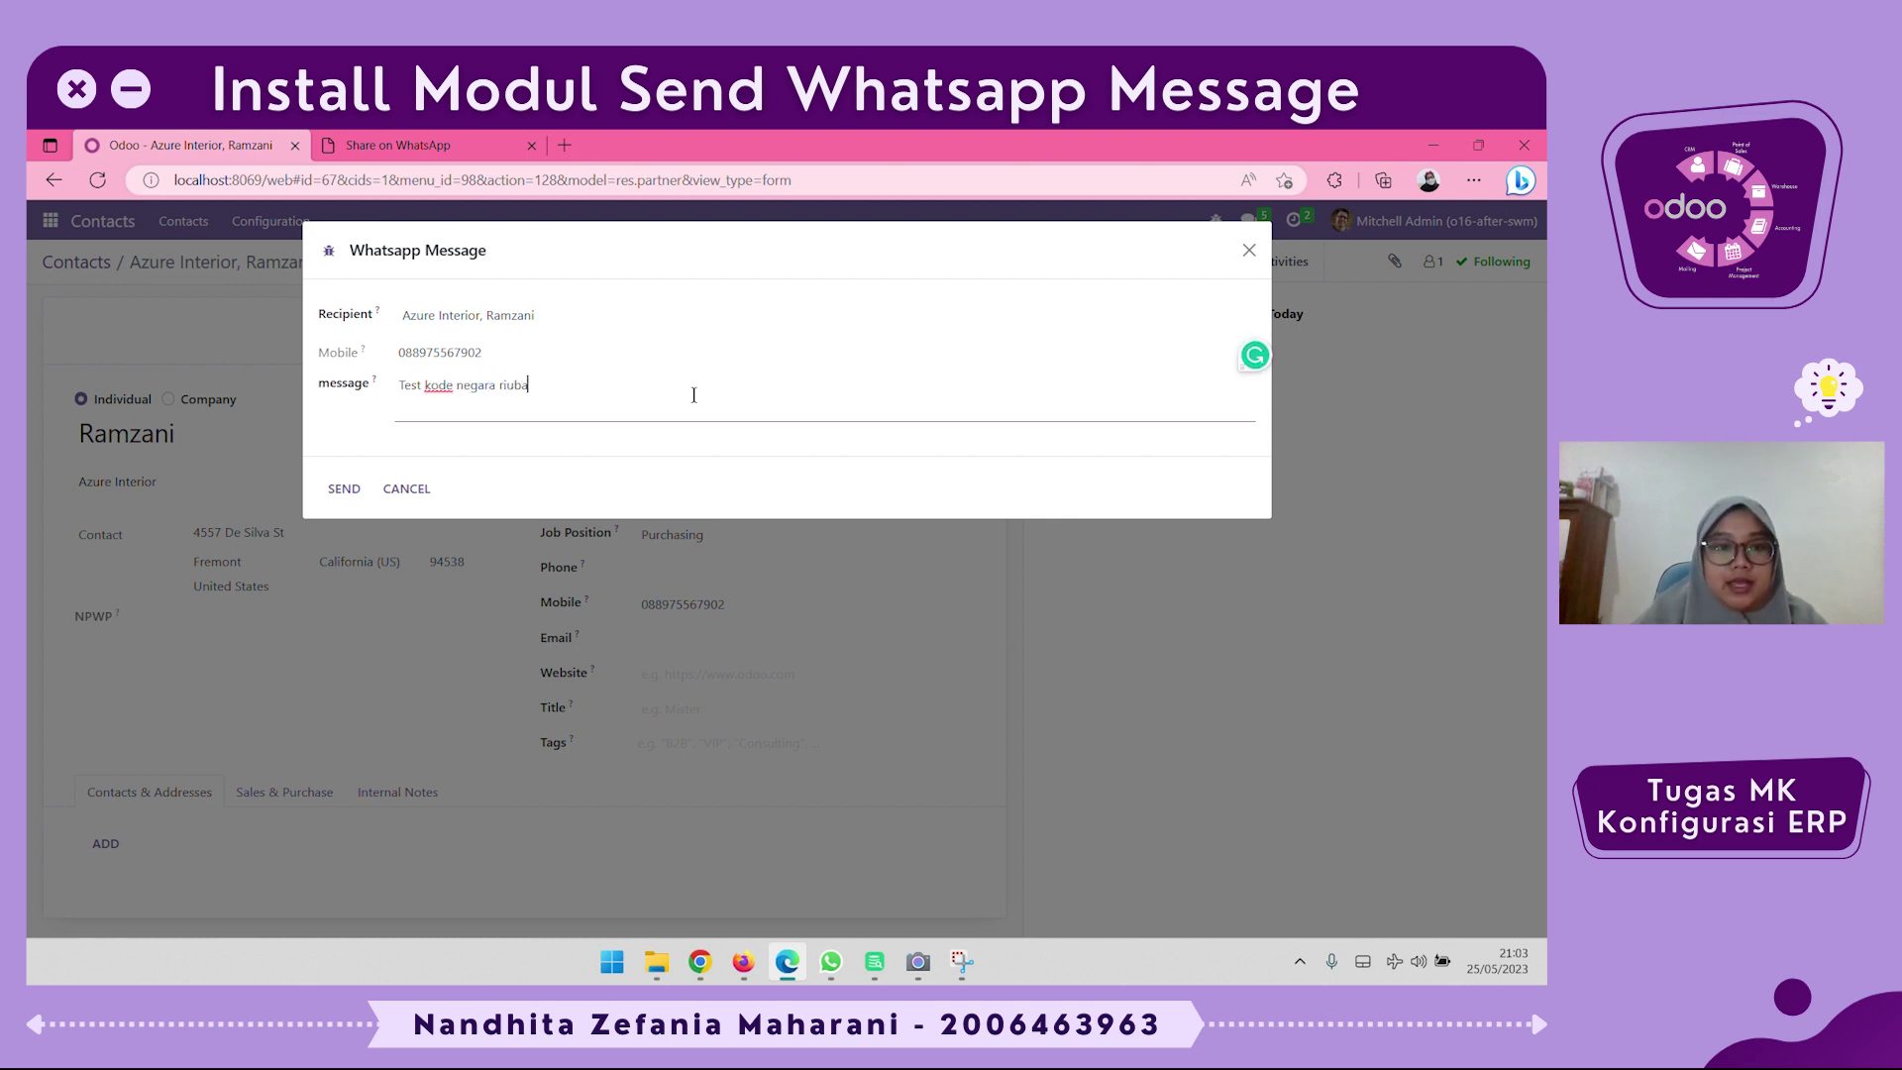
{"action": "key", "text": "BackSpace"}
{"action": "key", "text": "BackSpace"}
{"action": "key", "text": "BackSpace"}
{"action": "key", "text": "BackSpace"}
{"action": "key", "text": "BackSpace"}
{"action": "type", "text": "dirubah"}
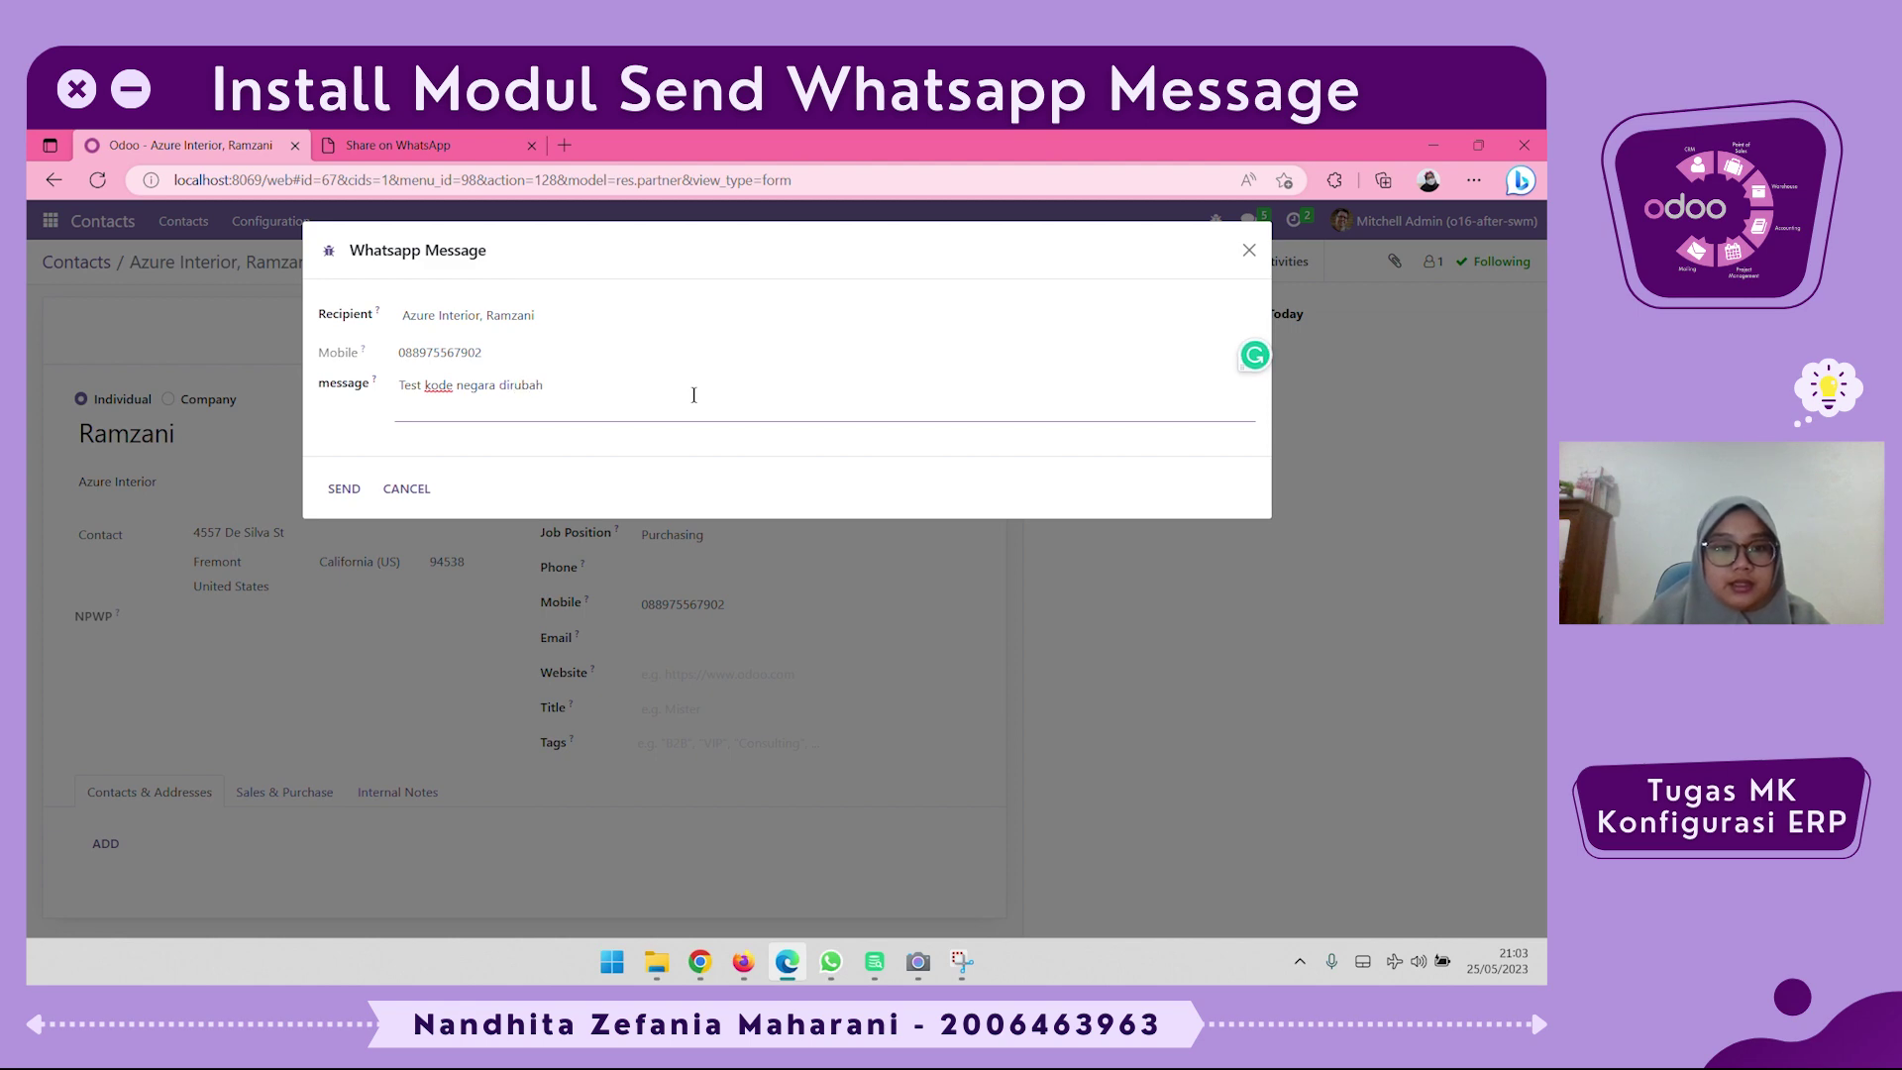
{"action": "left_click", "coordinate": [344, 491]}
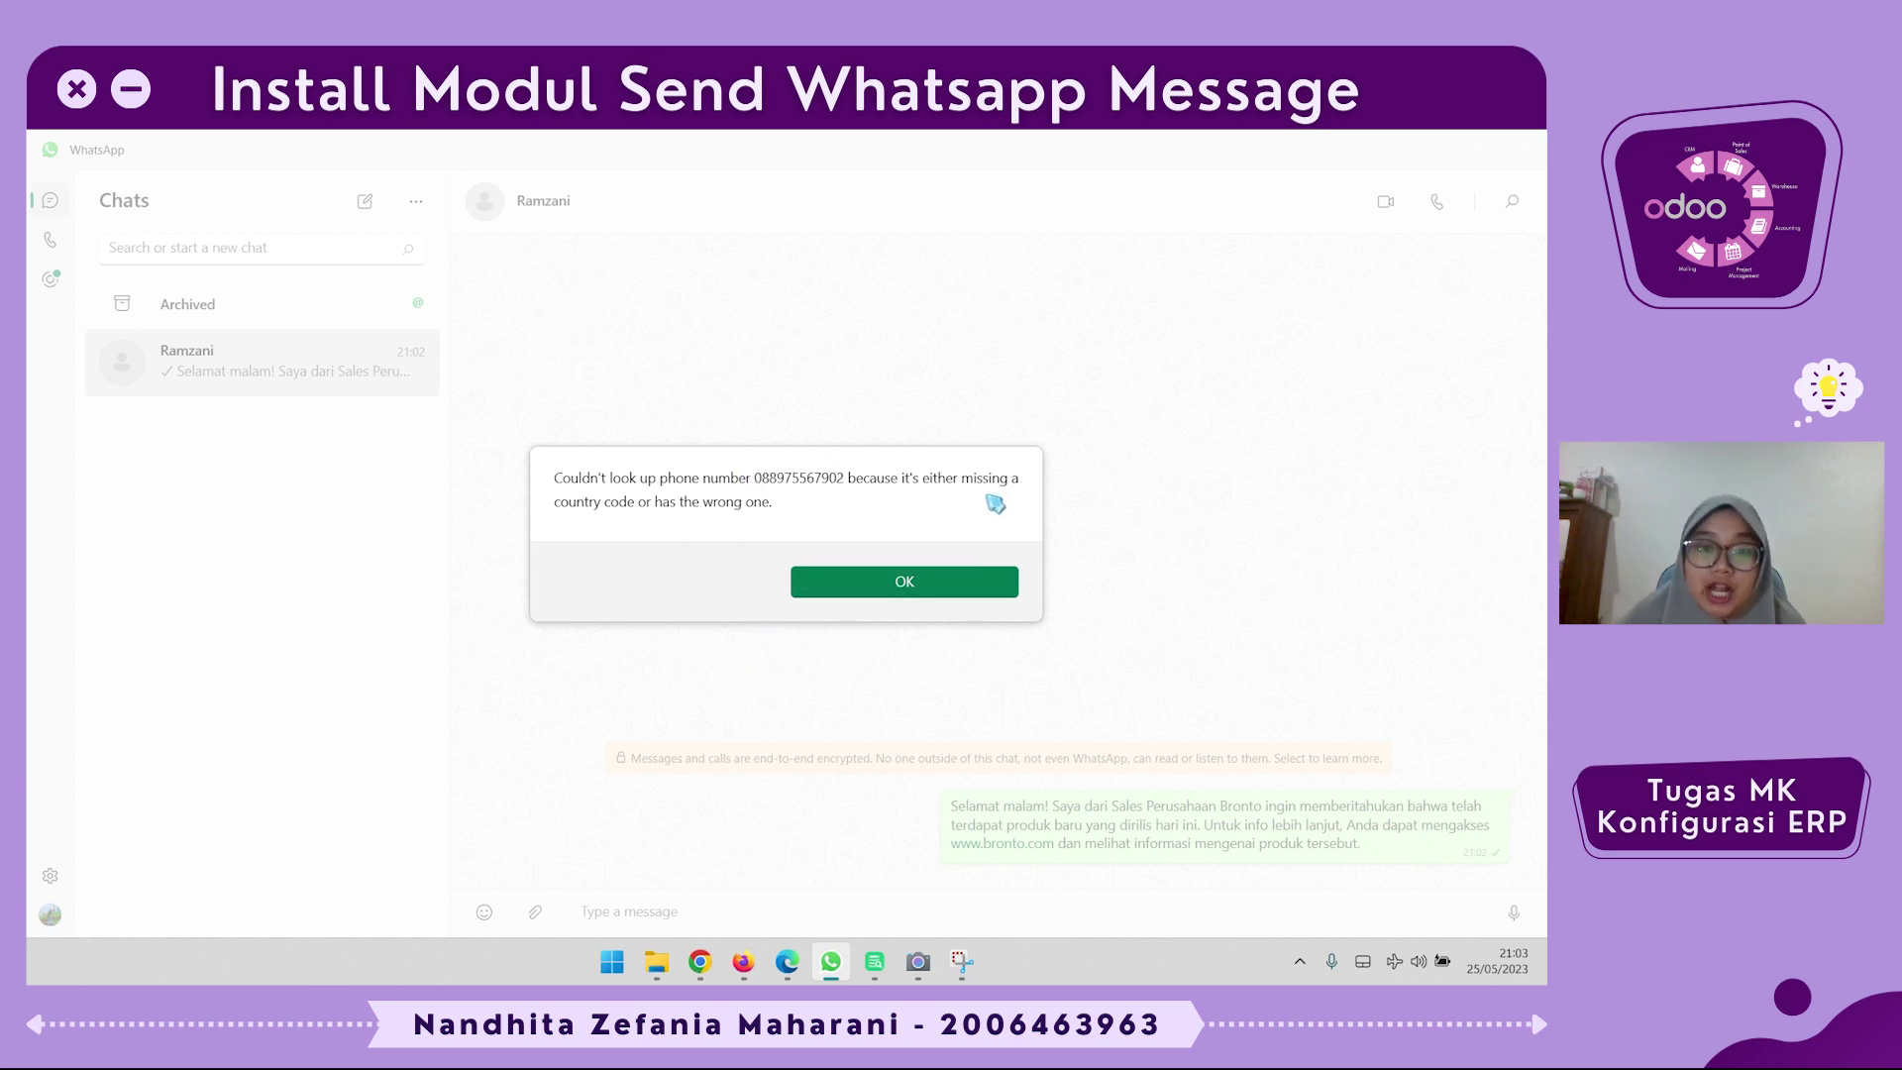
Switch back to Edge, check the recipient number and message text on the WhatsApp share page, and return to the Odoo page
{"action": "left_click", "coordinate": [787, 961]}
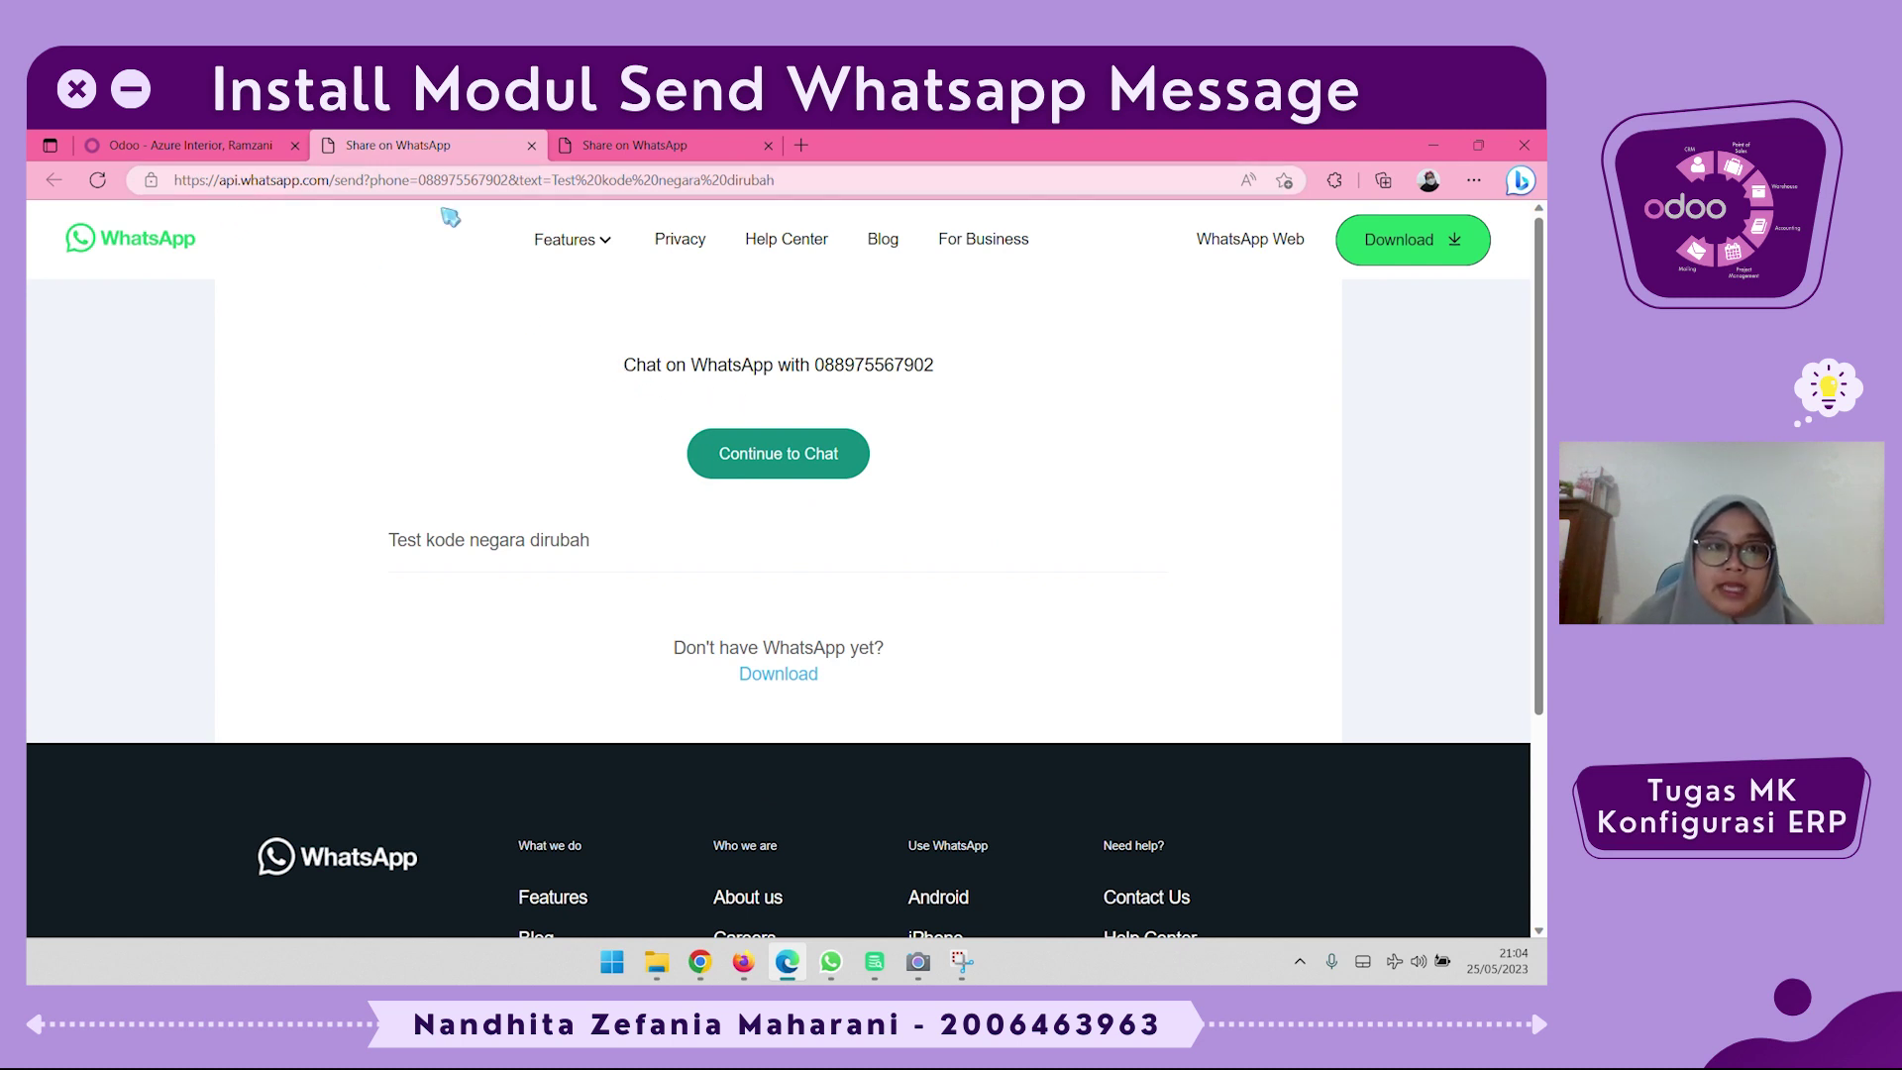
{"action": "left_click_drag", "start_coordinate": [622, 364], "coordinate": [968, 379]}
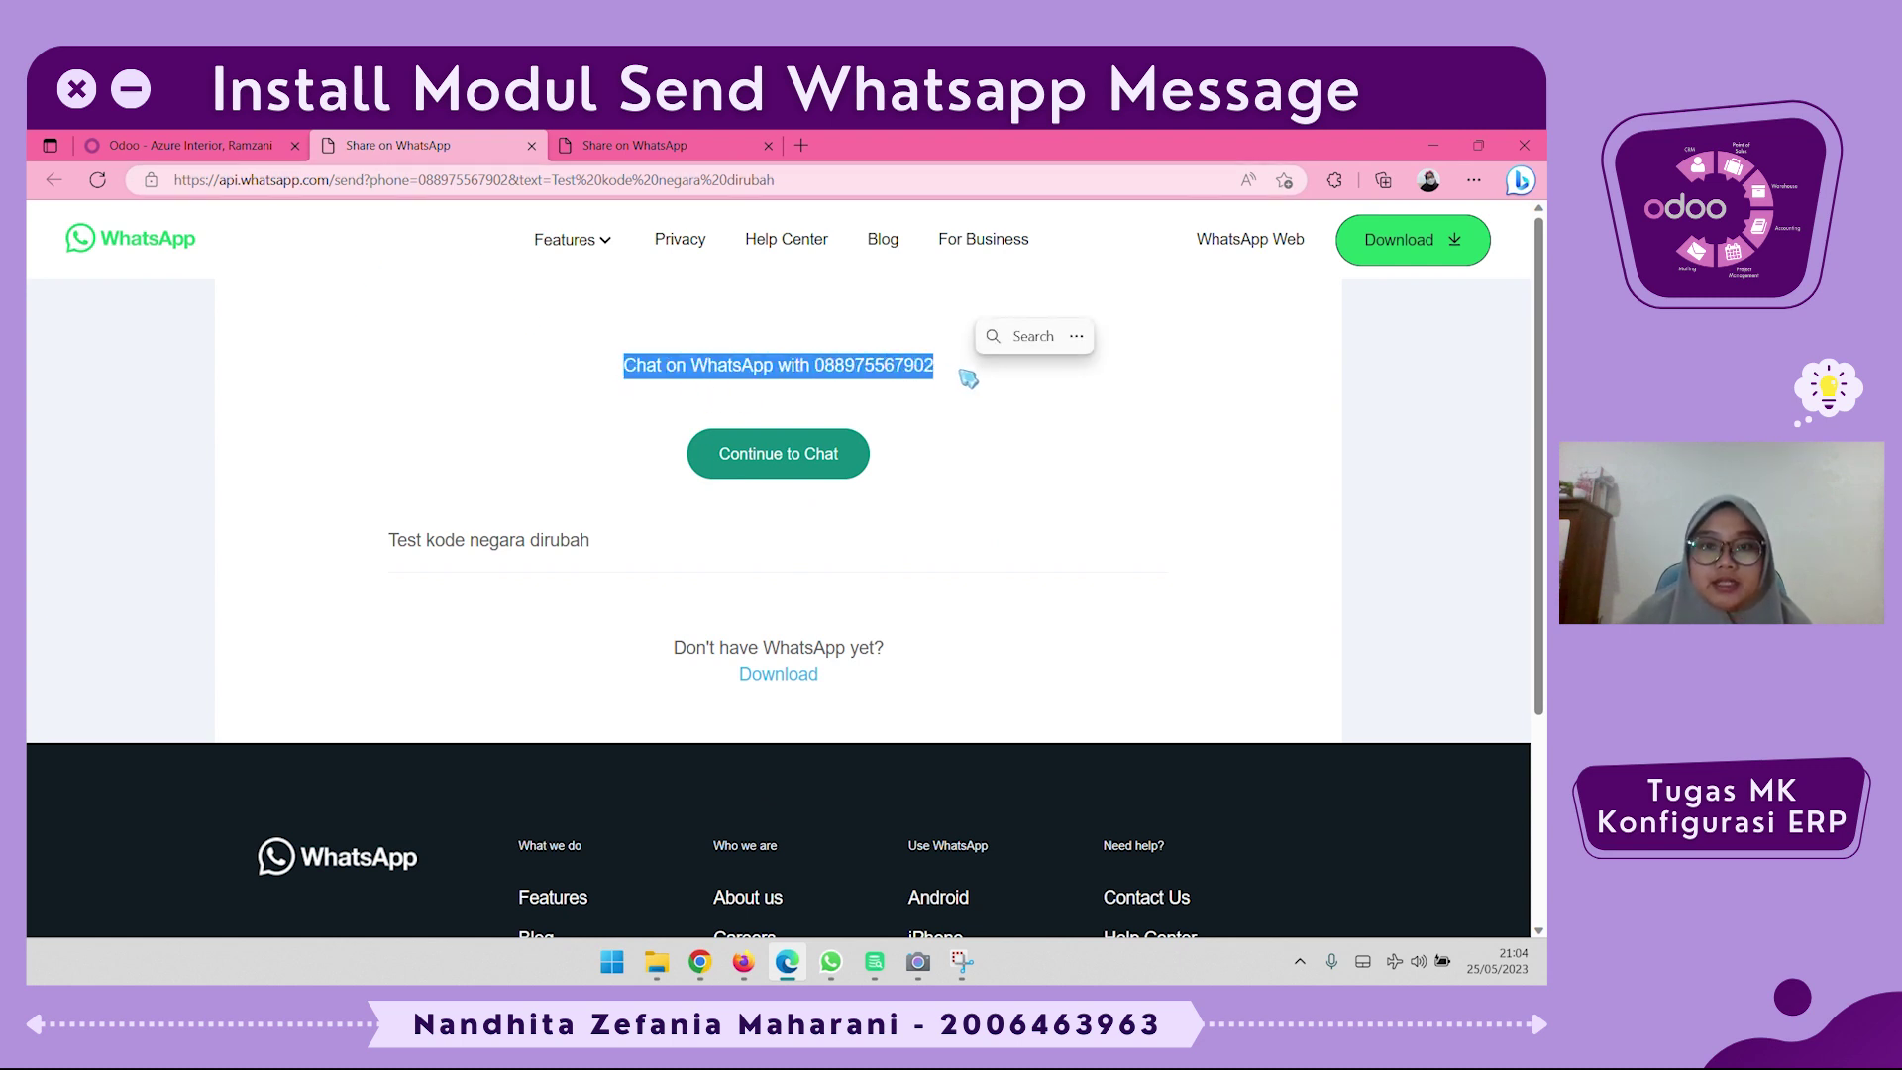
{"action": "left_click", "coordinate": [577, 515]}
{"action": "left_click_drag", "start_coordinate": [333, 550], "coordinate": [93, 518]}
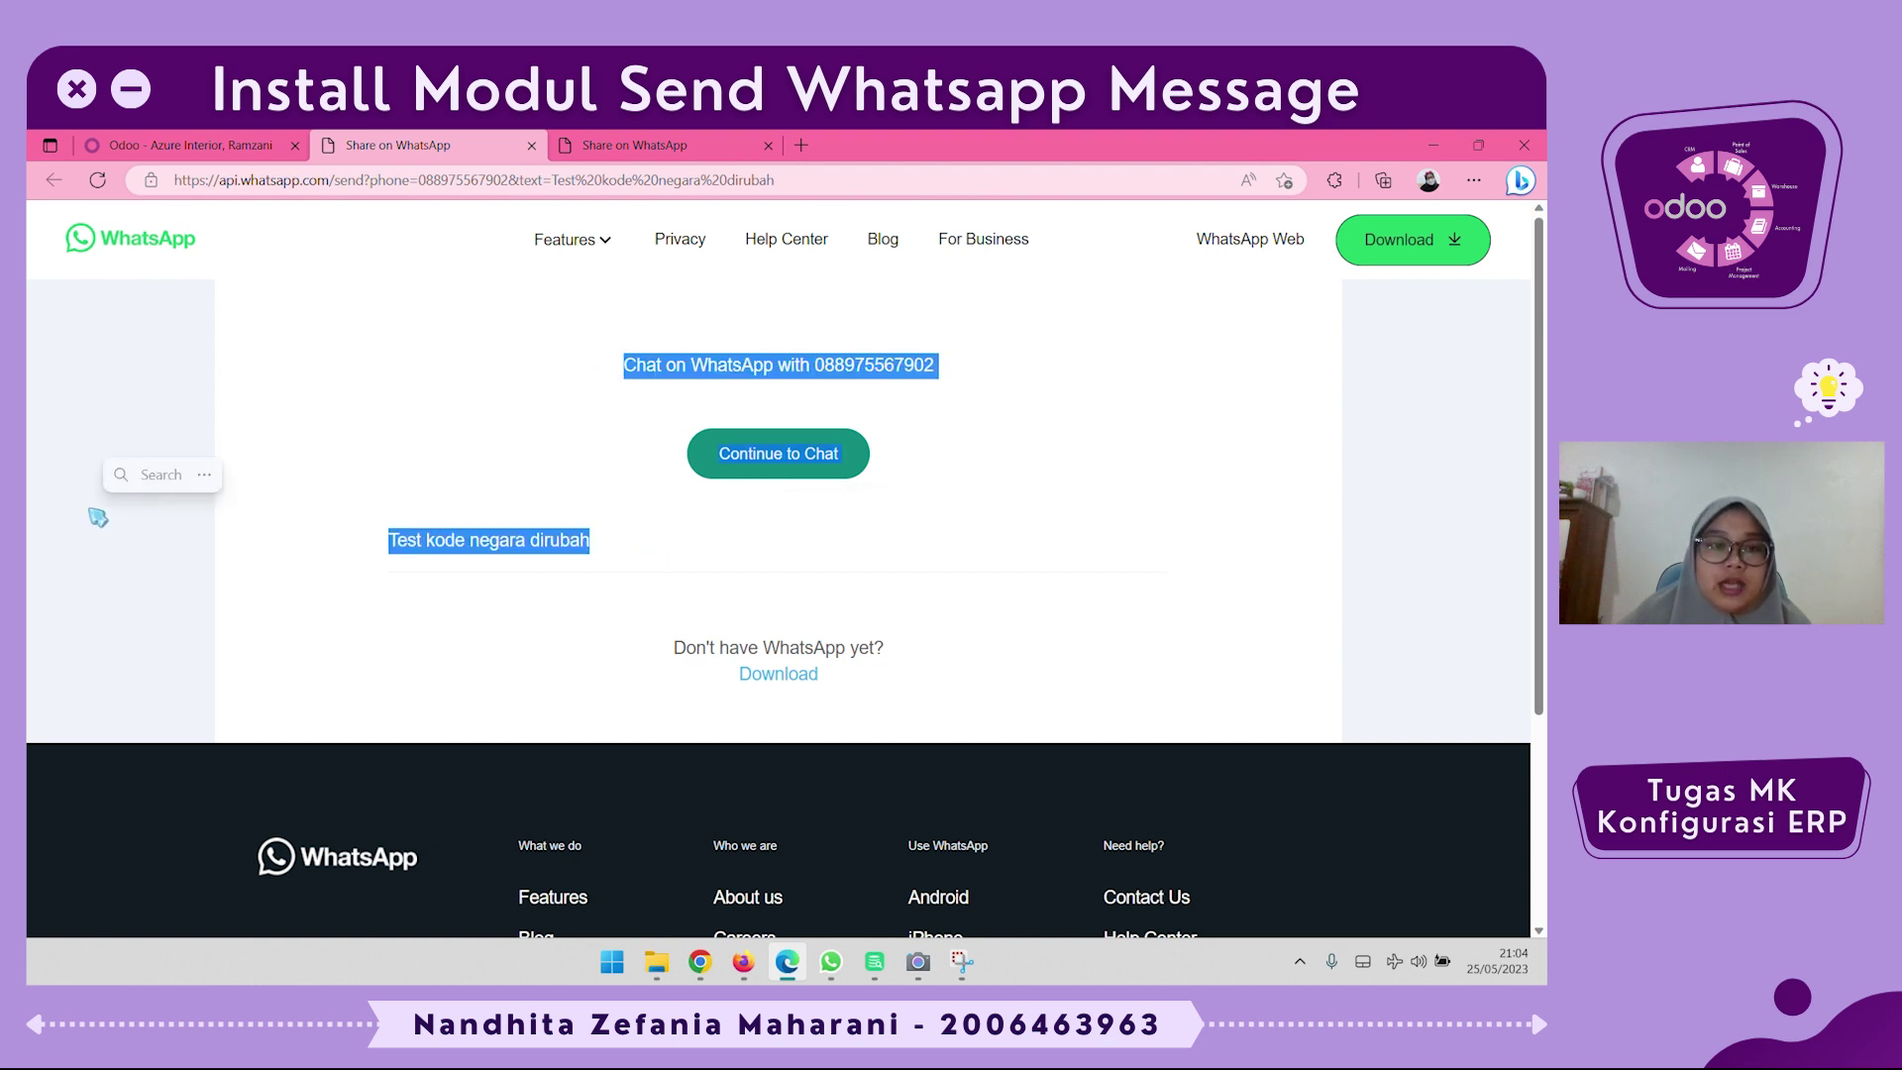
{"action": "left_click_drag", "start_coordinate": [391, 540], "coordinate": [707, 557]}
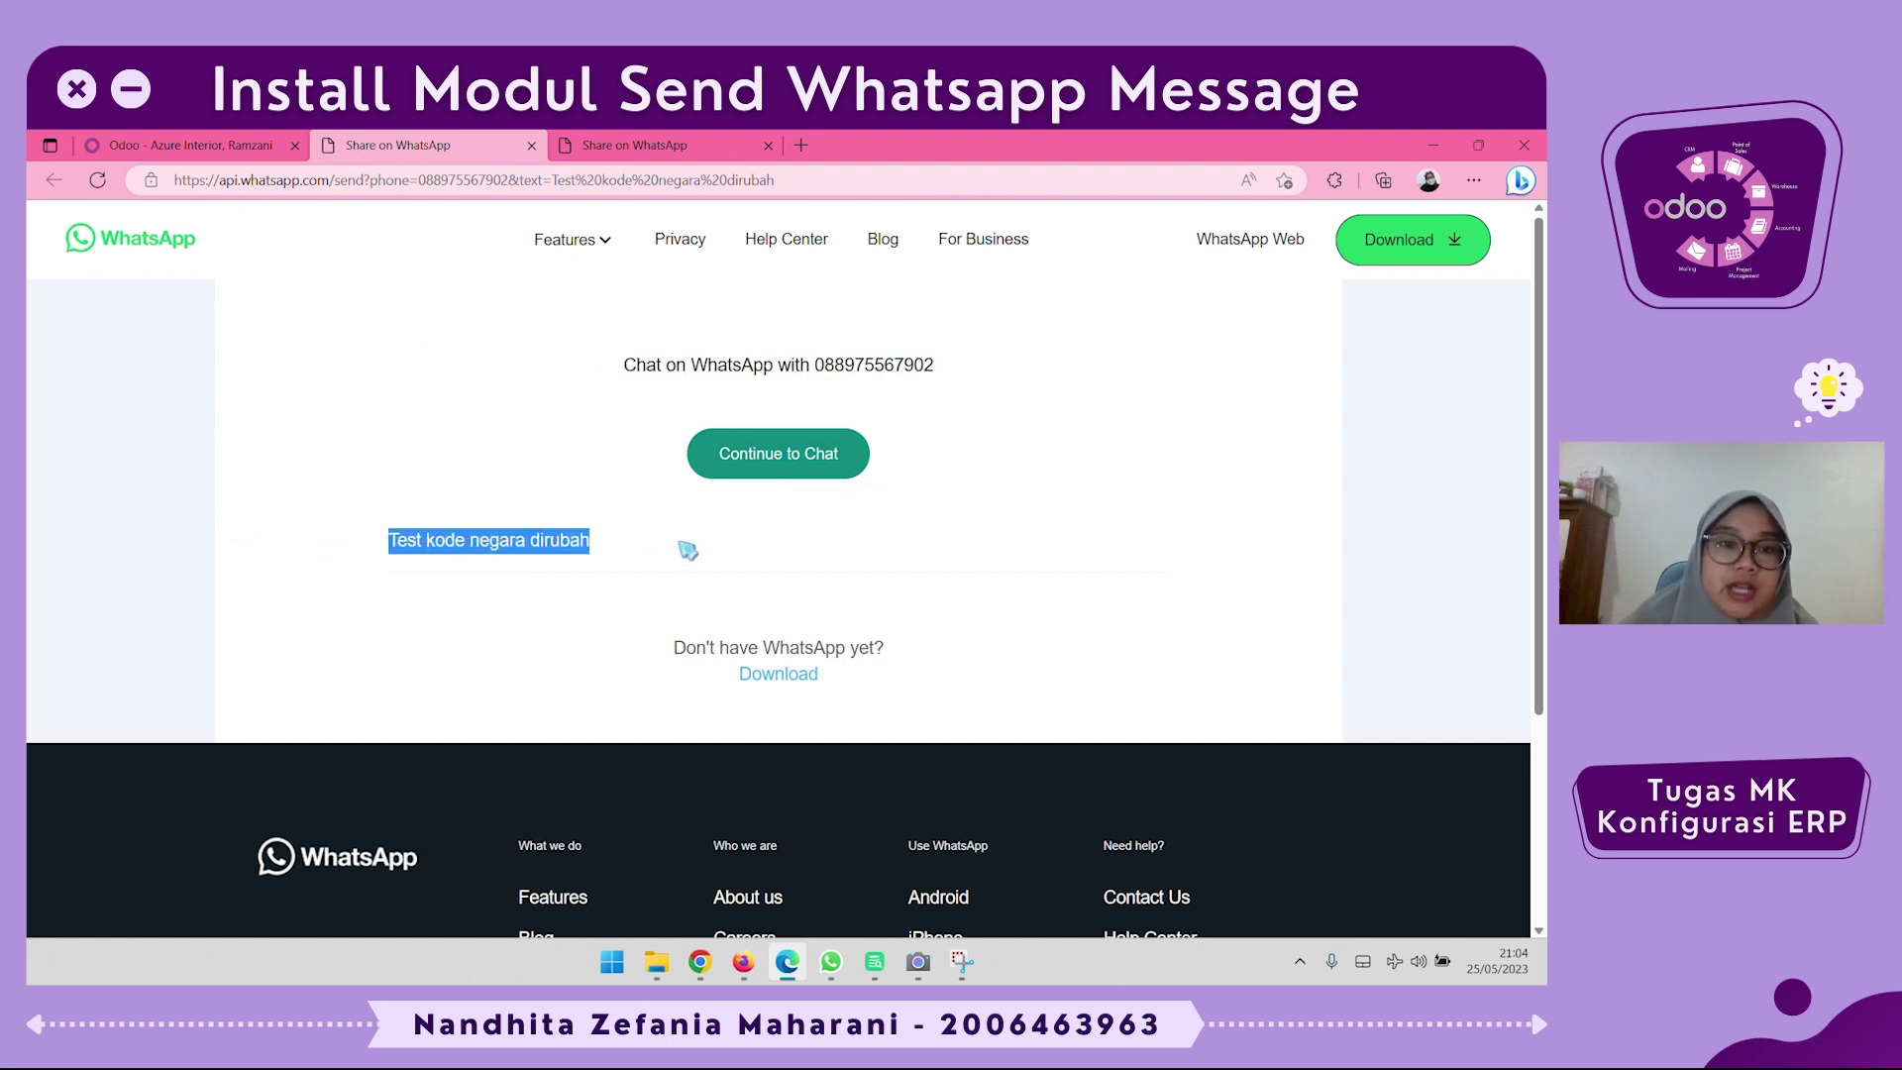
{"action": "left_click", "coordinate": [257, 151]}
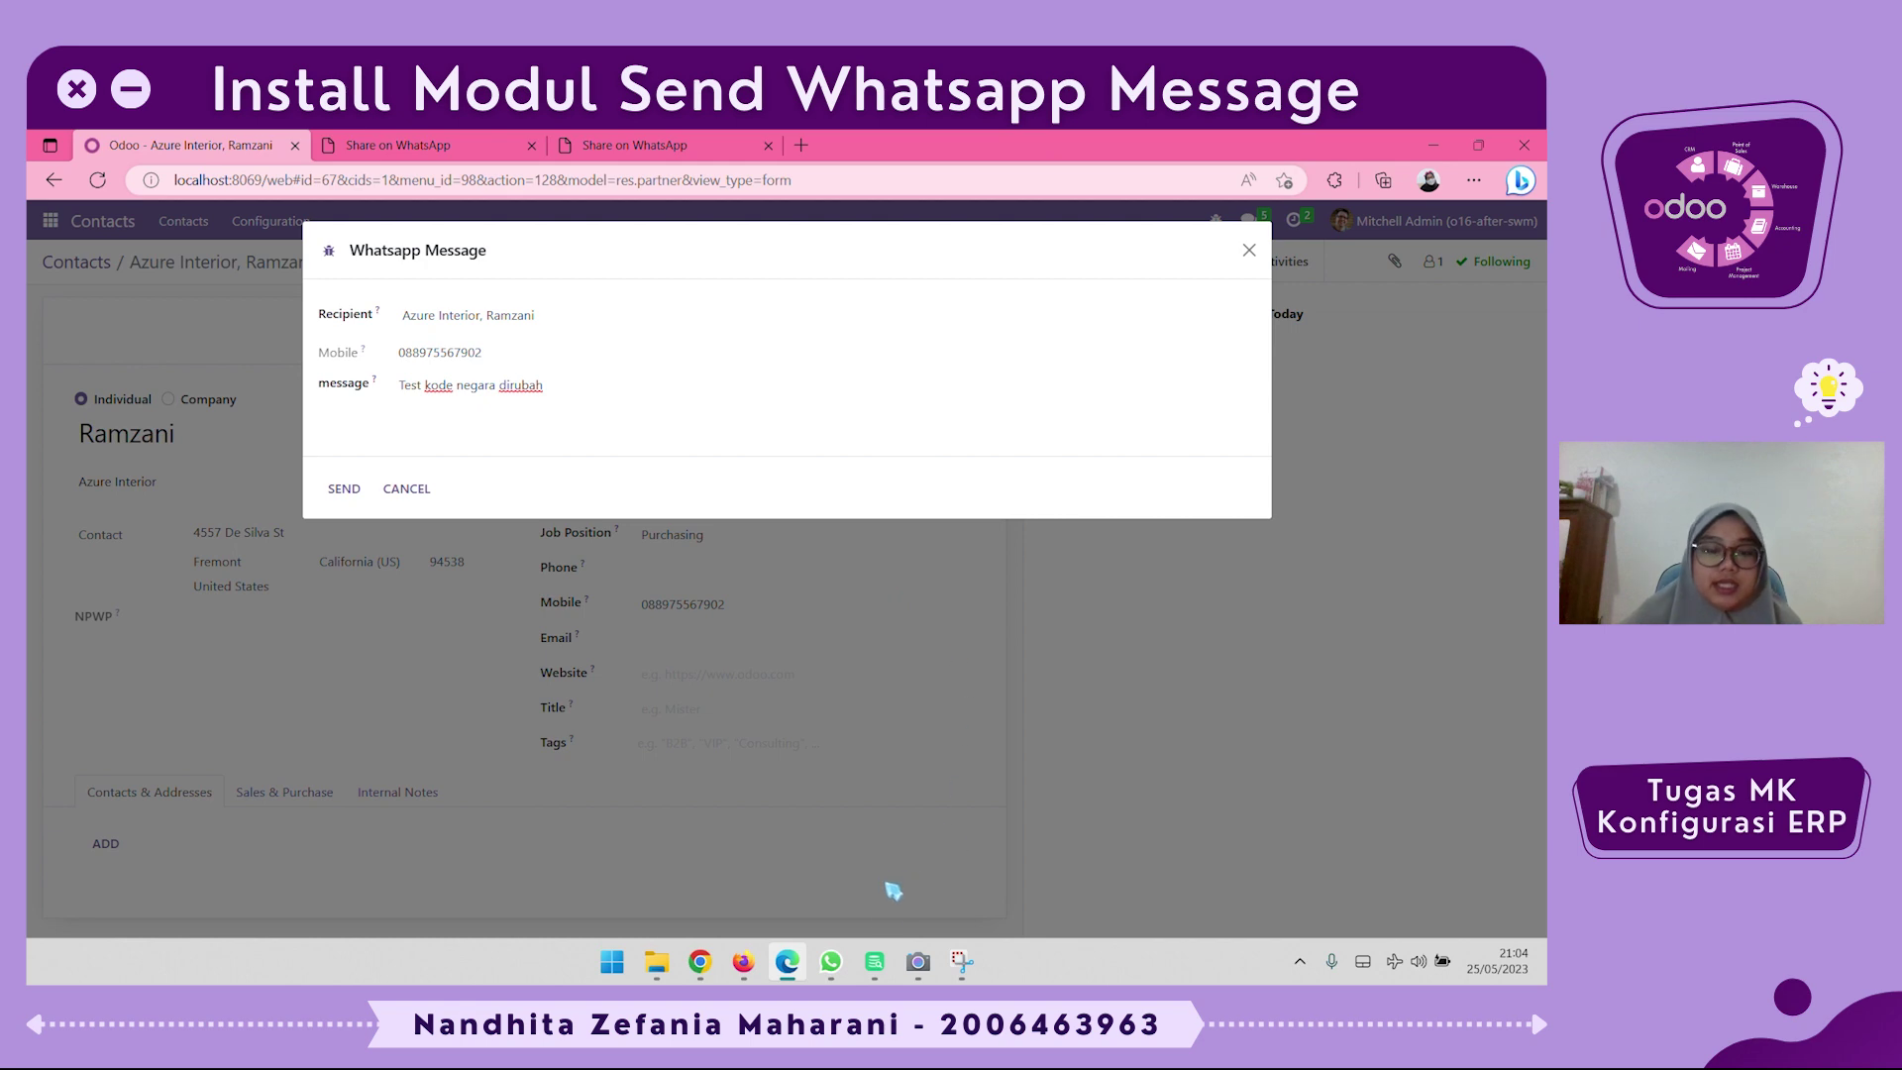
Switch to DbVisualizer and display the public schema's table list of the o16-before-swm database
{"action": "left_click", "coordinate": [875, 961]}
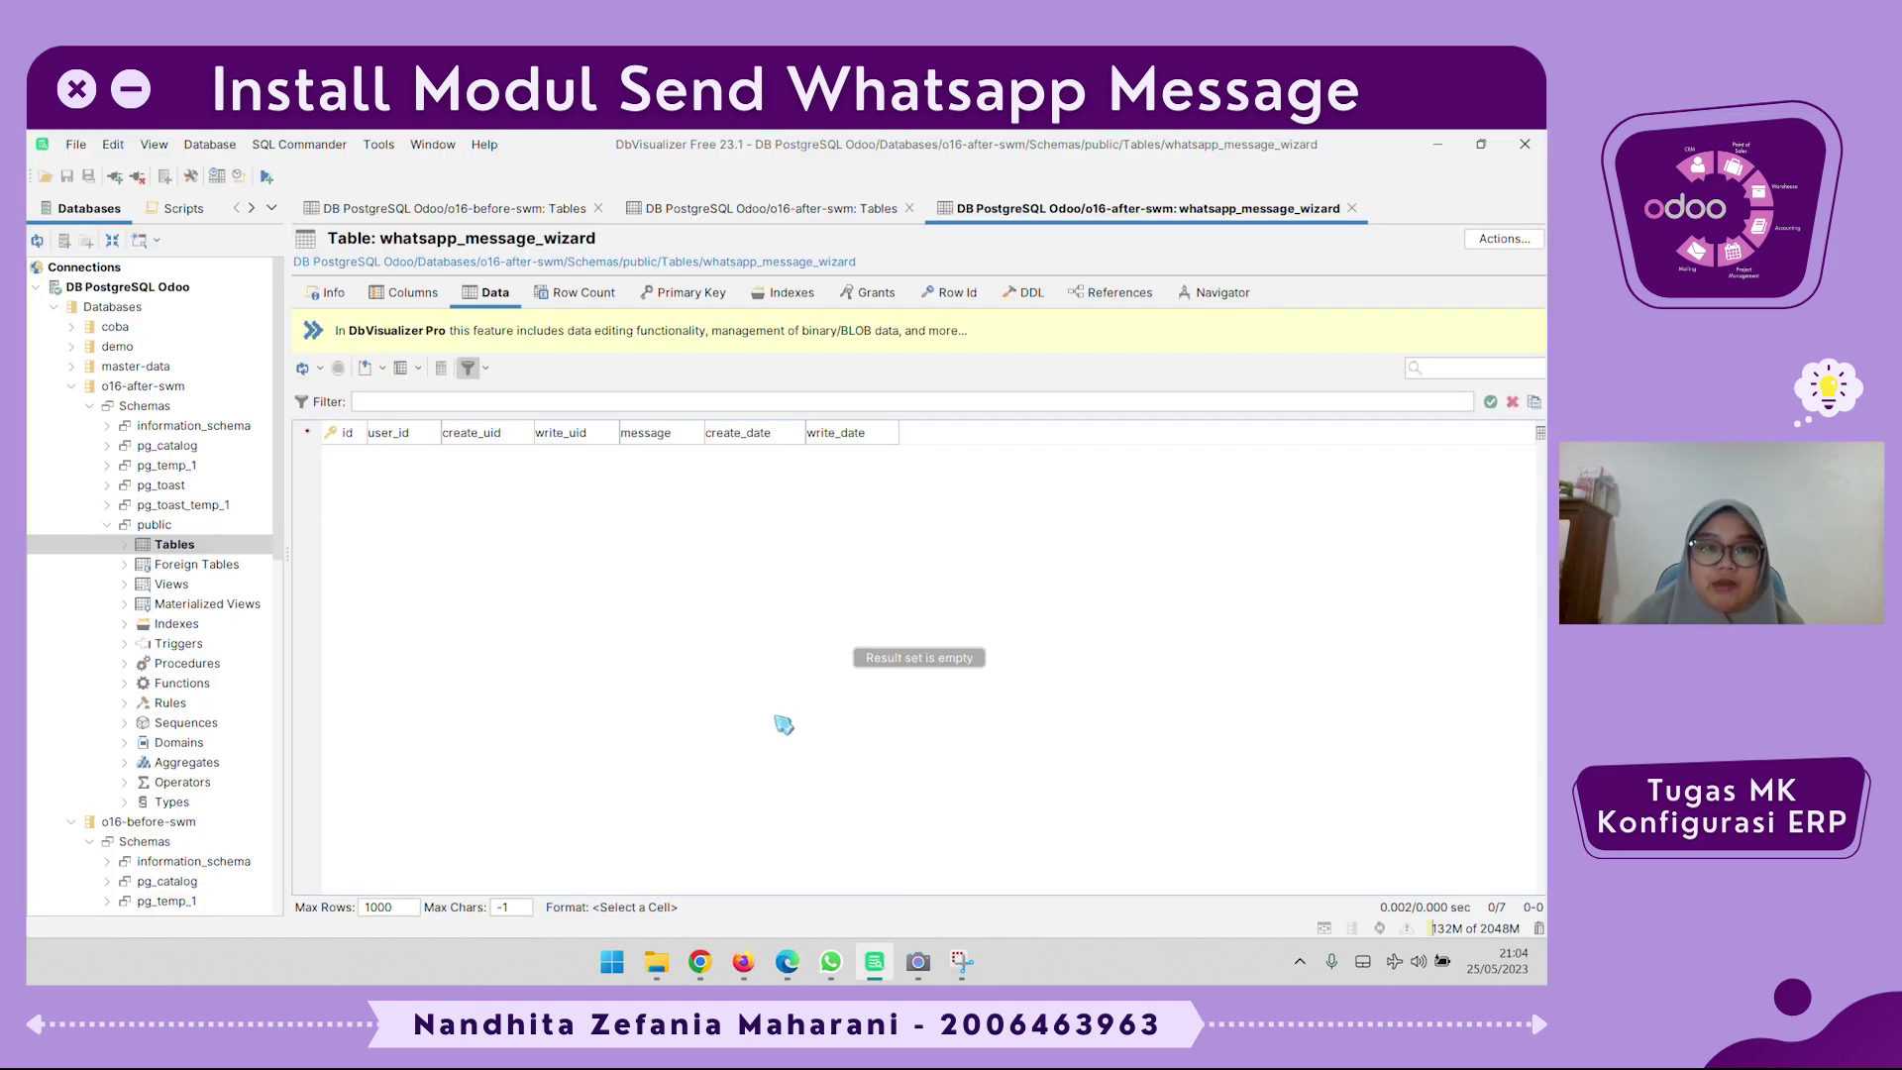
{"action": "left_click", "coordinate": [522, 210]}
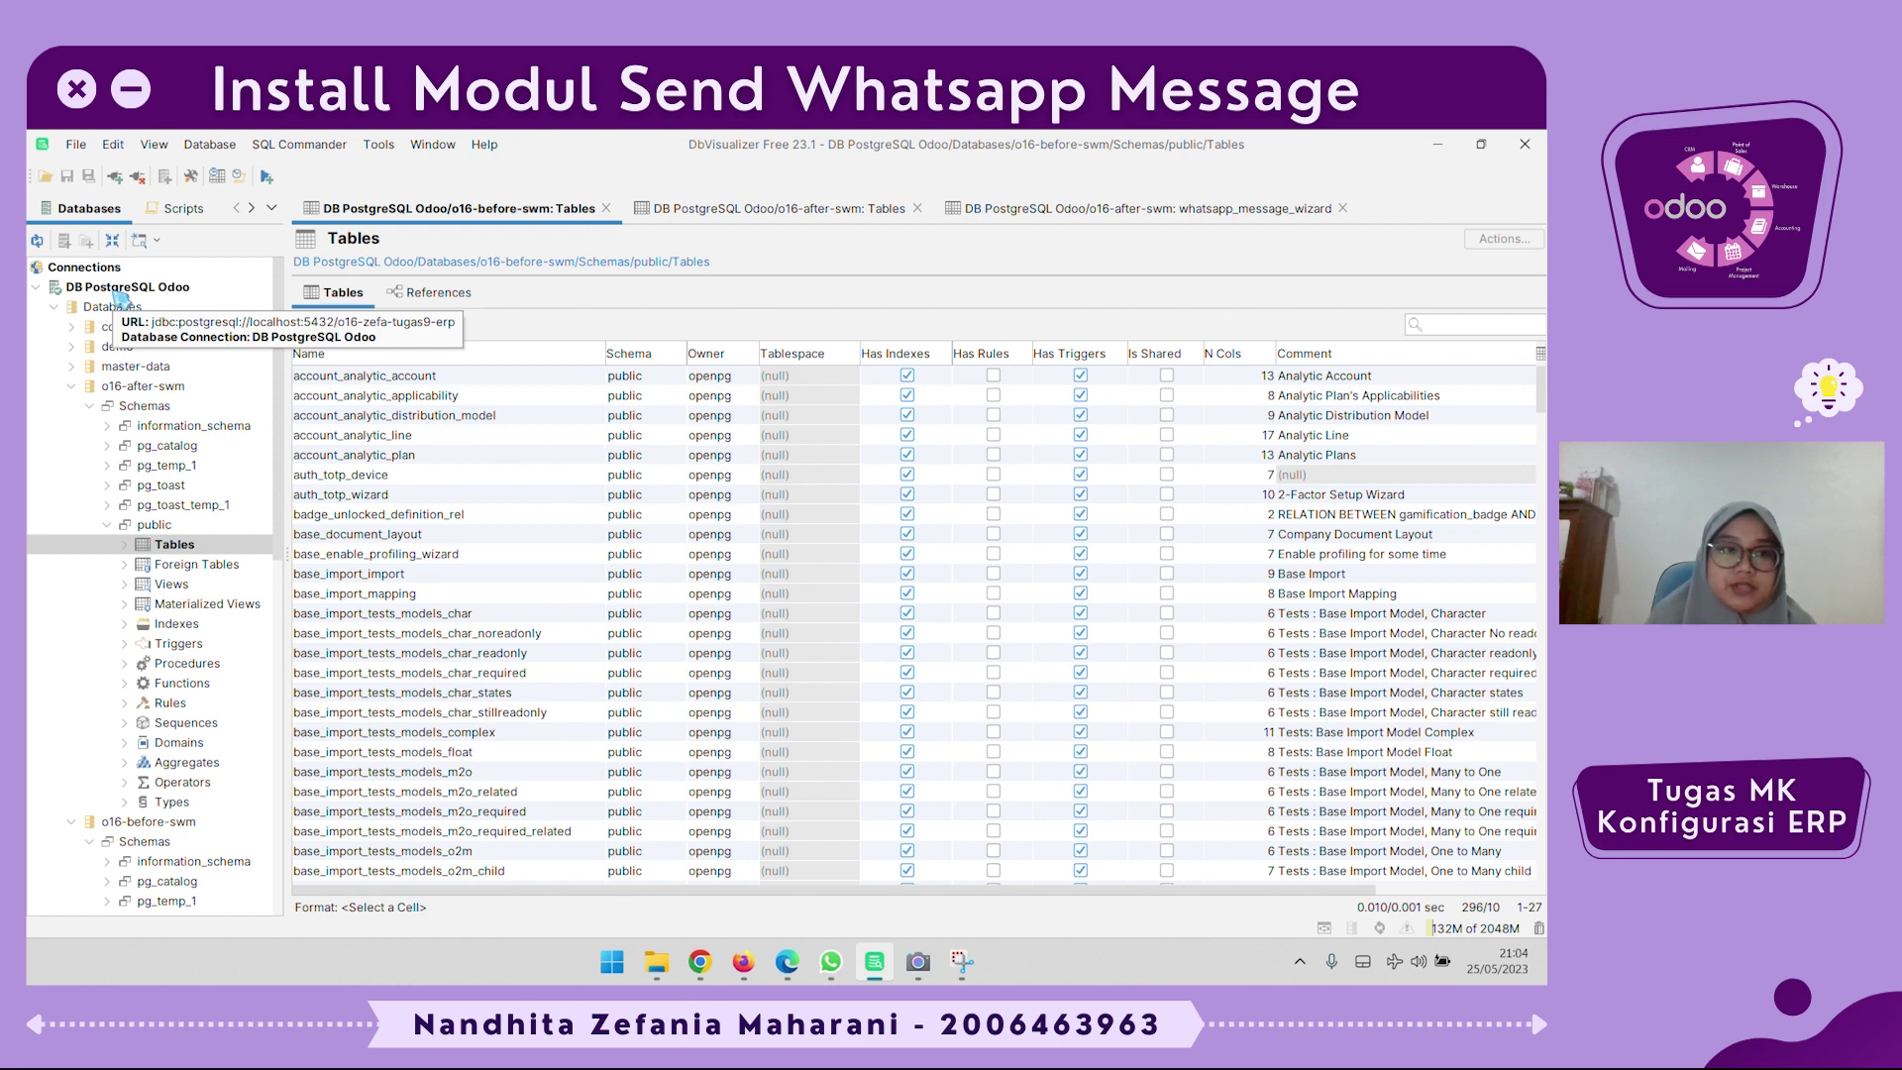
{"action": "left_click", "coordinate": [71, 387]}
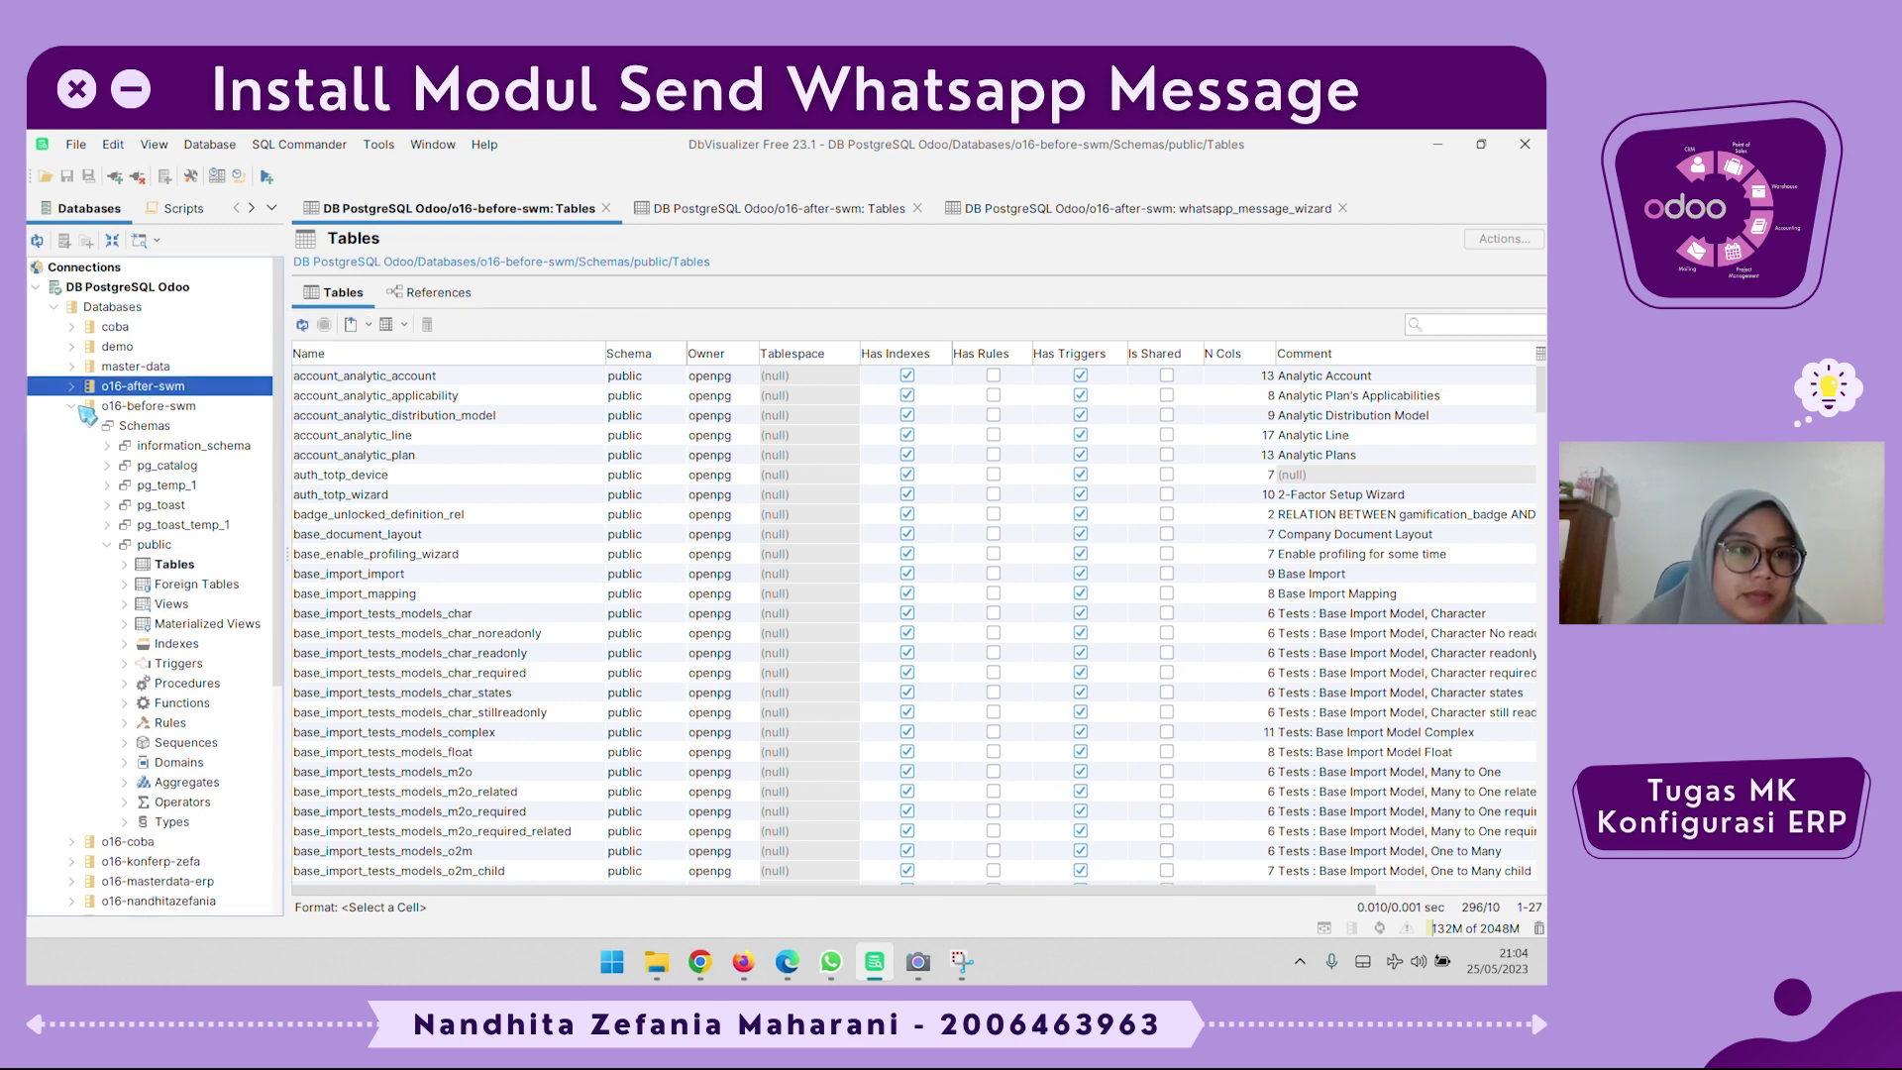
{"action": "left_click", "coordinate": [71, 407]}
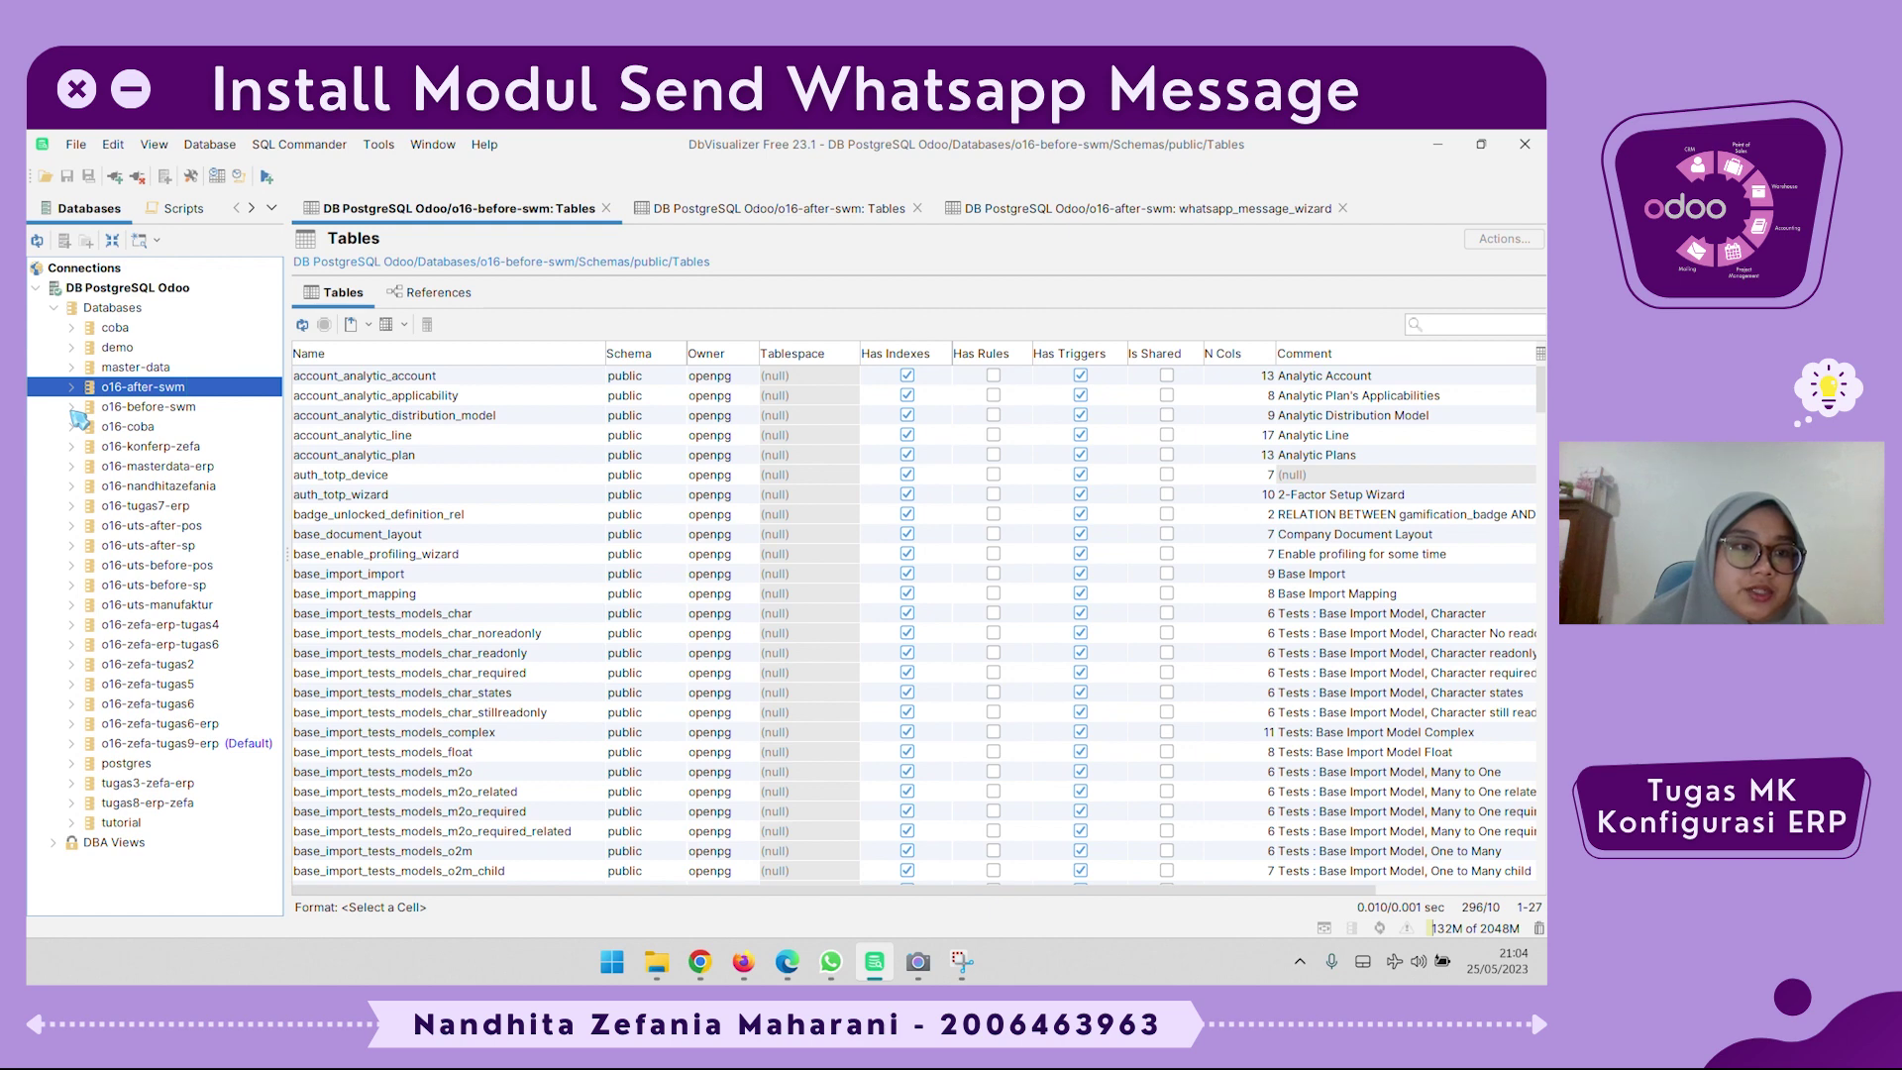
{"action": "left_click", "coordinate": [71, 407]}
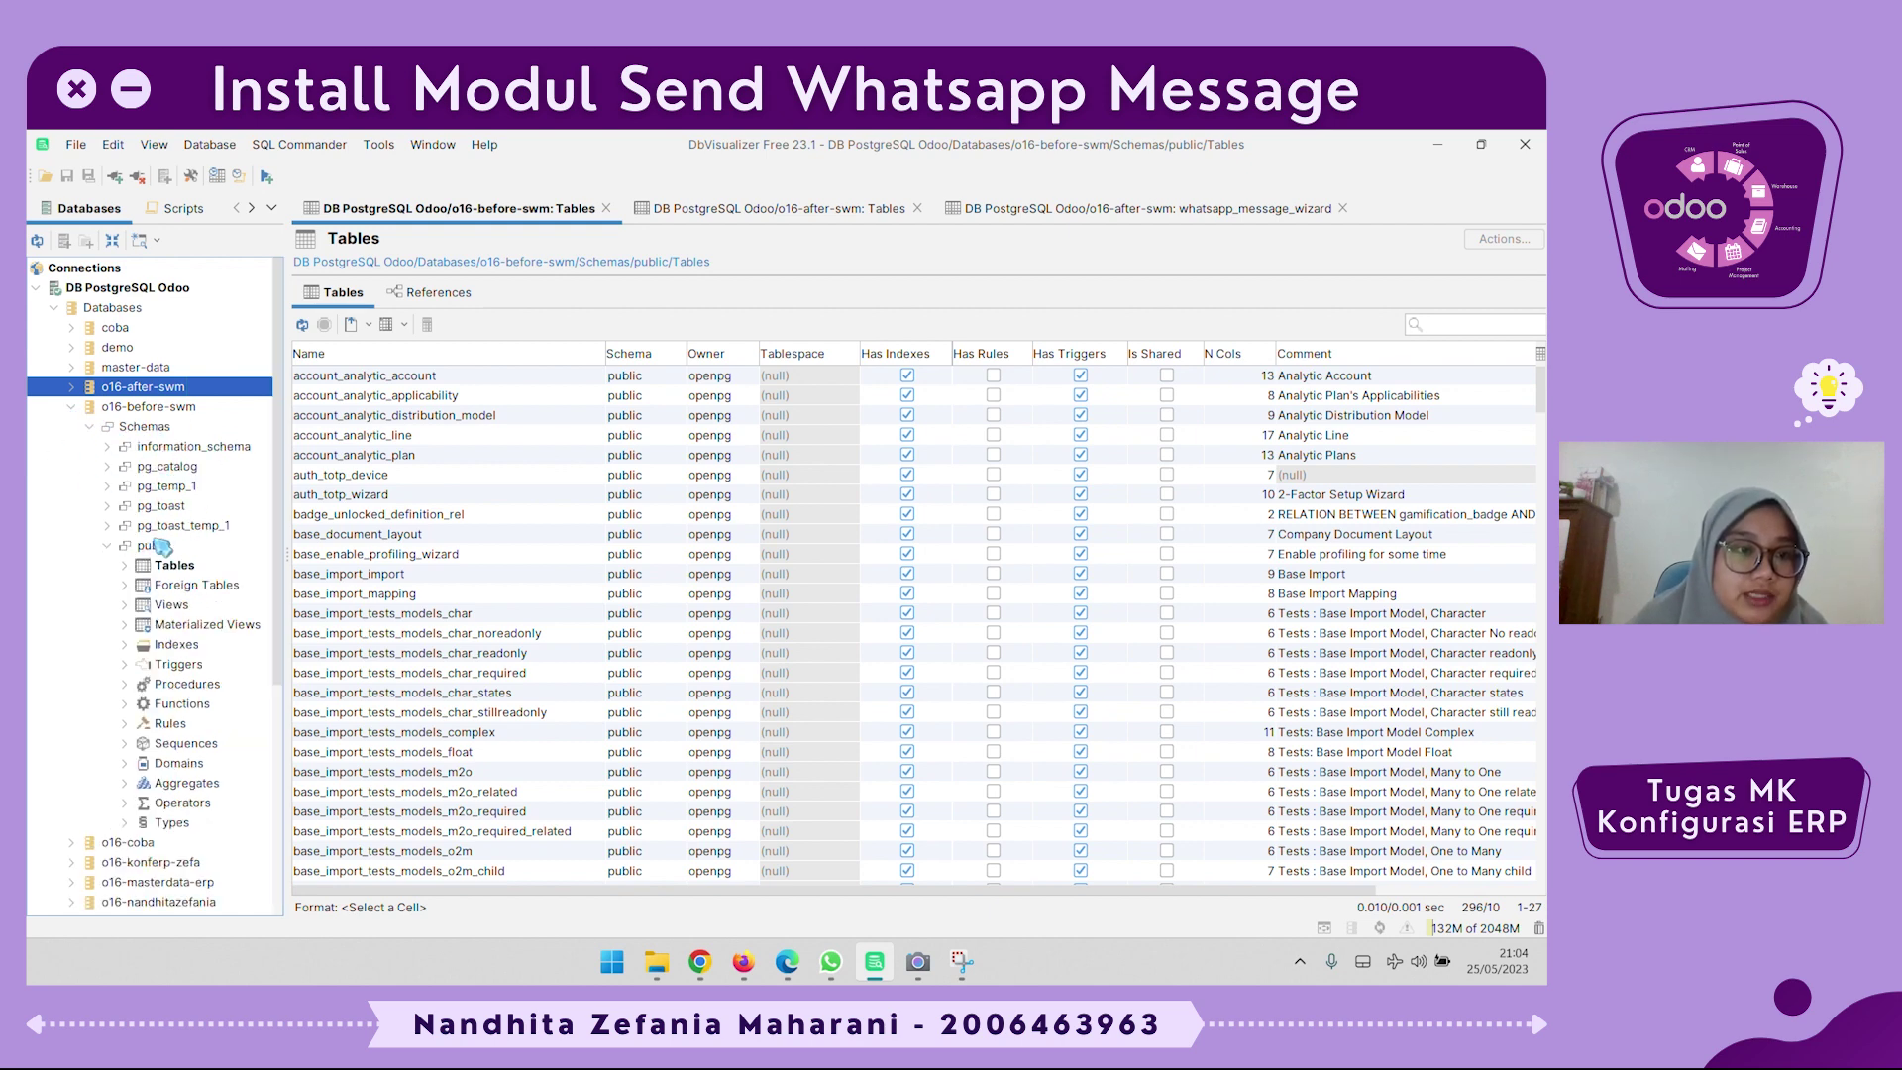
{"action": "left_click", "coordinate": [155, 573]}
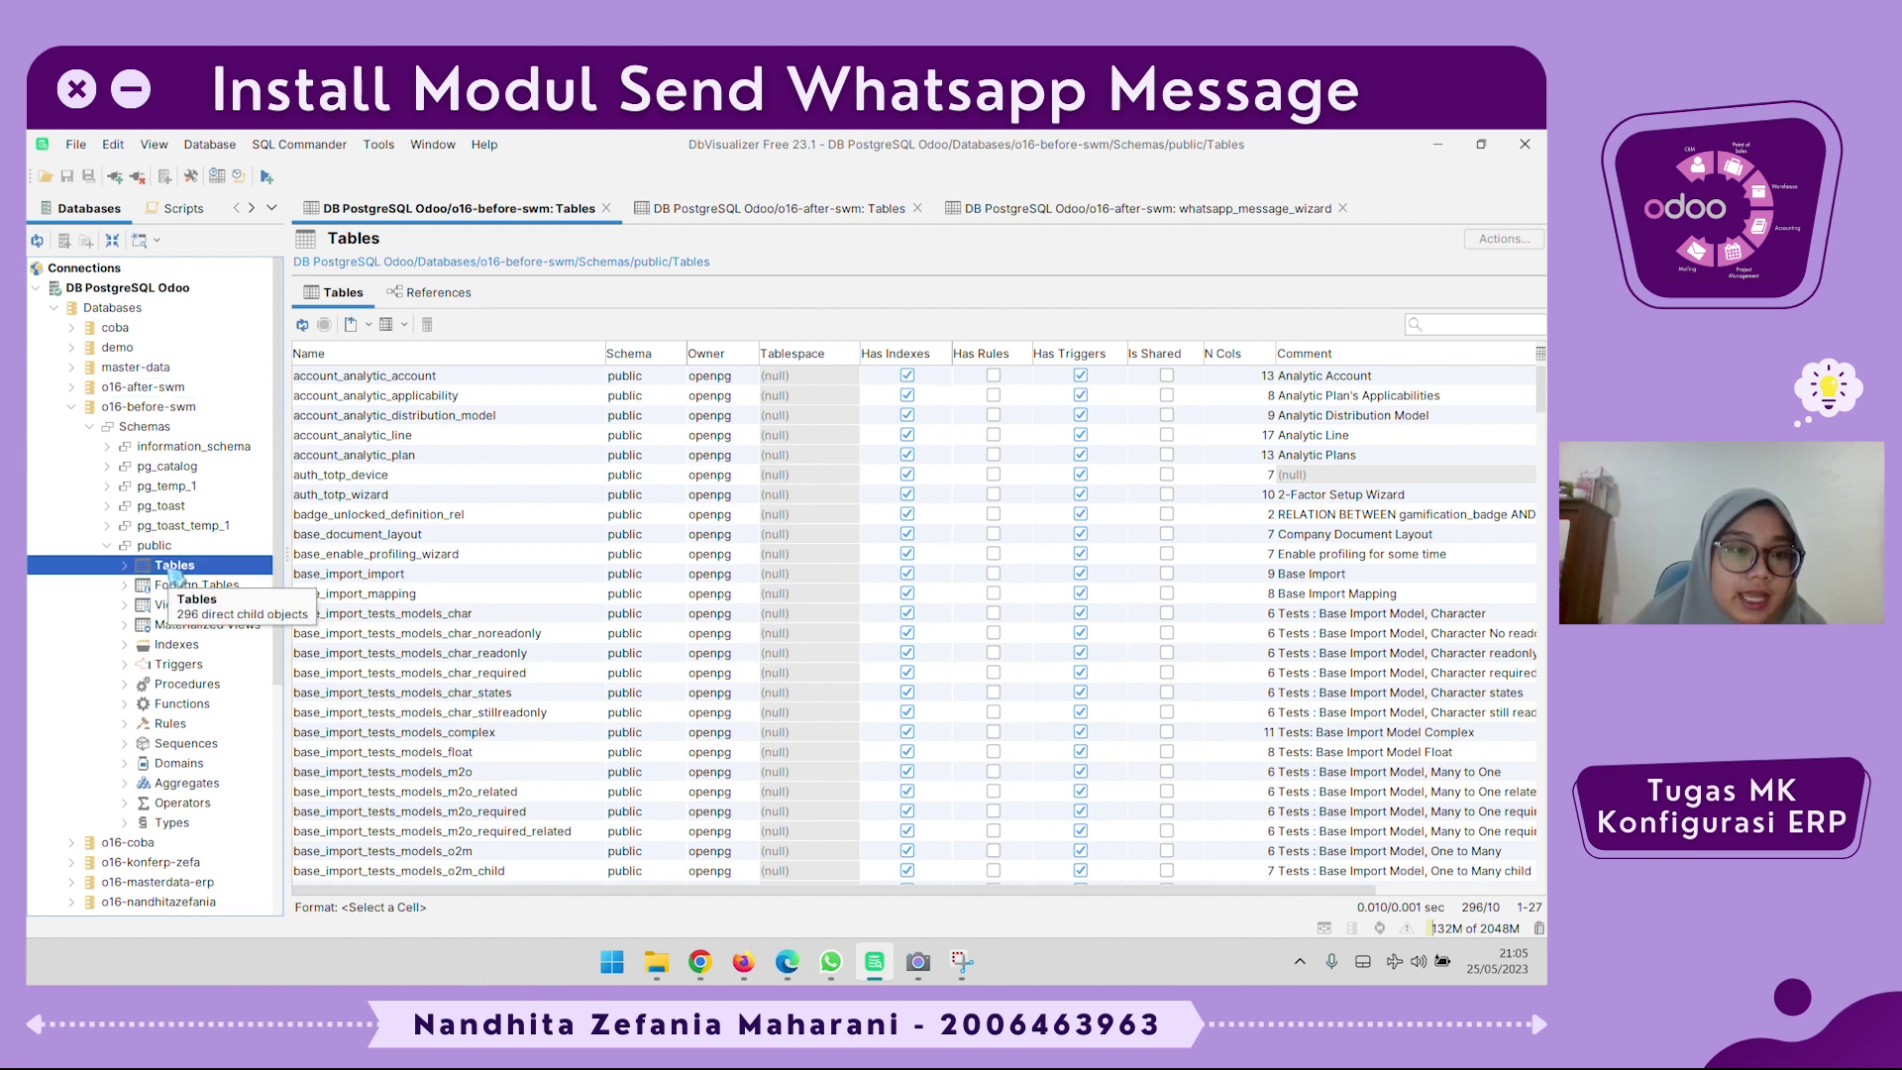
{"action": "right_click", "coordinate": [172, 574]}
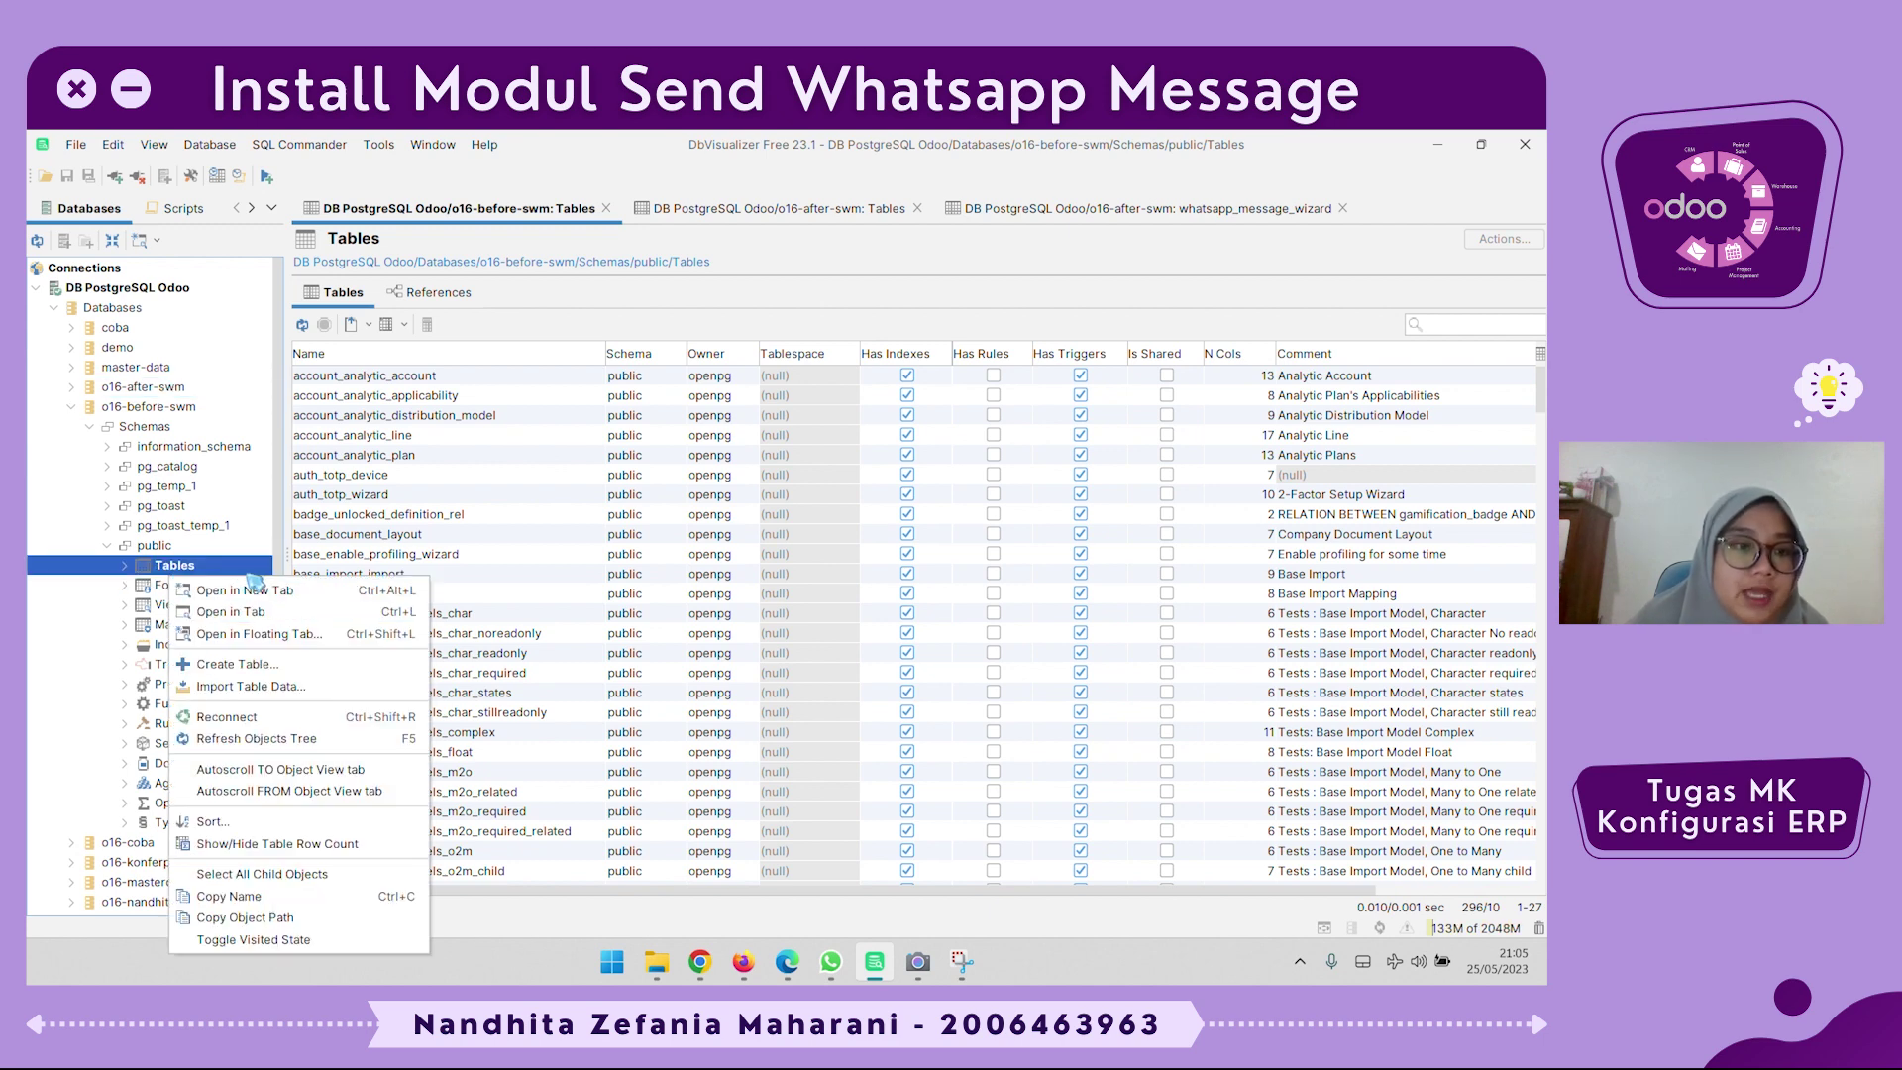
{"action": "left_click", "coordinate": [251, 567]}
{"action": "left_click", "coordinate": [461, 213]}
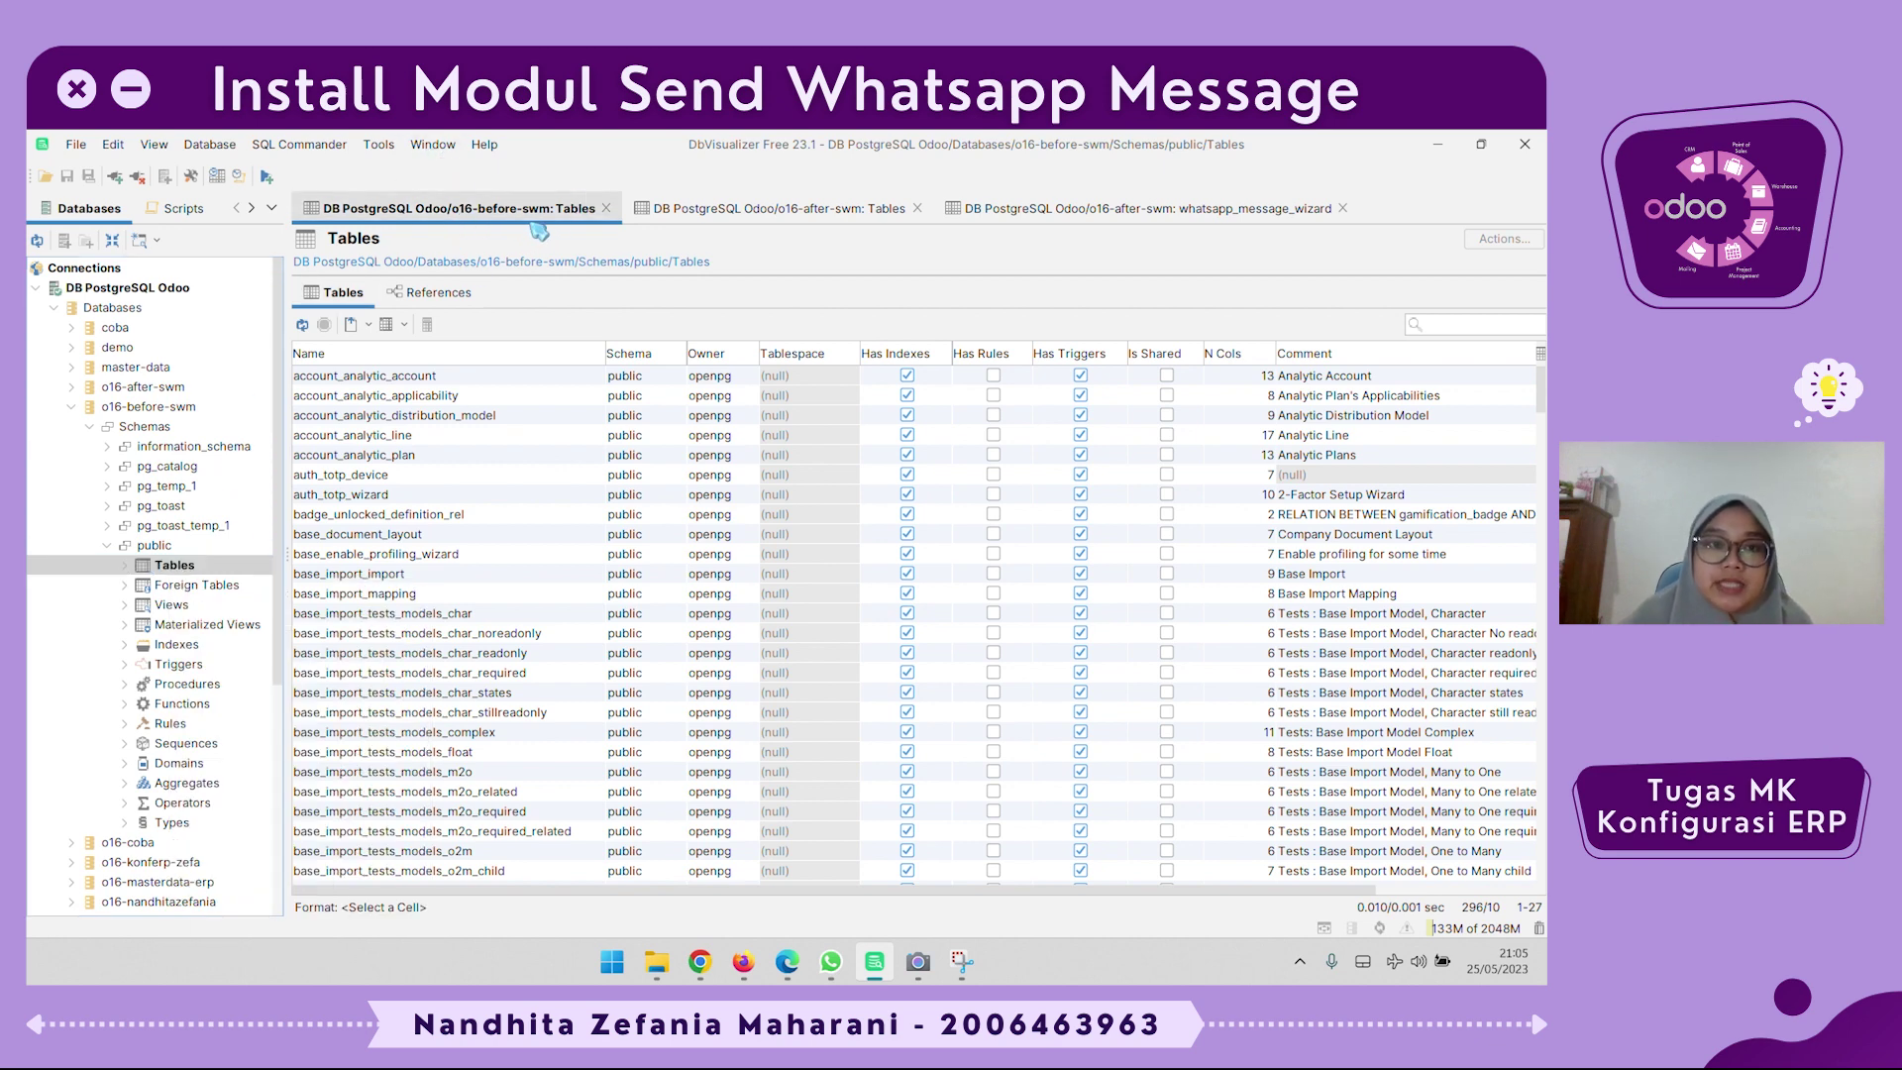
Switch to Odoo in Edge, inspect the technical details of the Whatsapp Message fields, and view the same contact in Firefox
{"action": "left_click", "coordinate": [792, 969]}
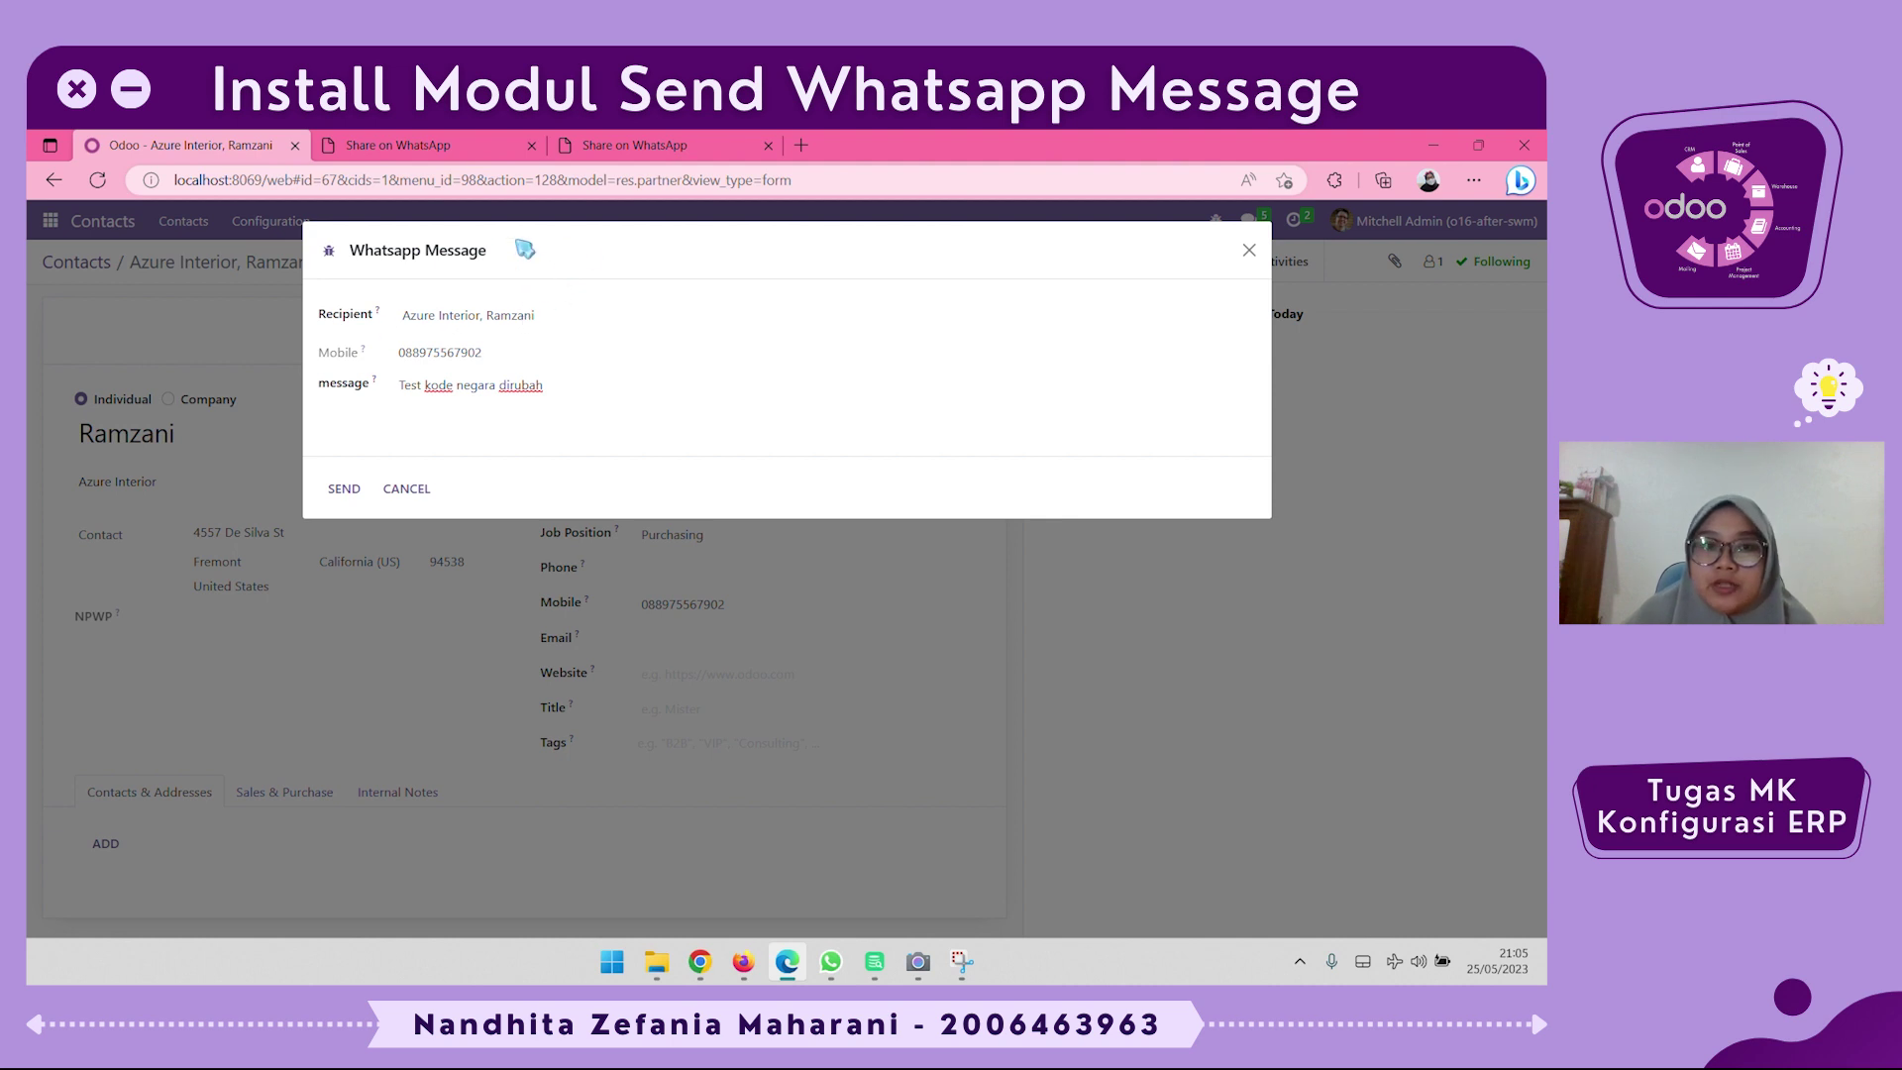
{"action": "mouse_move", "coordinate": [383, 317]}
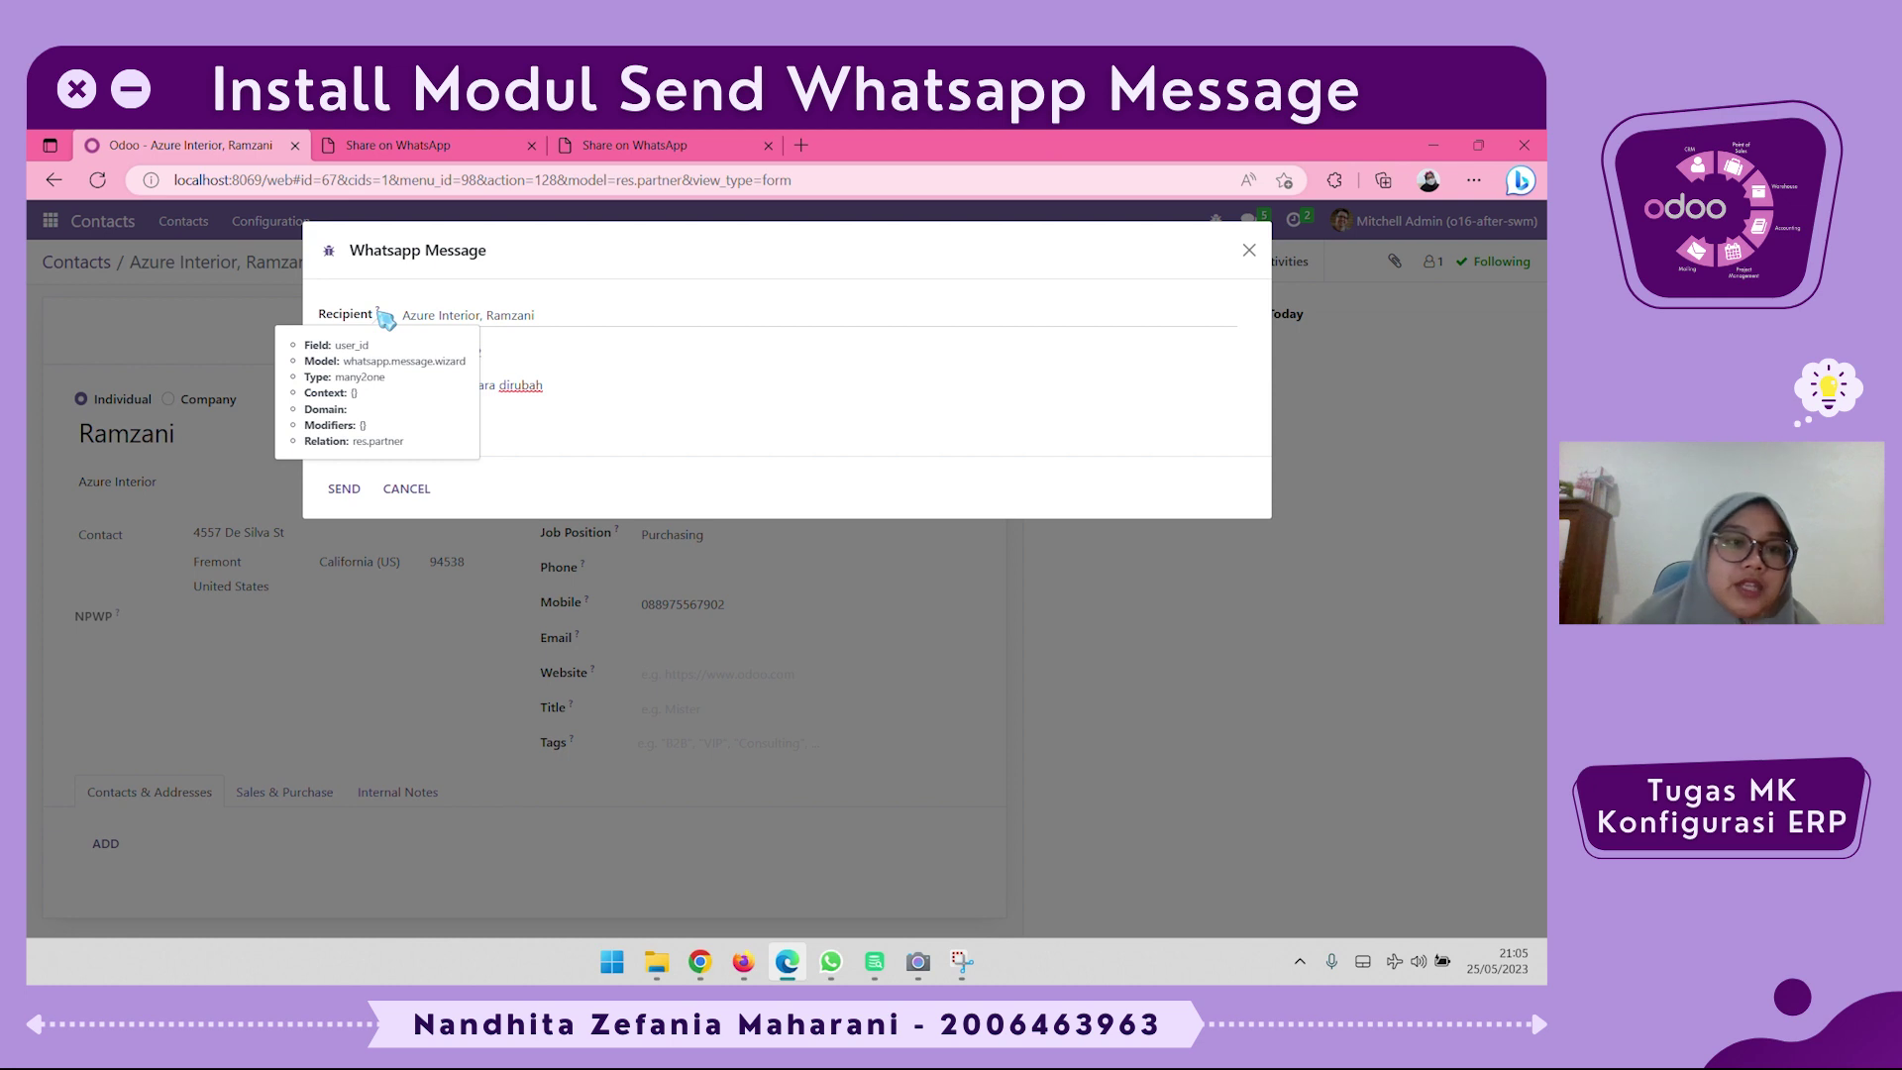
{"action": "mouse_move", "coordinate": [371, 356]}
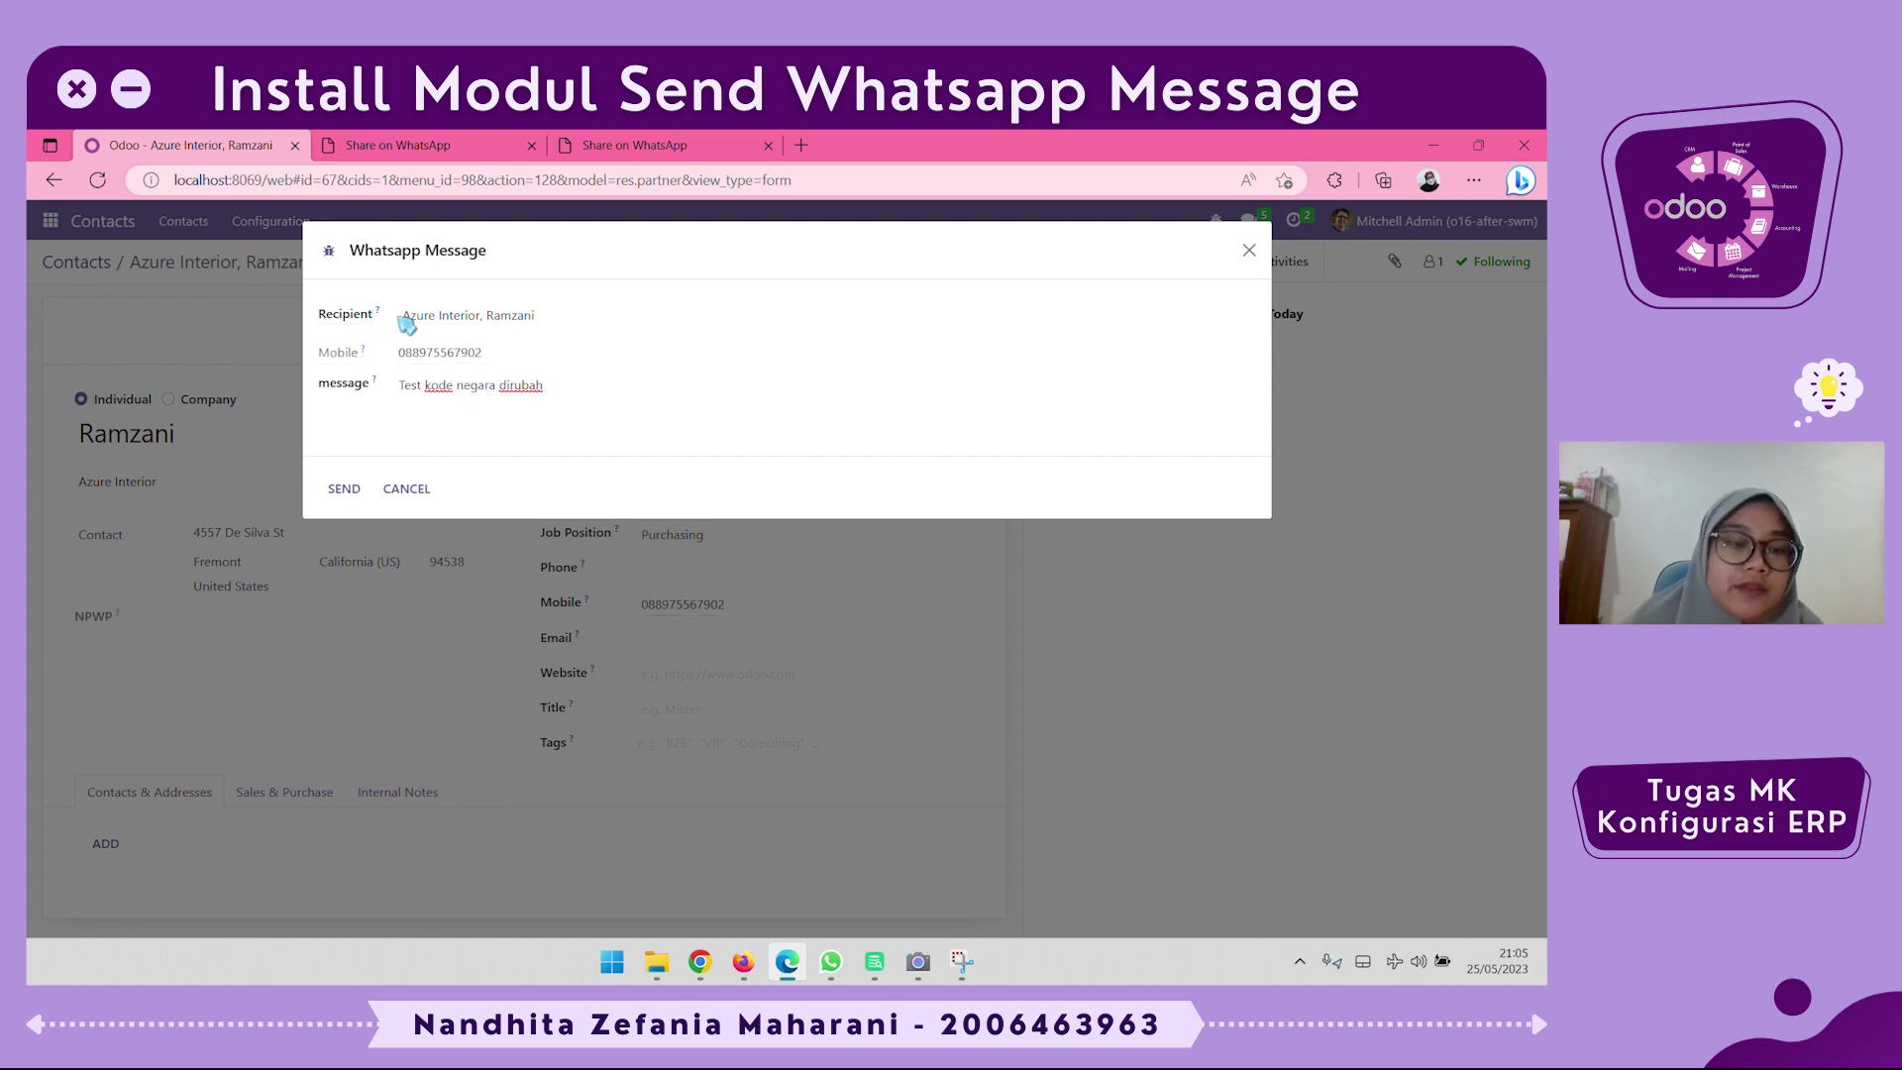
{"action": "mouse_move", "coordinate": [380, 389]}
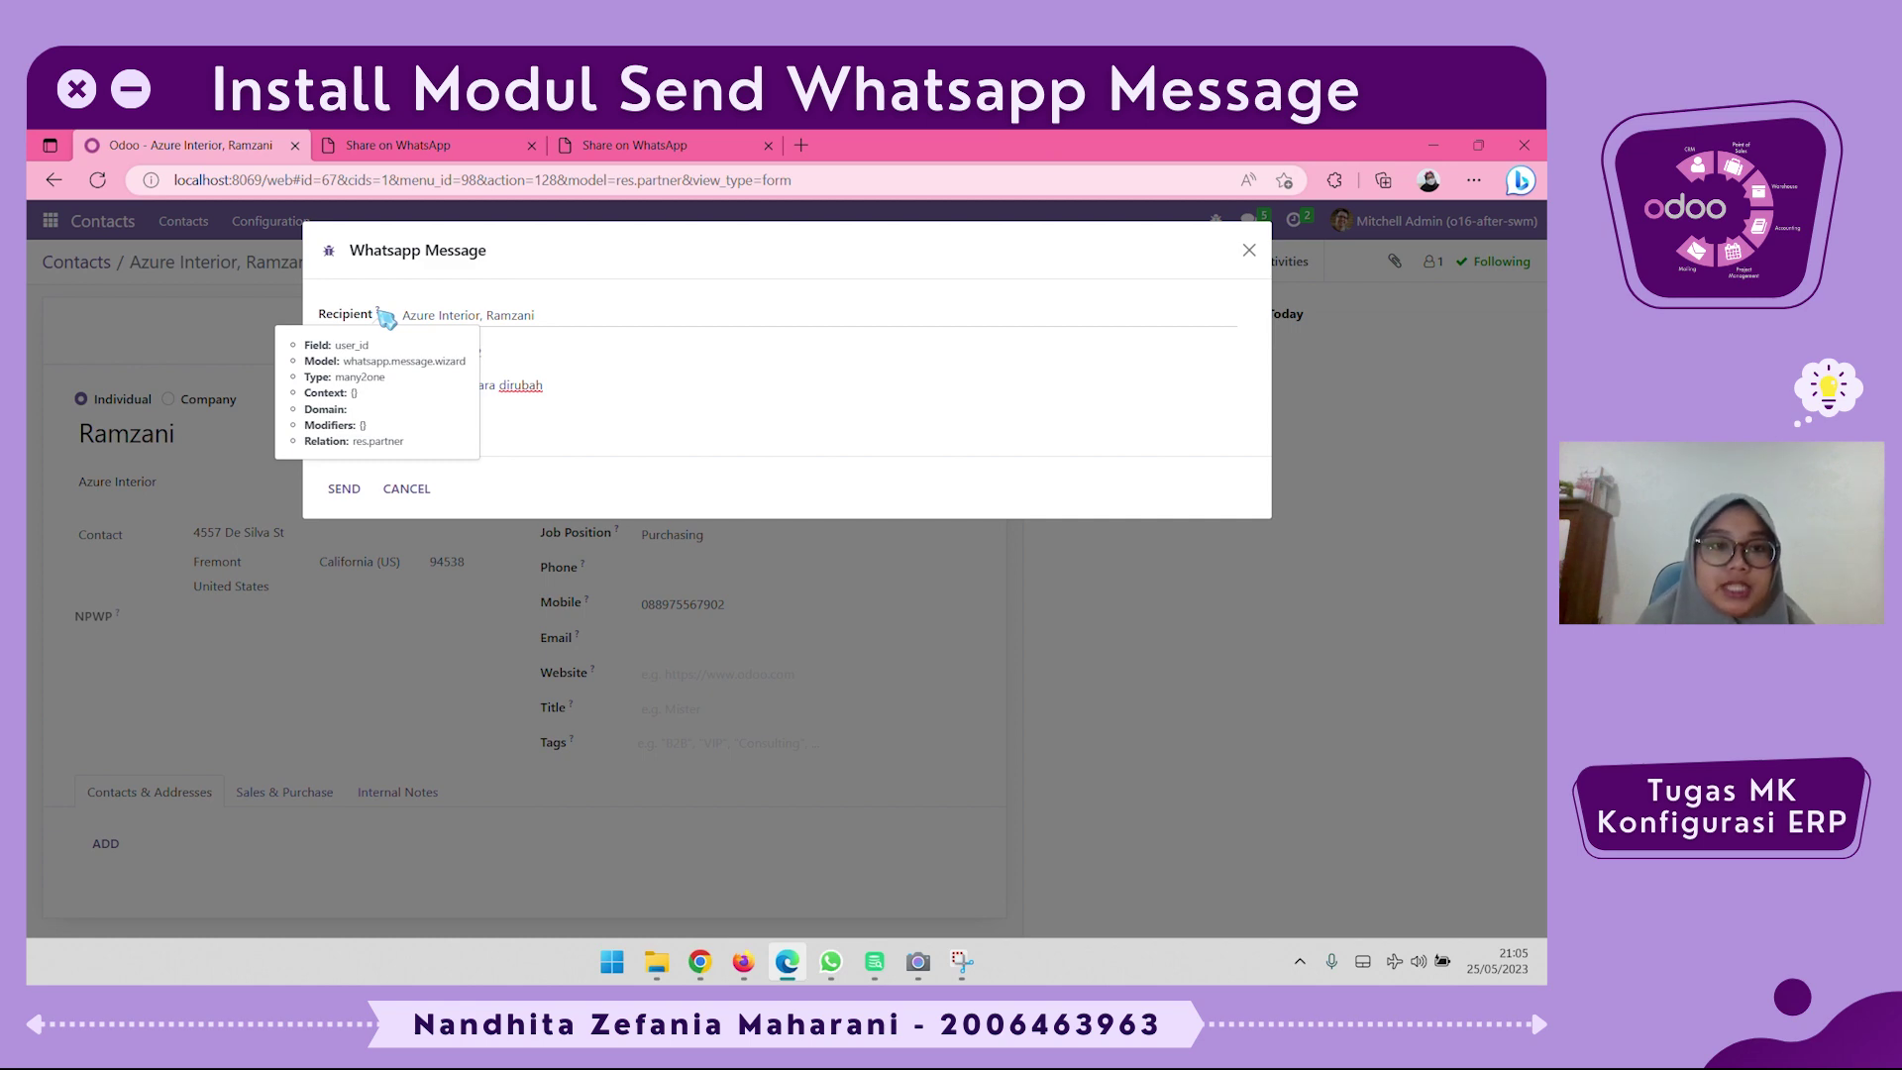
{"action": "left_click", "coordinate": [745, 961]}
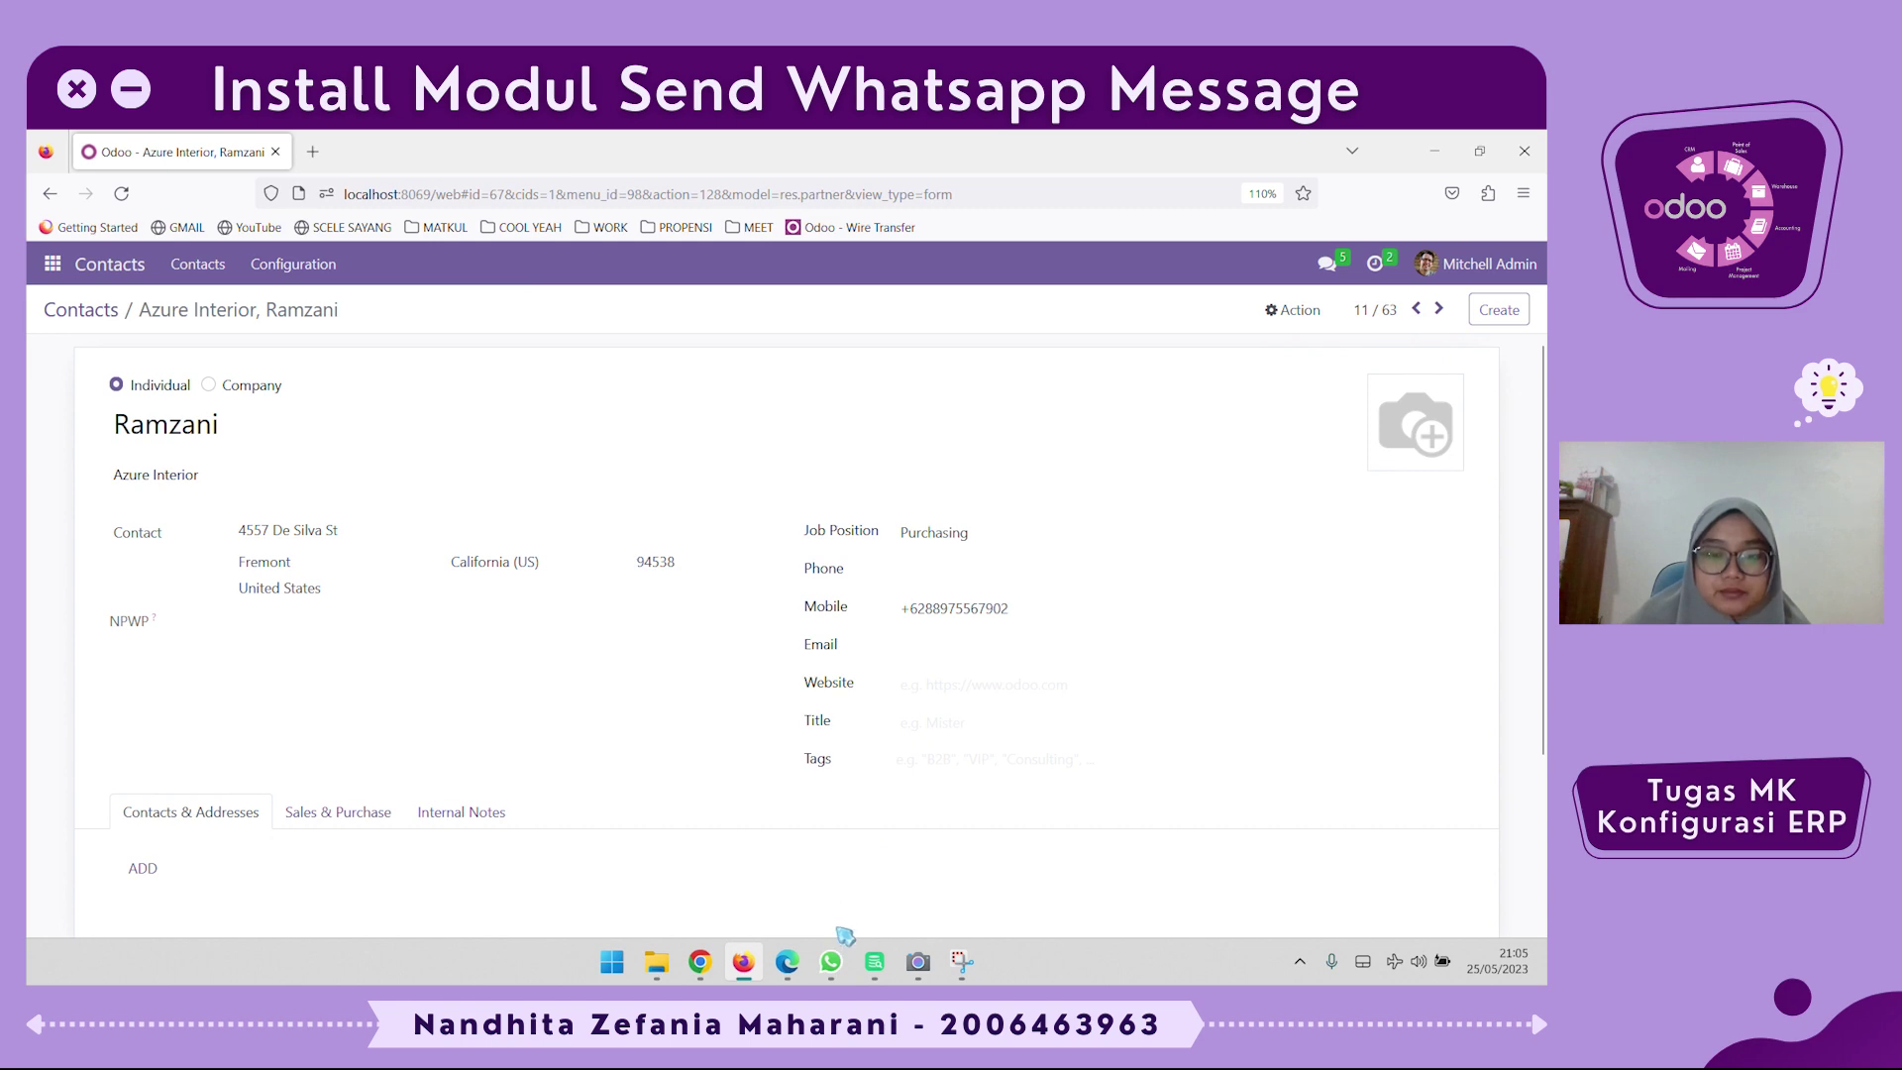
Switch to DbVisualizer and filter the o16-before-swm table list by "whatsapp"
{"action": "left_click", "coordinate": [876, 963]}
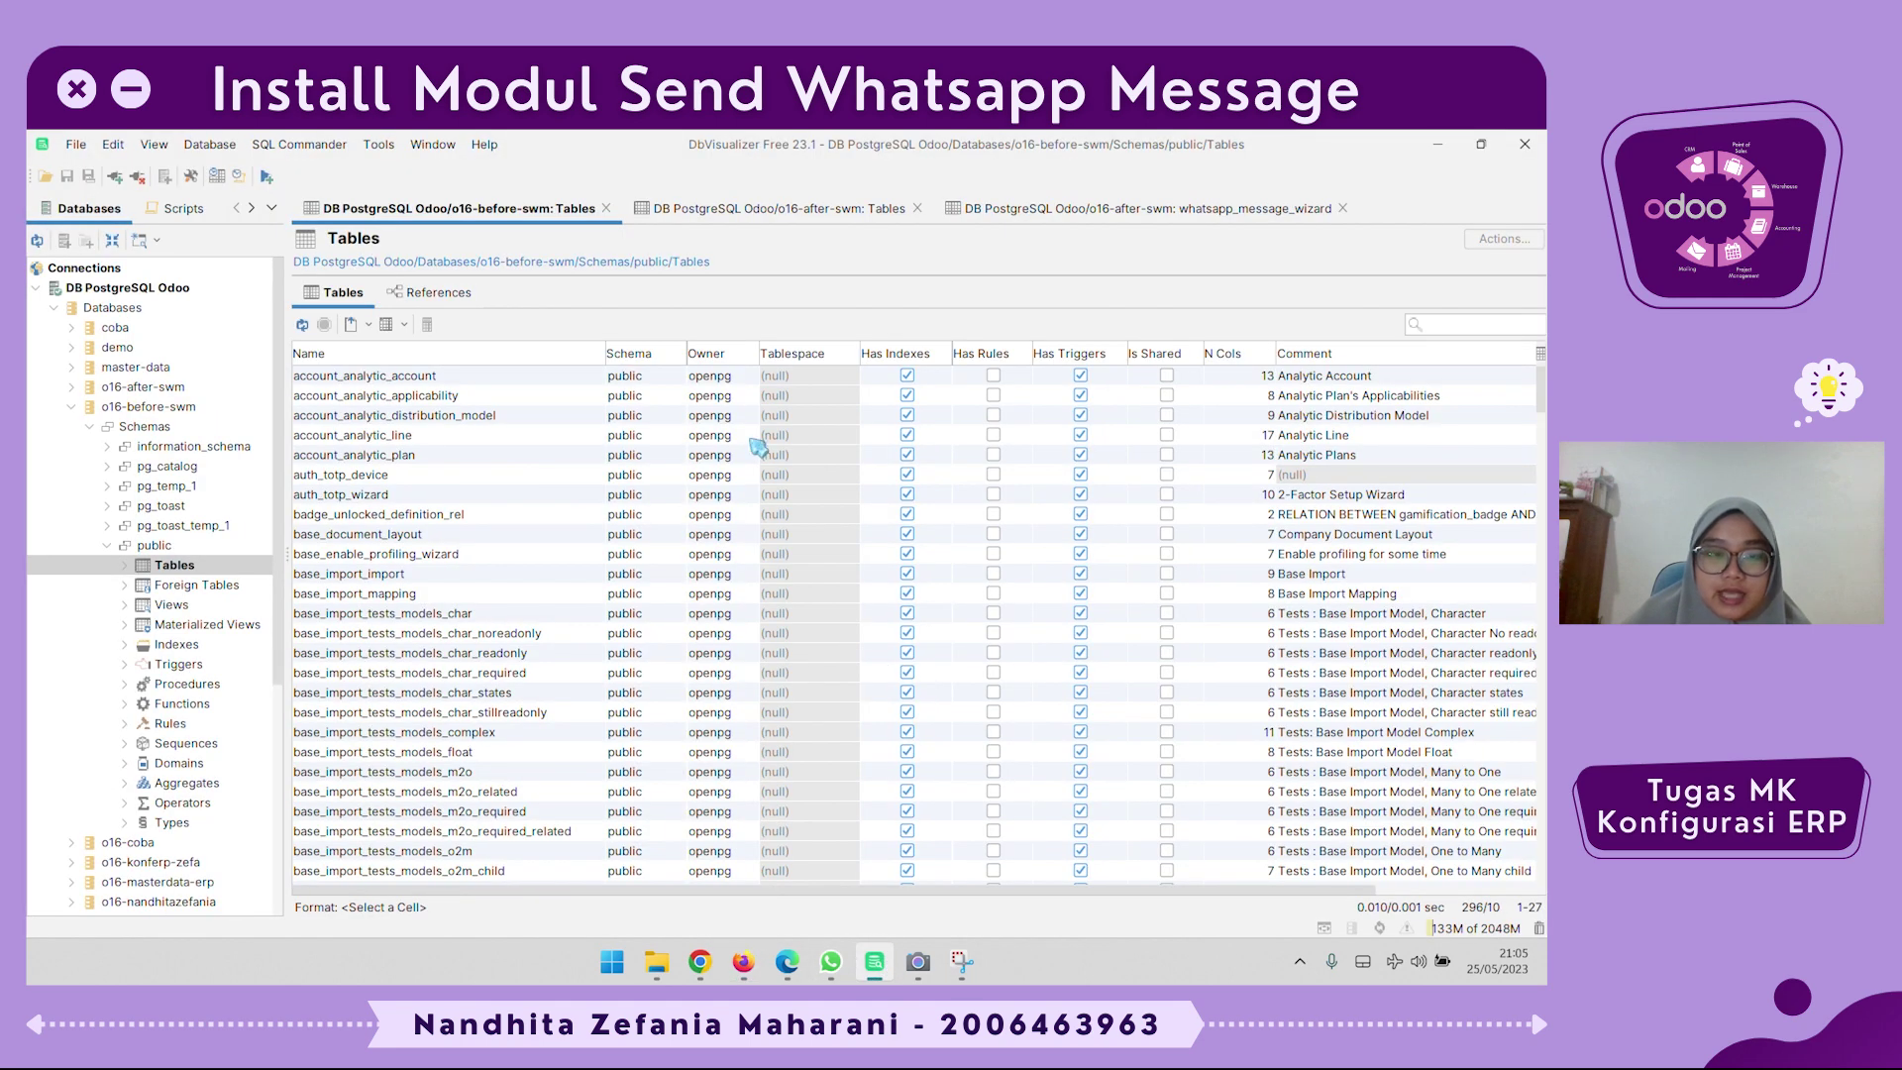
{"action": "left_click", "coordinate": [1451, 327]}
{"action": "type", "text": "whatsapp"}
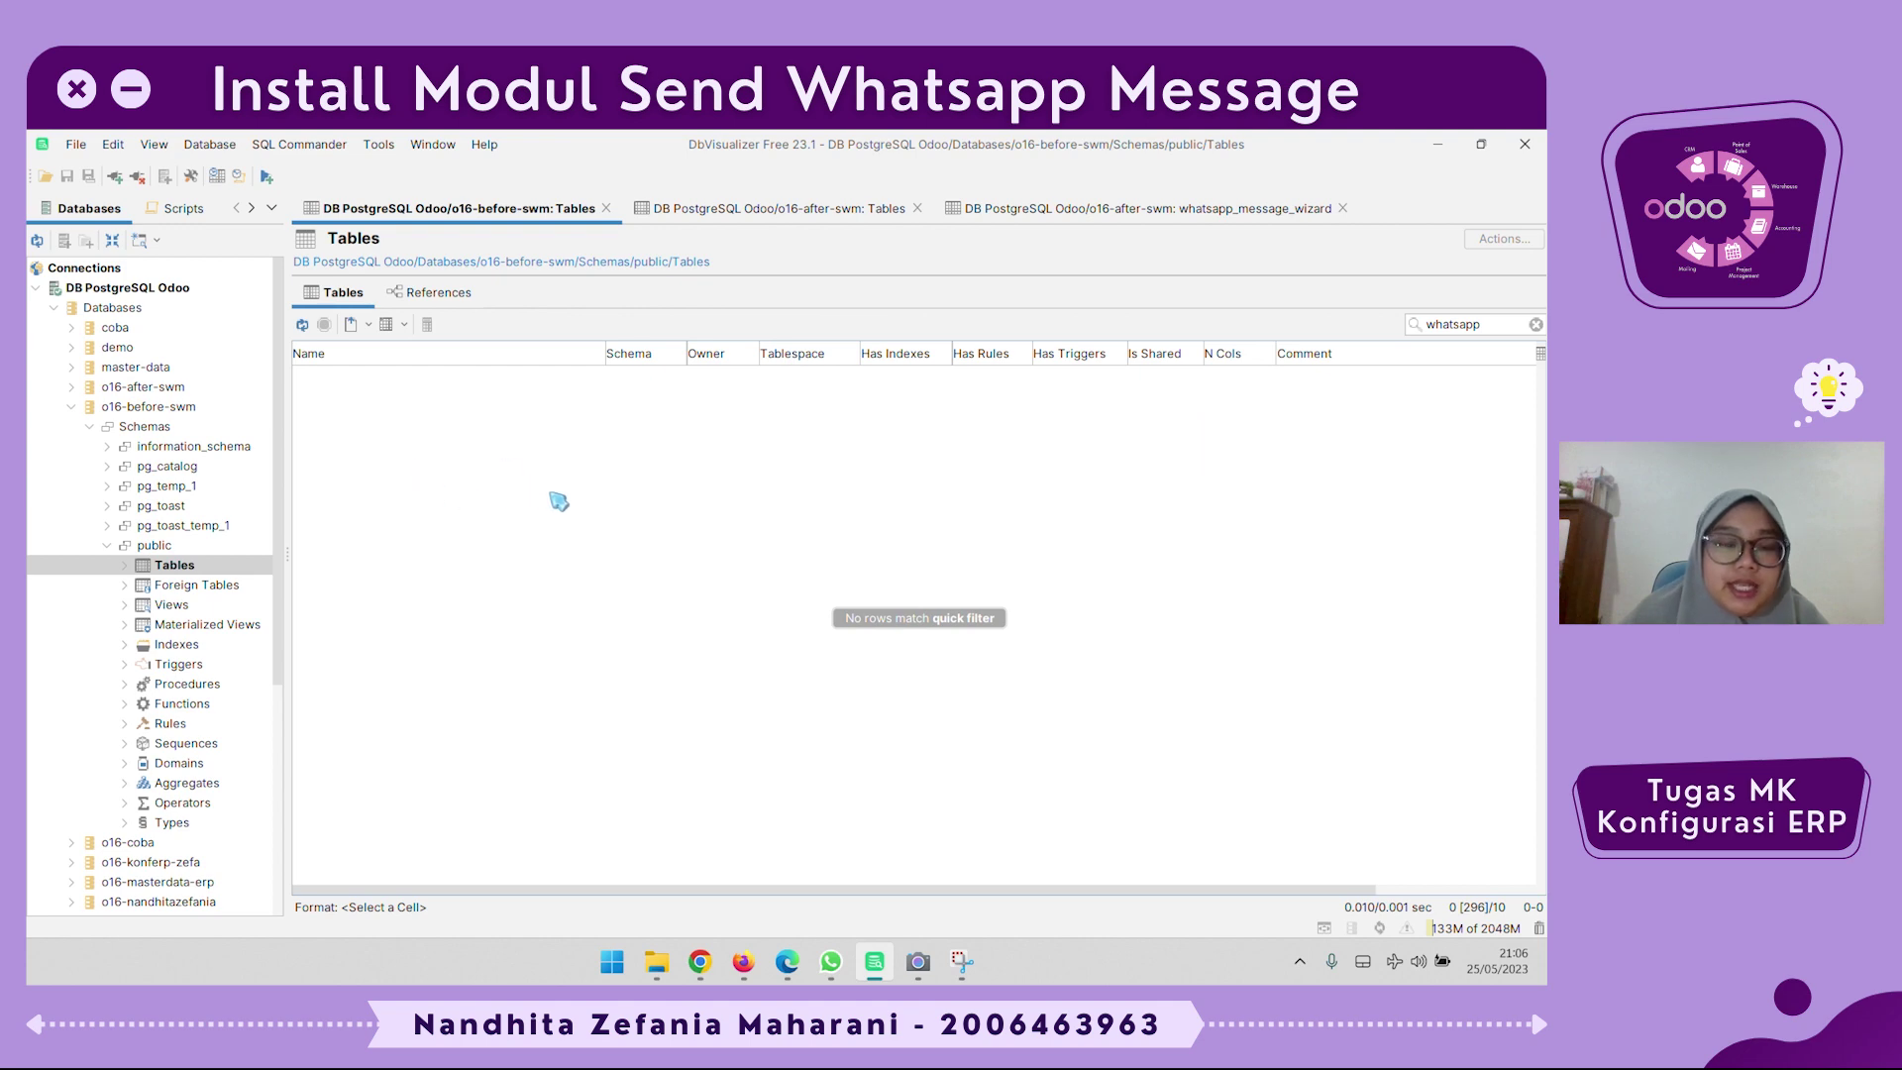
Show the o16-after-swm table list, expand that database in the tree, and filter the tables by "whatsapp_message_wizard"
{"action": "left_click", "coordinate": [713, 209]}
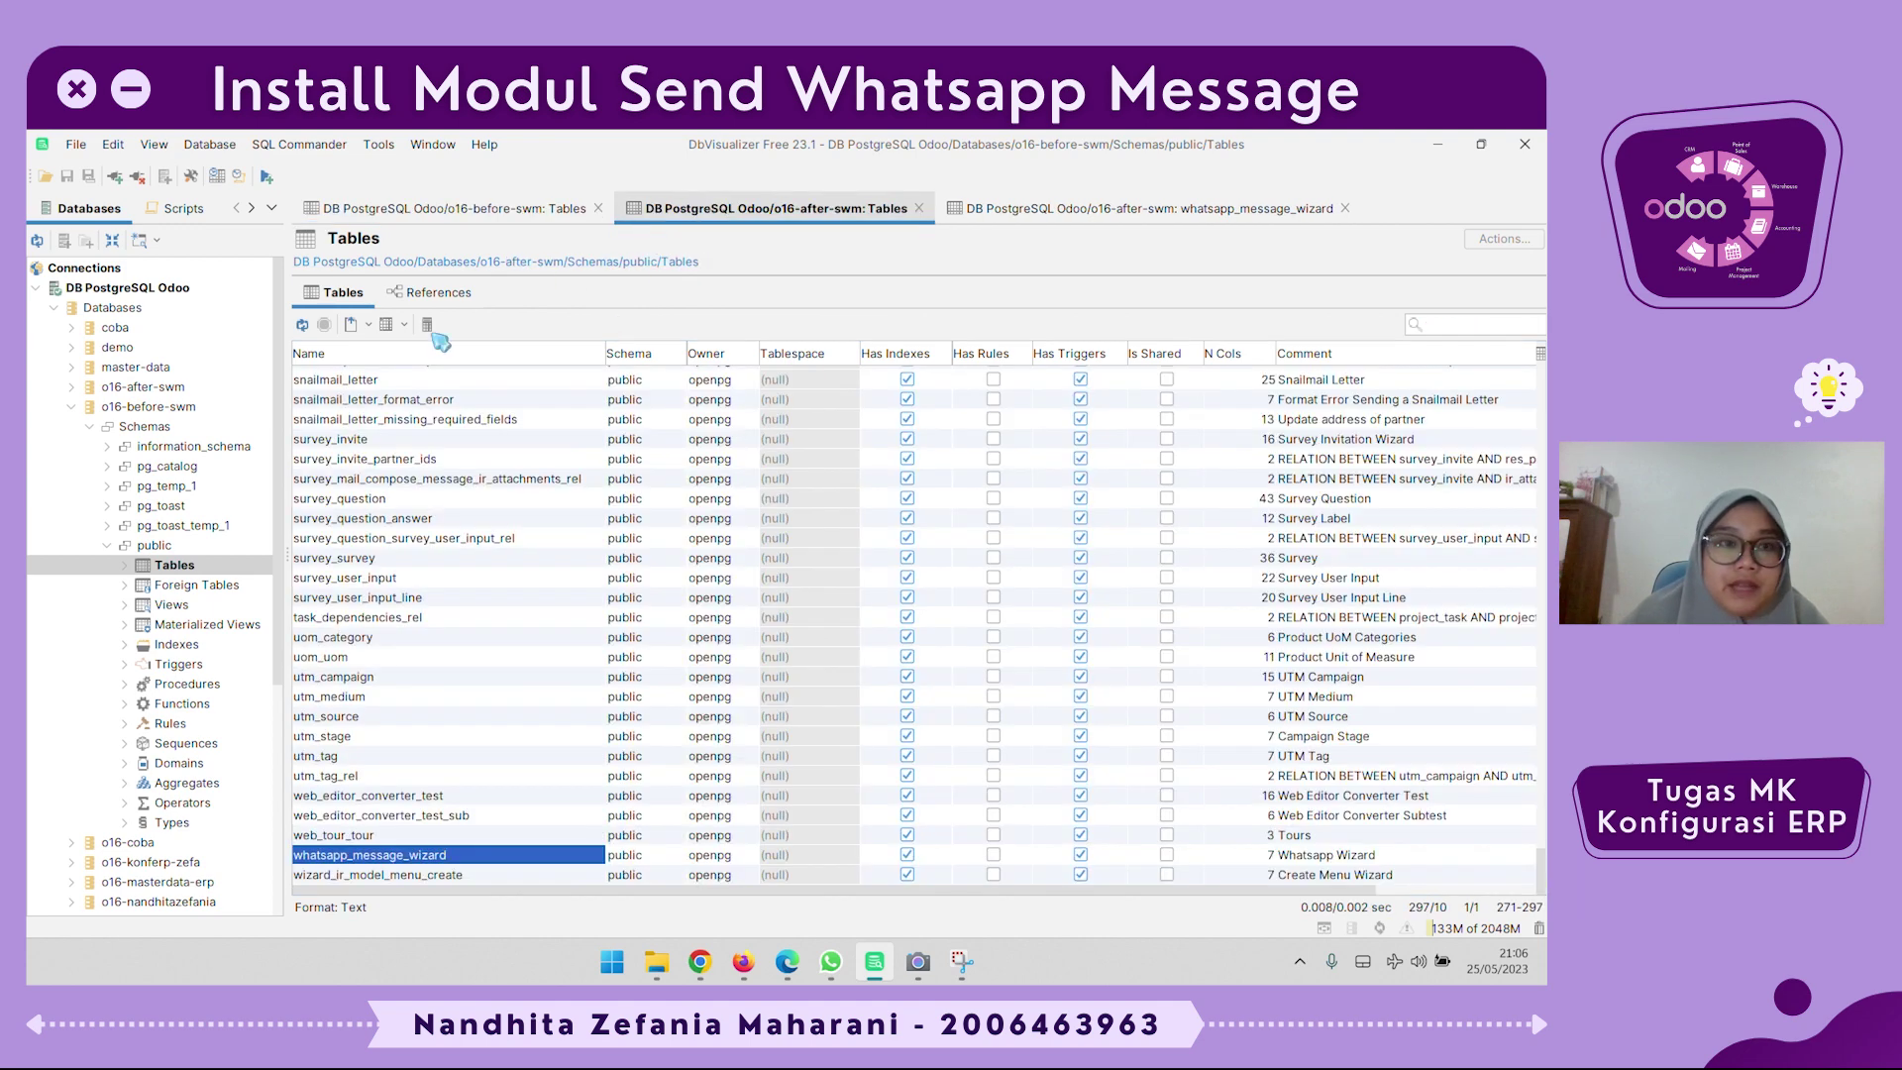
{"action": "left_click", "coordinate": [71, 386]}
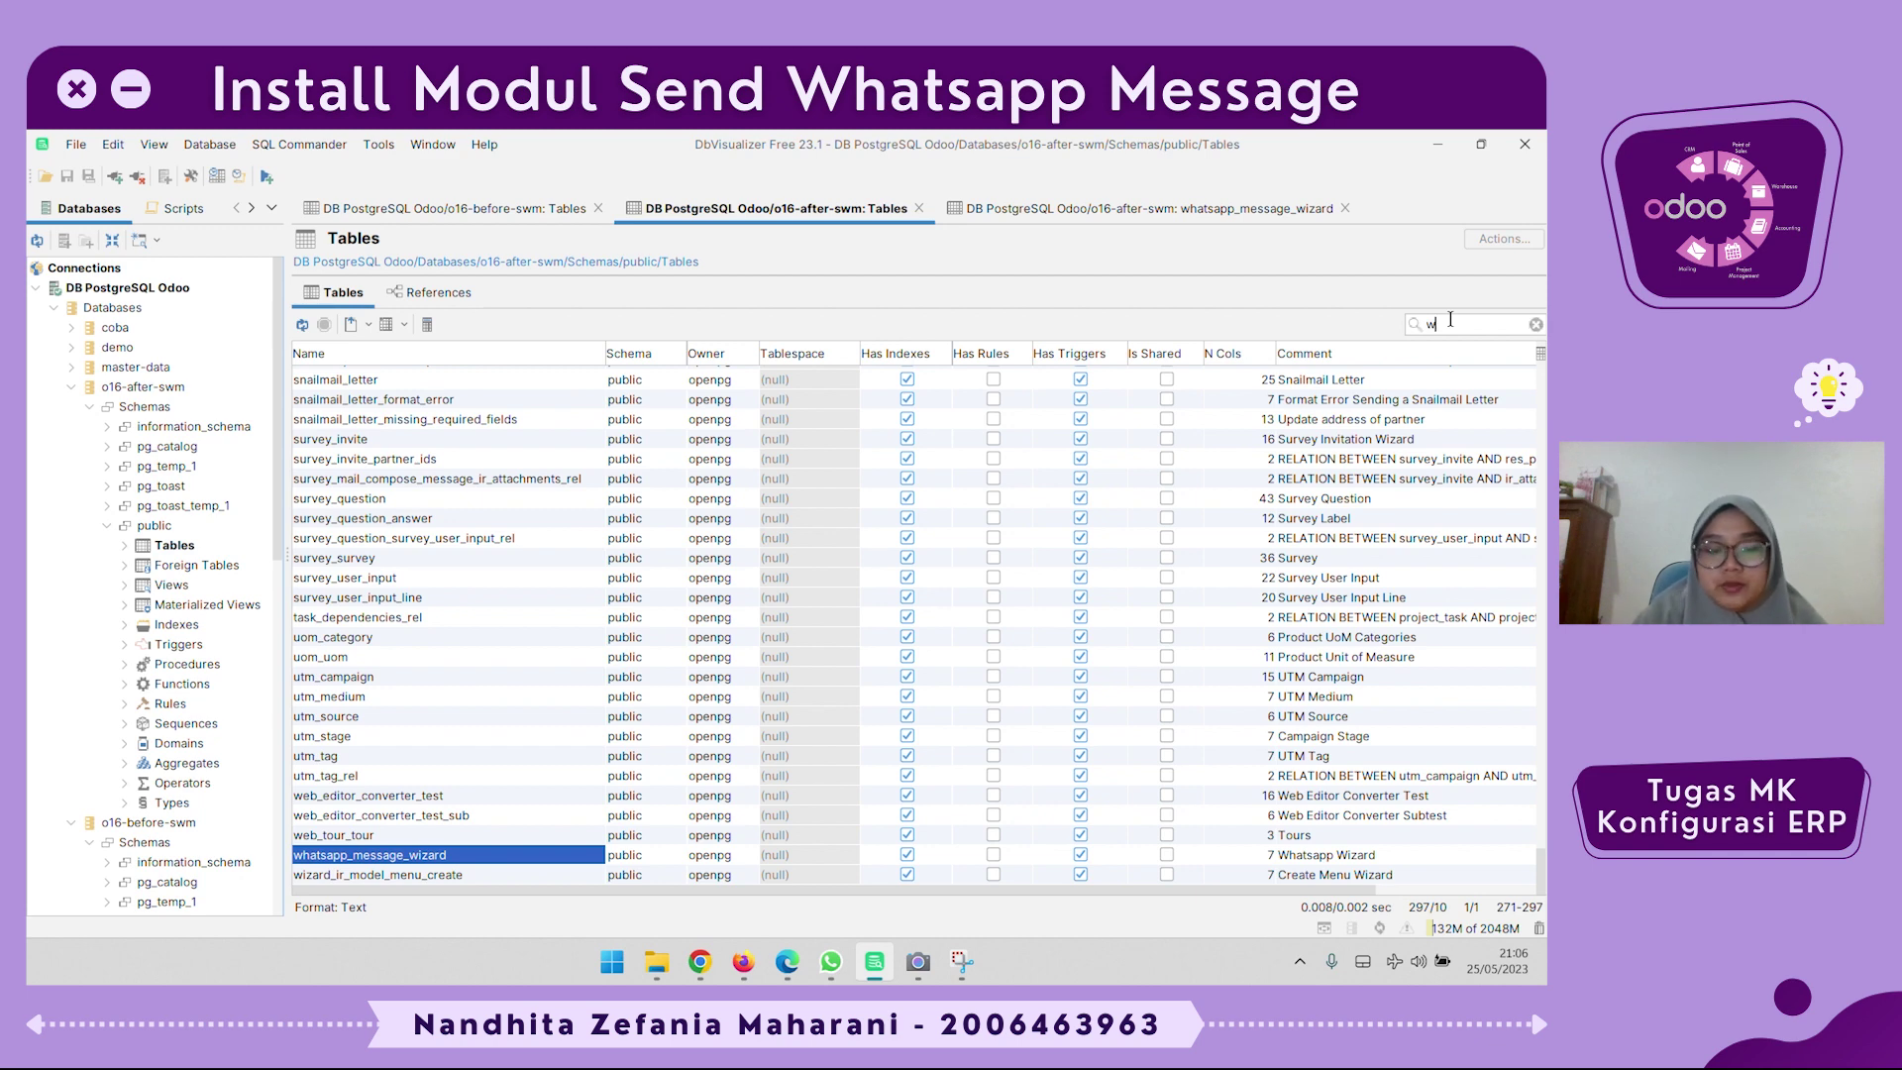
{"action": "type", "text": "ts"}
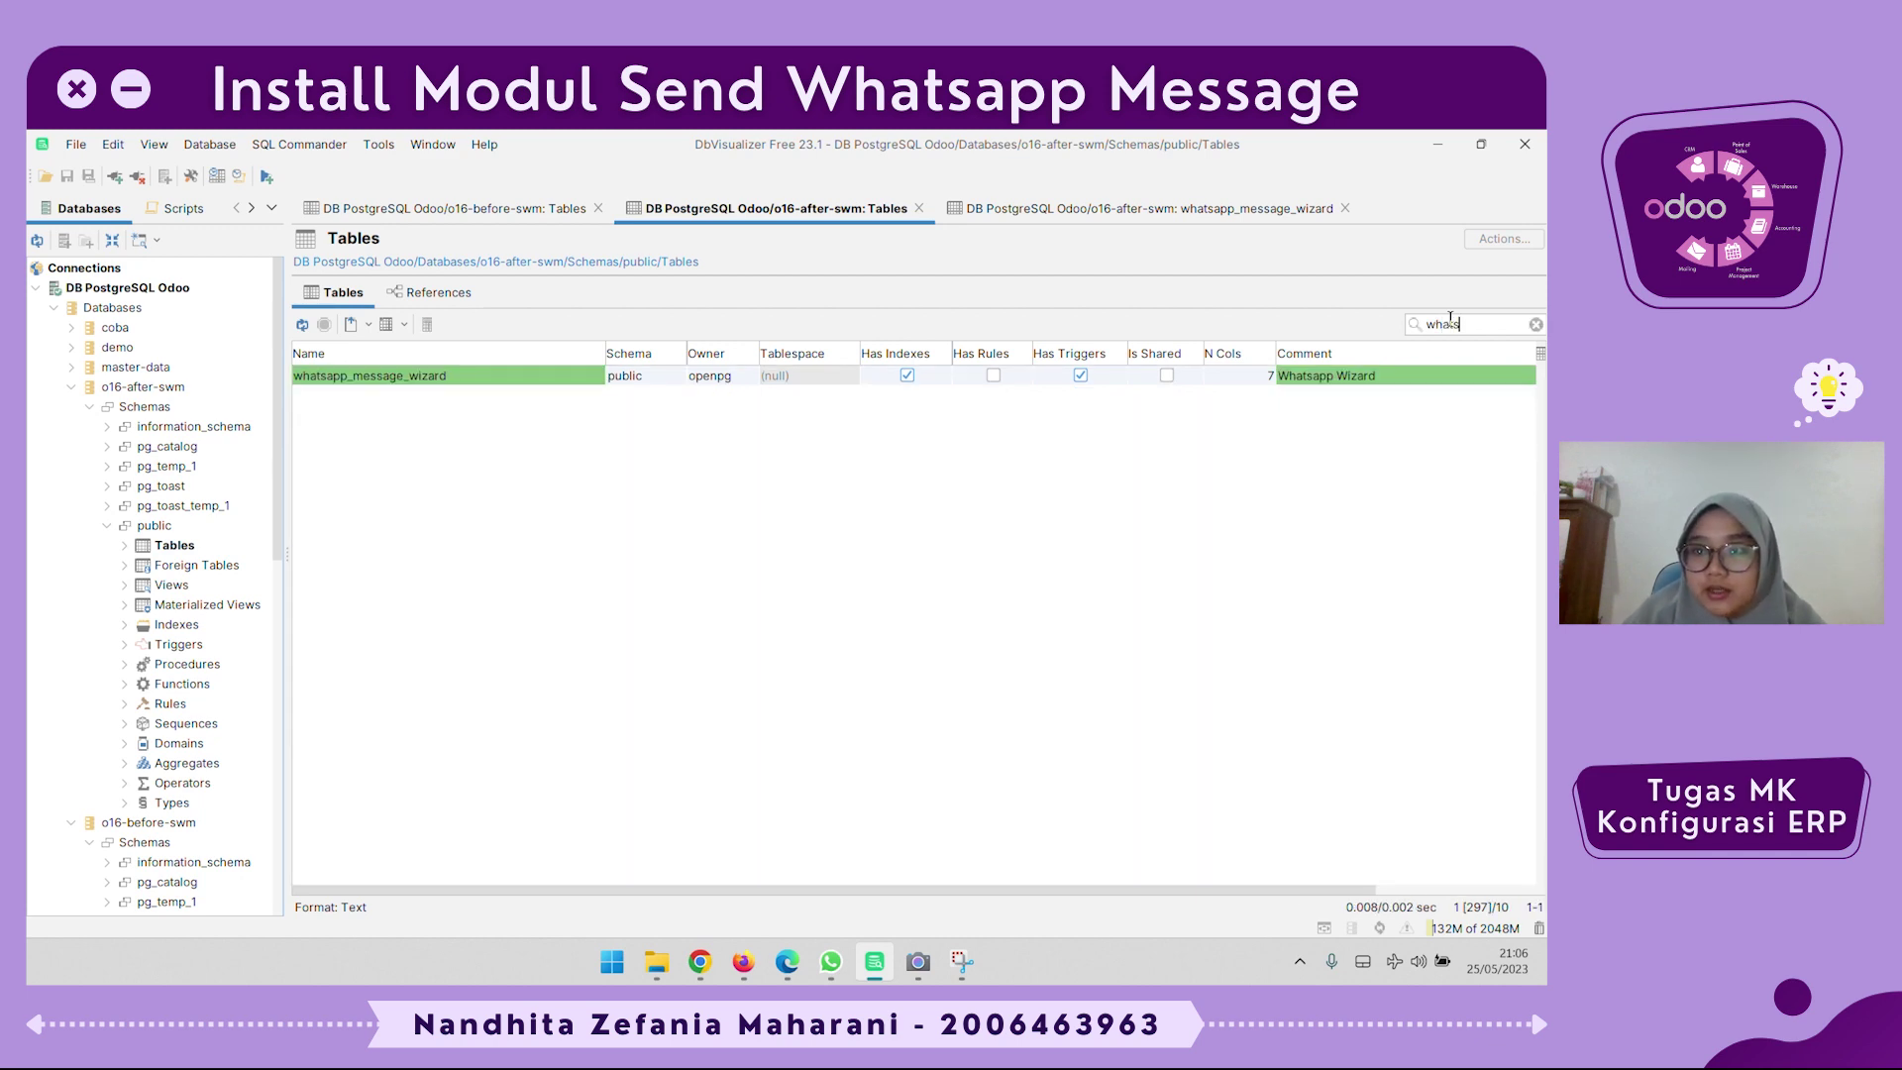
{"action": "type", "text": "app_message"}
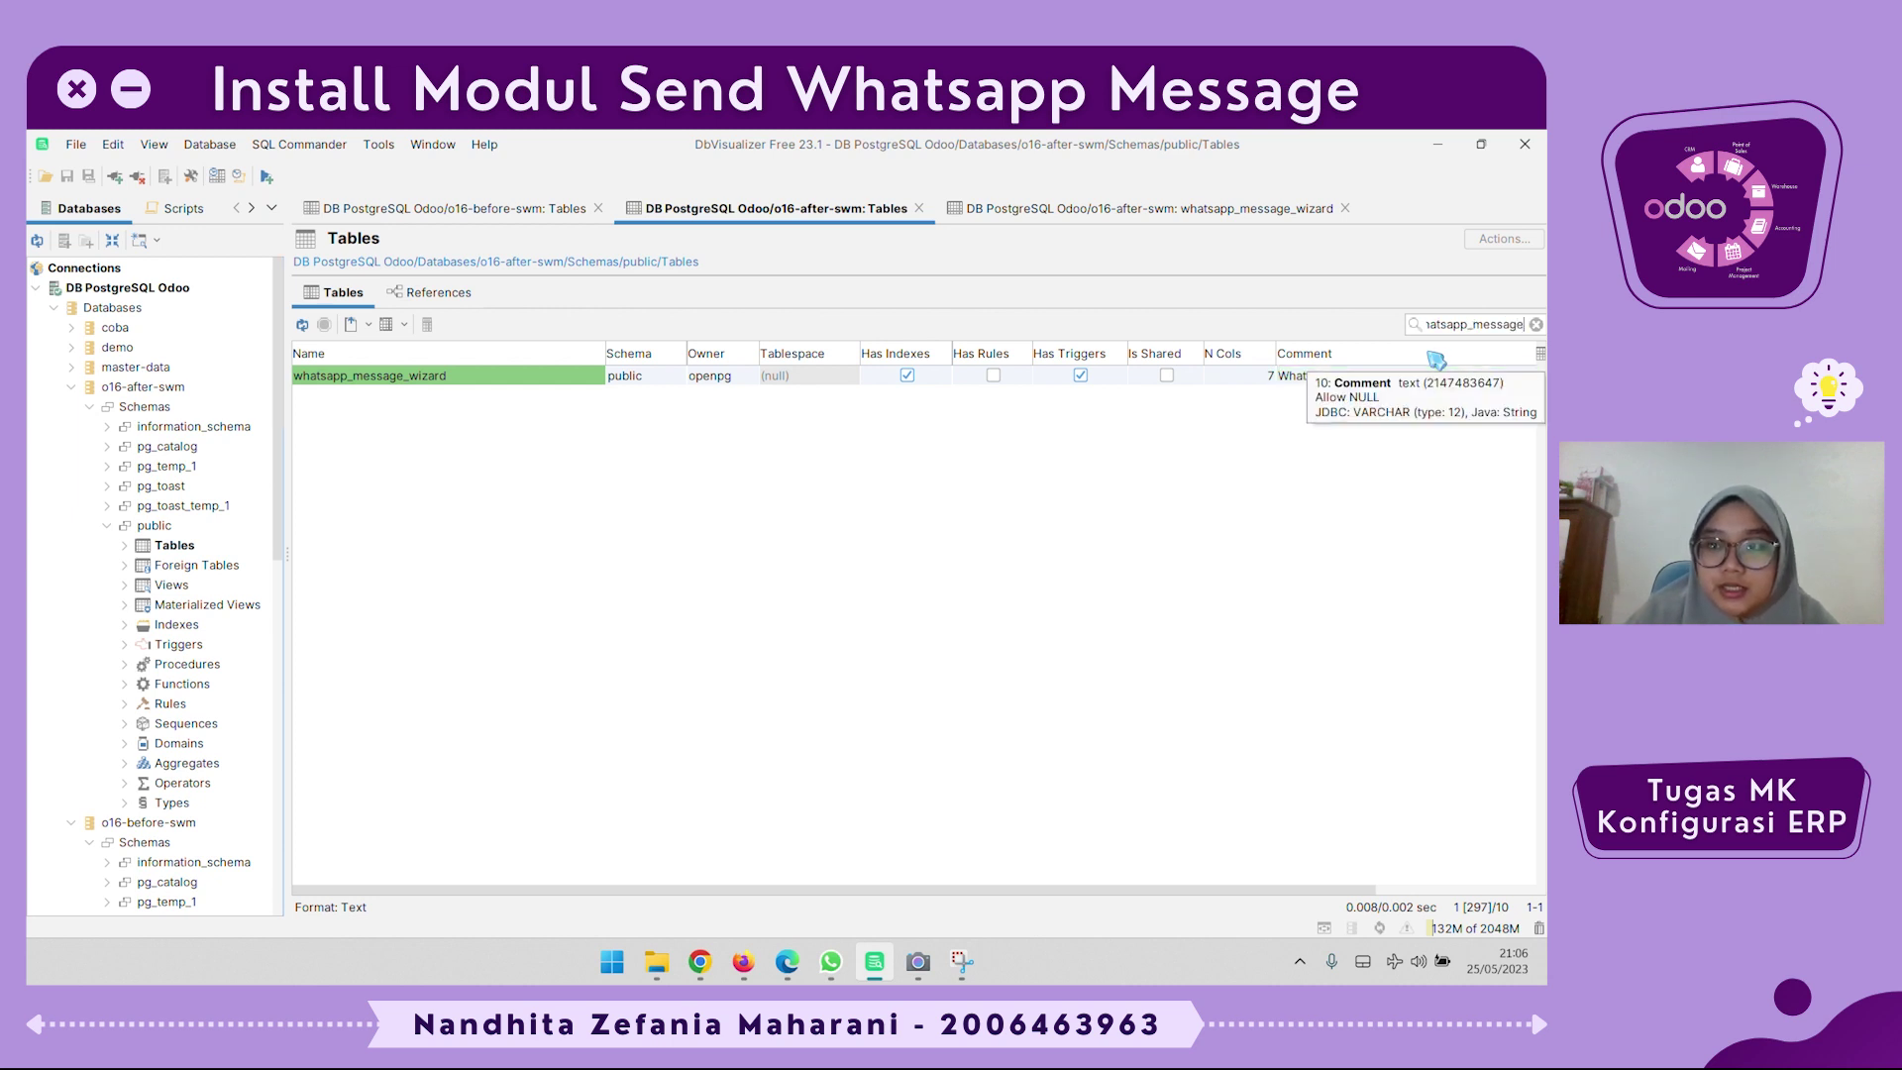
{"action": "type", "text": "_wizard"}
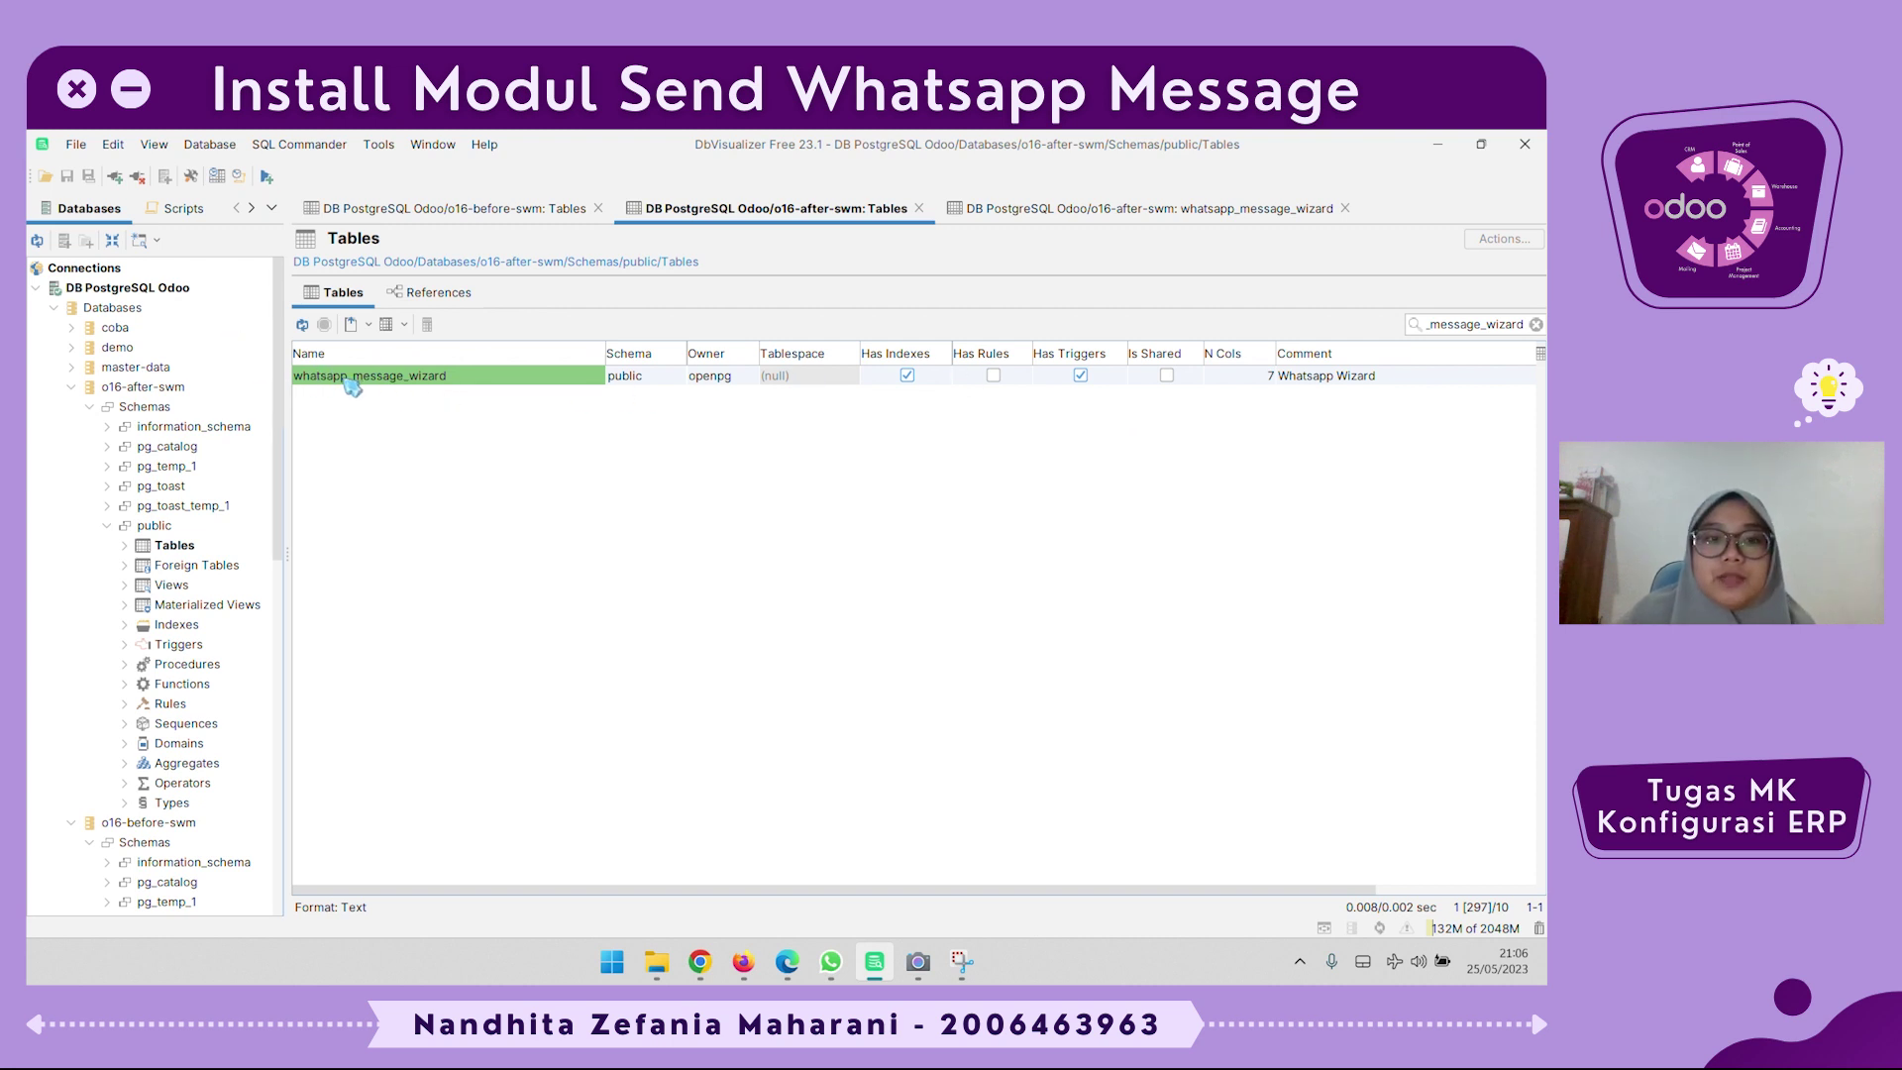
Open the whatsapp_message_wizard table of o16-after-swm and show its data columns
{"action": "right_click", "coordinate": [477, 379]}
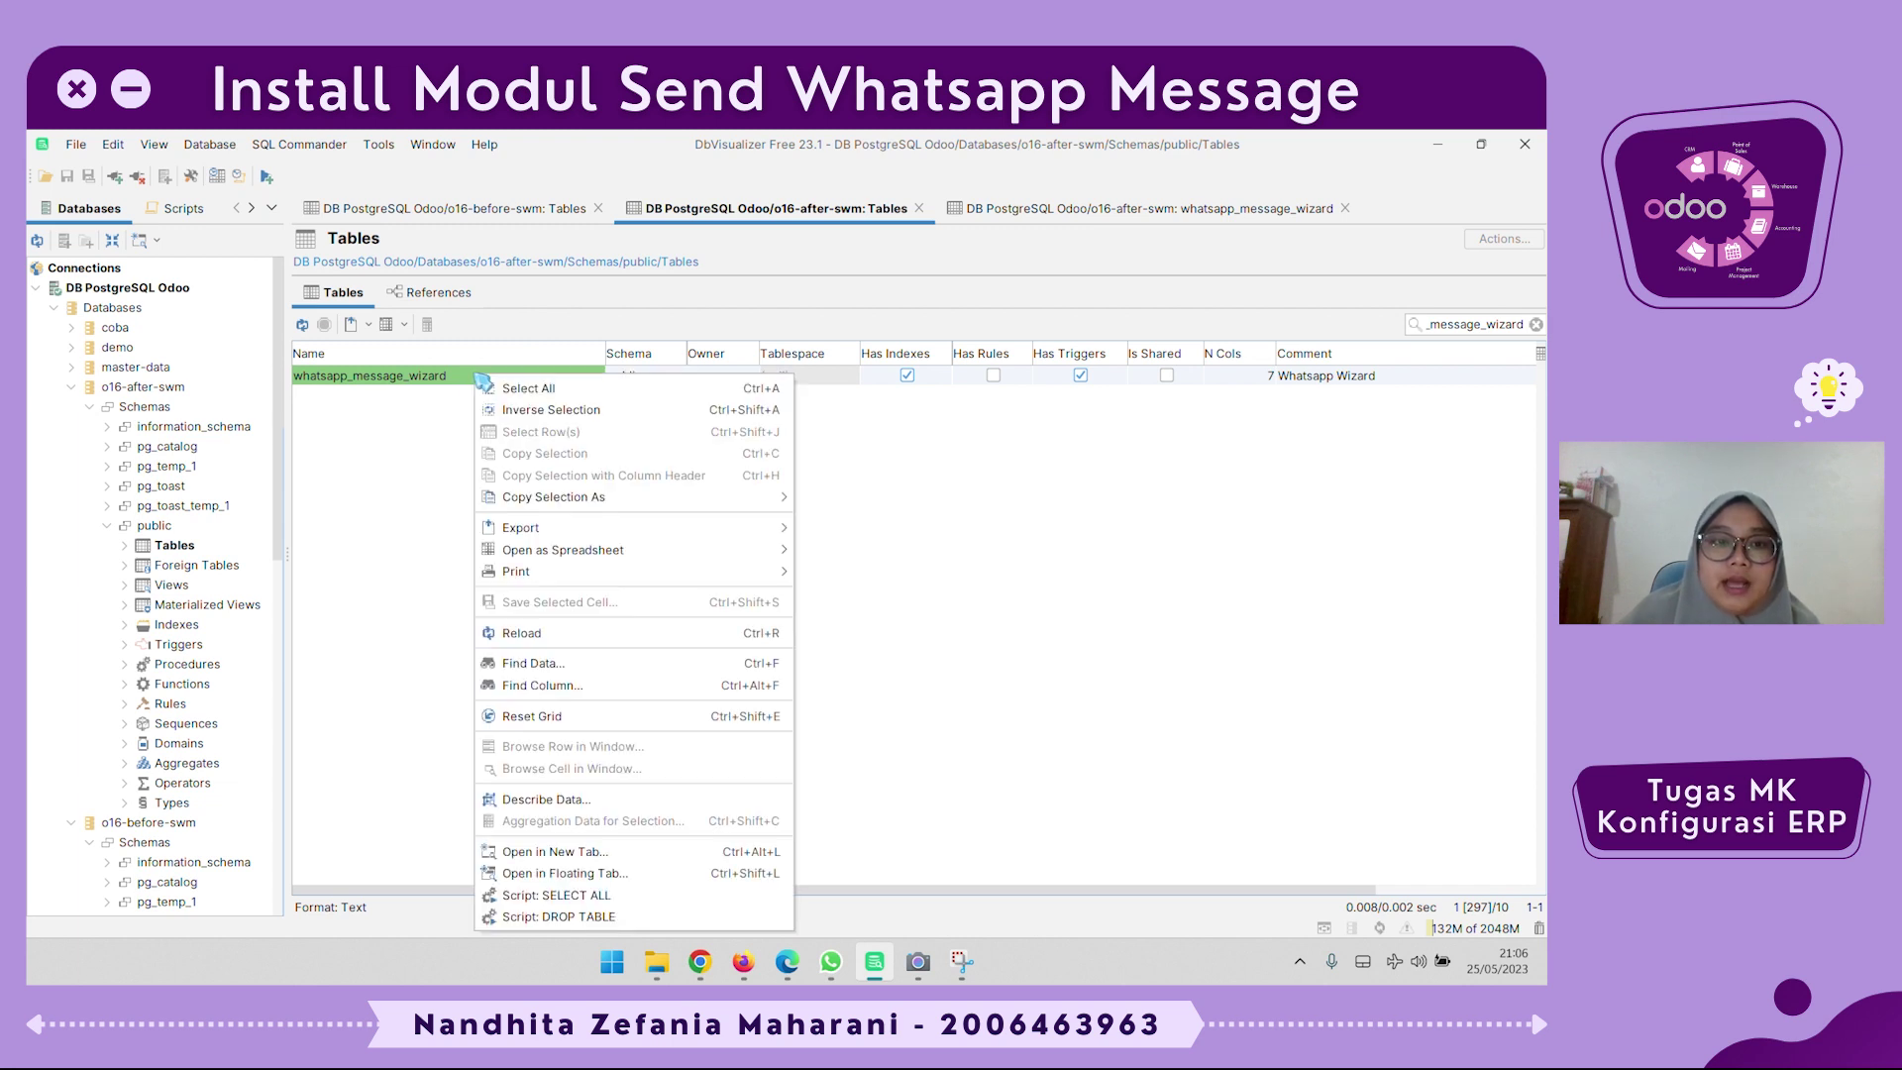
{"action": "left_click", "coordinate": [639, 851]}
{"action": "left_click", "coordinate": [1141, 210]}
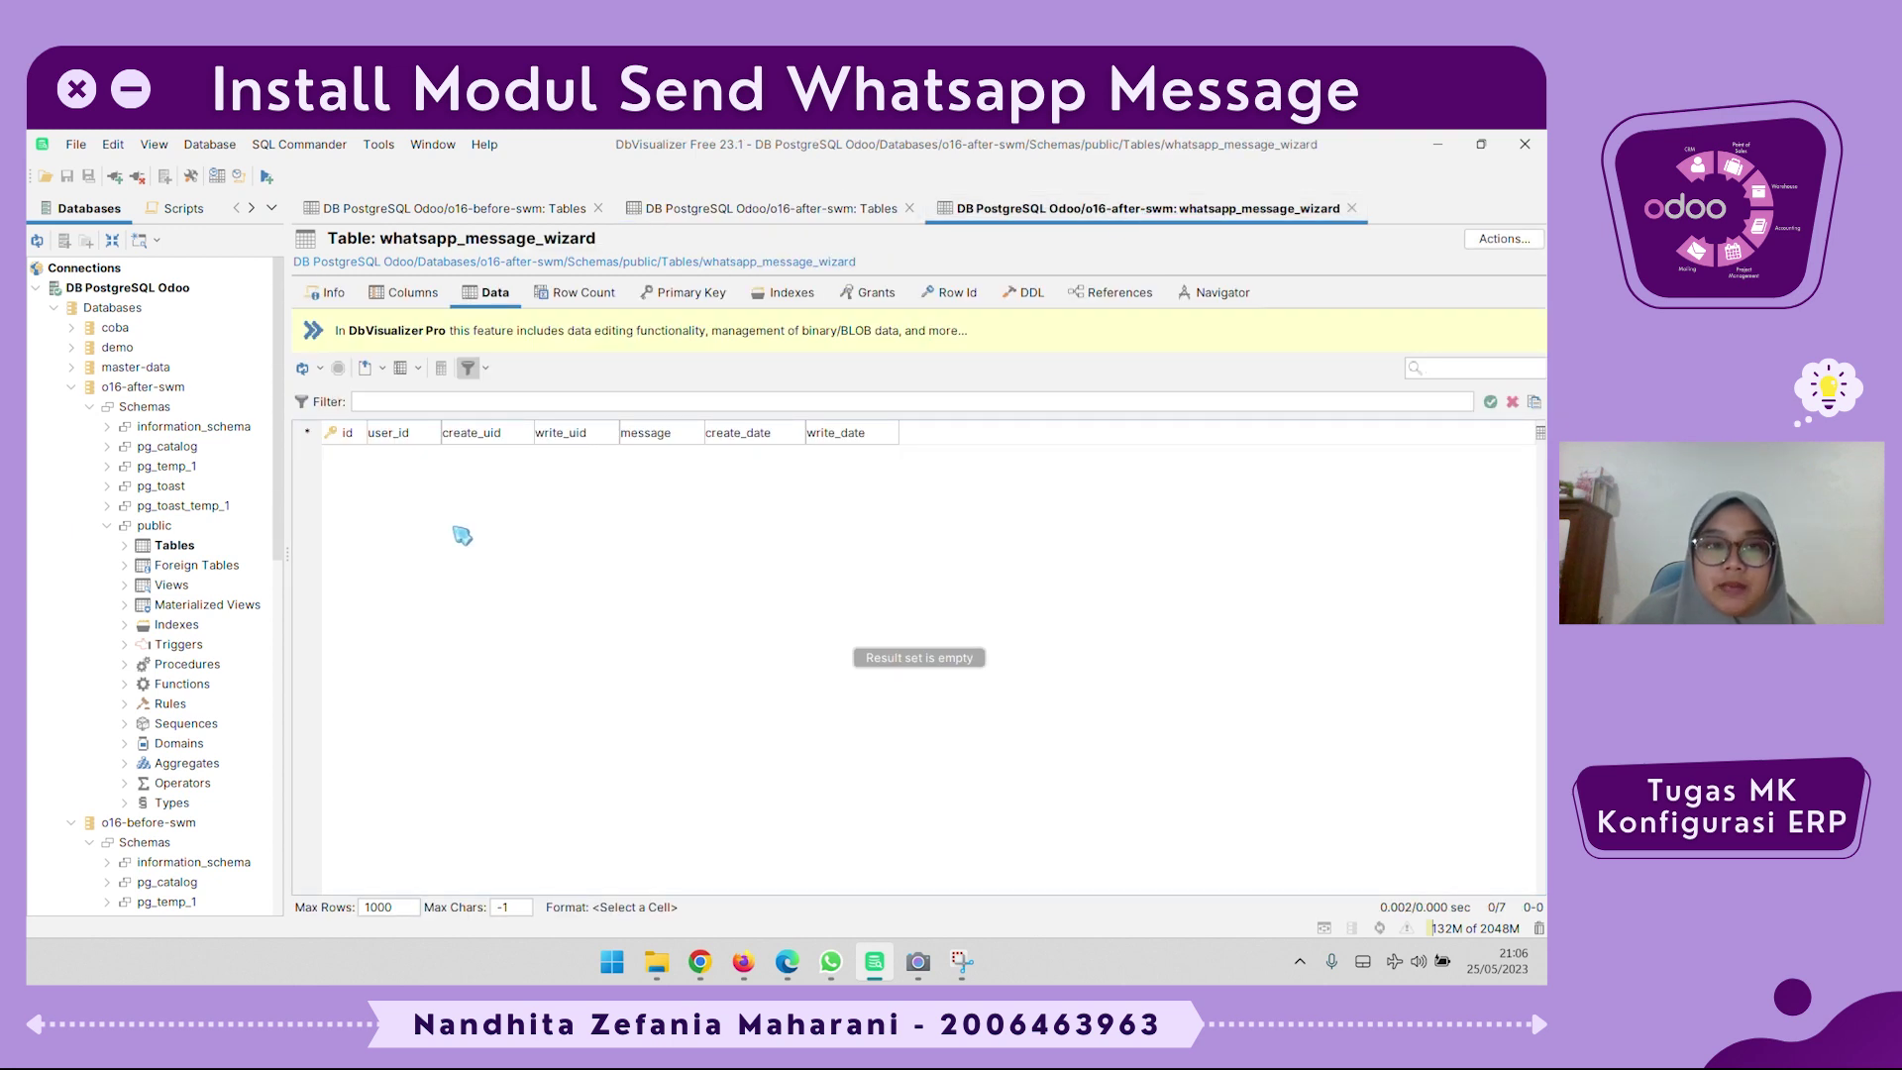
Review the general info, columns, data, row count and primary key of the whatsapp_message_wizard table
{"action": "left_click", "coordinate": [327, 292]}
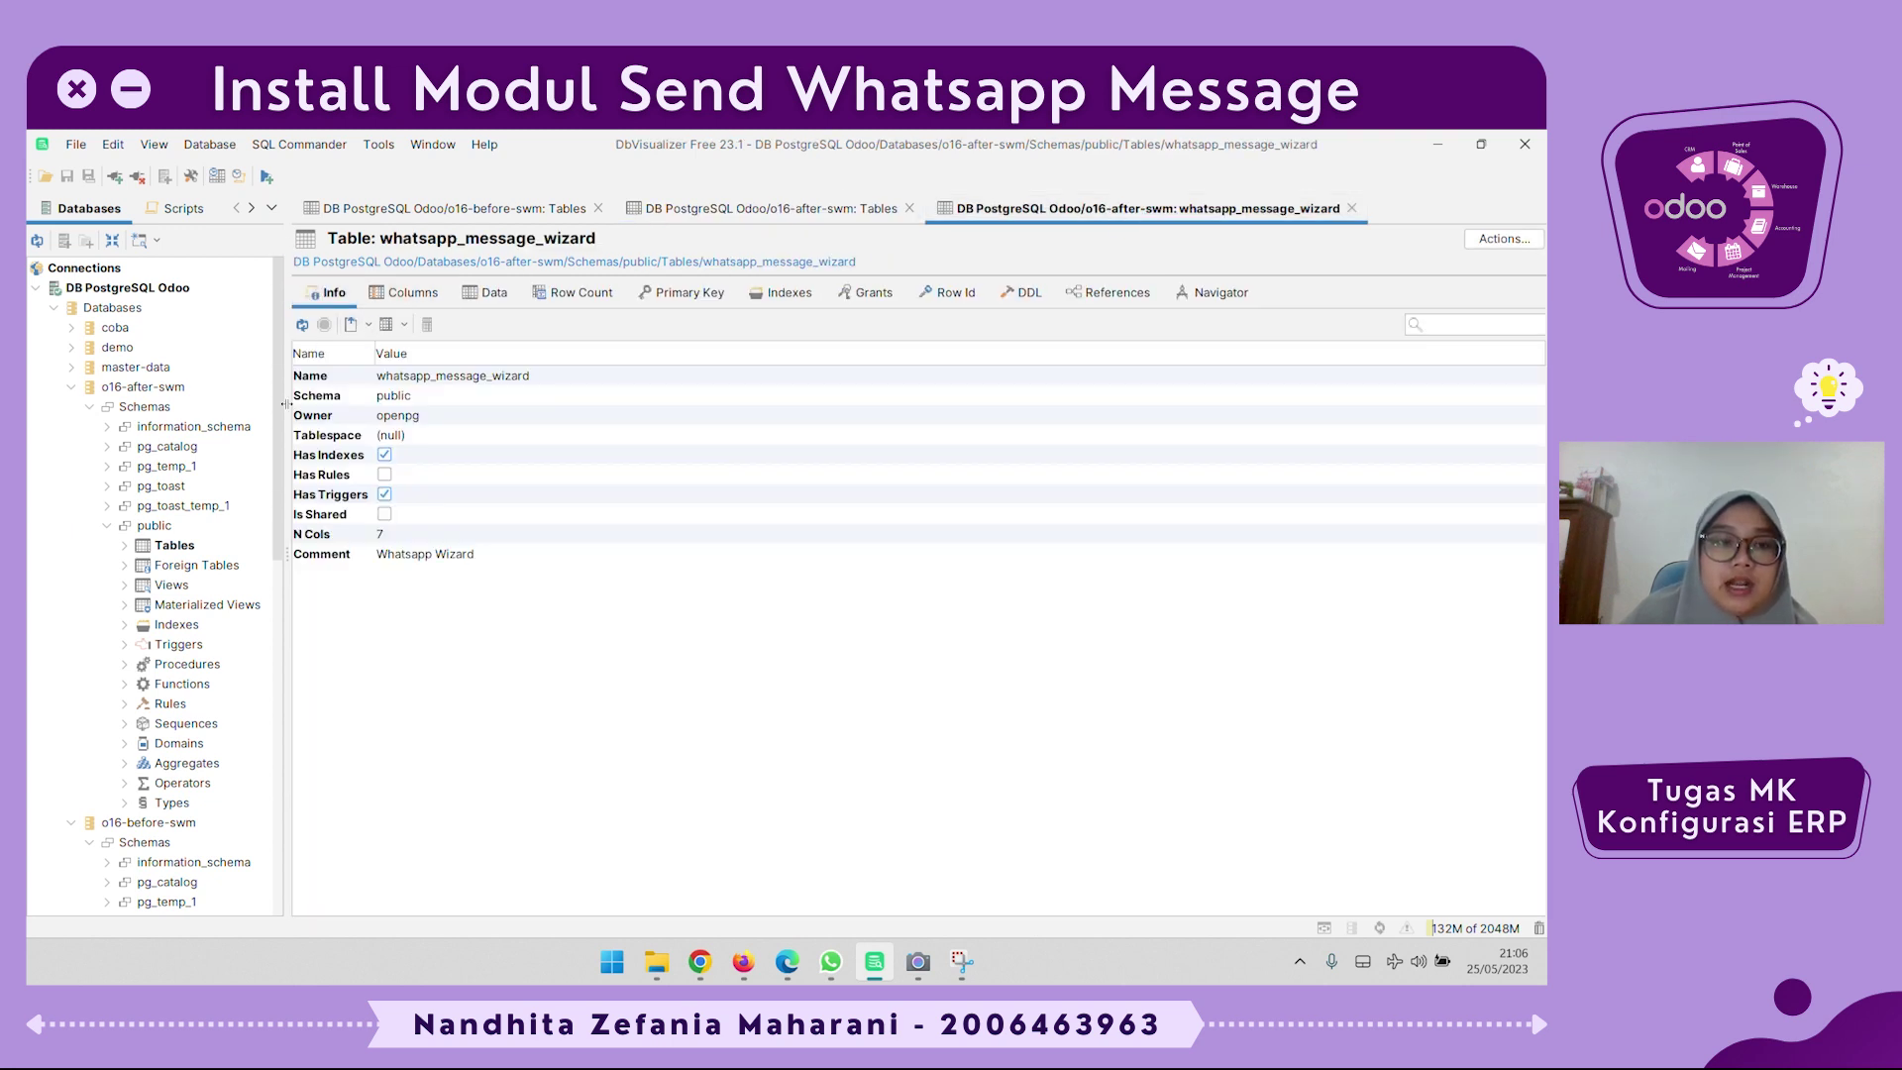
{"action": "left_click", "coordinate": [492, 297]}
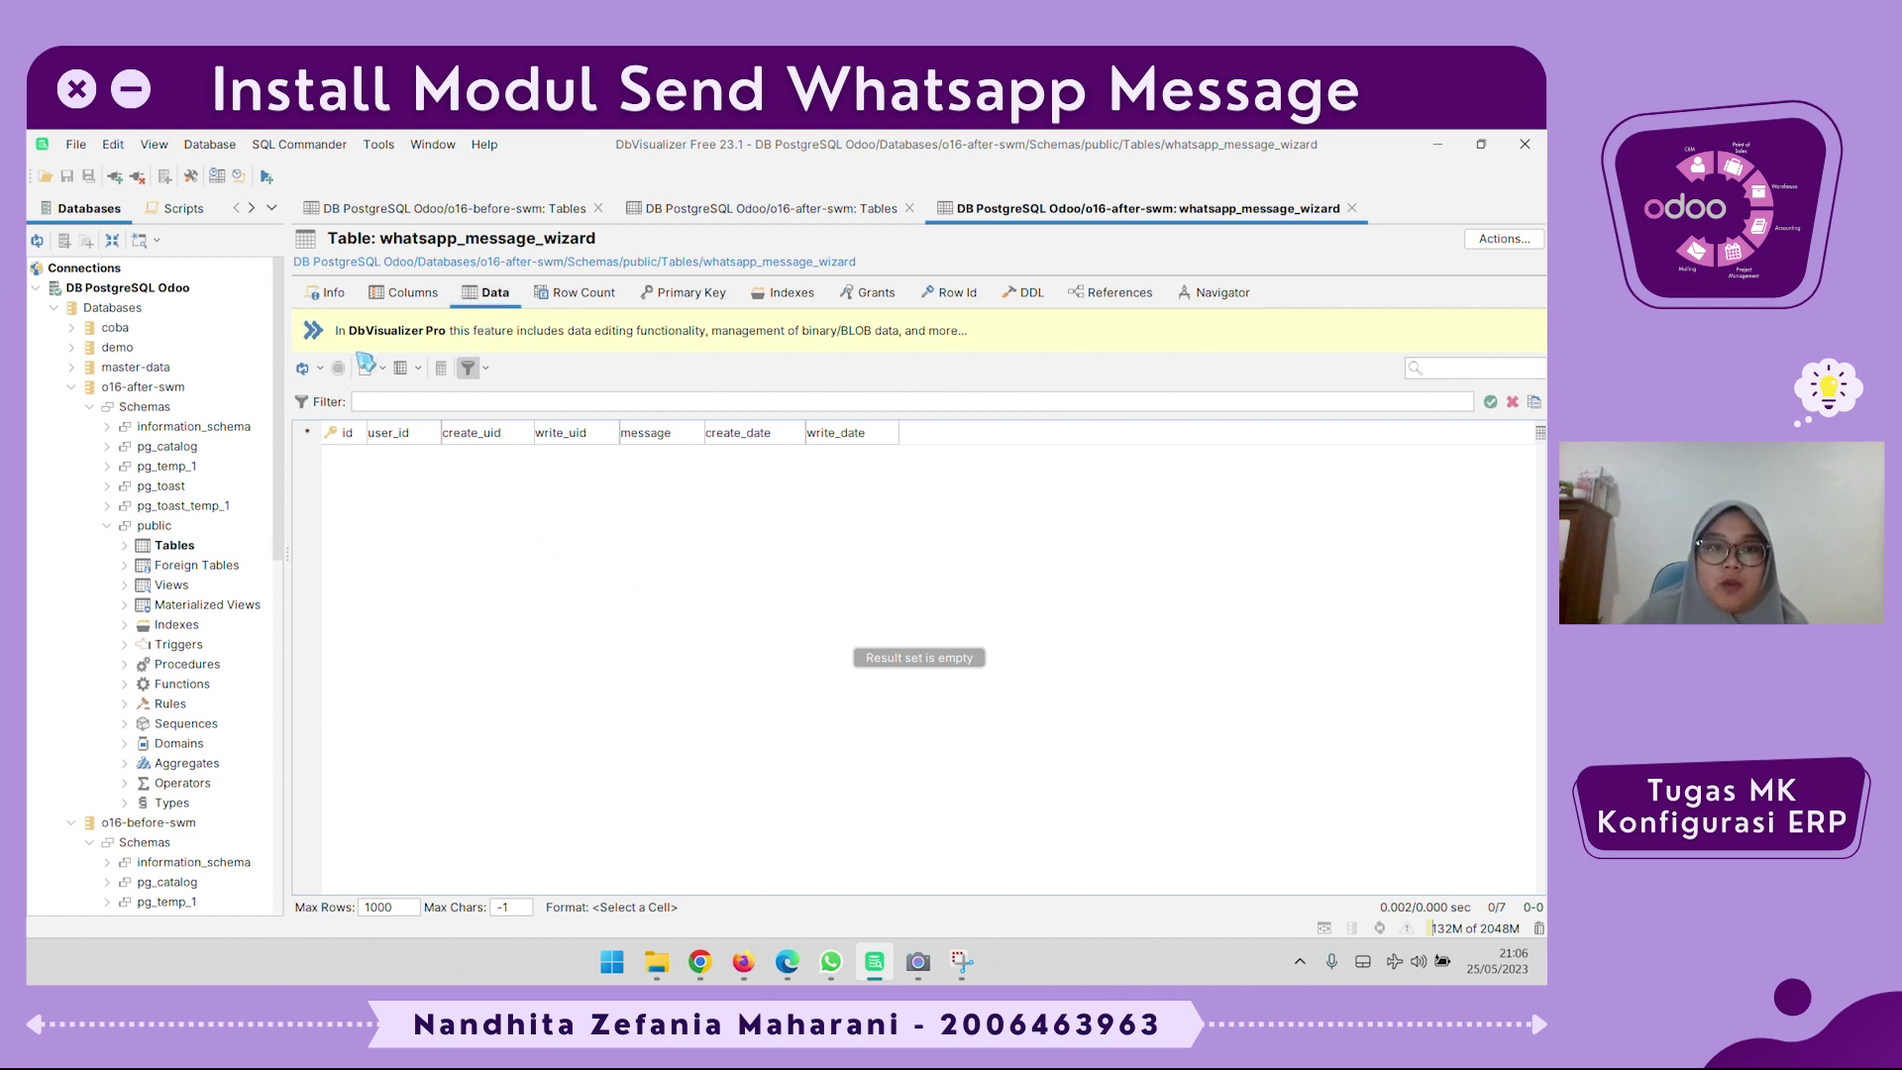
{"action": "left_click", "coordinate": [404, 293]}
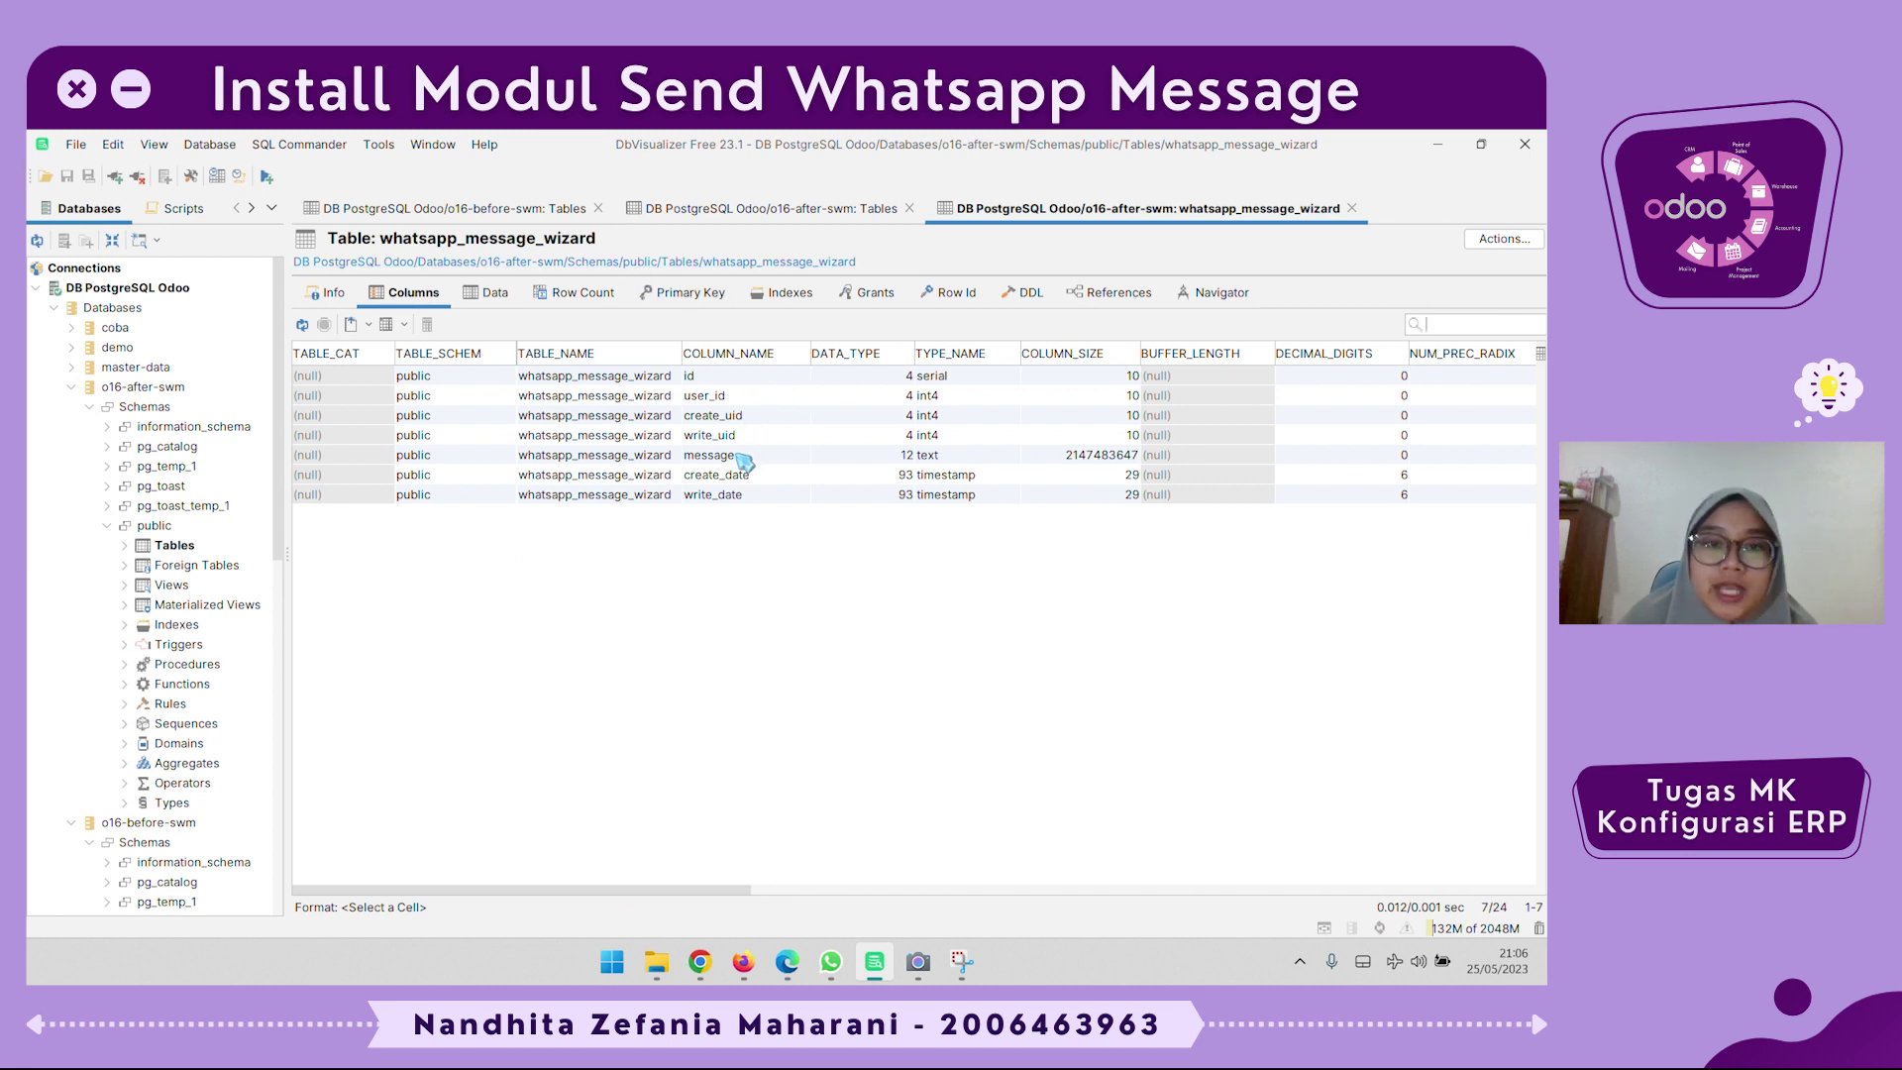
{"action": "left_click", "coordinate": [500, 300]}
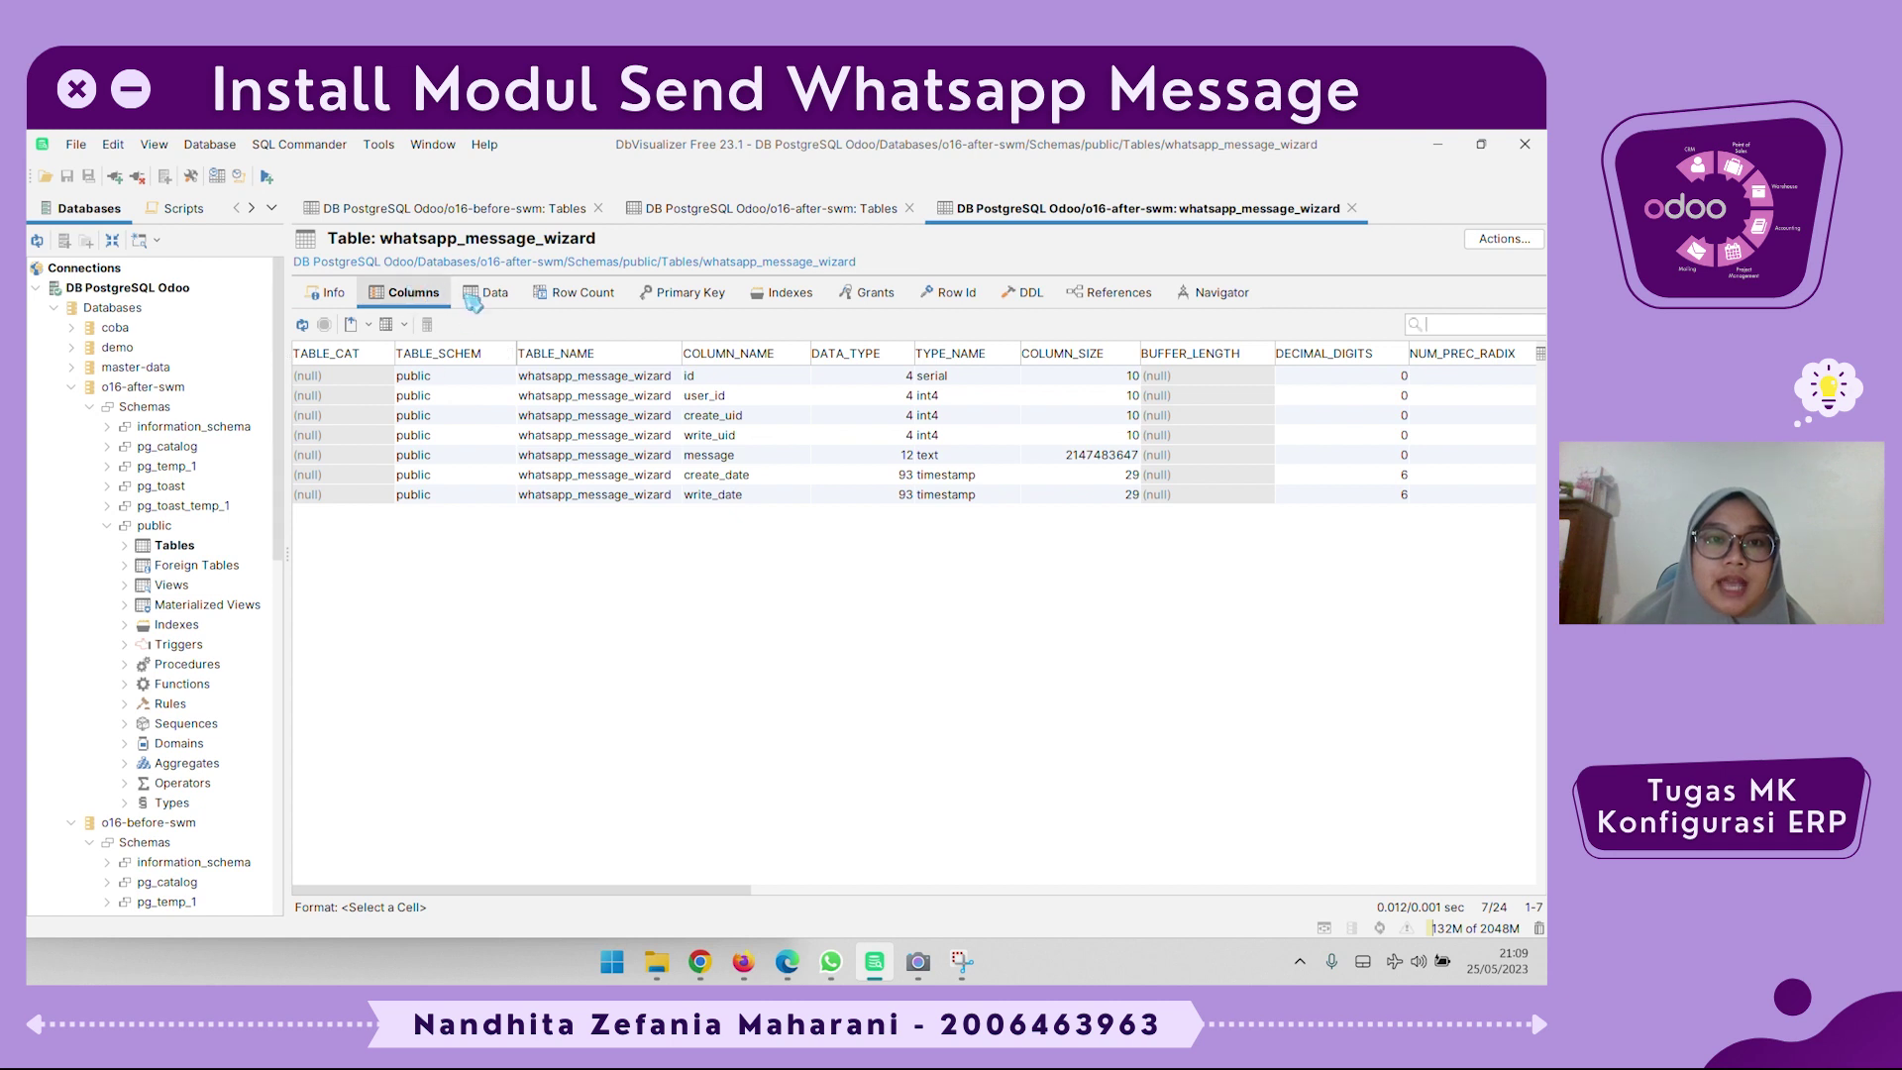
{"action": "left_click", "coordinate": [491, 298]}
{"action": "left_click", "coordinate": [577, 295]}
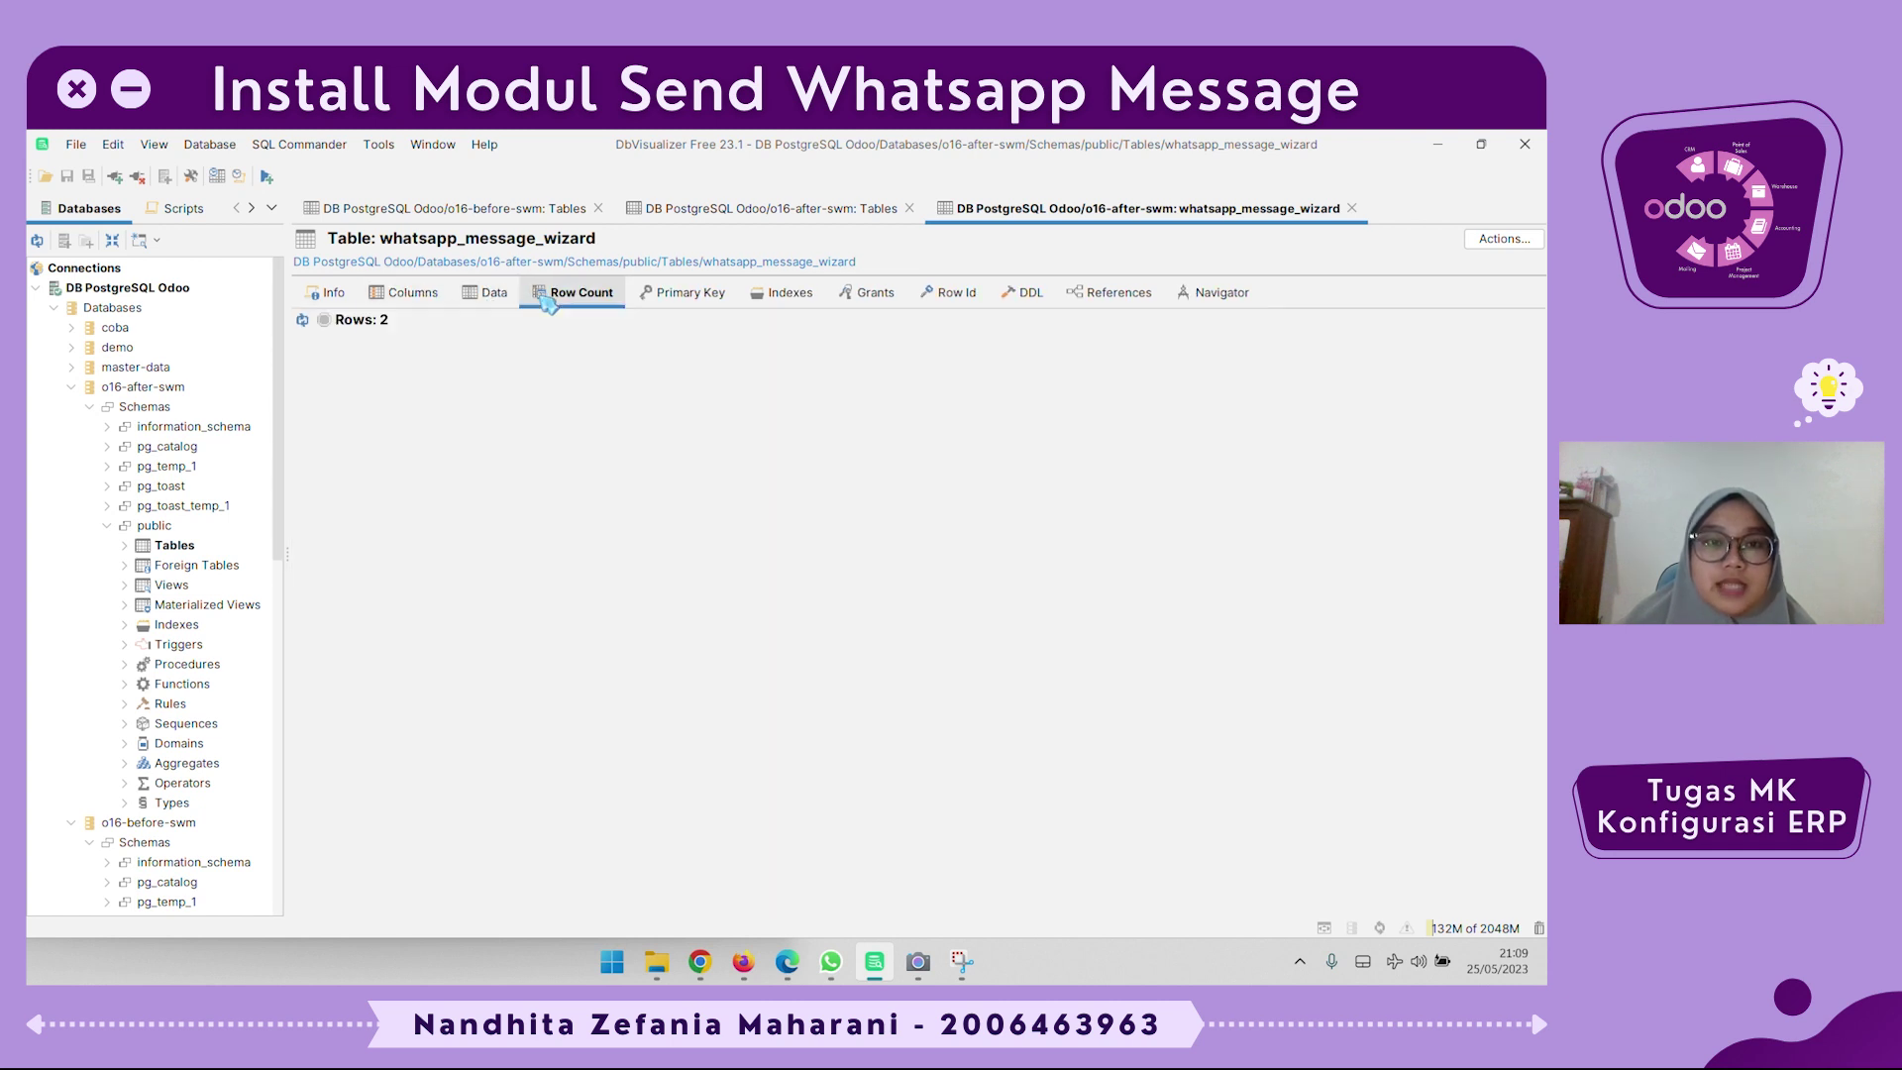
{"action": "left_click", "coordinate": [693, 295]}
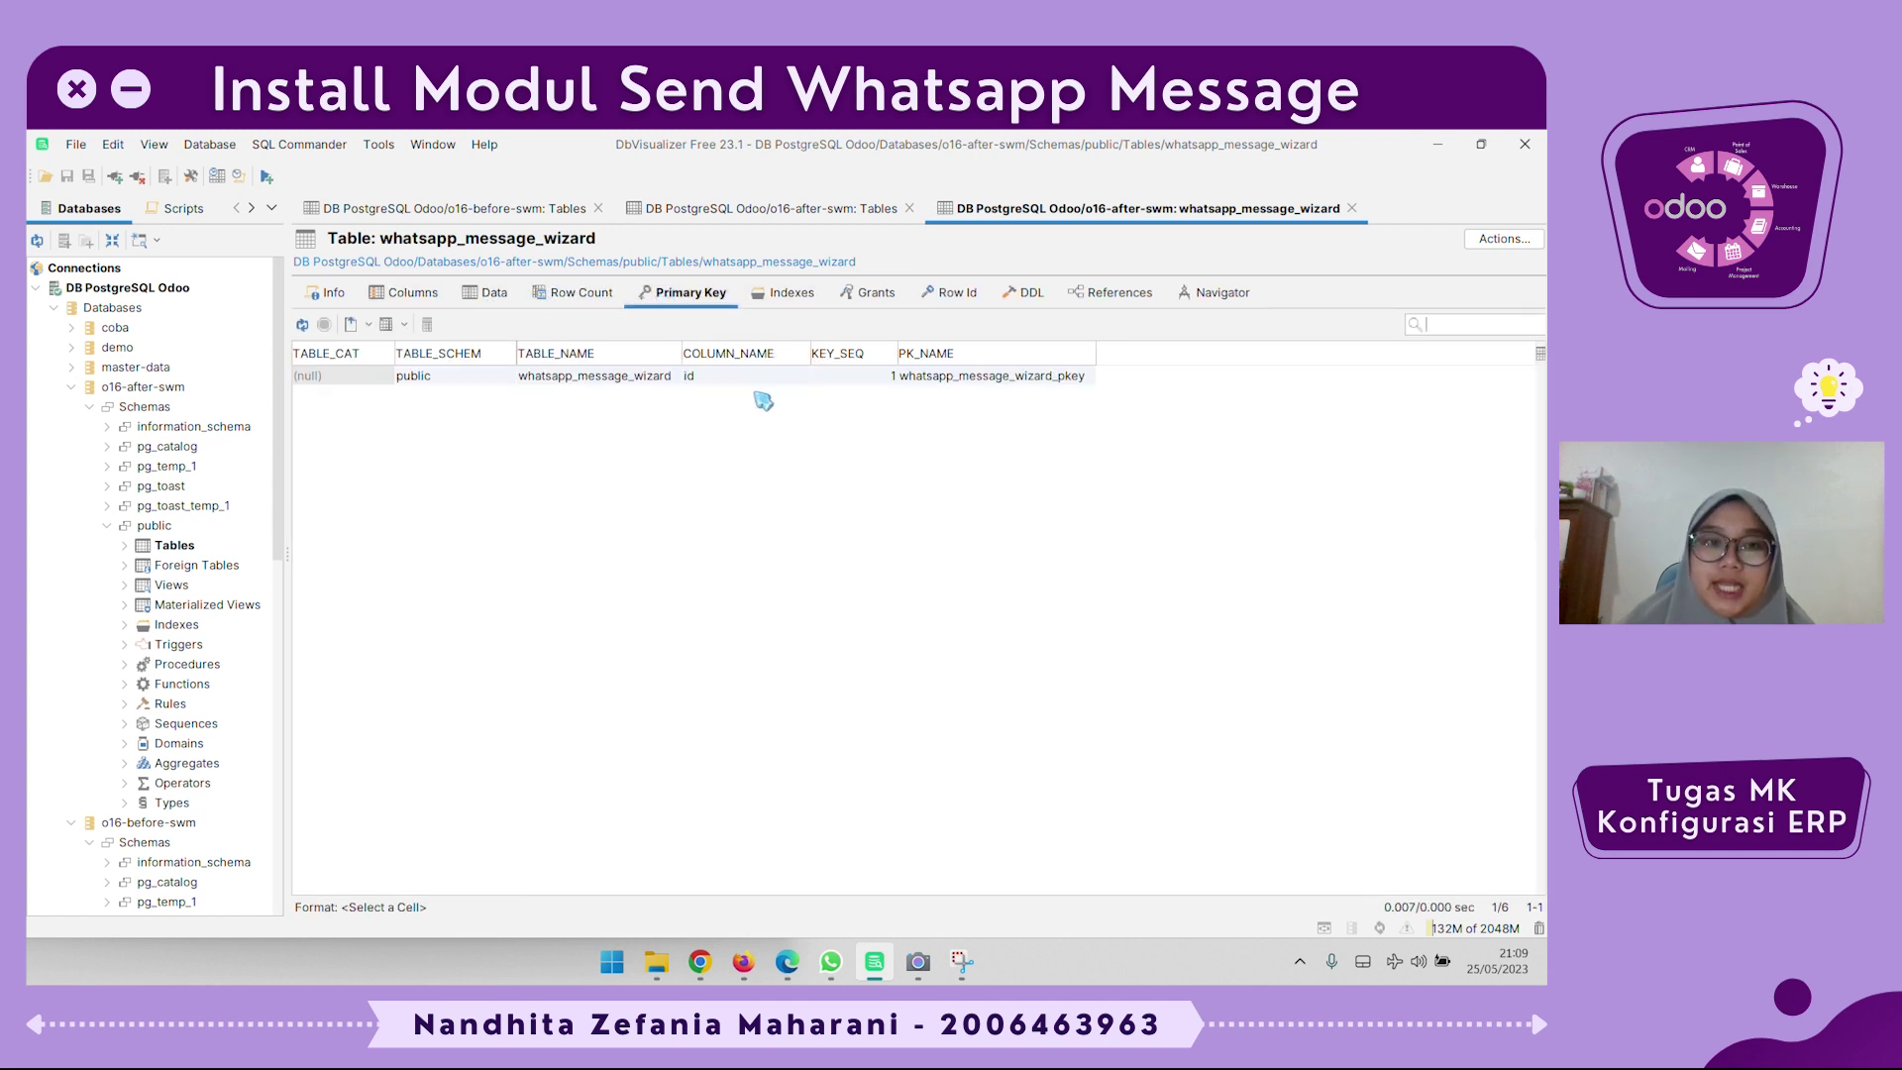
Show the references graph of whatsapp_message_wizard and examine its links to the res_partner and res_users tables
{"action": "left_click", "coordinate": [1110, 294]}
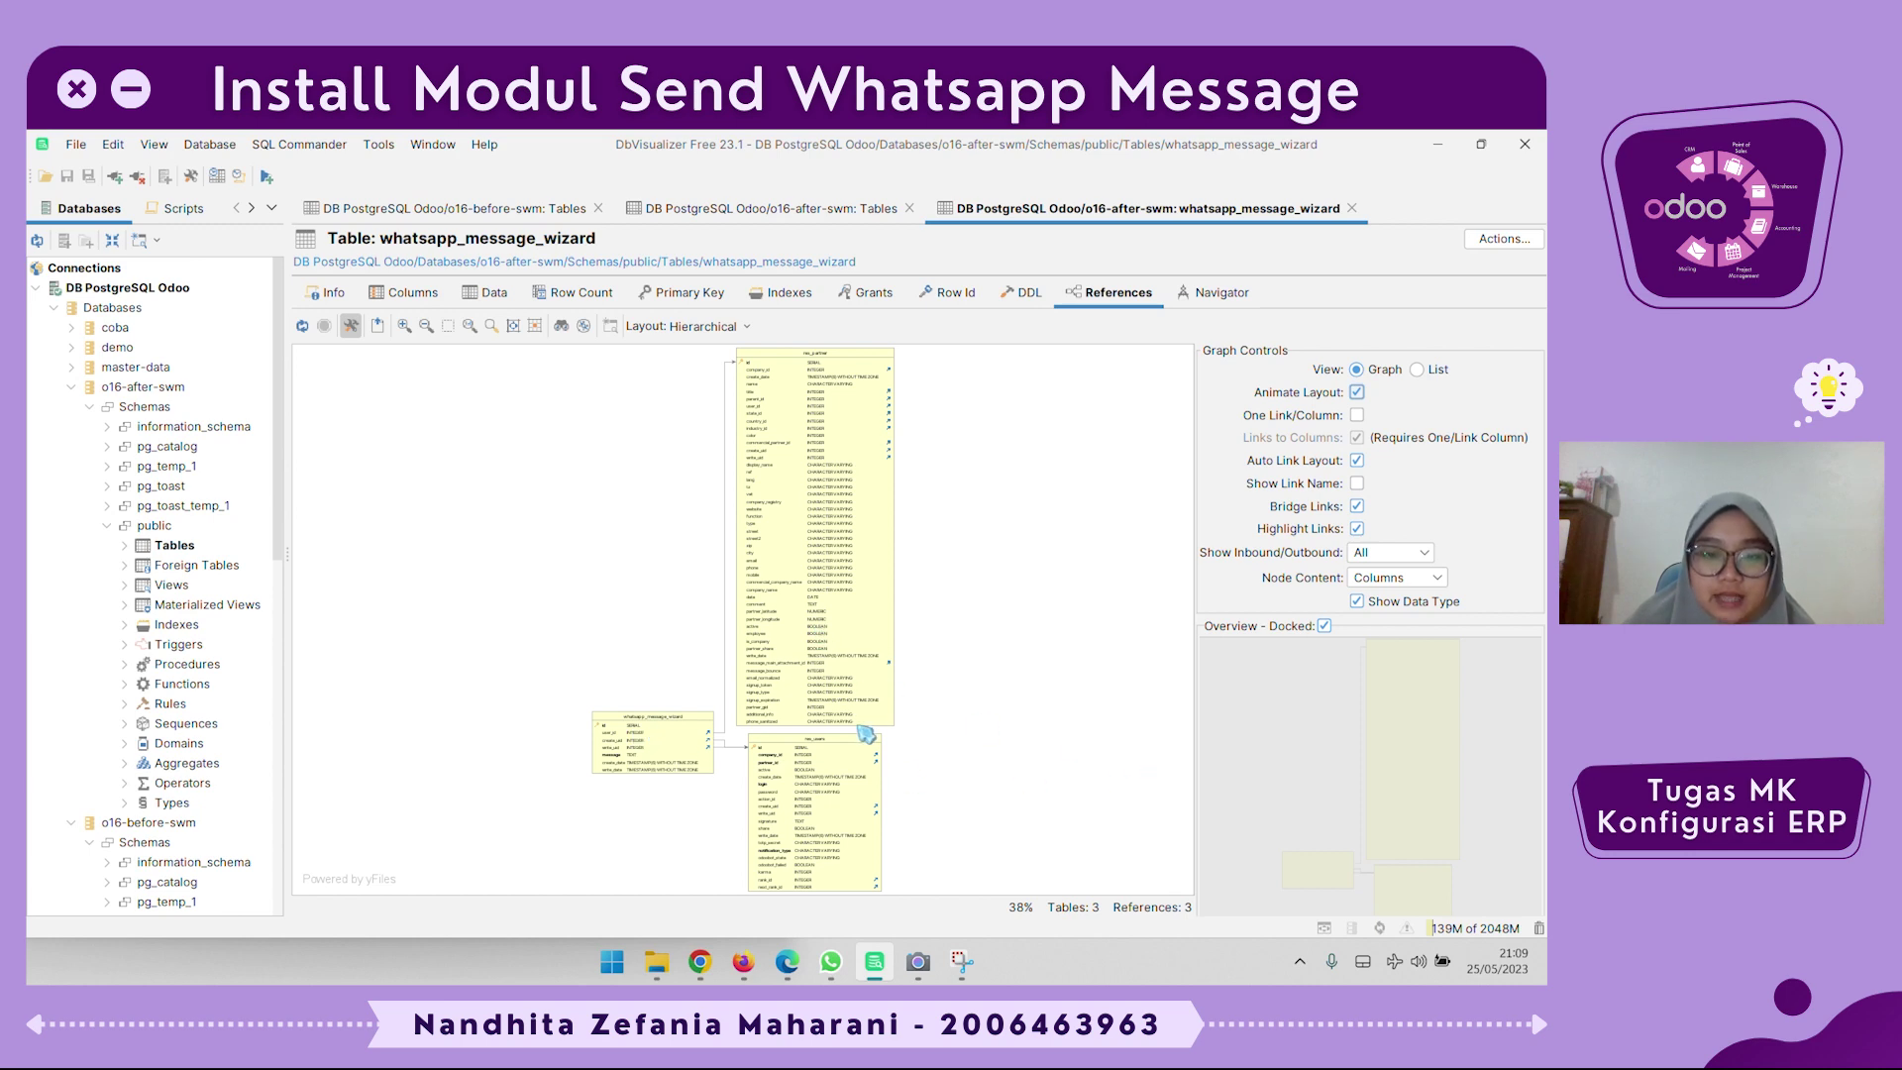
{"action": "scroll", "coordinate": [872, 721], "scroll_direction": "up", "scroll_amount": 3}
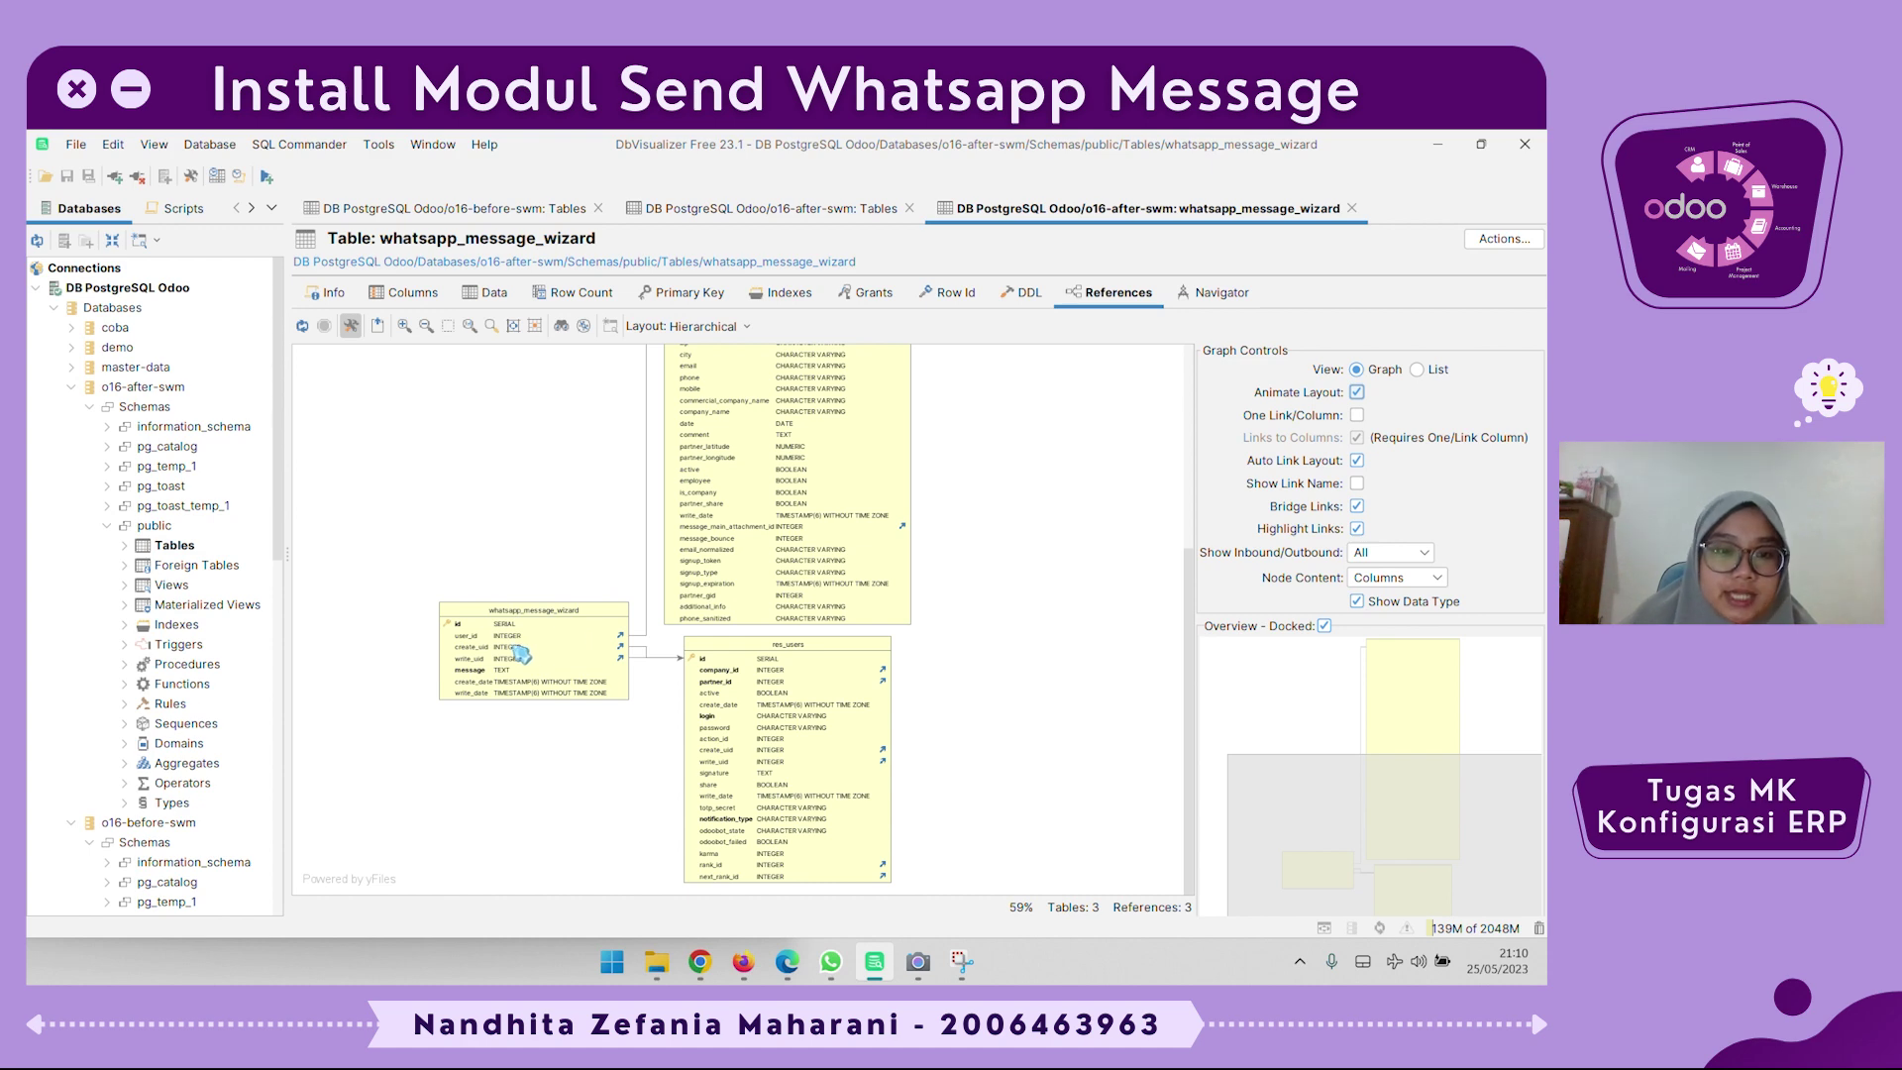
{"action": "scroll", "coordinate": [719, 636], "scroll_direction": "up", "scroll_amount": 5}
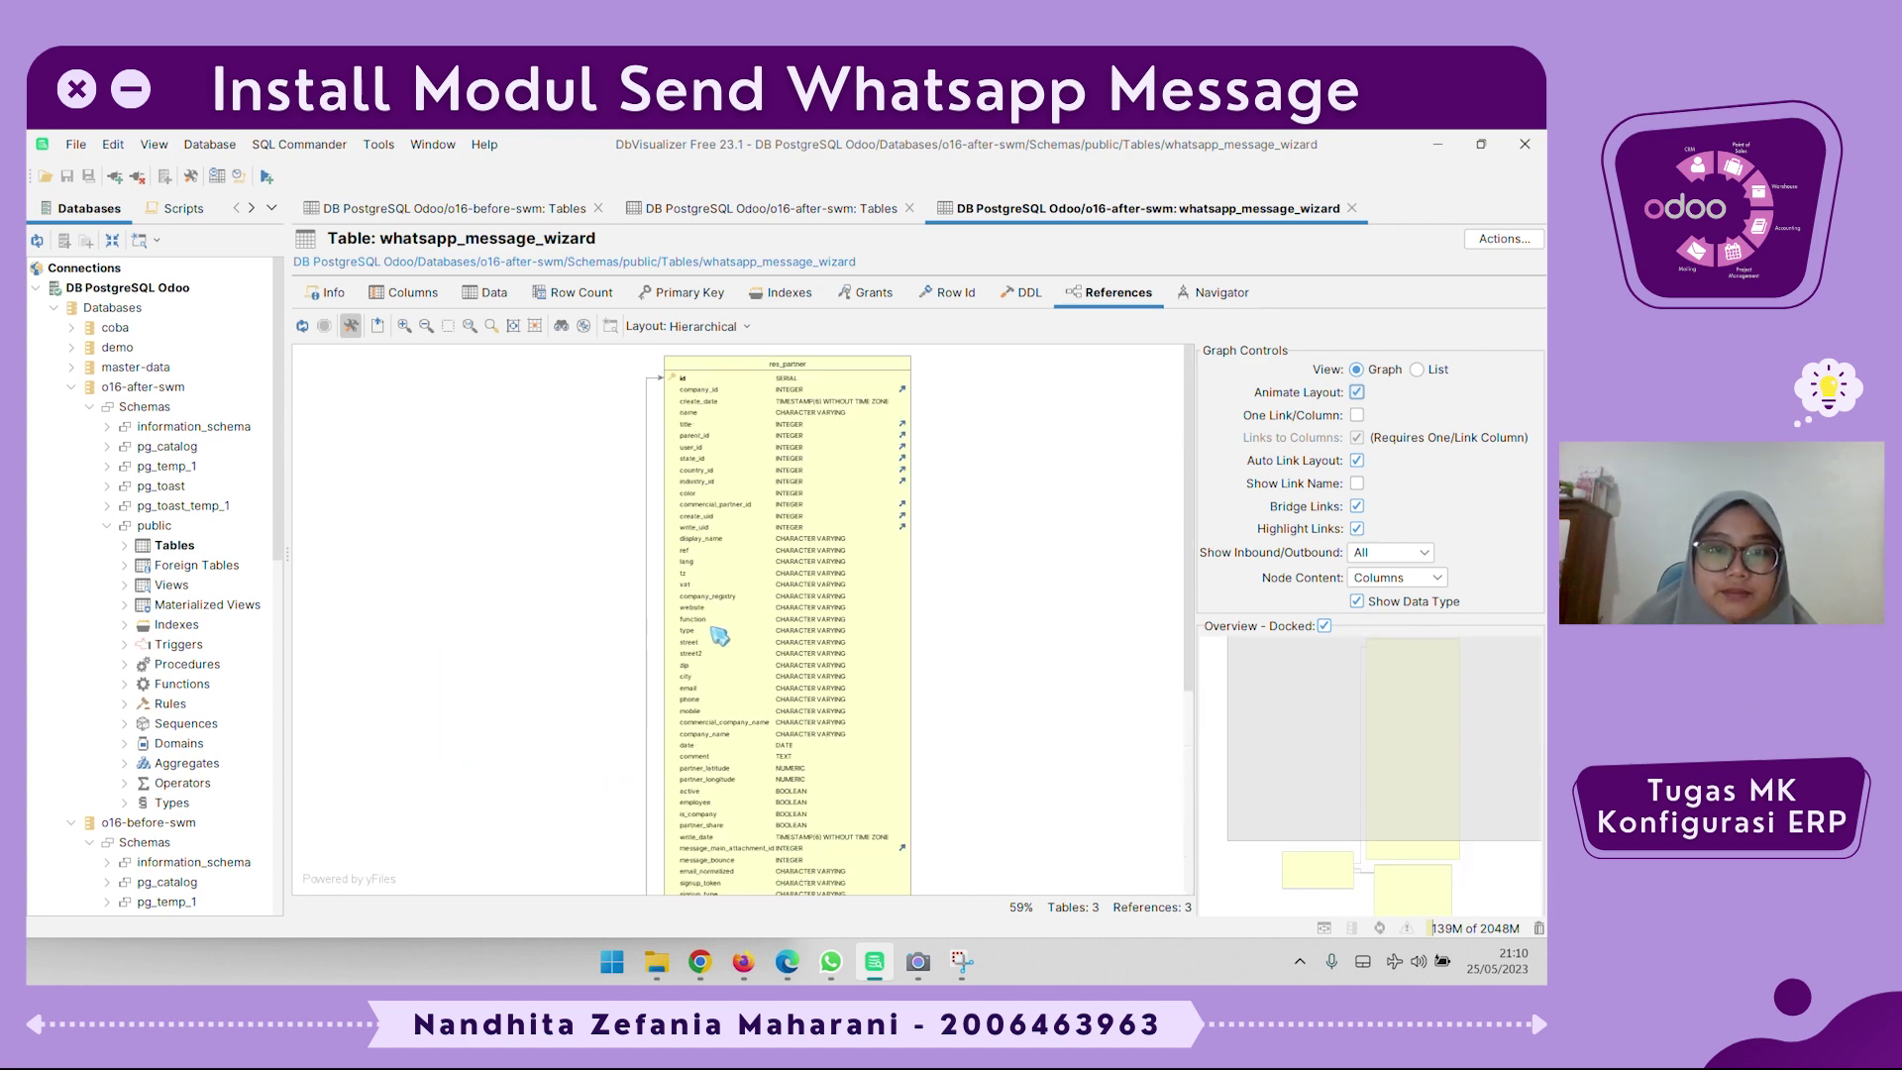
{"action": "scroll", "coordinate": [758, 421], "scroll_direction": "down", "scroll_amount": 5}
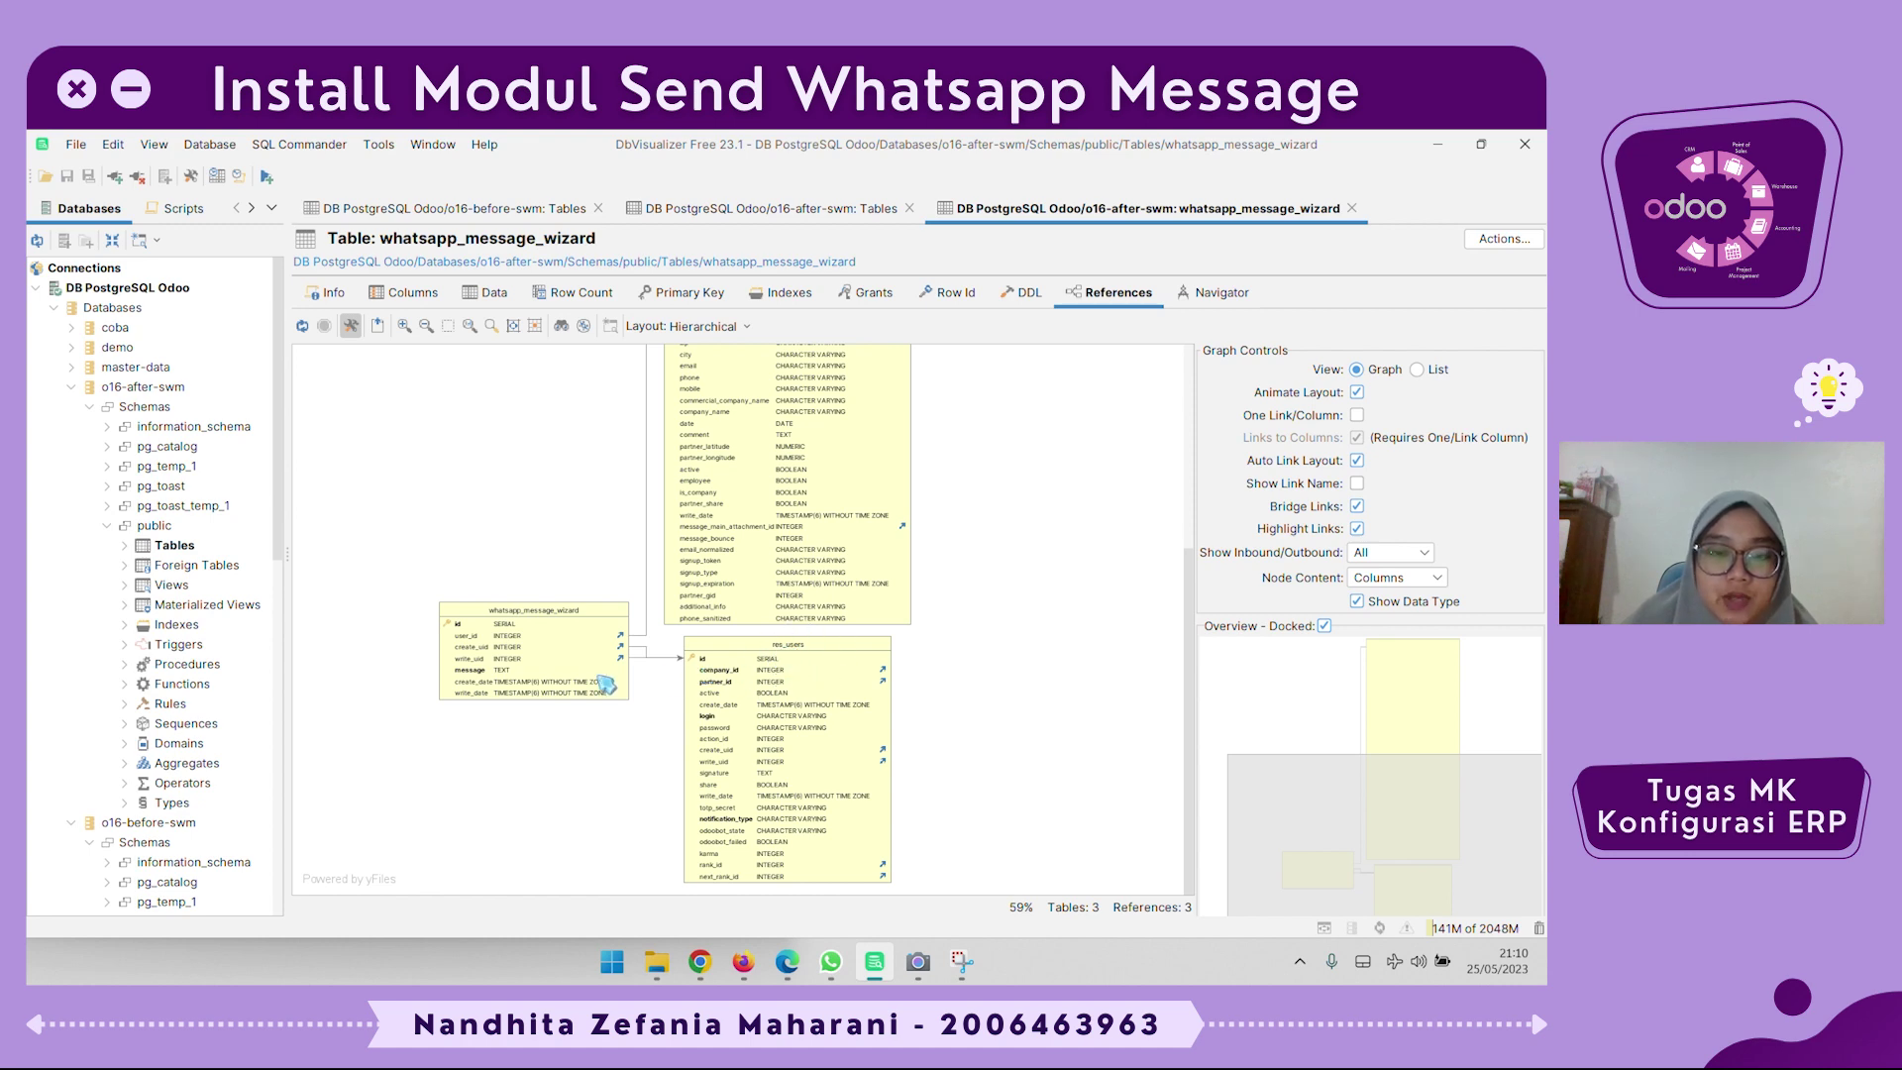
{"action": "scroll", "coordinate": [985, 706], "scroll_direction": "up", "scroll_amount": 5}
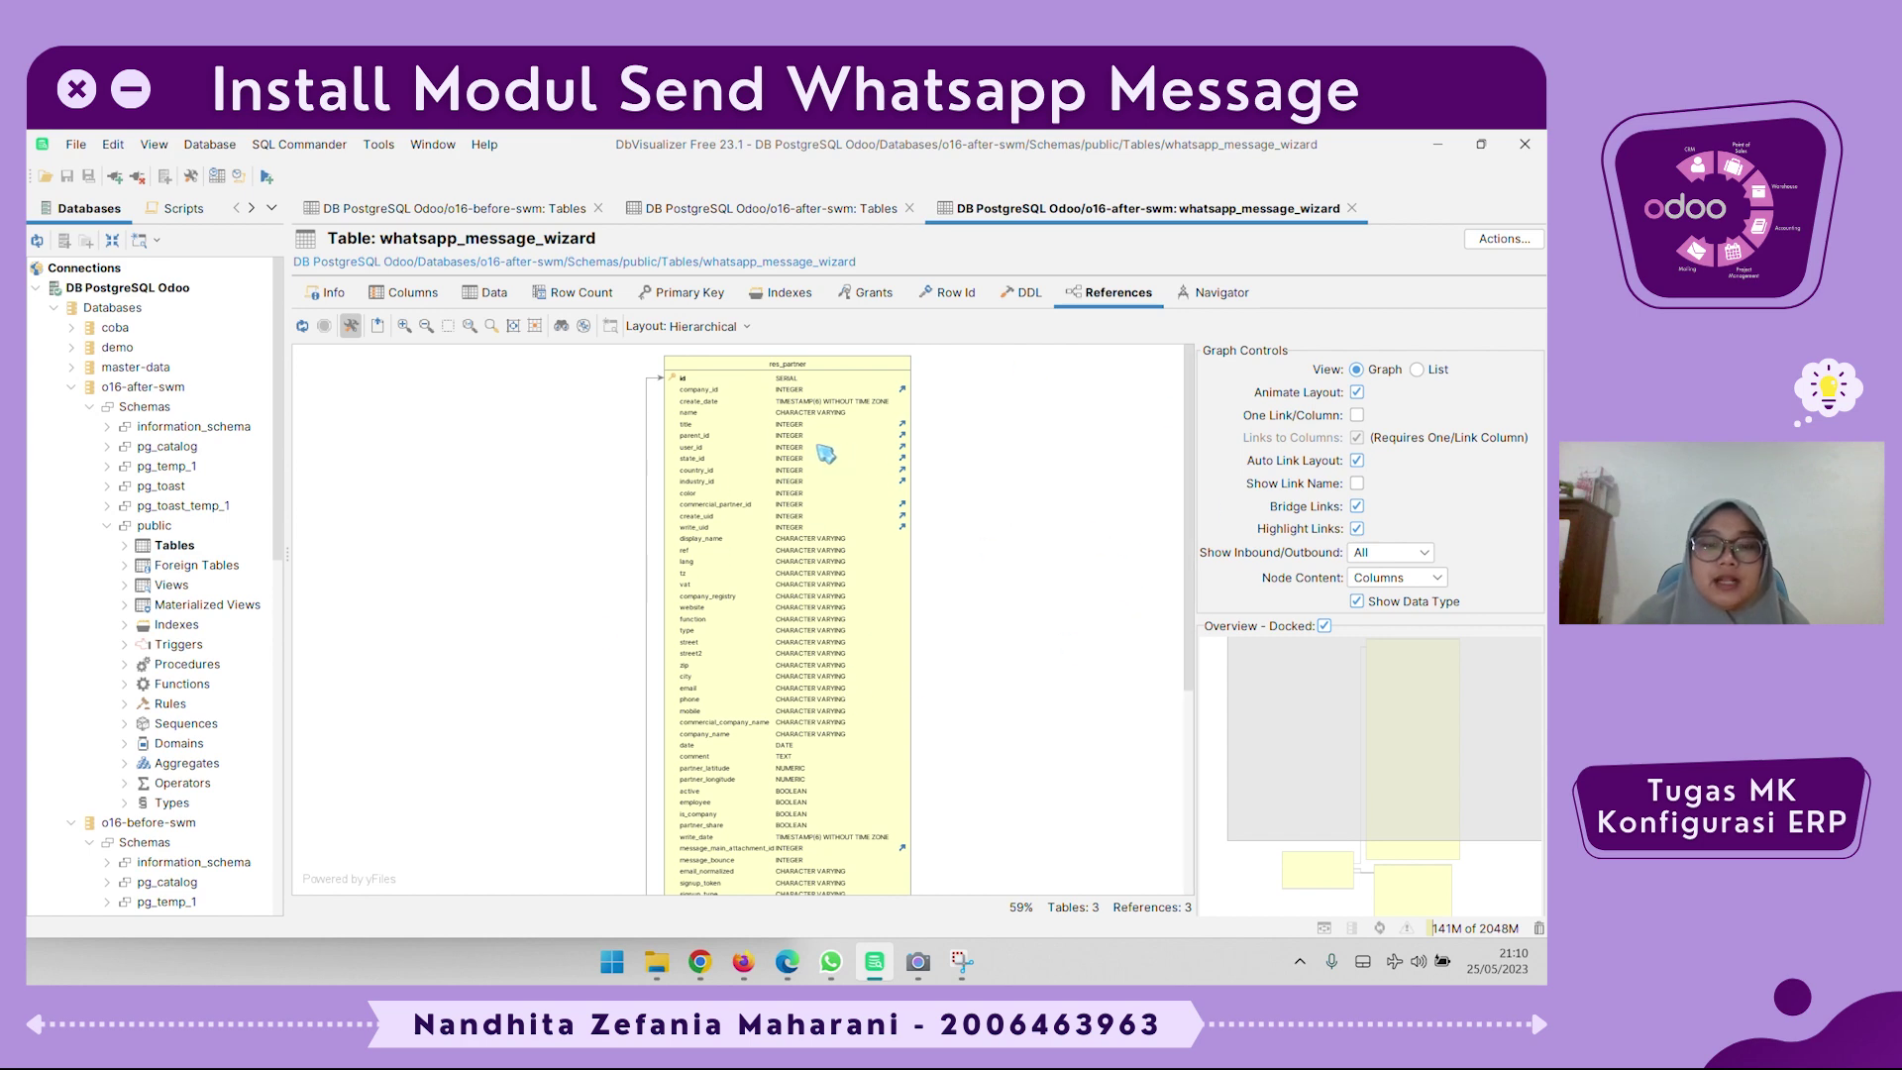
{"action": "scroll", "coordinate": [750, 484], "scroll_direction": "down", "scroll_amount": 5}
{"action": "scroll", "coordinate": [878, 749], "scroll_direction": "up", "scroll_amount": 5}
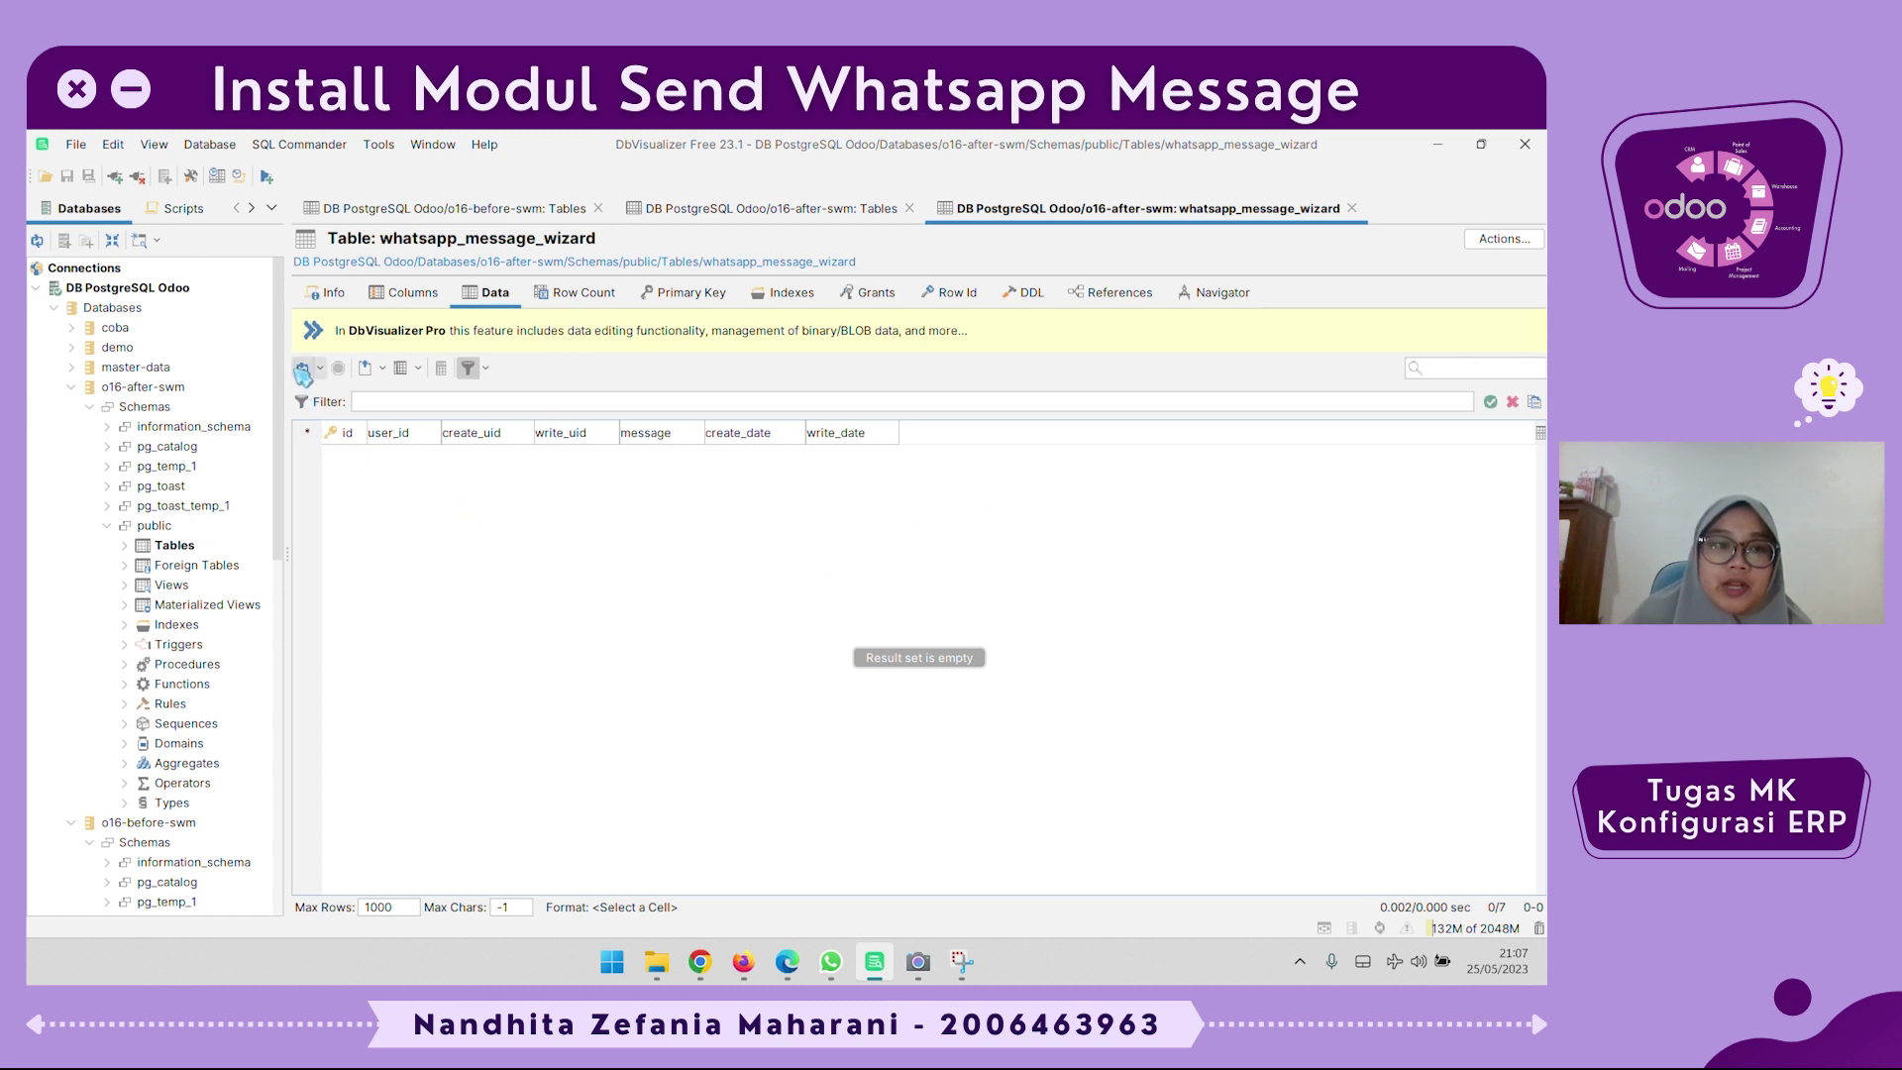
Reload the whatsapp_message_wizard data and inspect the stored messages together with the remaining columns of each row
{"action": "left_click", "coordinate": [303, 370]}
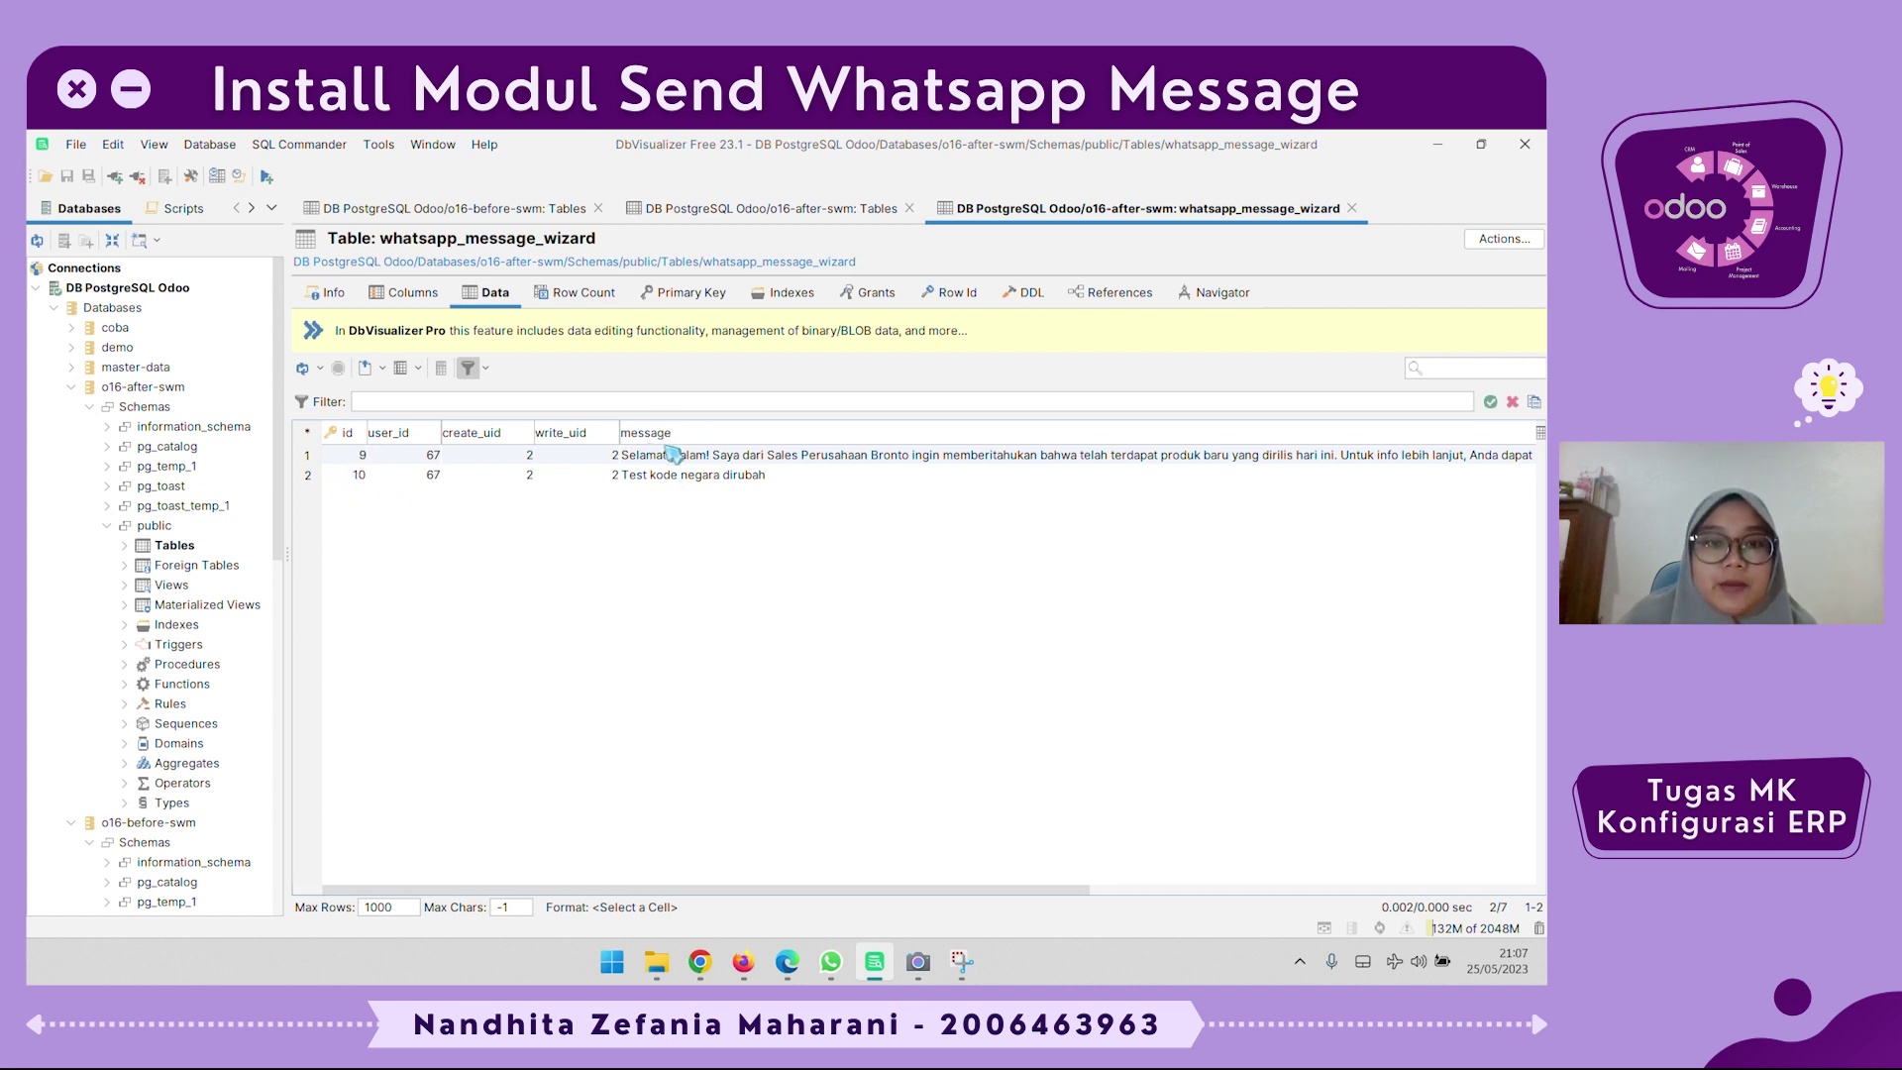
{"action": "left_click", "coordinate": [743, 454]}
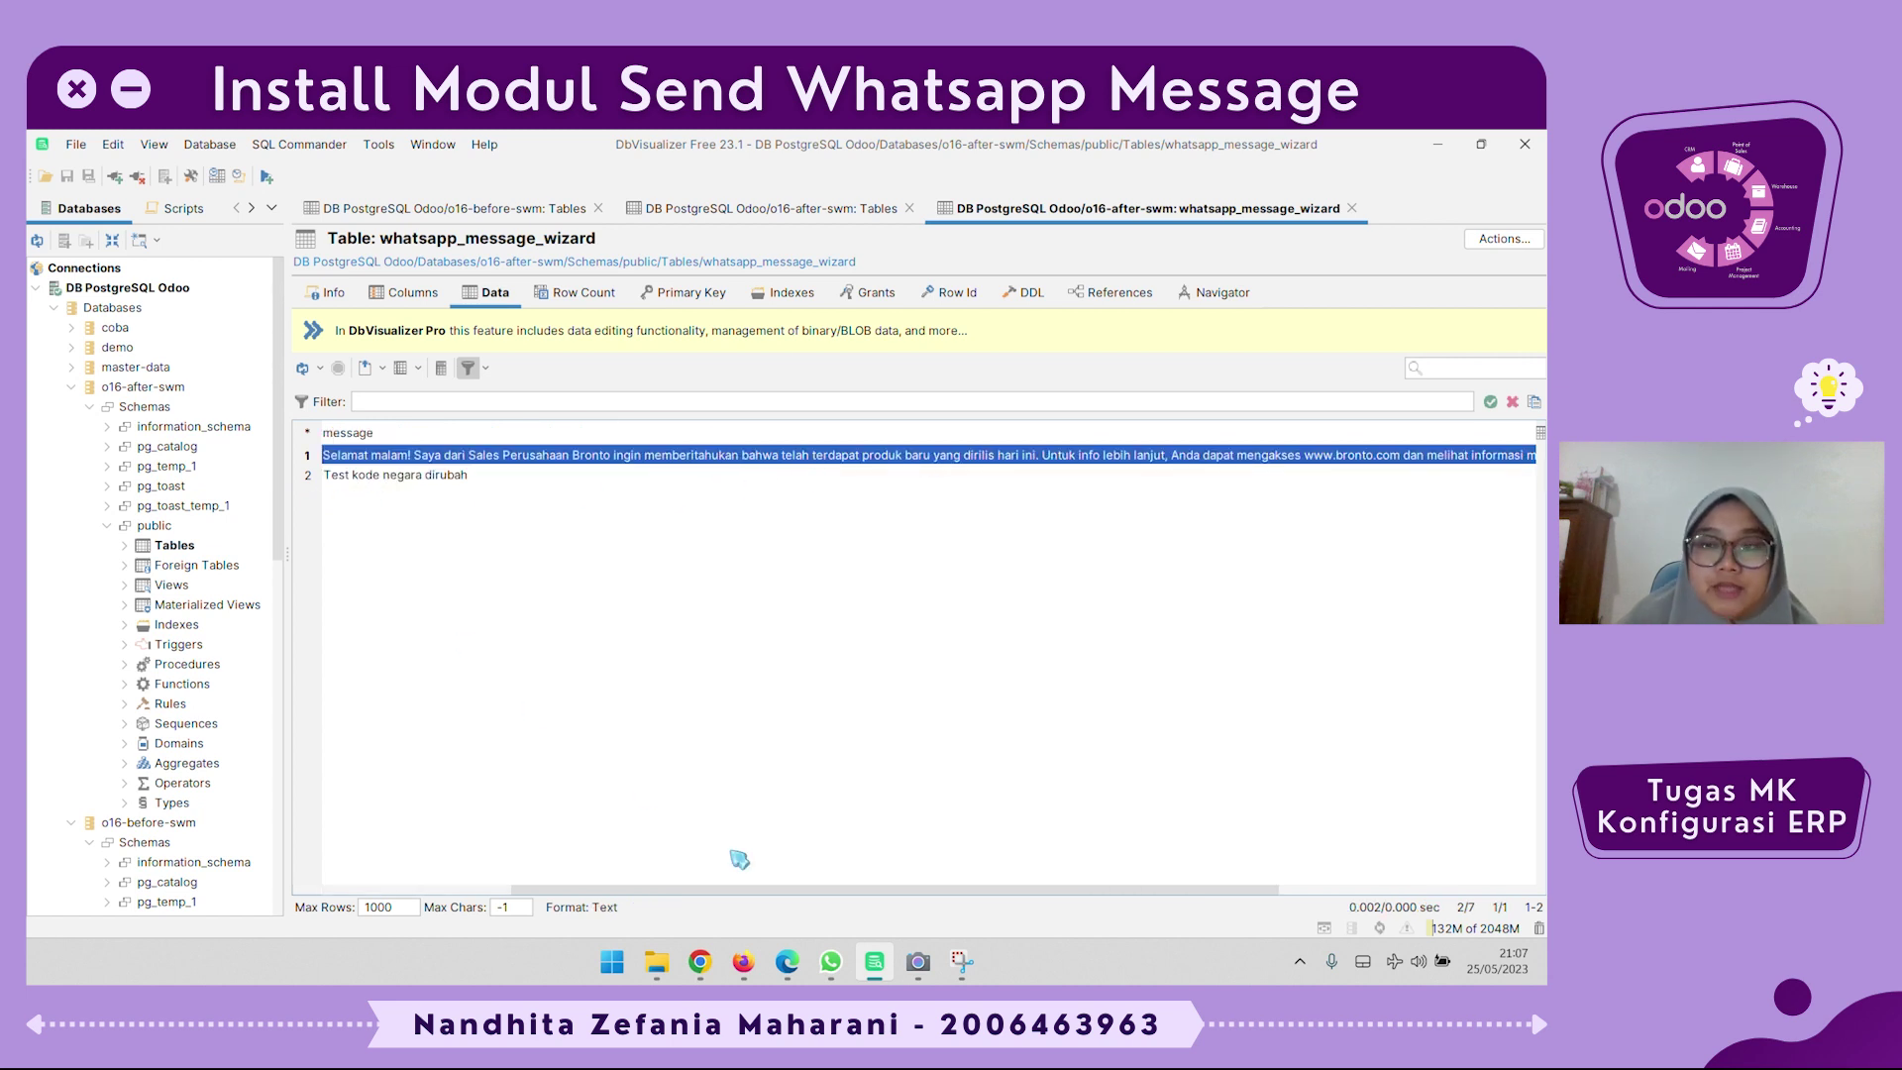
{"action": "left_click_drag", "start_coordinate": [877, 894], "coordinate": [688, 895]}
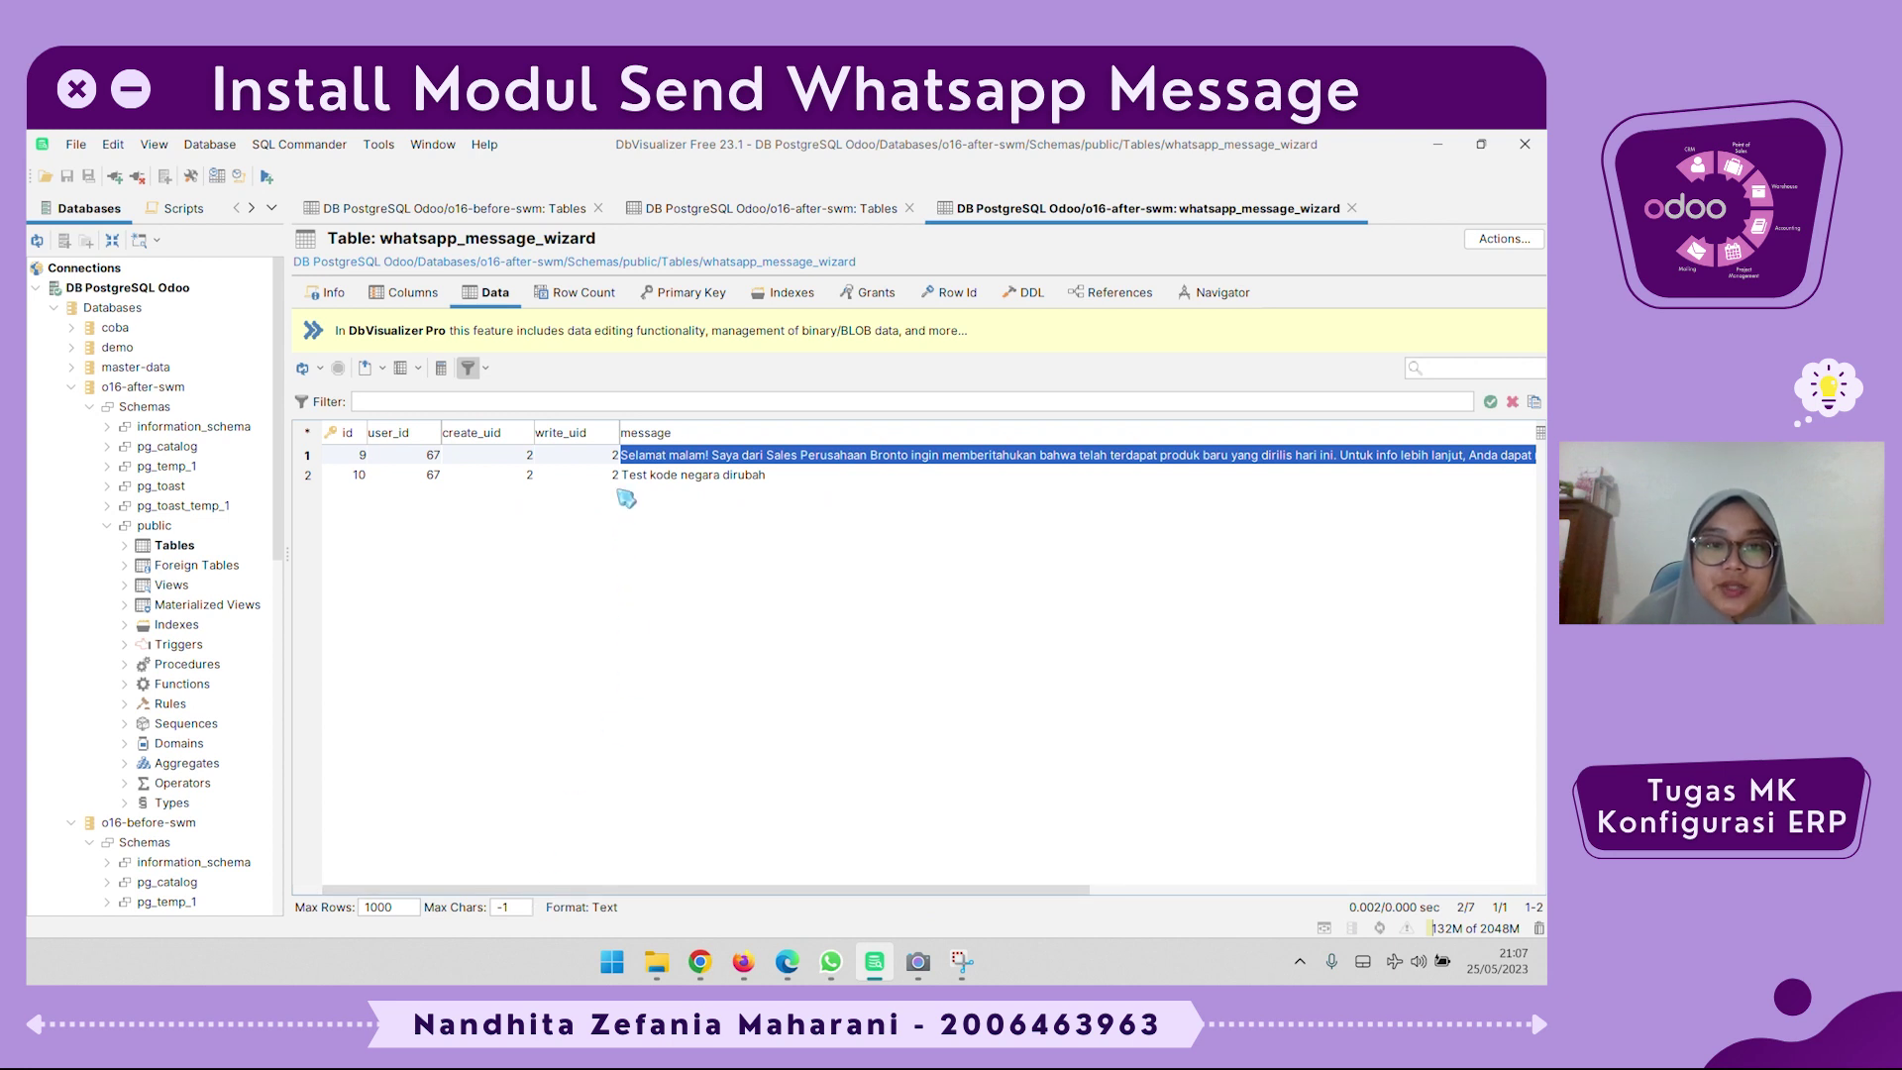
{"action": "left_click", "coordinate": [659, 476]}
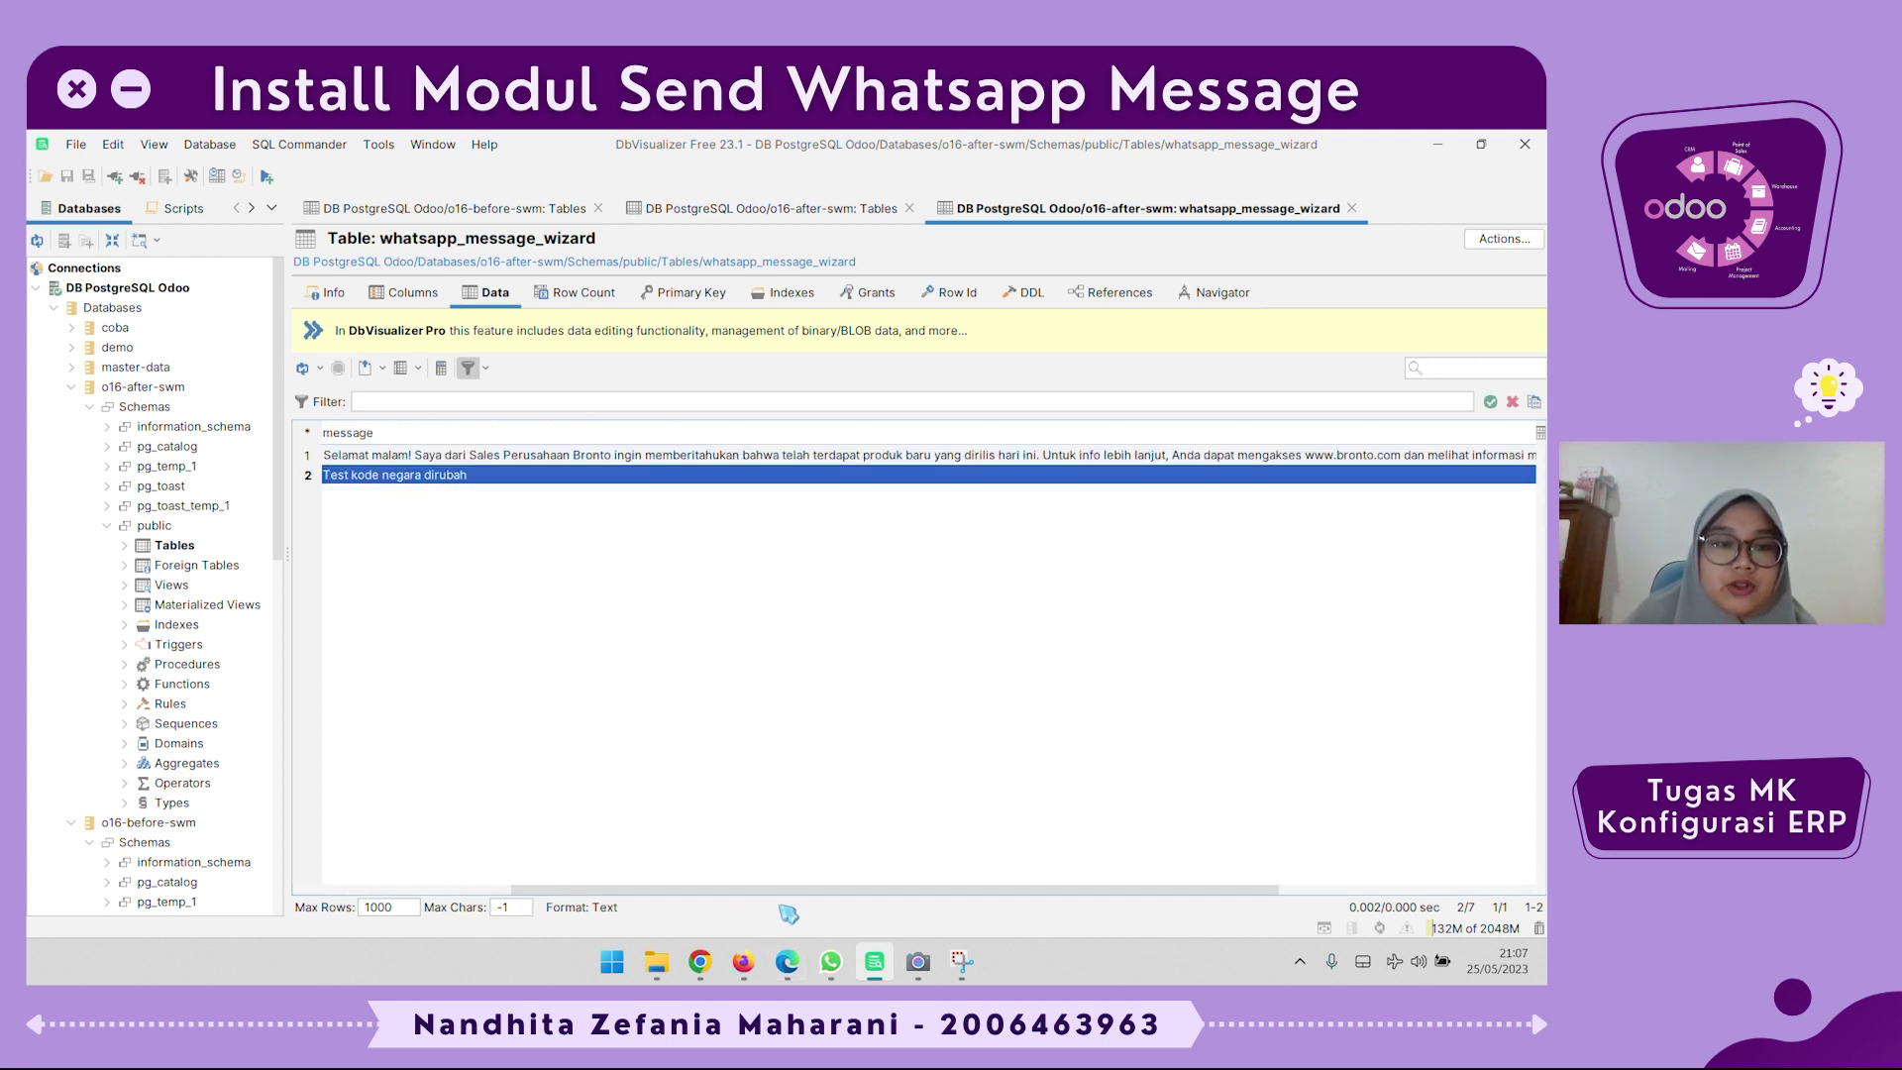
{"action": "left_click_drag", "start_coordinate": [781, 895], "coordinate": [528, 896]}
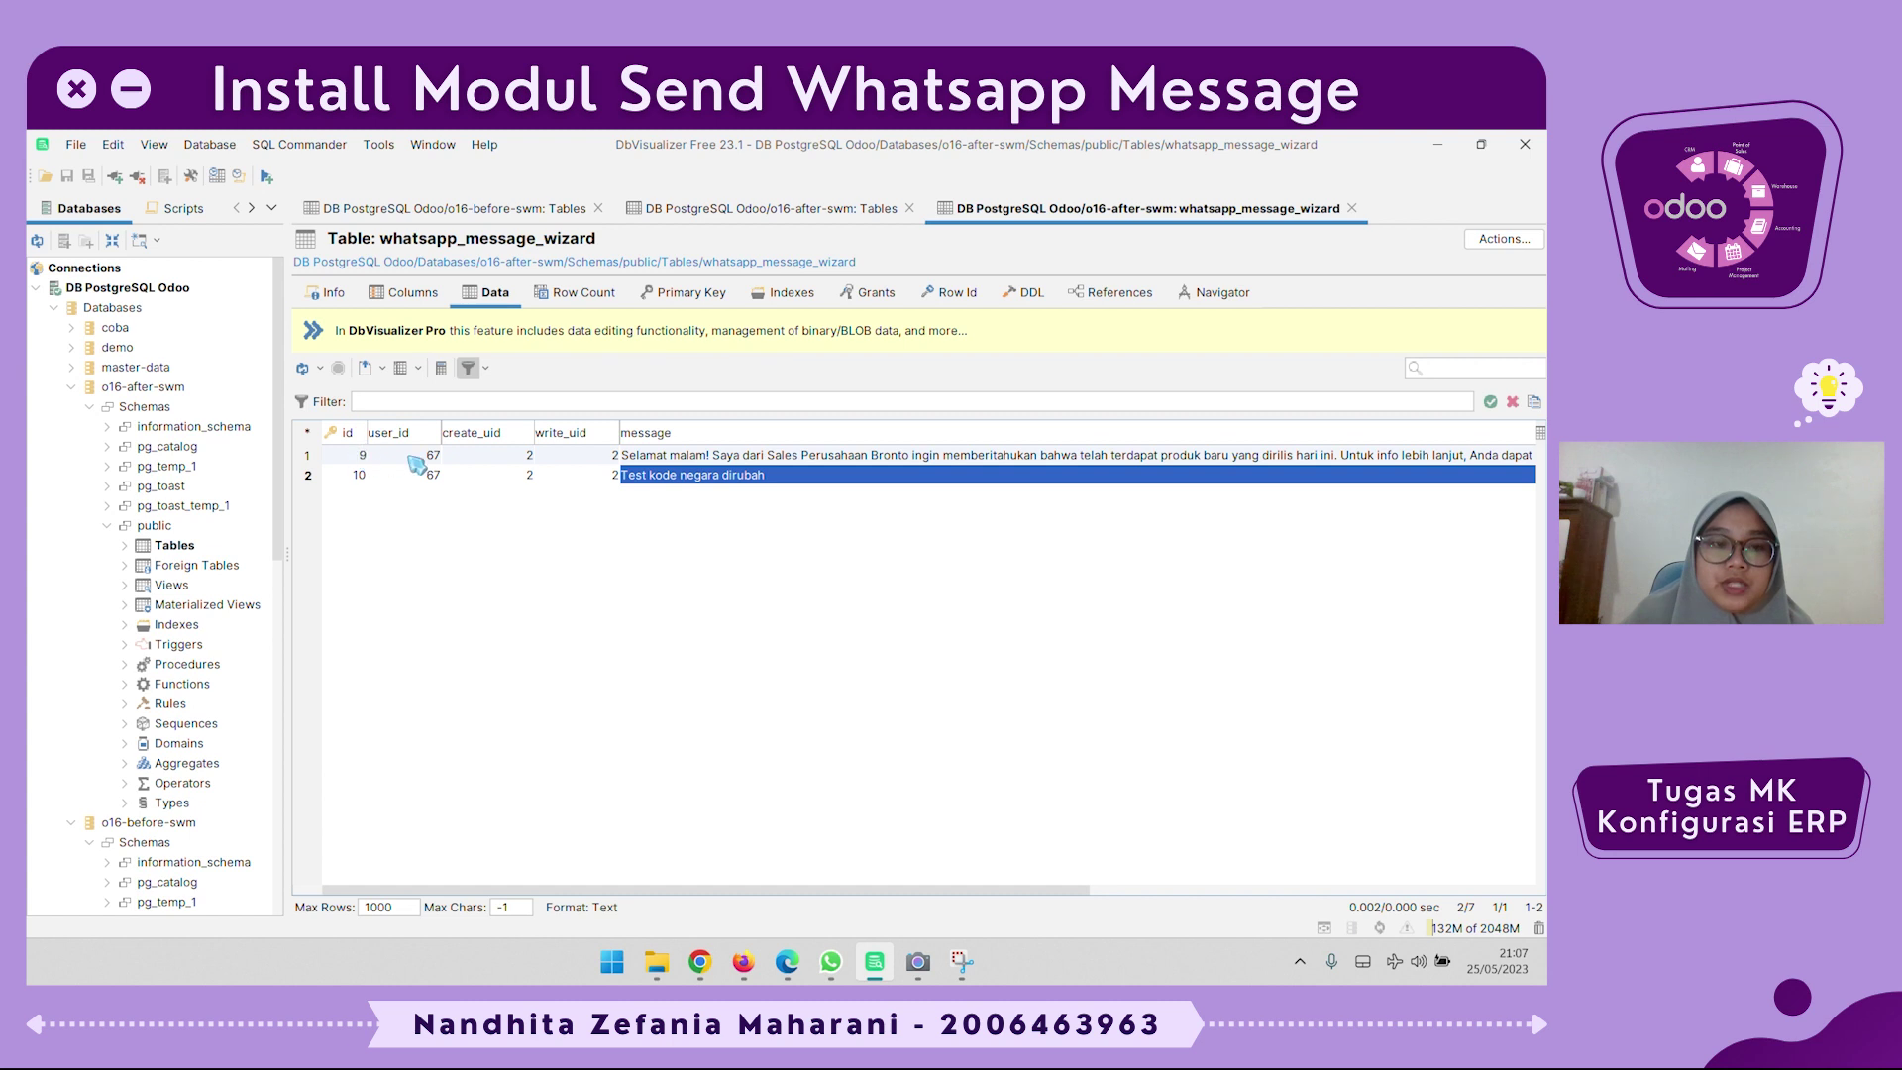
{"action": "left_click_drag", "start_coordinate": [578, 891], "coordinate": [1286, 618]}
{"action": "left_click_drag", "start_coordinate": [1179, 892], "coordinate": [624, 852]}
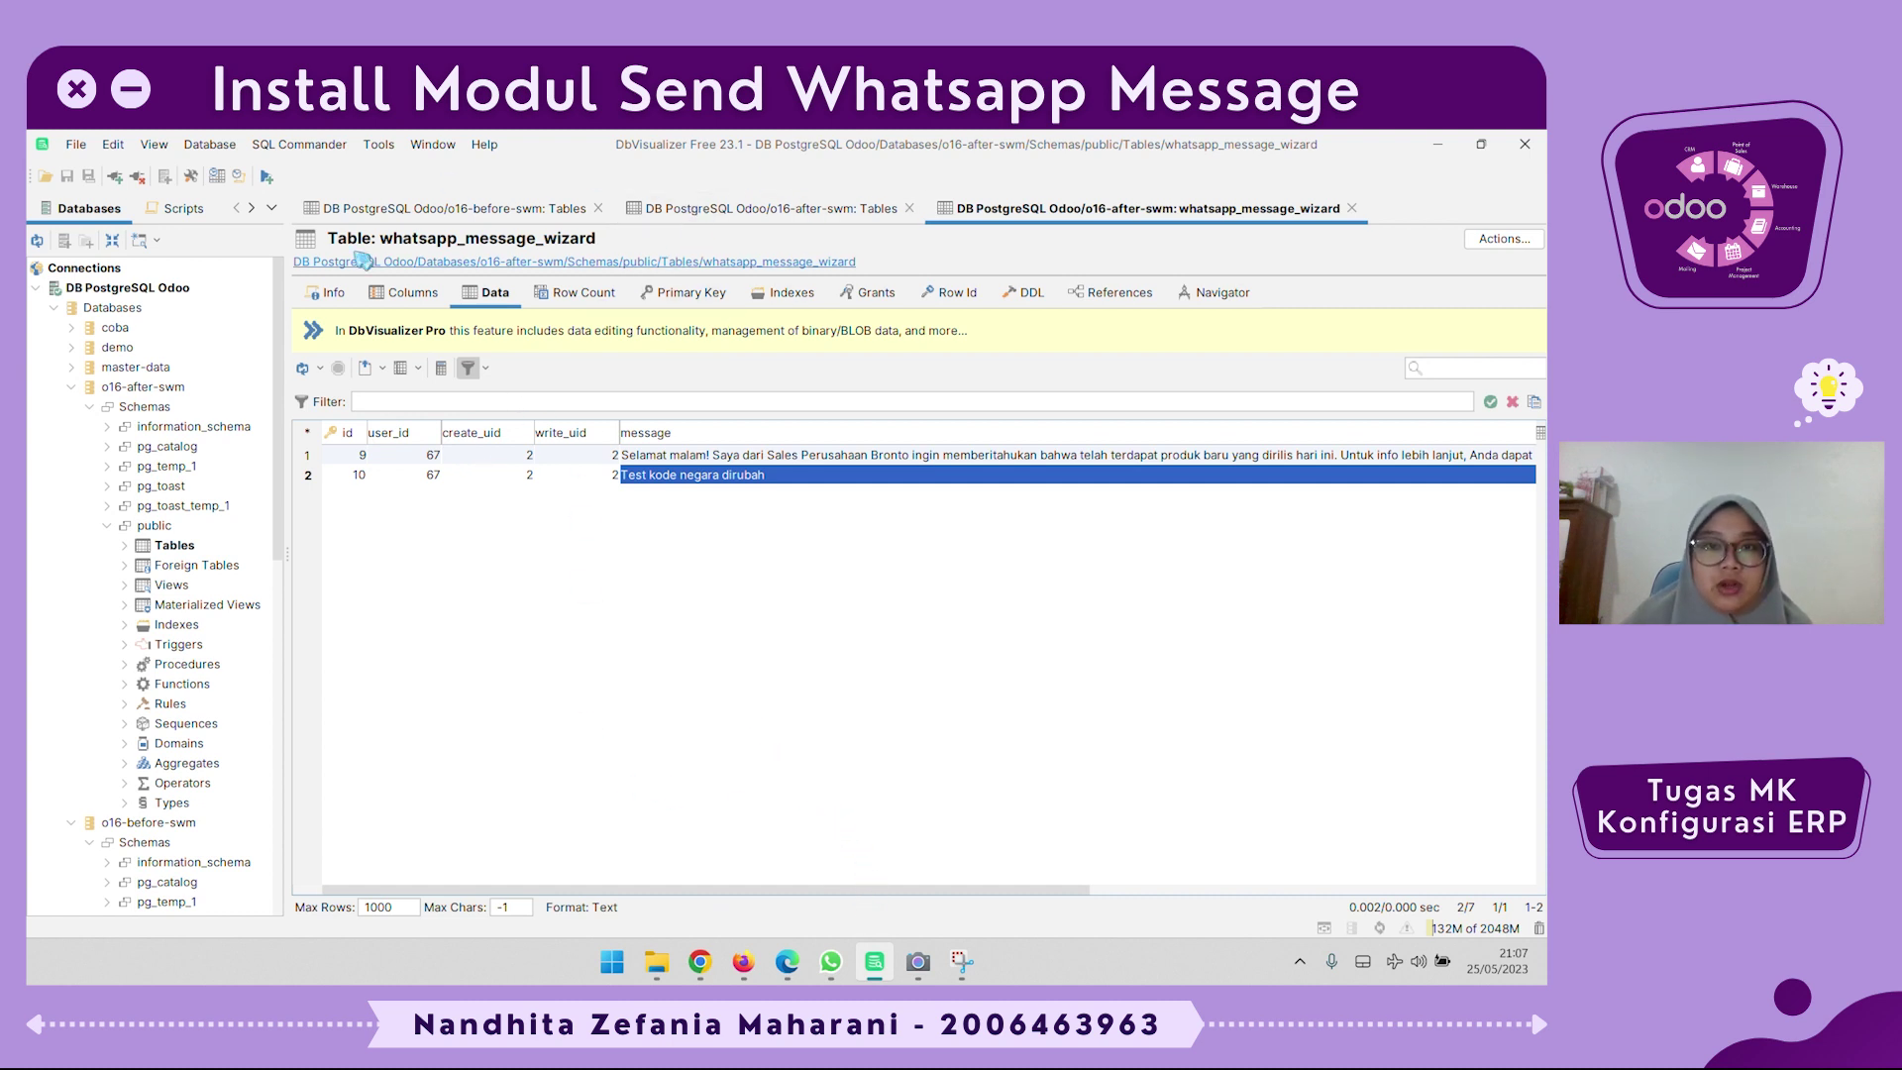
Switch to Odoo in Firefox and place its window beside the Edge window to compare the same contact
{"action": "left_click", "coordinate": [745, 961]}
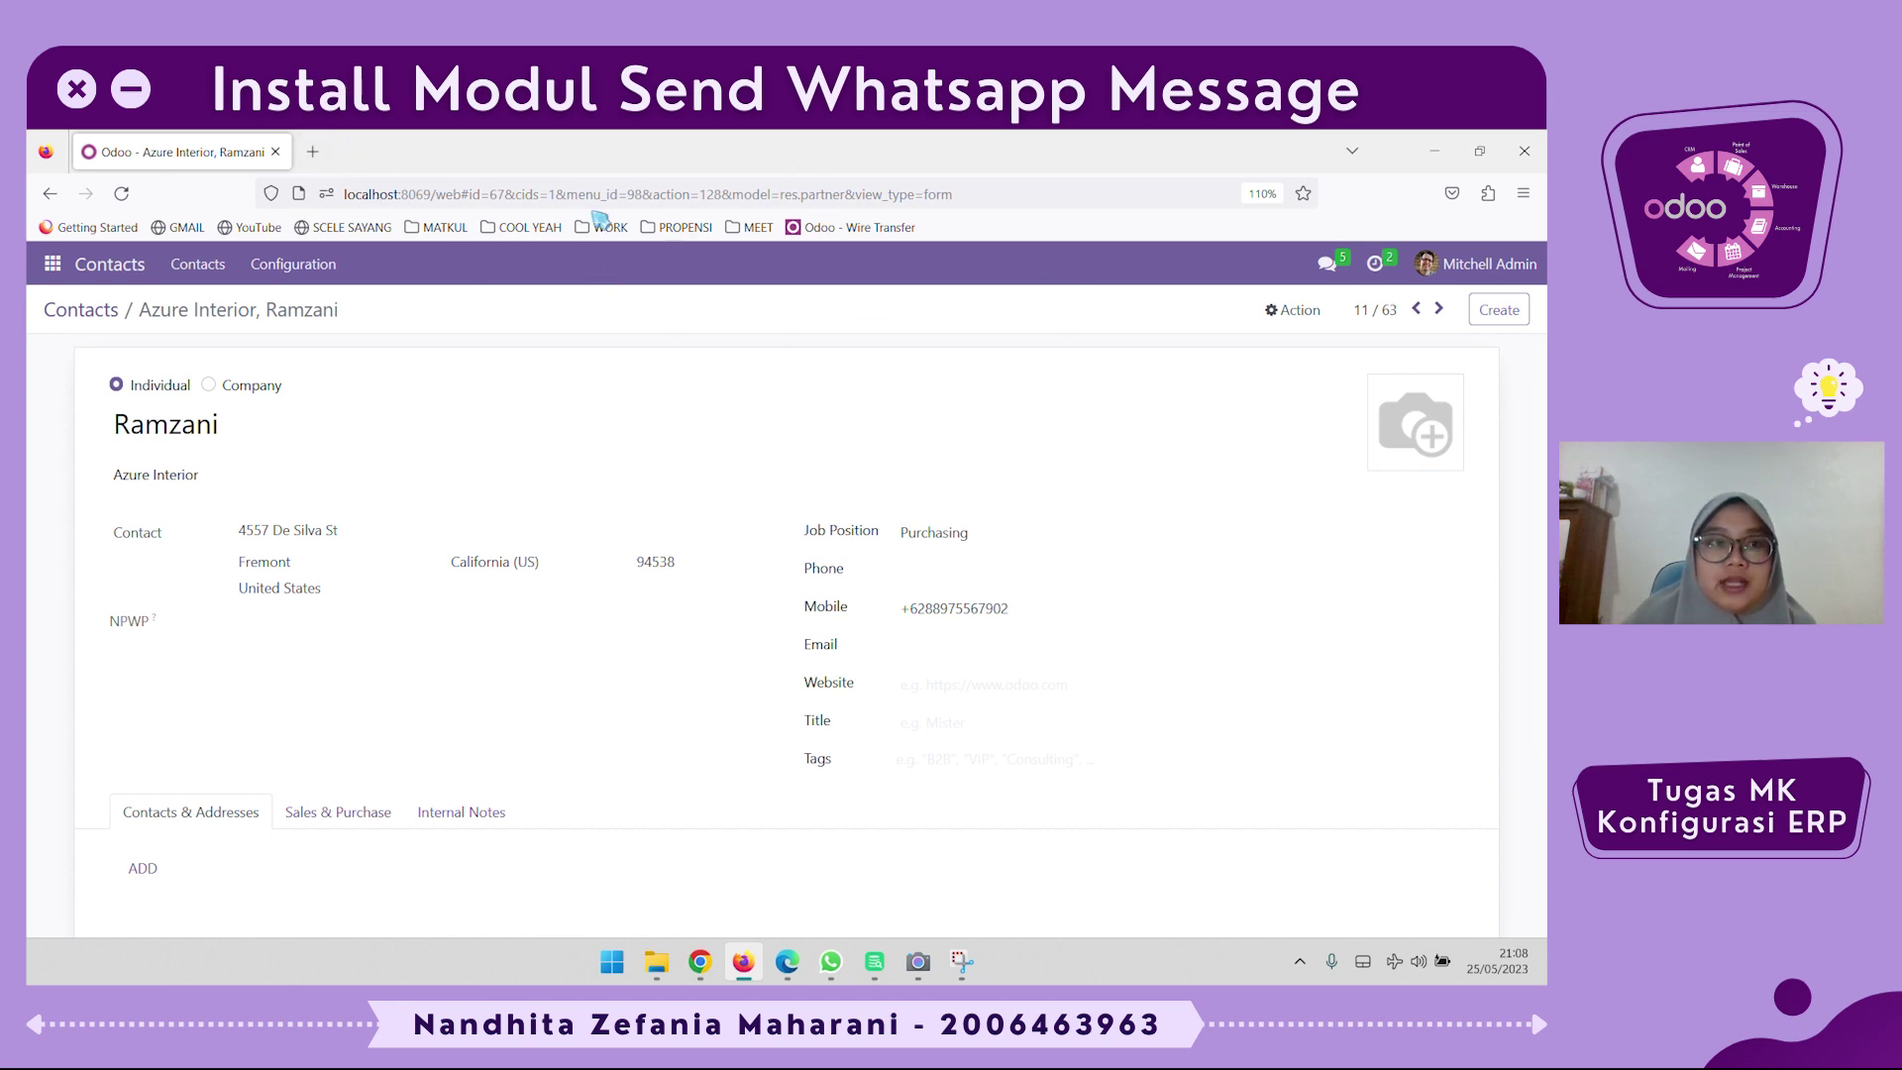
{"action": "left_click_drag", "start_coordinate": [968, 159], "coordinate": [382, 290]}
{"action": "left_click_drag", "start_coordinate": [383, 290], "coordinate": [30, 270]}
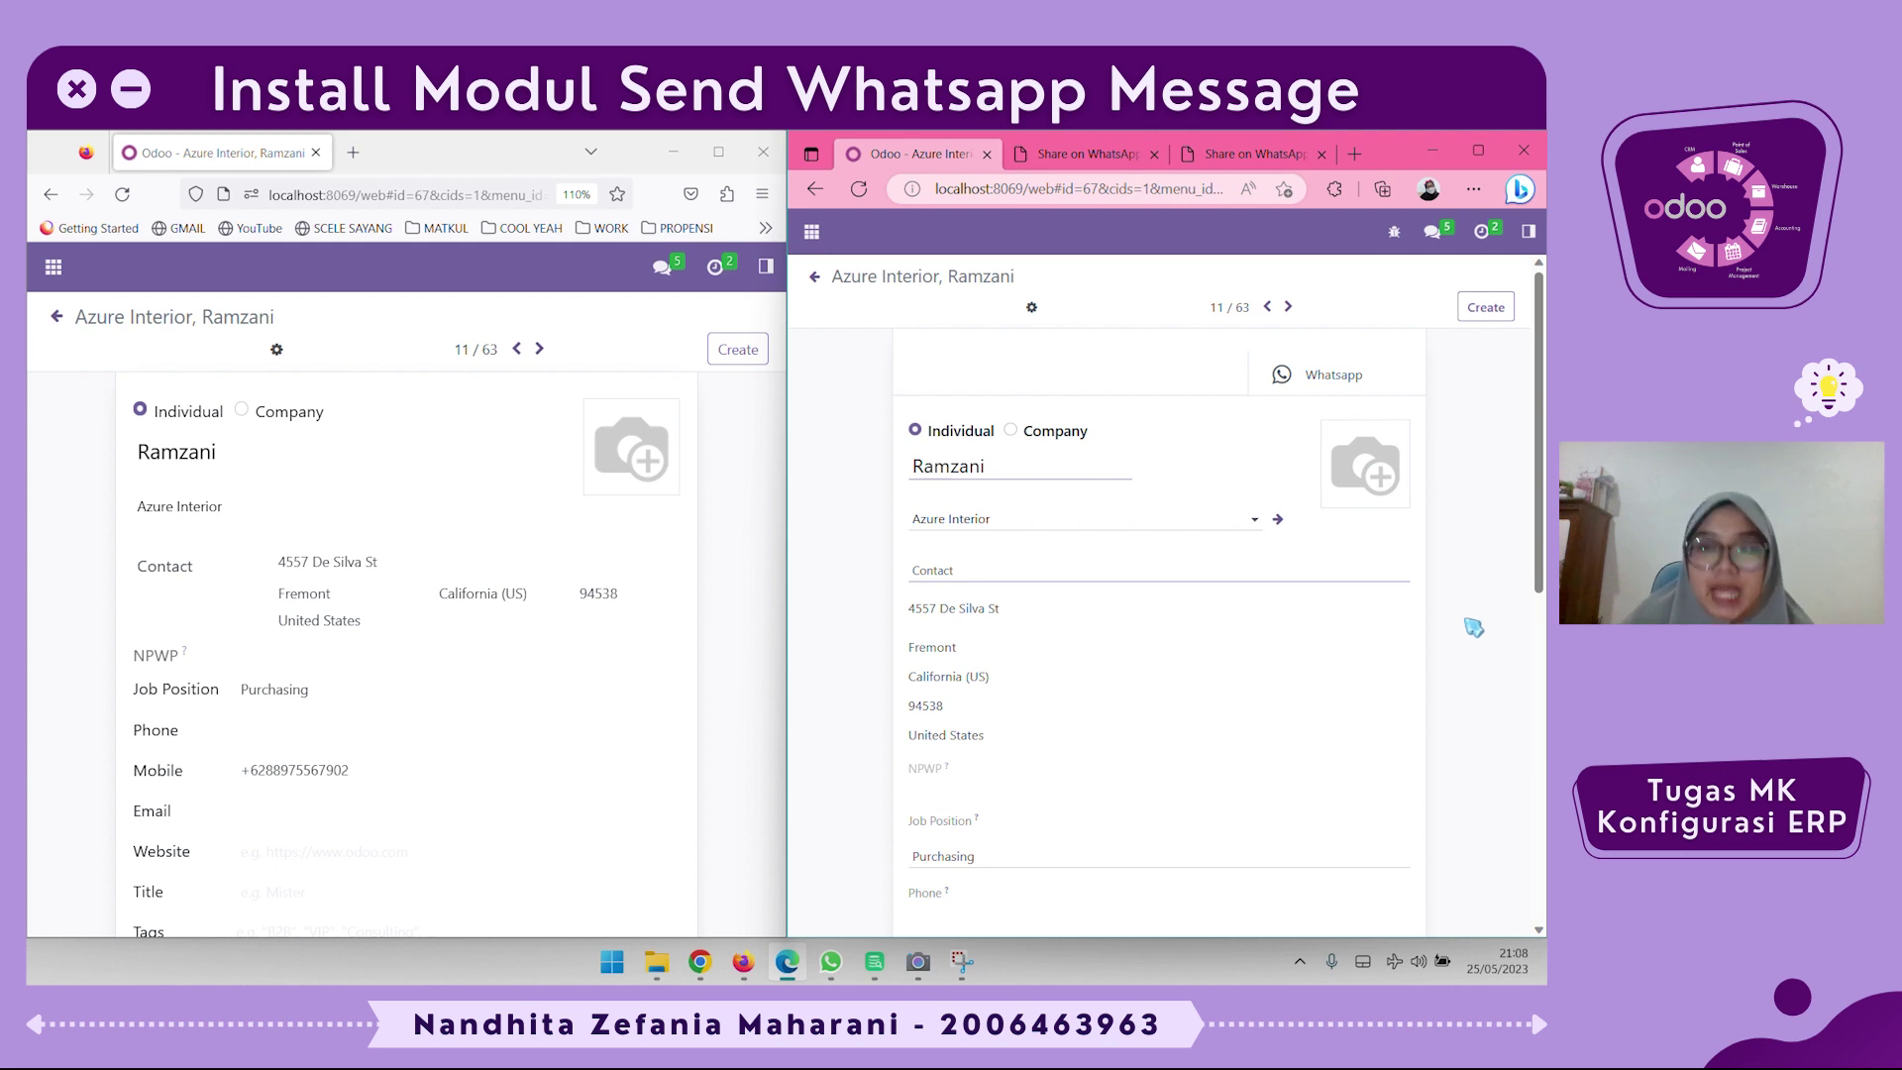
Maximize the Edge window, open the contact's Whatsapp Message form and place the cursor in its message field
{"action": "left_click", "coordinate": [1360, 373]}
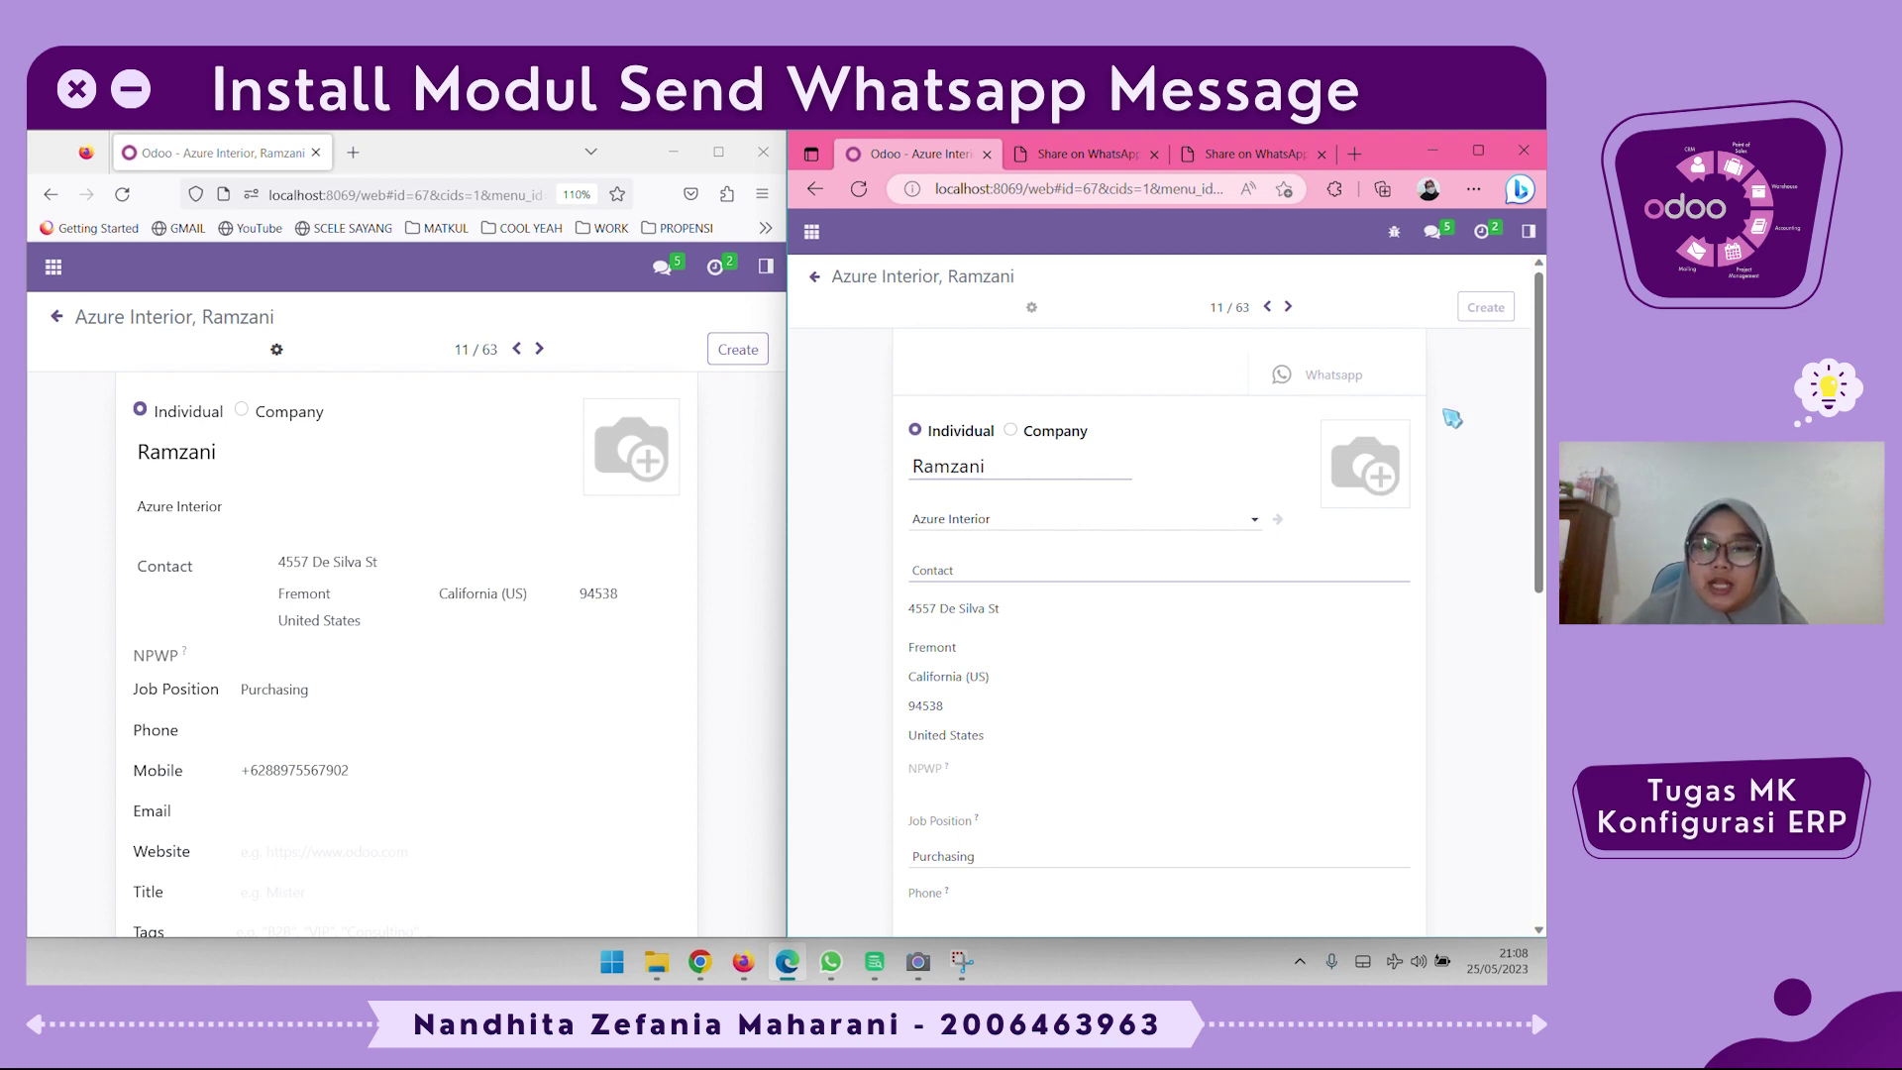
{"action": "left_click", "coordinate": [1478, 150]}
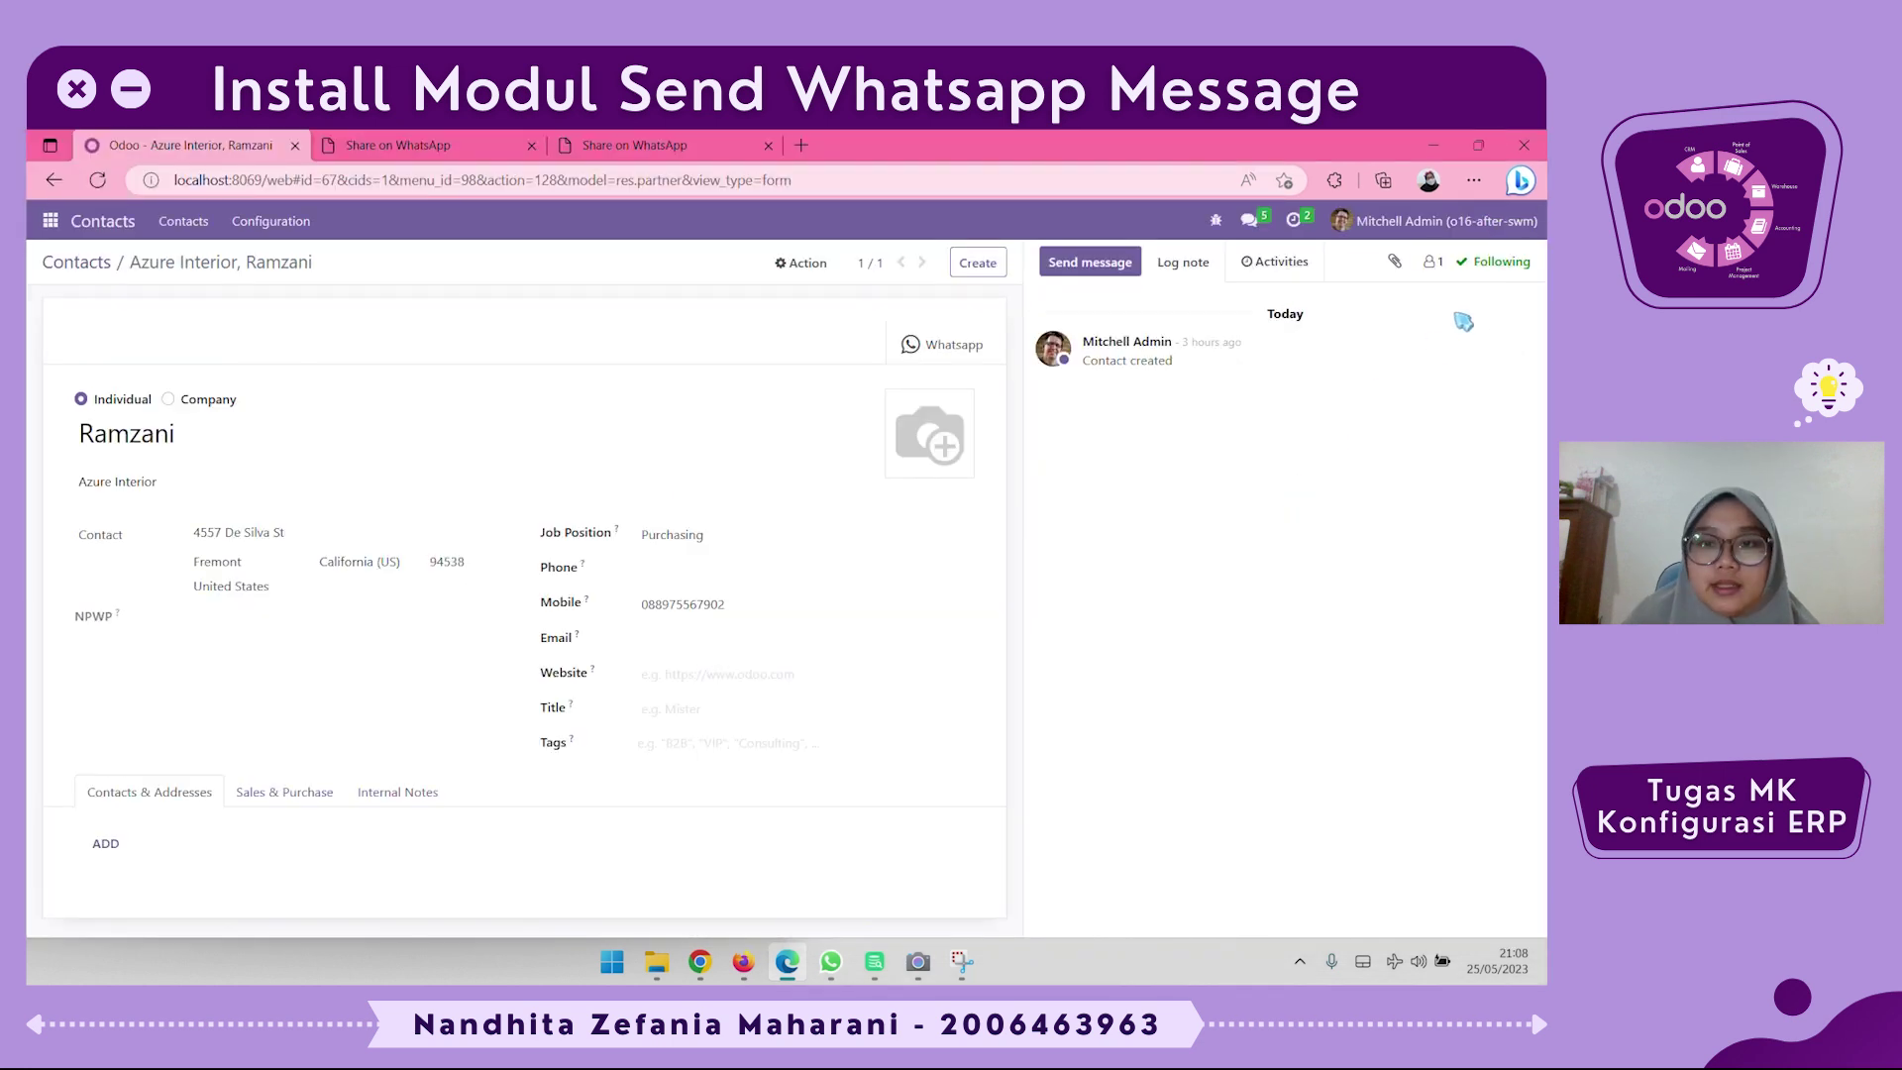
{"action": "left_click", "coordinate": [947, 349]}
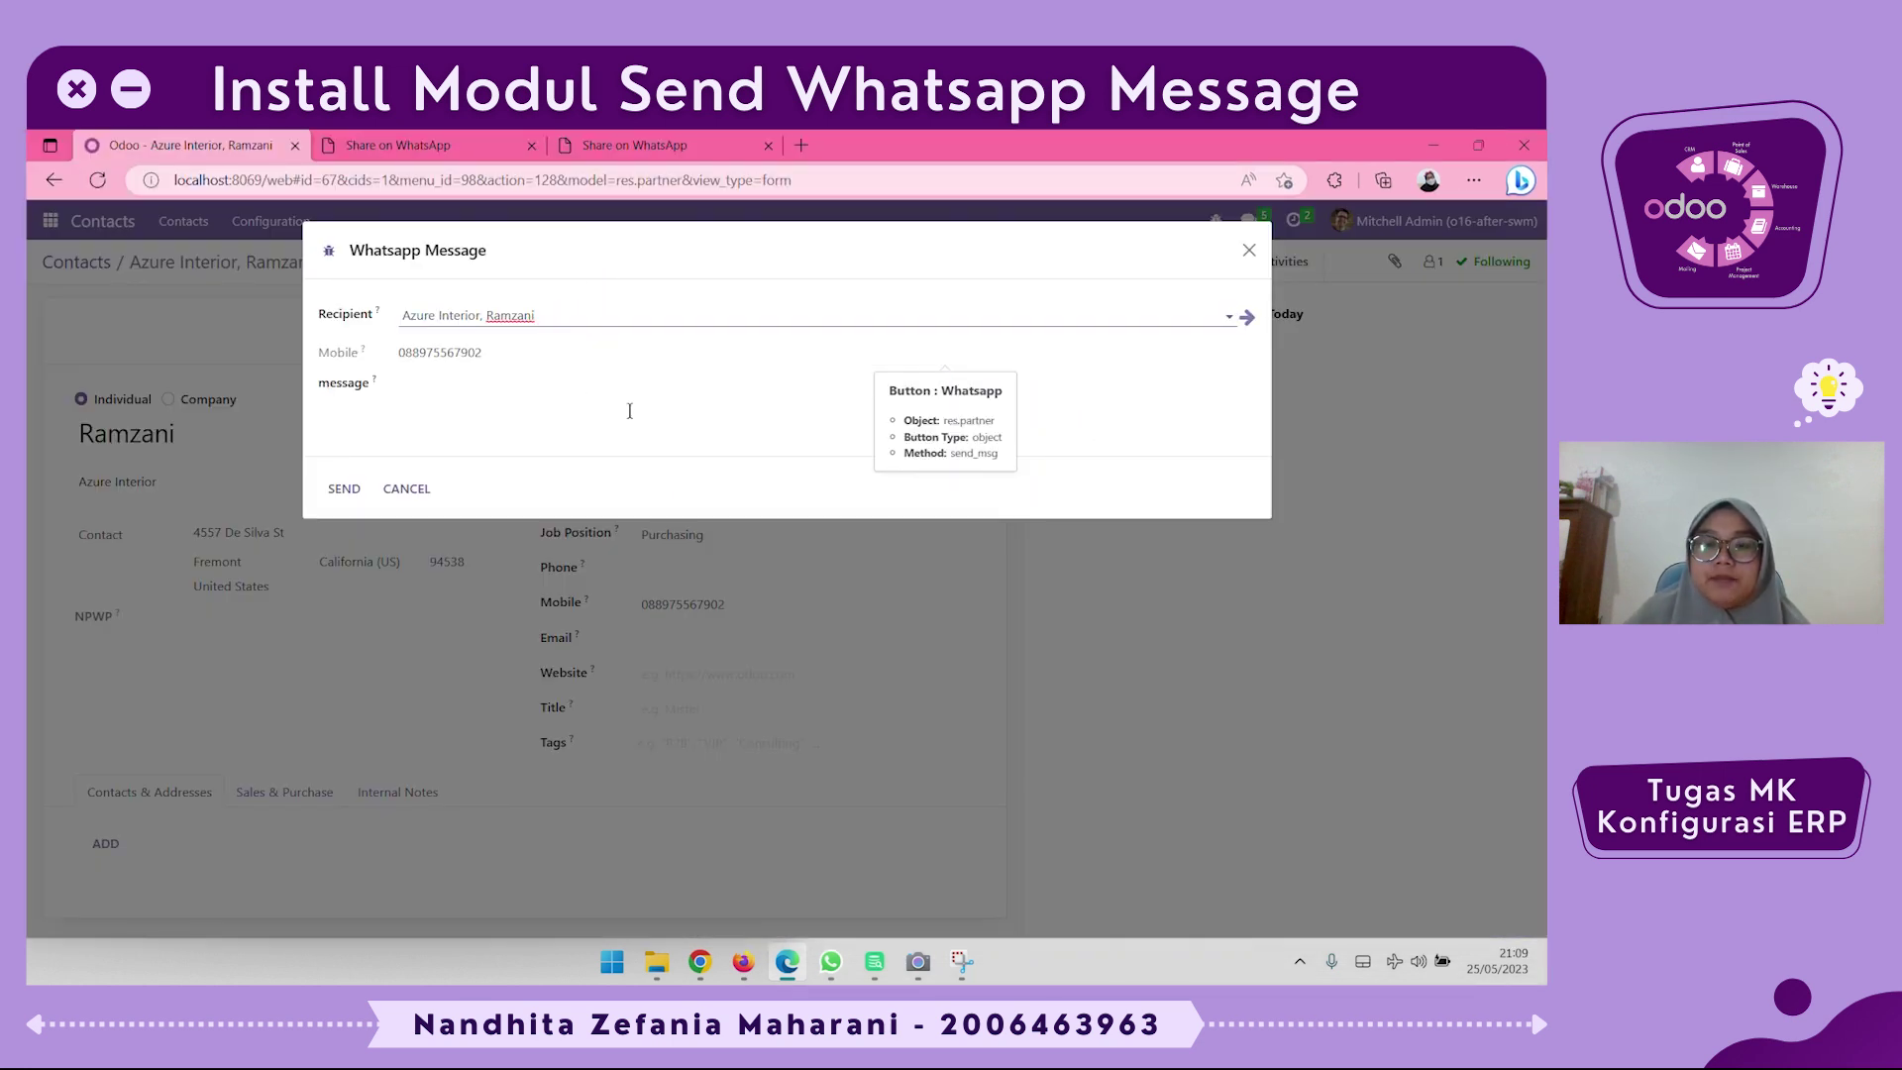
{"action": "left_click", "coordinate": [701, 407]}
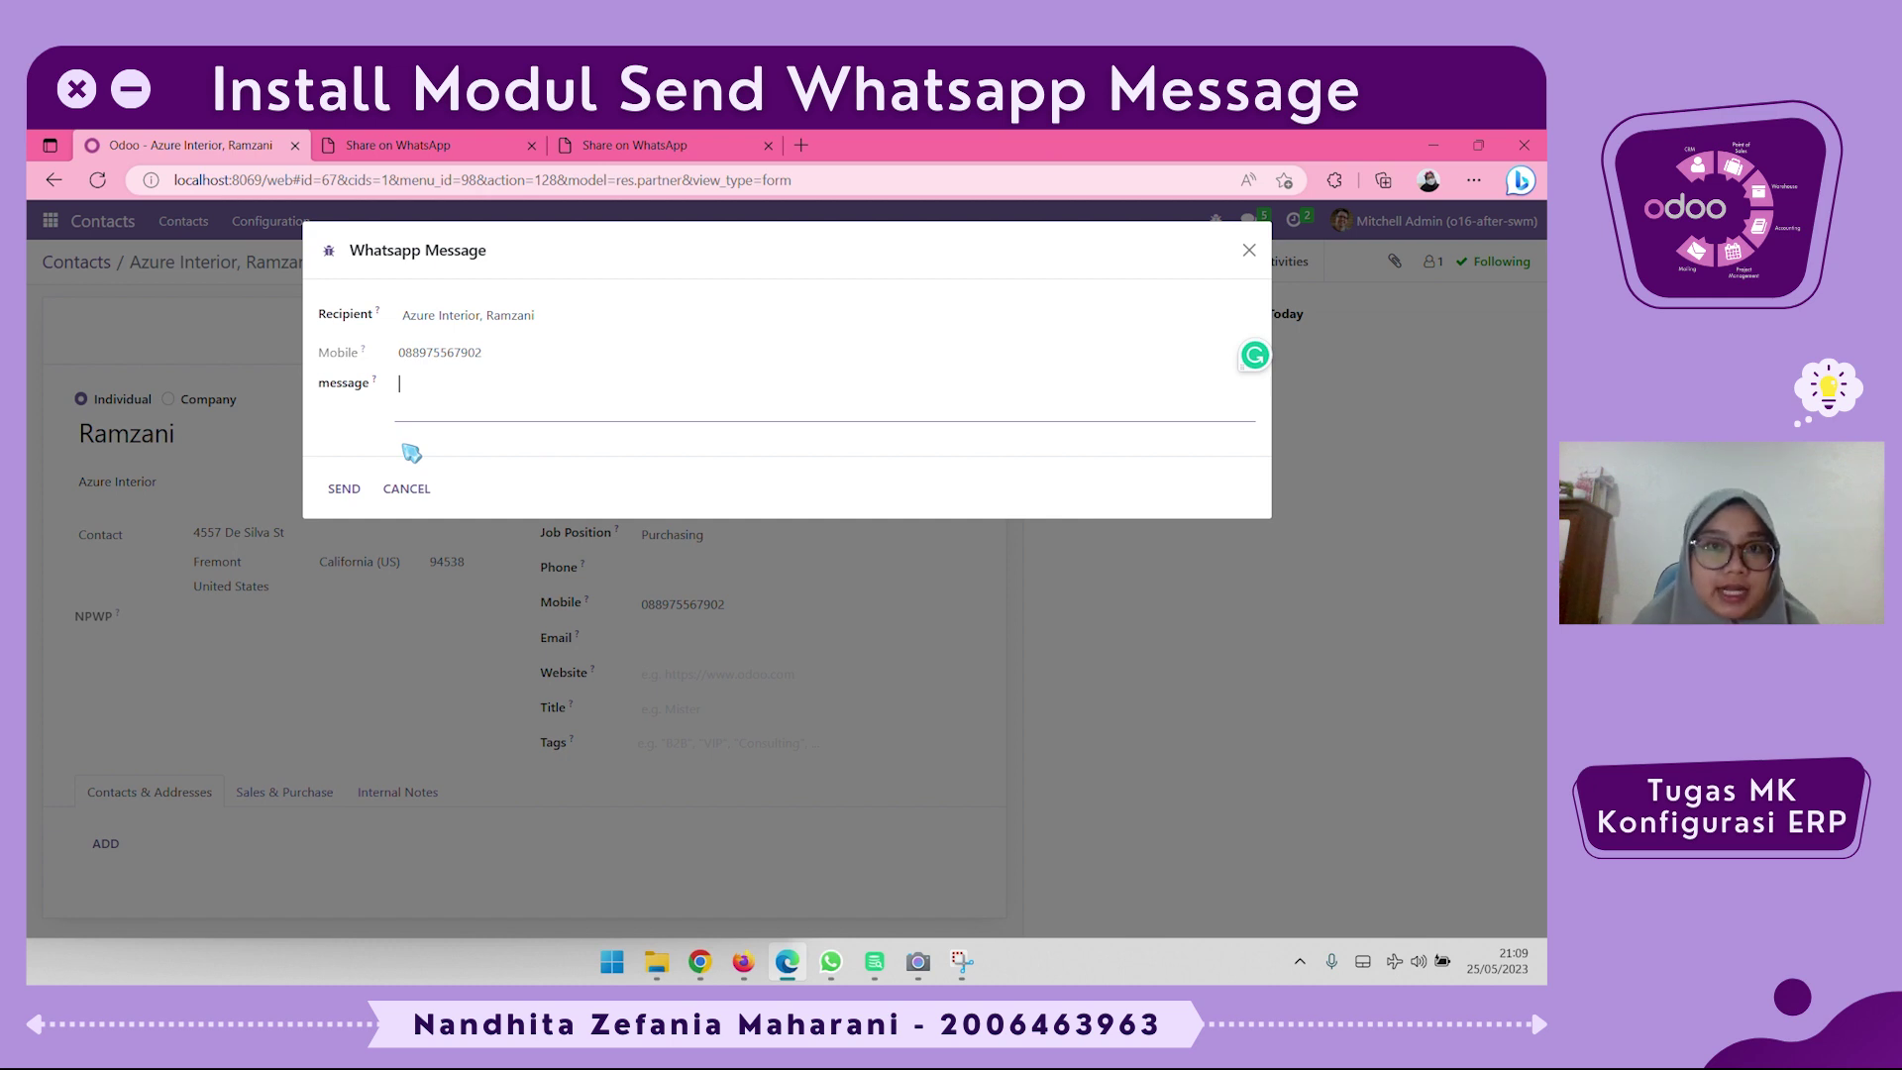
{"action": "left_click", "coordinate": [389, 392]}
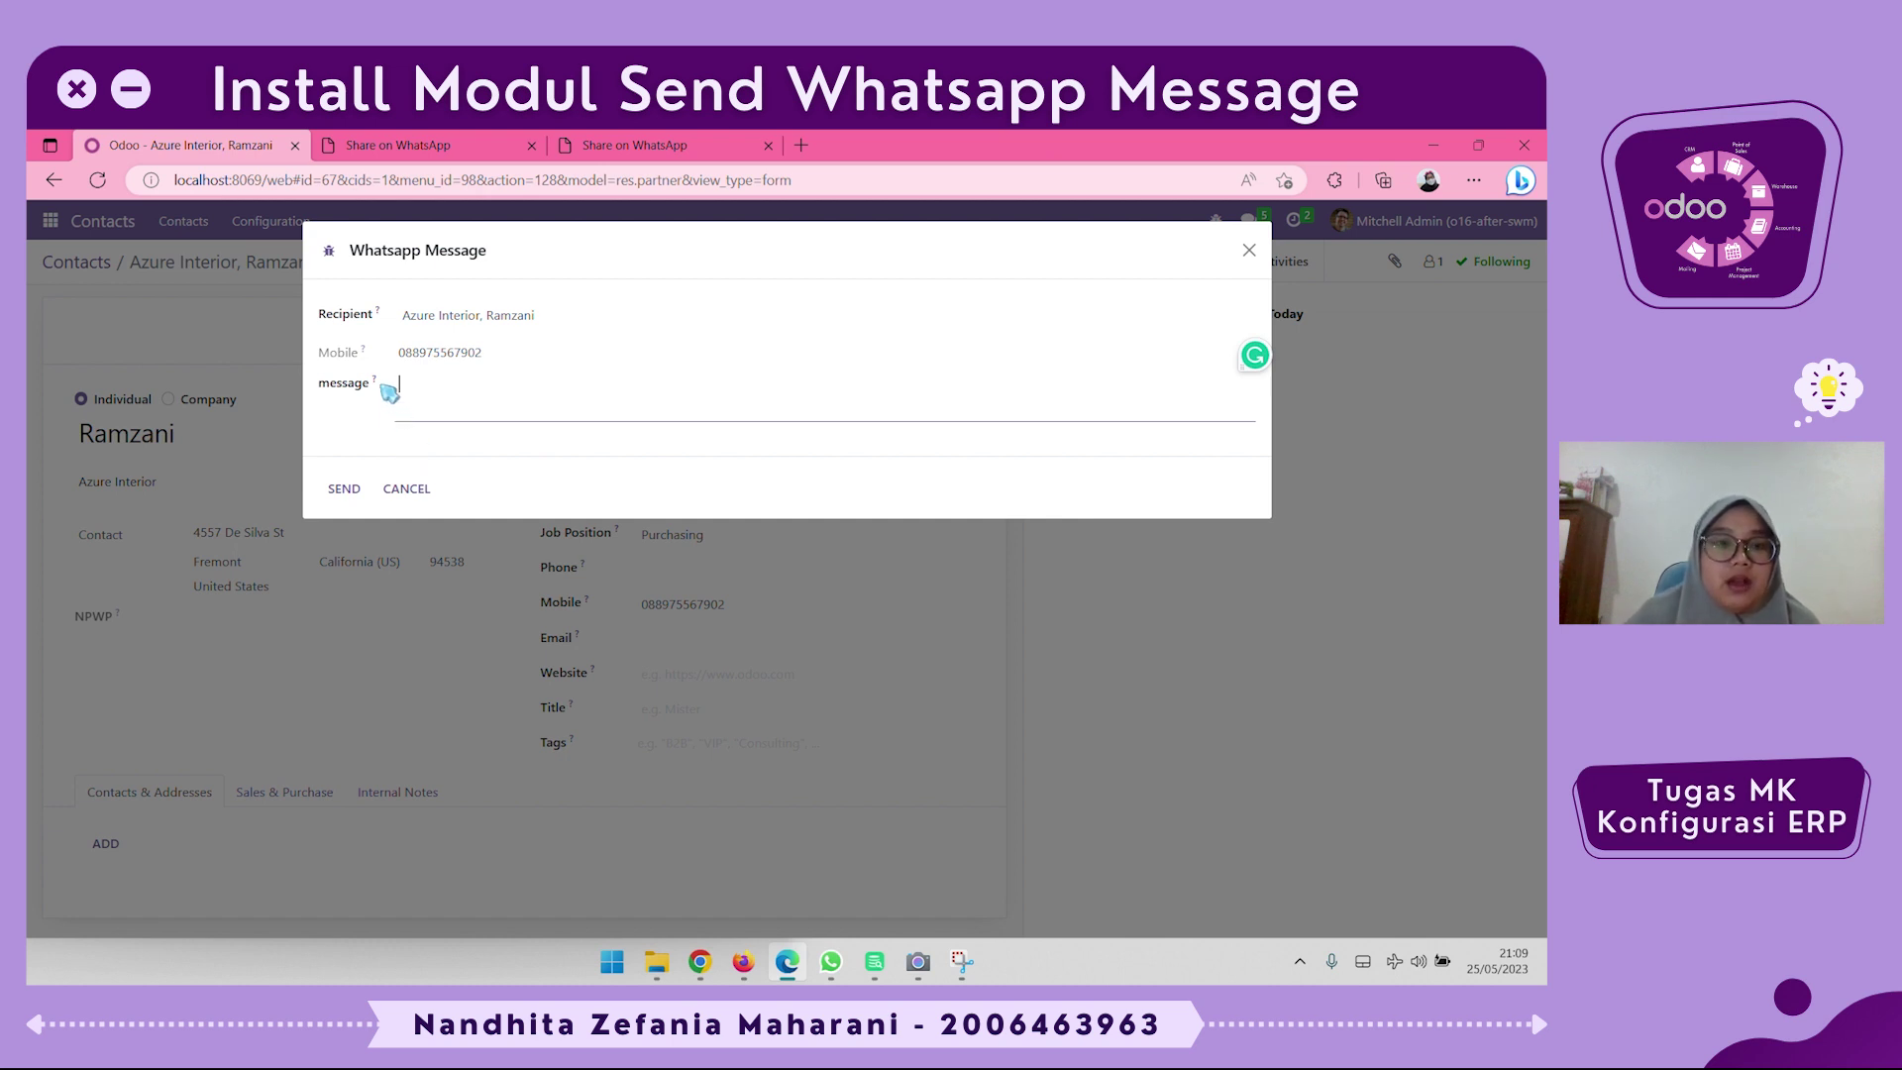